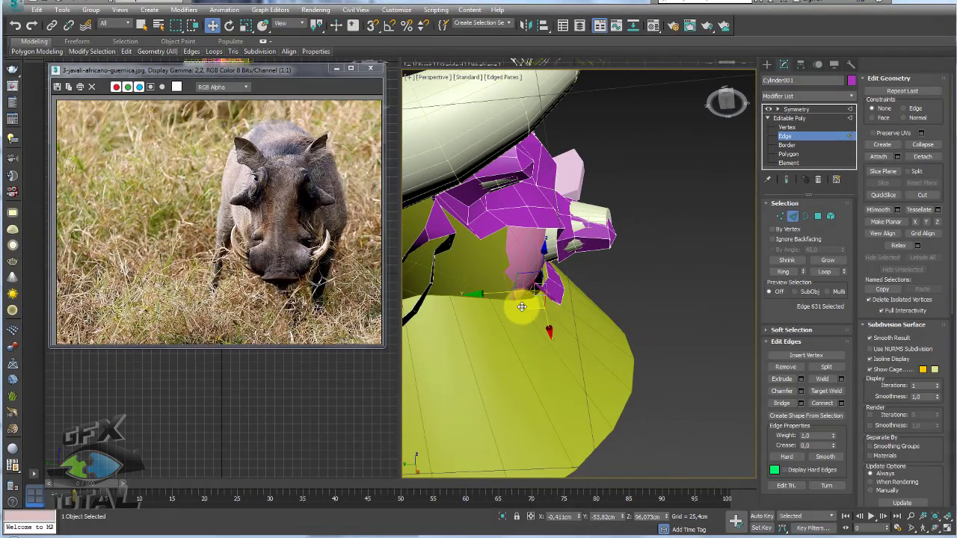
Pull the strip edge at the ear base down and to the left.
{"action": "middle_click_drag", "start_coordinate": [489, 313], "coordinate": [533, 288], "text": "alt"}
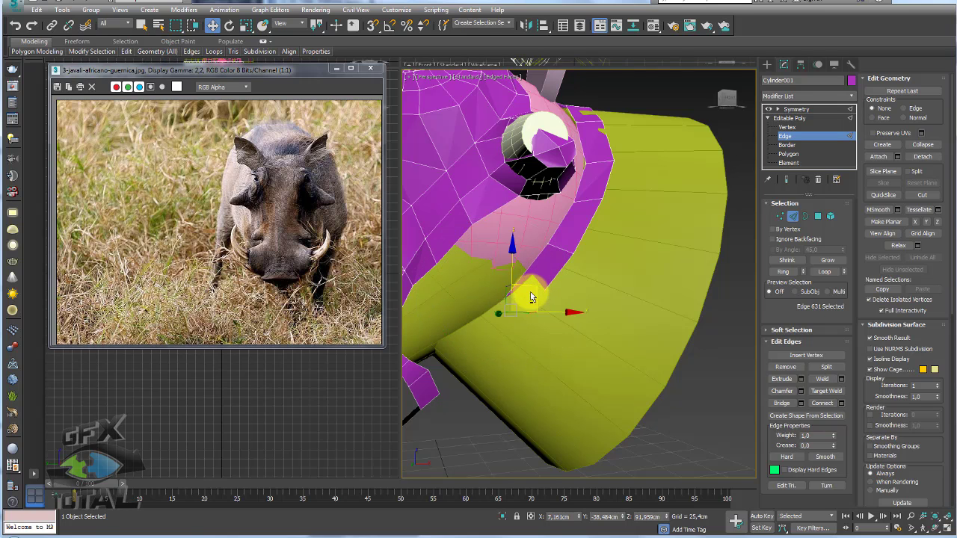
{"action": "mouse_move", "coordinate": [531, 292]}
{"action": "middle_mouse_down", "text": "alt"}
{"action": "mouse_move", "coordinate": [495, 327]}
{"action": "mouse_move", "coordinate": [519, 309]}
{"action": "middle_mouse_up", "text": "alt"}
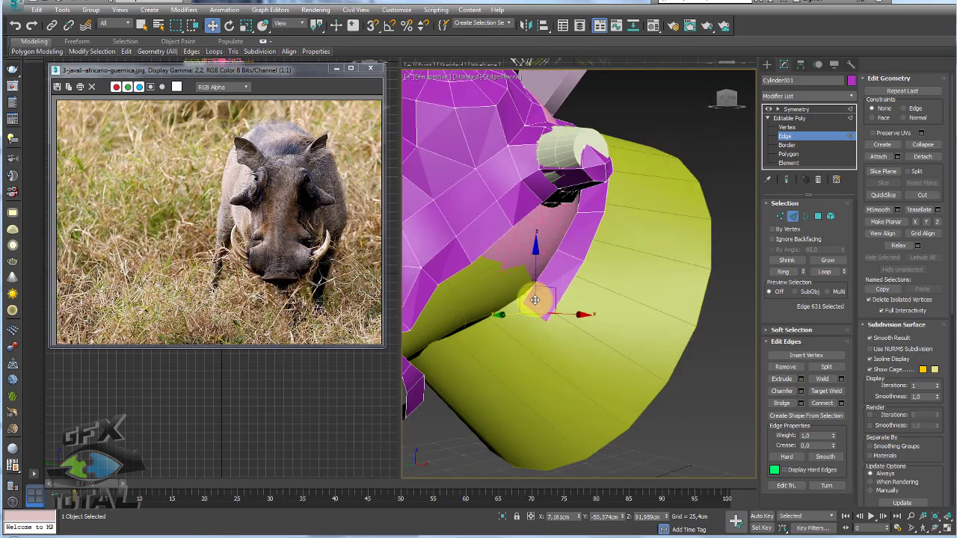
{"action": "middle_click_drag", "start_coordinate": [406, 367], "coordinate": [594, 285], "text": "alt"}
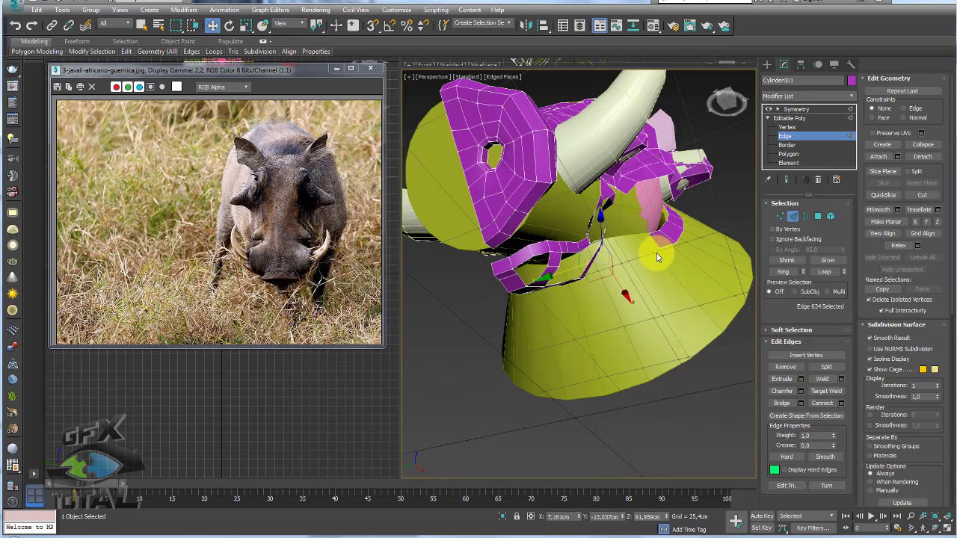
{"action": "left_click_drag", "start_coordinate": [617, 233], "coordinate": [601, 299]}
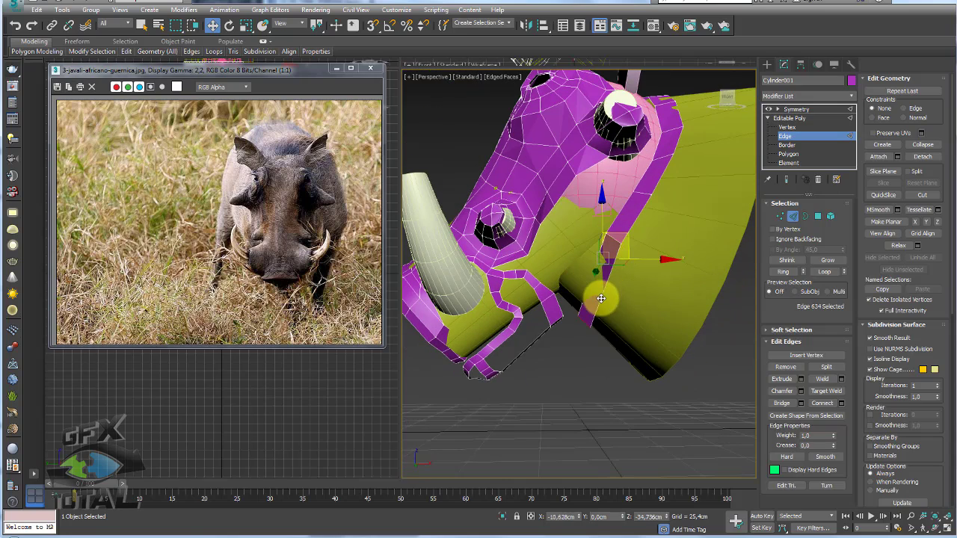
Slide the strip piece left along a single axis.
{"action": "mouse_move", "coordinate": [599, 295]}
{"action": "middle_mouse_down", "text": "alt"}
{"action": "mouse_move", "coordinate": [662, 224]}
{"action": "mouse_move", "coordinate": [576, 335]}
{"action": "middle_mouse_up", "text": "alt"}
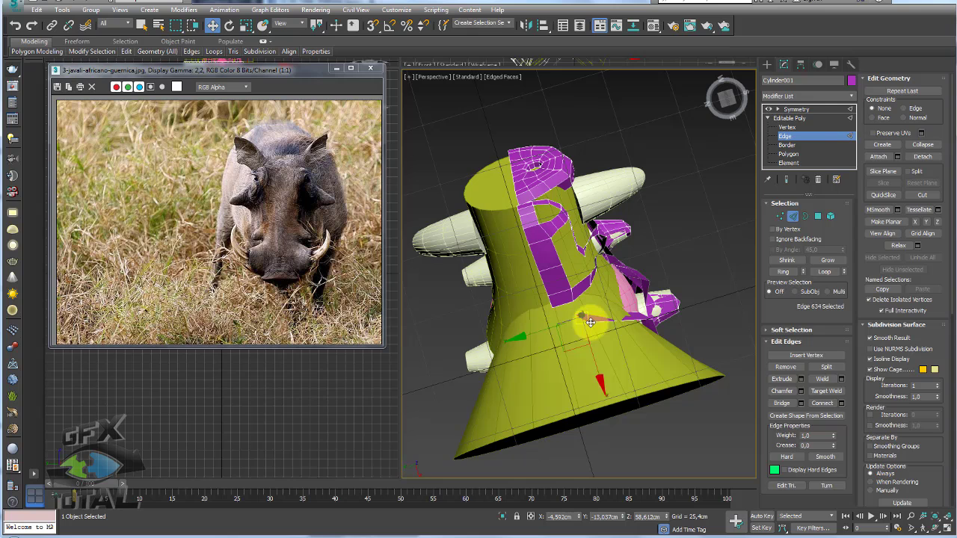
{"action": "key", "text": "e"}
{"action": "key", "text": "r"}
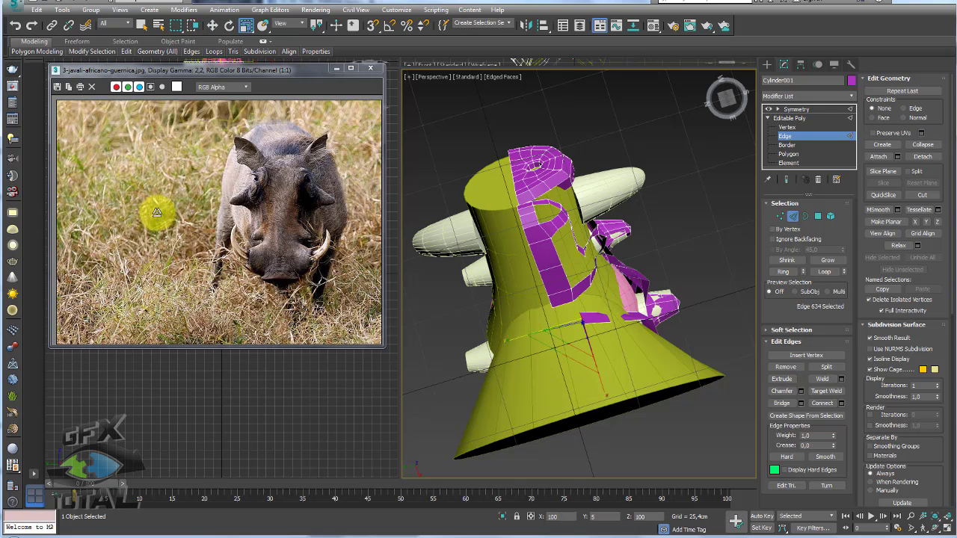
{"action": "key", "text": "w"}
{"action": "left_click_drag", "start_coordinate": [567, 326], "coordinate": [540, 335]}
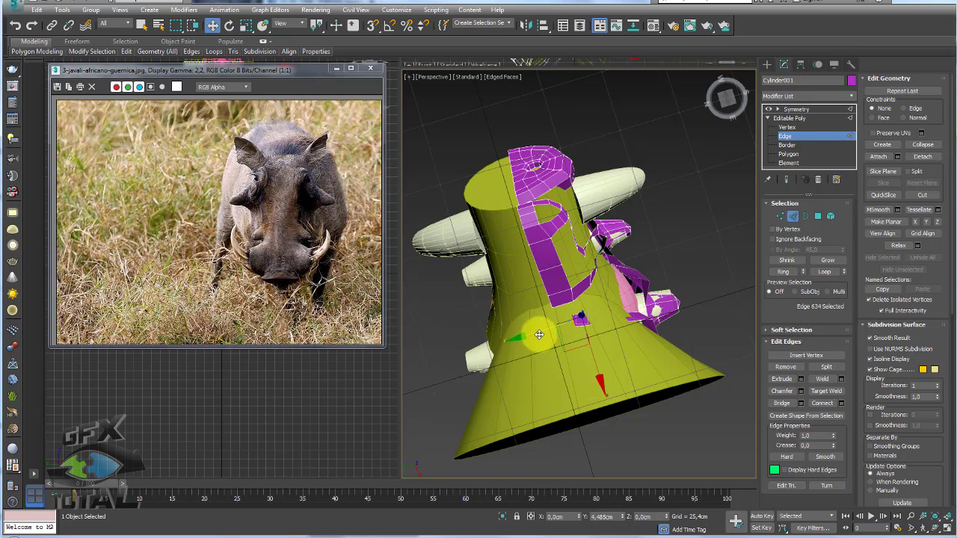
Add a second strip edge to the selection and view the model as wireframe.
{"action": "mouse_move", "coordinate": [583, 331]}
{"action": "middle_mouse_down", "text": "alt"}
{"action": "mouse_move", "coordinate": [620, 331]}
{"action": "mouse_move", "coordinate": [576, 363]}
{"action": "mouse_move", "coordinate": [584, 323]}
{"action": "mouse_move", "coordinate": [602, 334]}
{"action": "mouse_move", "coordinate": [586, 278]}
{"action": "middle_mouse_up", "text": "alt"}
{"action": "left_click", "coordinate": [572, 318], "text": "ctrl"}
{"action": "key", "text": "F3"}
{"action": "scroll", "coordinate": [603, 334], "scroll_direction": "up", "scroll_amount": 4}
Select an edge below the sphere and return to shaded display with edged faces.
{"action": "left_click", "coordinate": [610, 342]}
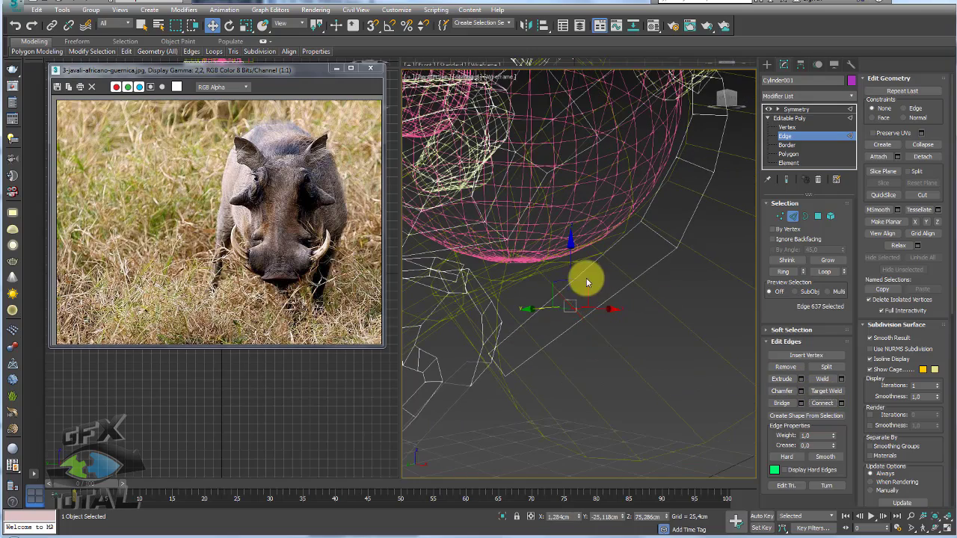
{"action": "middle_click_drag", "start_coordinate": [608, 320], "coordinate": [584, 322], "text": "alt"}
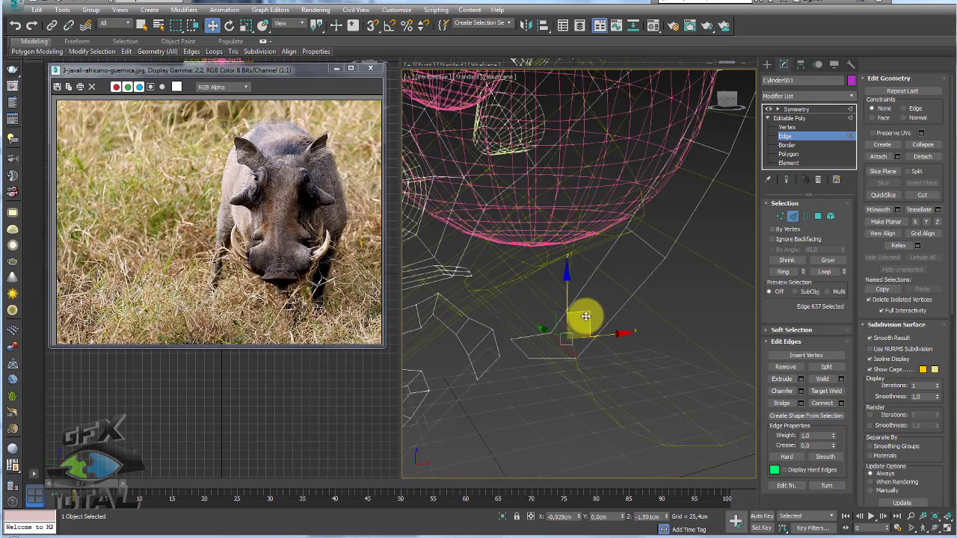
{"action": "key", "text": "F3"}
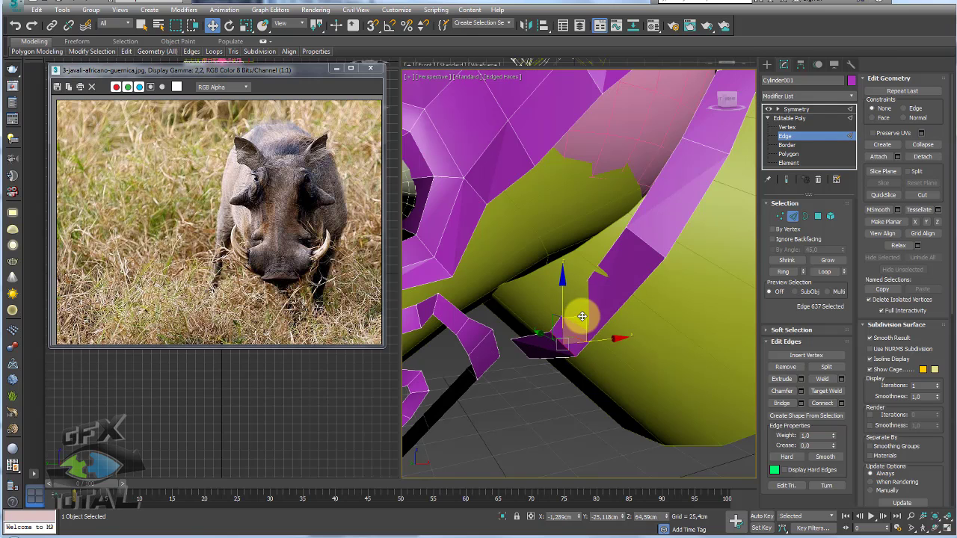
{"action": "middle_click_drag", "start_coordinate": [581, 316], "coordinate": [599, 312], "text": "alt"}
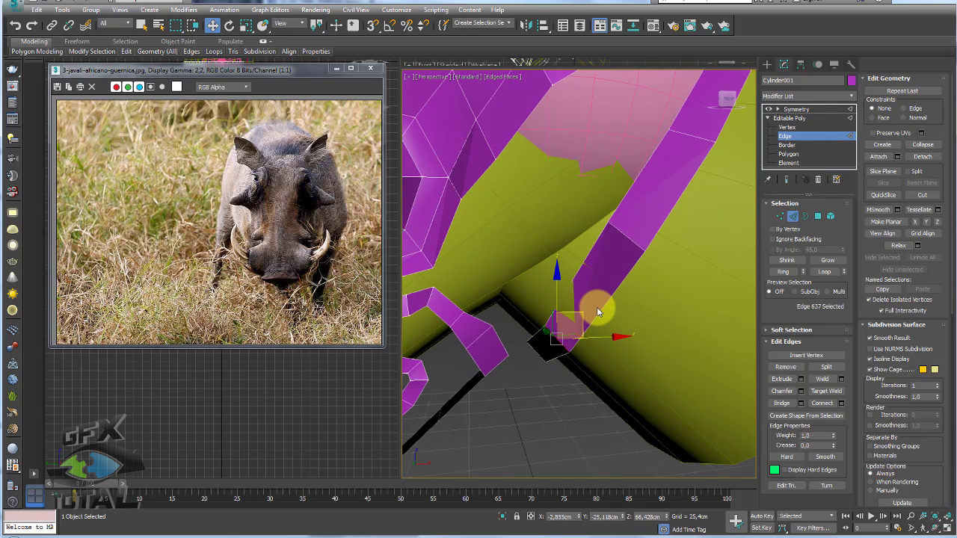
Select the neighbouring strip edges 636 and 640.
{"action": "left_click", "coordinate": [600, 306]}
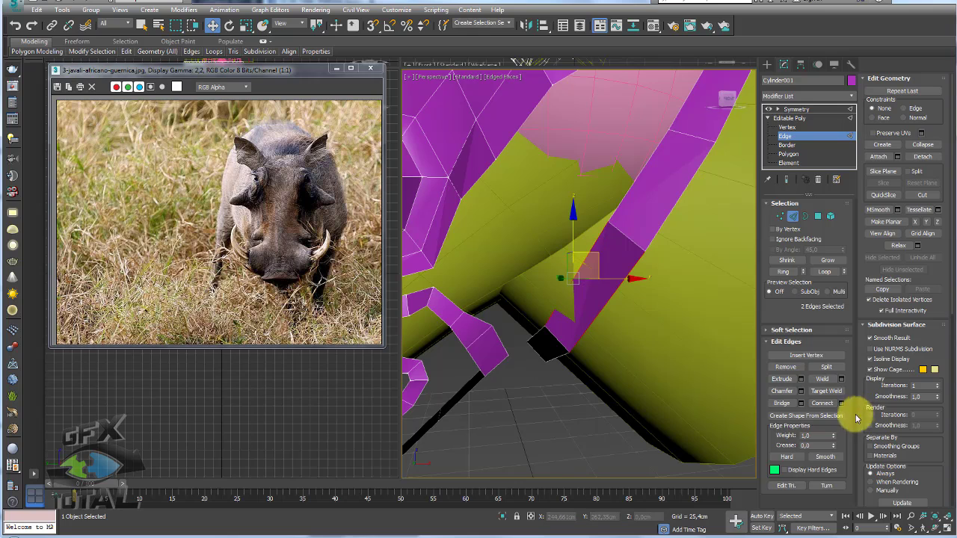
{"action": "mouse_move", "coordinate": [752, 367]}
{"action": "middle_mouse_down", "text": "alt"}
{"action": "mouse_move", "coordinate": [573, 280]}
{"action": "mouse_move", "coordinate": [697, 332]}
{"action": "mouse_move", "coordinate": [600, 288]}
{"action": "middle_mouse_up", "text": "alt"}
{"action": "left_click", "coordinate": [613, 289]}
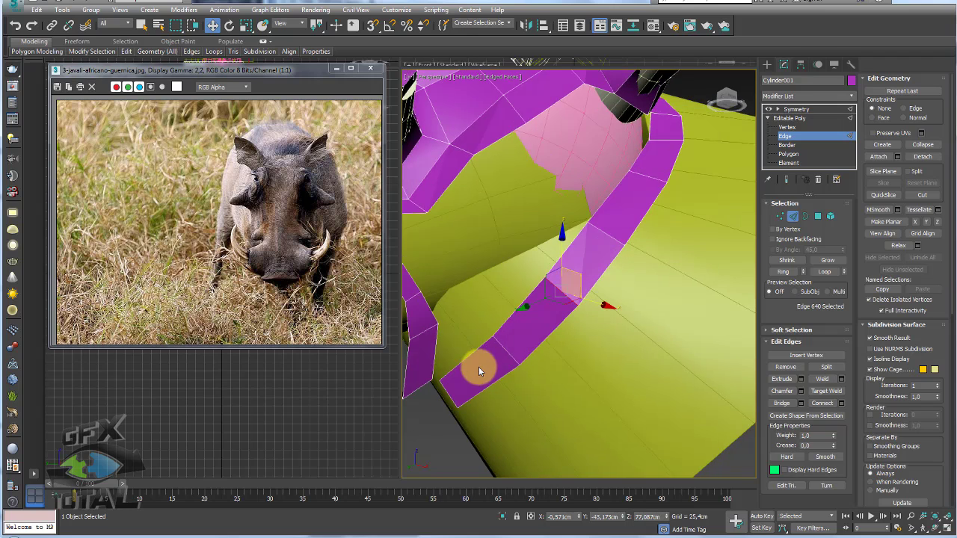
{"action": "middle_click_drag", "start_coordinate": [474, 366], "coordinate": [505, 346], "text": "alt"}
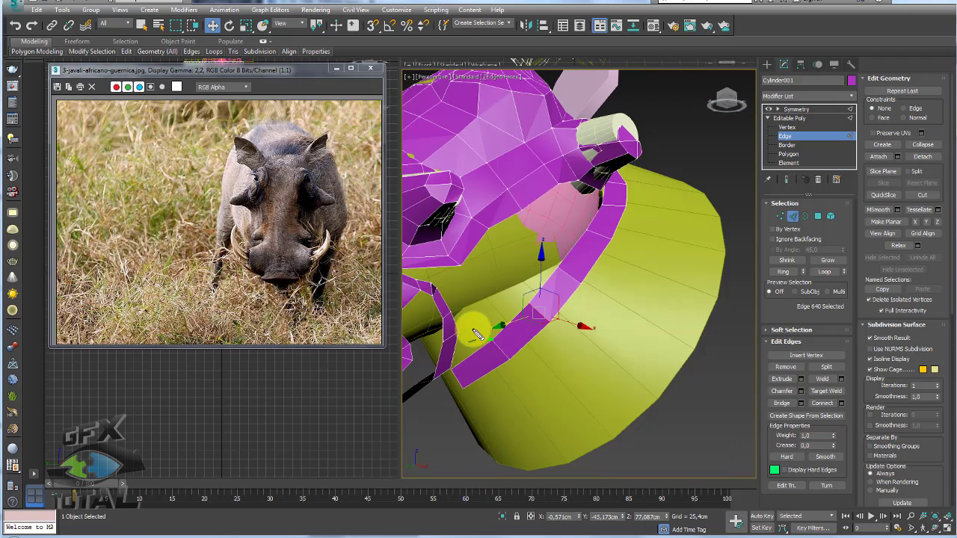
Cut a zigzag of six points across the magenta strip from its base up toward the head.
{"action": "left_click", "coordinate": [453, 316]}
{"action": "left_click", "coordinate": [570, 276]}
{"action": "left_click", "coordinate": [478, 224]}
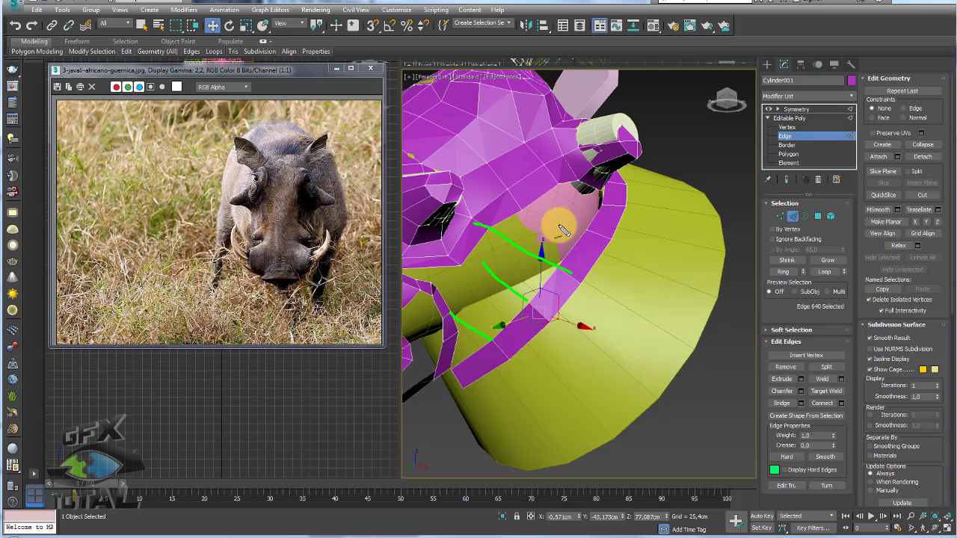
{"action": "left_click", "coordinate": [587, 231]}
{"action": "left_click", "coordinate": [507, 211]}
{"action": "left_click", "coordinate": [594, 203]}
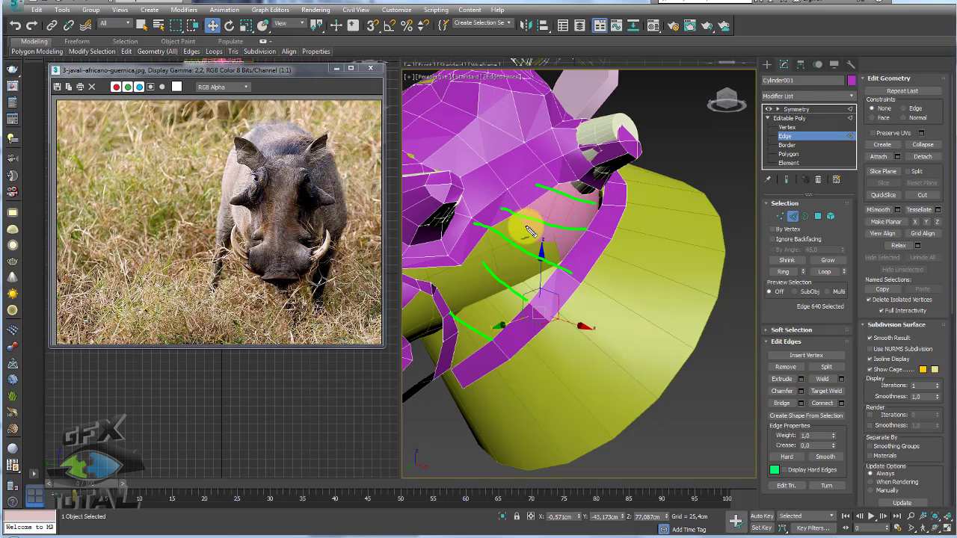
{"action": "right_click", "coordinate": [615, 231]}
{"action": "mouse_move", "coordinate": [502, 322]}
{"action": "middle_mouse_down", "text": "alt"}
{"action": "mouse_move", "coordinate": [593, 318]}
{"action": "mouse_move", "coordinate": [598, 336]}
{"action": "middle_mouse_up", "text": "alt"}
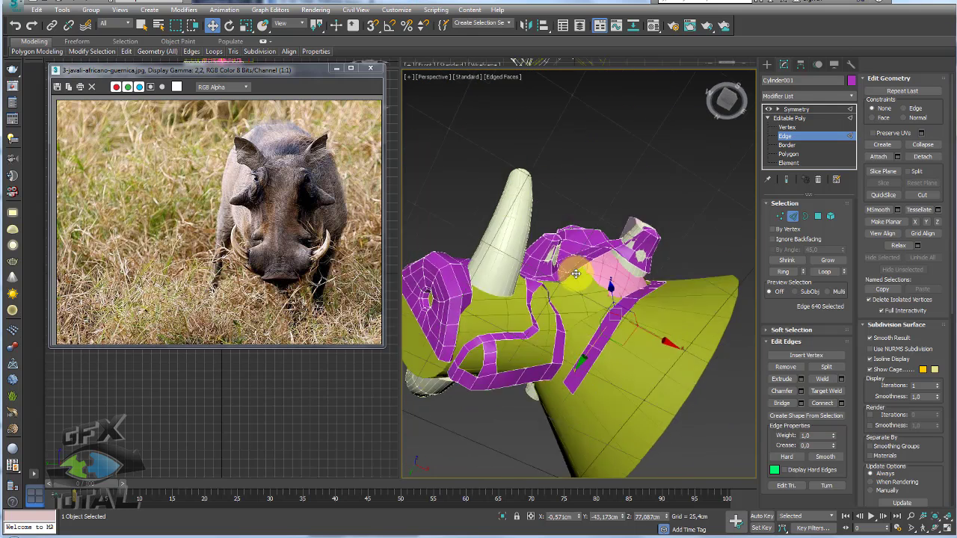
{"action": "scroll", "coordinate": [598, 336], "scroll_direction": "up", "scroll_amount": 3}
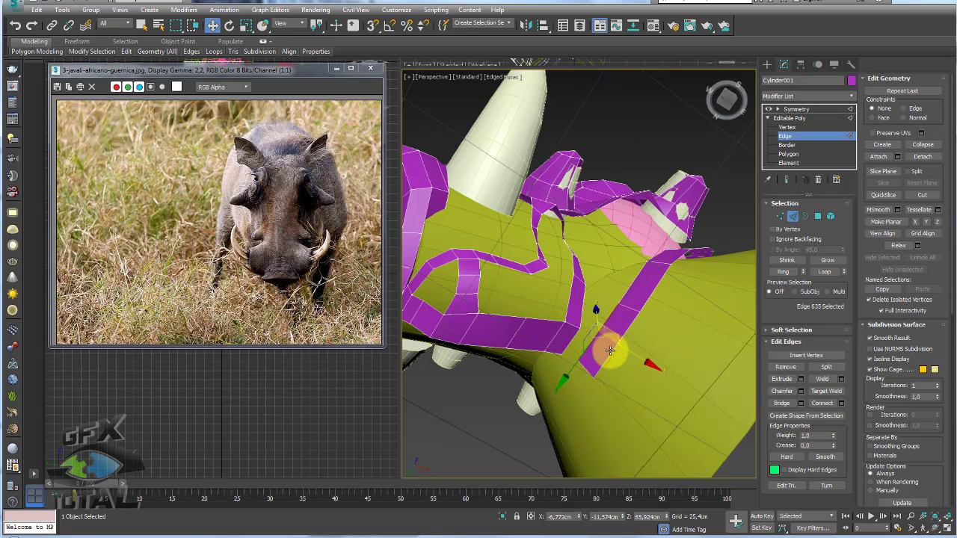
Select an edge on the cut strip and apply Bridge to it.
{"action": "left_click", "coordinate": [609, 354]}
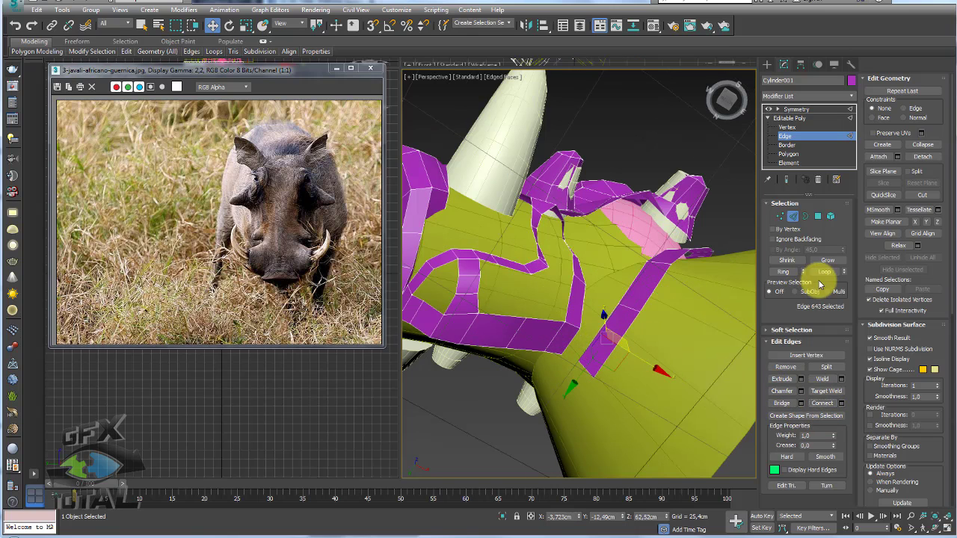
{"action": "left_click", "coordinate": [781, 403]}
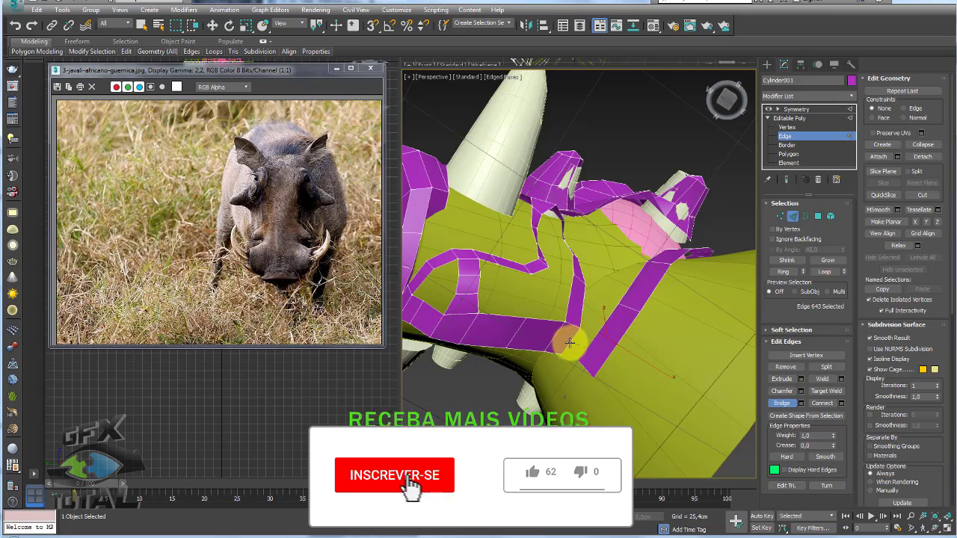
{"action": "middle_click_drag", "start_coordinate": [605, 317], "coordinate": [613, 314], "text": "alt"}
{"action": "scroll", "coordinate": [588, 329], "scroll_direction": "up", "scroll_amount": 2}
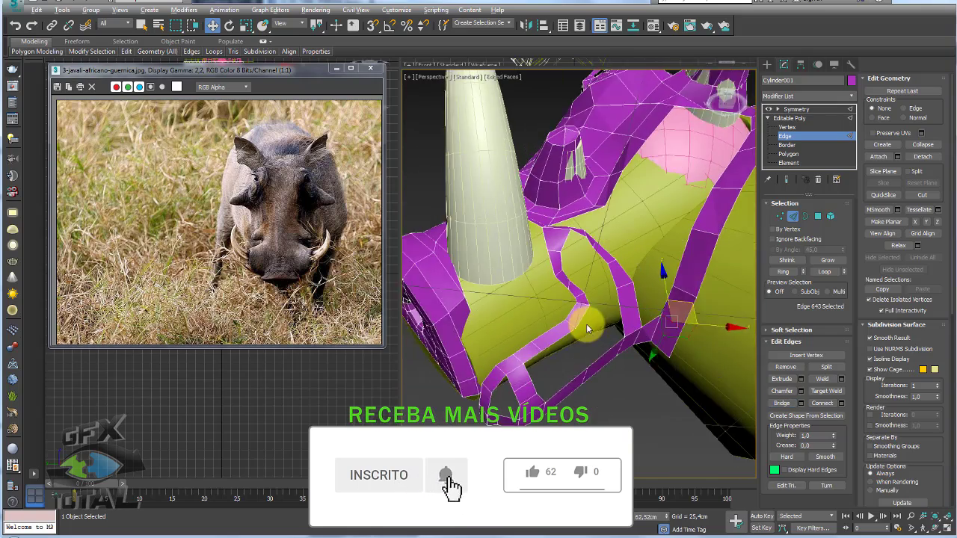
{"action": "scroll", "coordinate": [594, 334], "scroll_direction": "up", "scroll_amount": 1}
{"action": "scroll", "coordinate": [650, 356], "scroll_direction": "up", "scroll_amount": 3}
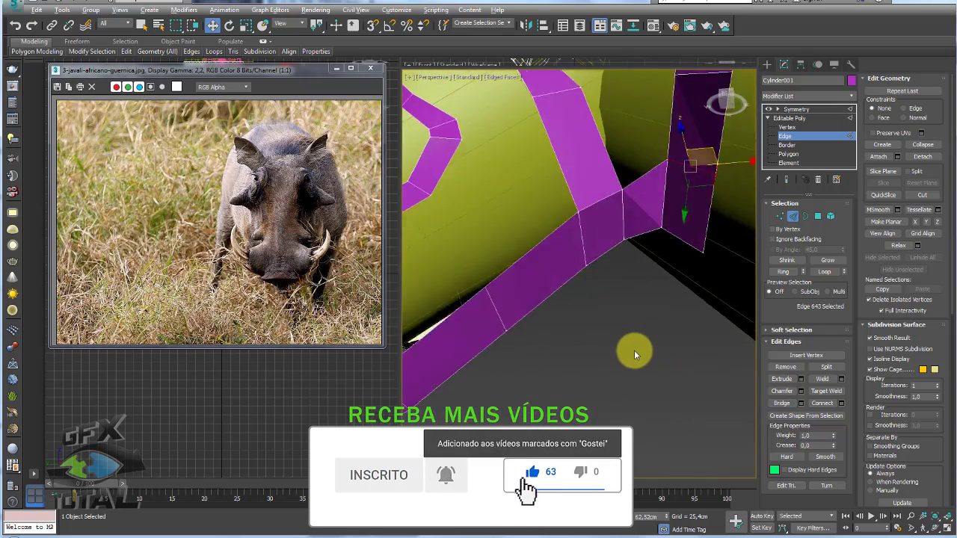
{"action": "scroll", "coordinate": [634, 354], "scroll_direction": "down", "scroll_amount": 2}
{"action": "scroll", "coordinate": [634, 355], "scroll_direction": "up", "scroll_amount": 2}
Chamfer the strip edge into two edges.
{"action": "left_click", "coordinate": [782, 391]}
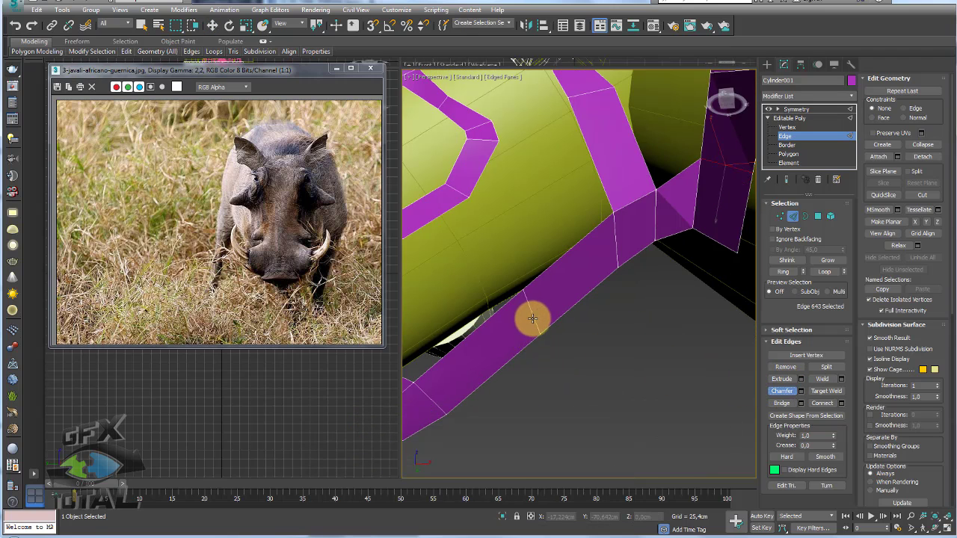
{"action": "left_click_drag", "start_coordinate": [533, 319], "coordinate": [536, 307]}
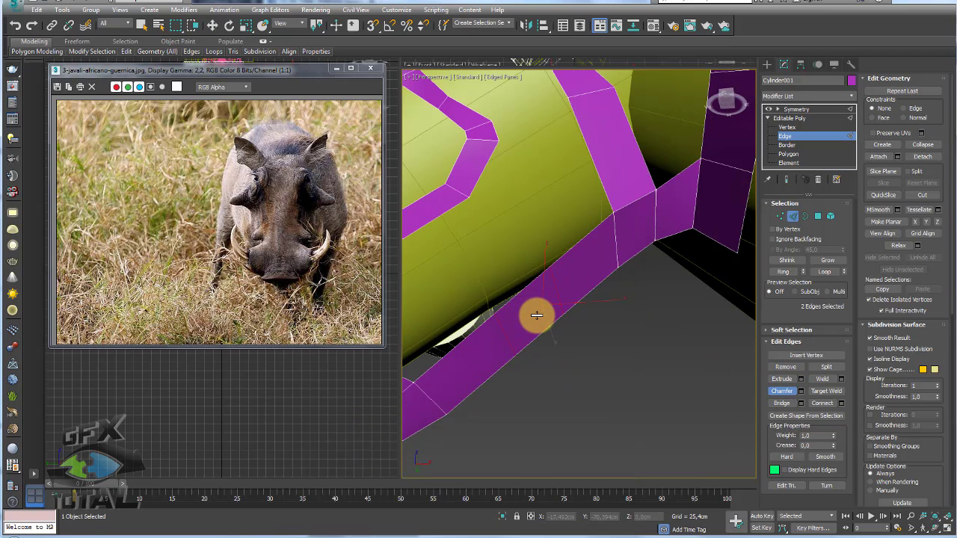
{"action": "scroll", "coordinate": [662, 352], "scroll_direction": "down", "scroll_amount": 2}
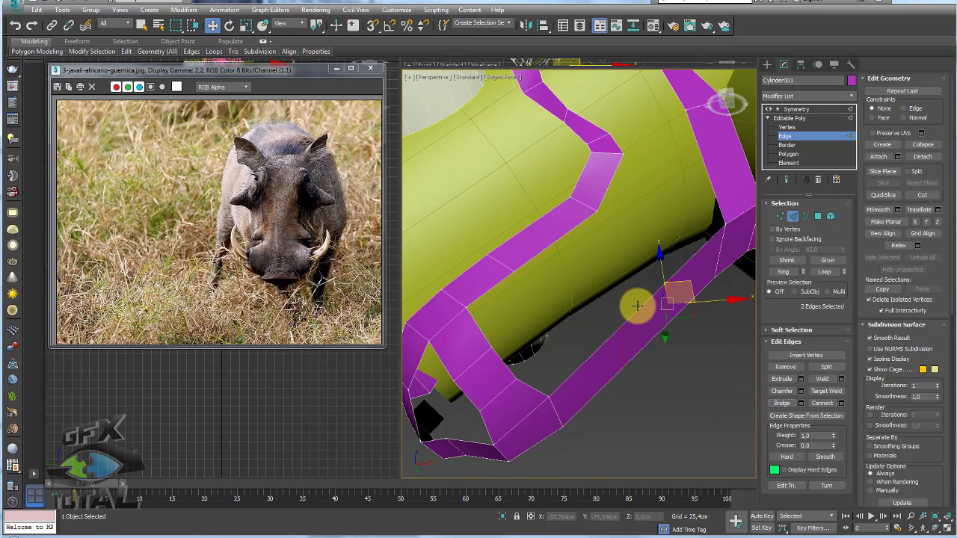
Bridge two open edges with a new polygon to close the gap under the ear base.
{"action": "left_click", "coordinate": [627, 303]}
{"action": "left_click", "coordinate": [781, 404]}
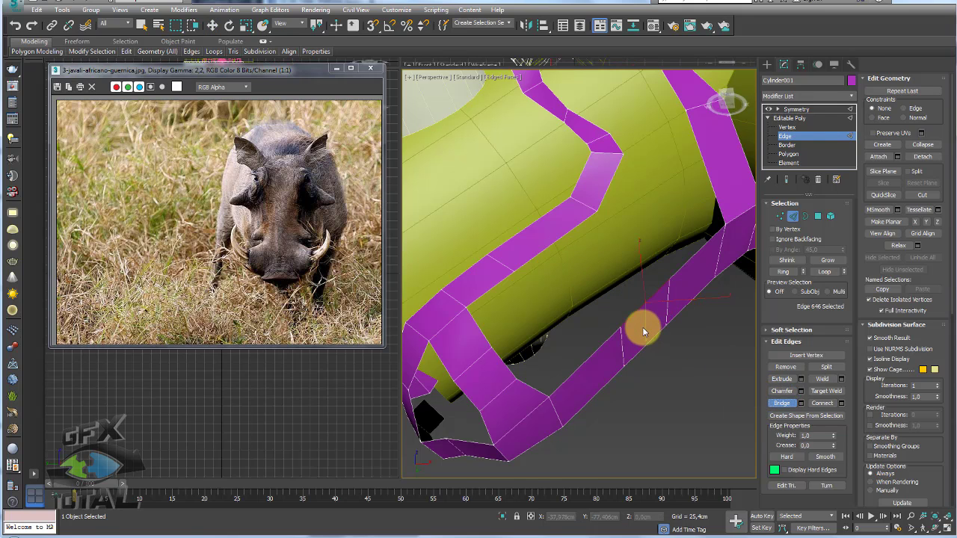
{"action": "middle_click_drag", "start_coordinate": [555, 250], "coordinate": [627, 254], "text": "alt"}
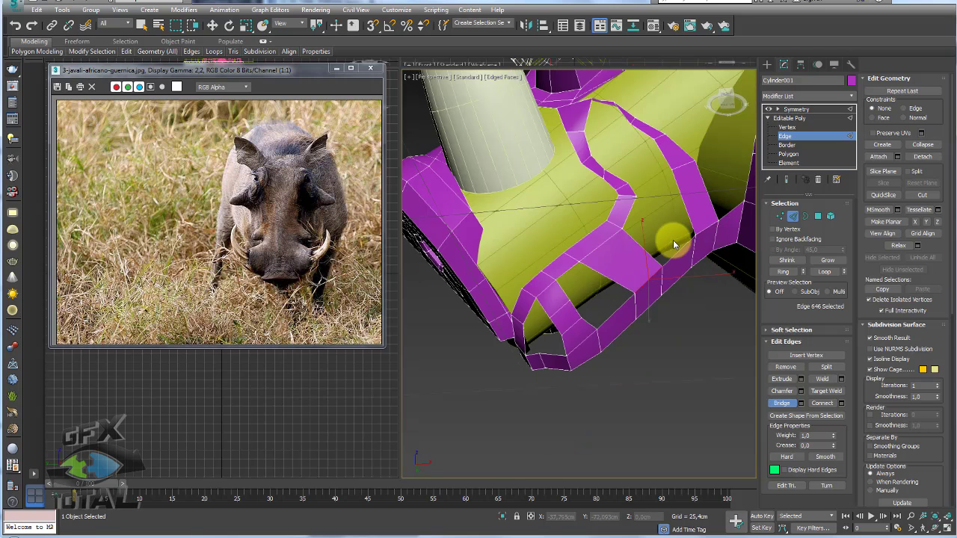
{"action": "left_click", "coordinate": [605, 289]}
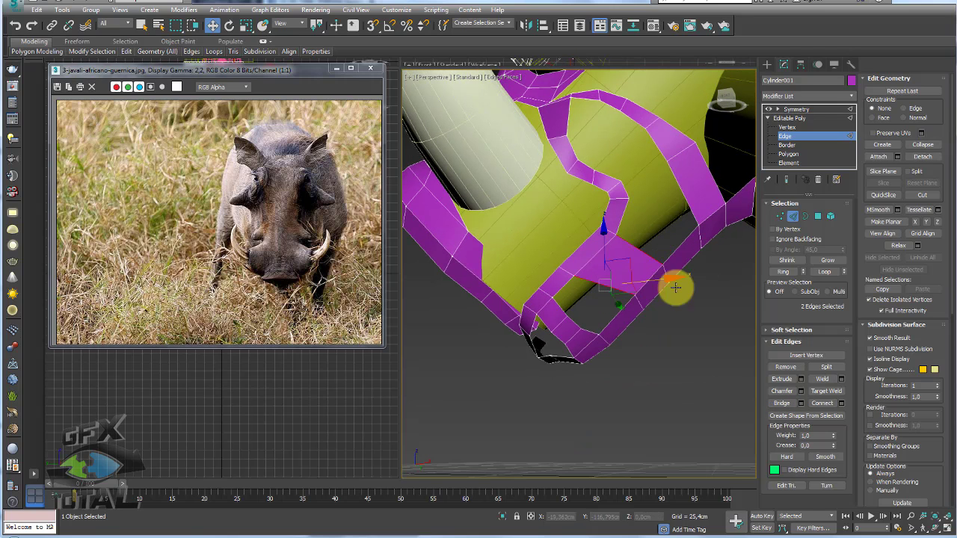
{"action": "left_click", "coordinate": [841, 403]}
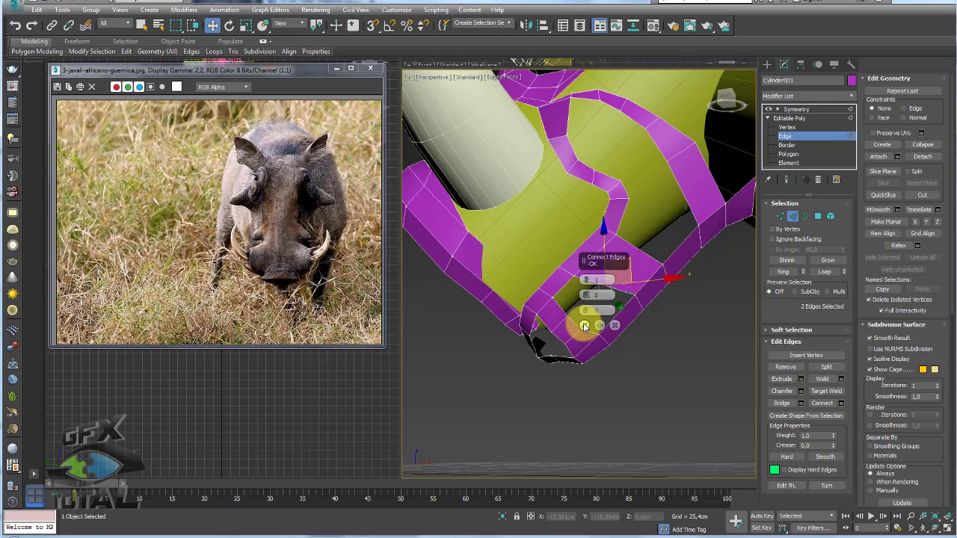
Commit the connecting edge across the bridged polygon and nudge an edge slightly lower.
{"action": "left_click", "coordinate": [584, 326]}
{"action": "left_click", "coordinate": [782, 391]}
{"action": "left_click", "coordinate": [656, 283]}
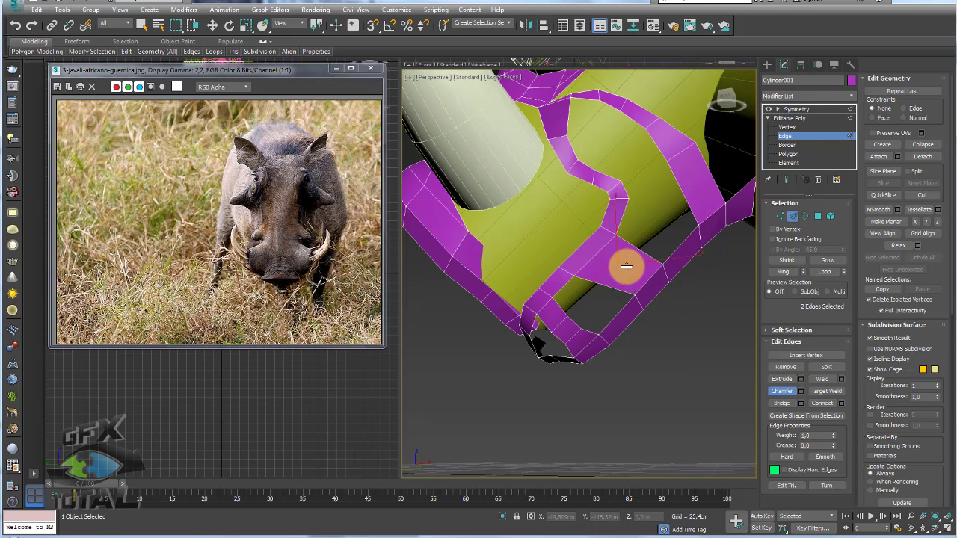
{"action": "mouse_move", "coordinate": [624, 267]}
{"action": "middle_mouse_down", "text": "alt"}
{"action": "mouse_move", "coordinate": [695, 274]}
{"action": "mouse_move", "coordinate": [625, 264]}
{"action": "middle_mouse_up", "text": "alt"}
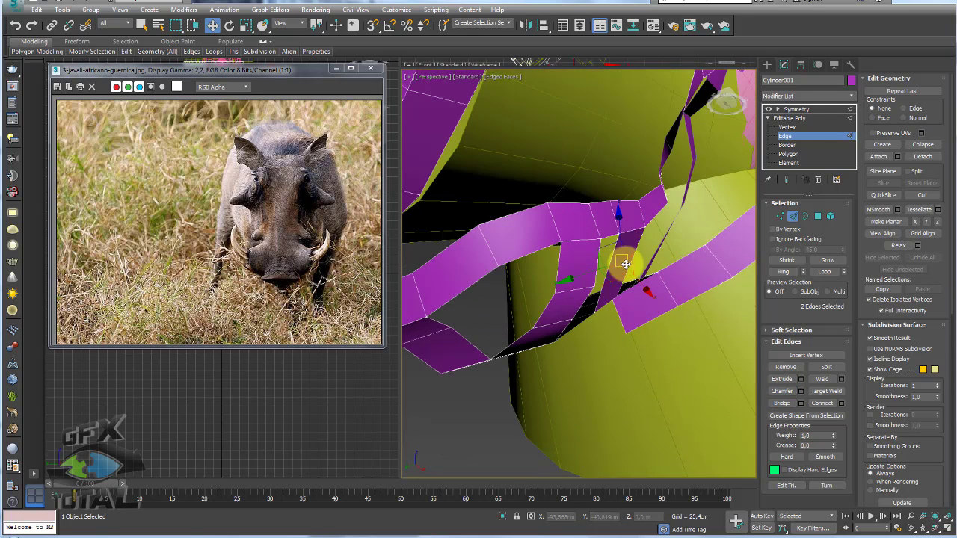
{"action": "left_click_drag", "start_coordinate": [603, 257], "coordinate": [611, 251]}
Select the border loop around the underside hole at Border level.
{"action": "mouse_move", "coordinate": [615, 252]}
{"action": "middle_mouse_down", "text": "alt"}
{"action": "mouse_move", "coordinate": [654, 273]}
{"action": "mouse_move", "coordinate": [581, 261]}
{"action": "mouse_move", "coordinate": [606, 312]}
{"action": "middle_mouse_up", "text": "alt"}
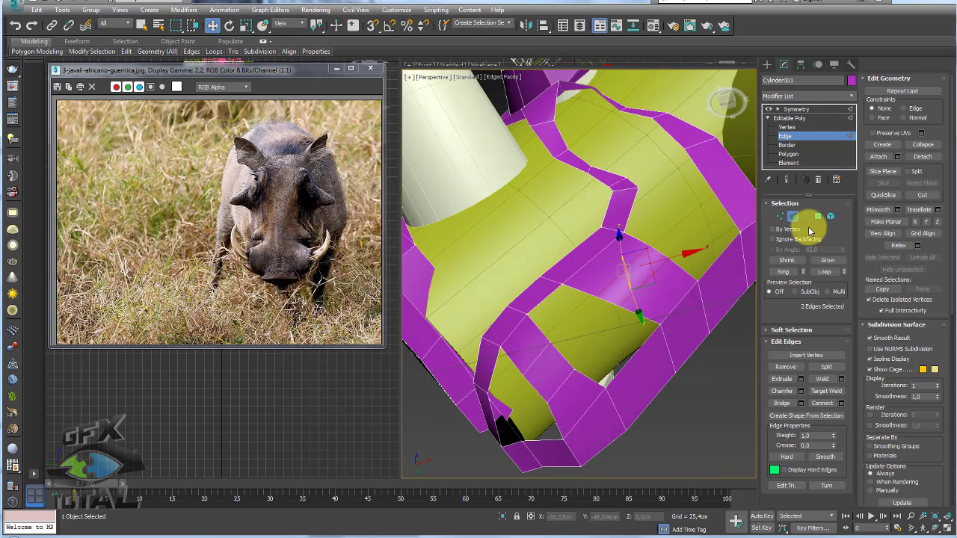
{"action": "left_click", "coordinate": [806, 216]}
{"action": "left_click", "coordinate": [643, 318]}
Connect two edges under the ear base with a new edge.
{"action": "left_click", "coordinate": [793, 216]}
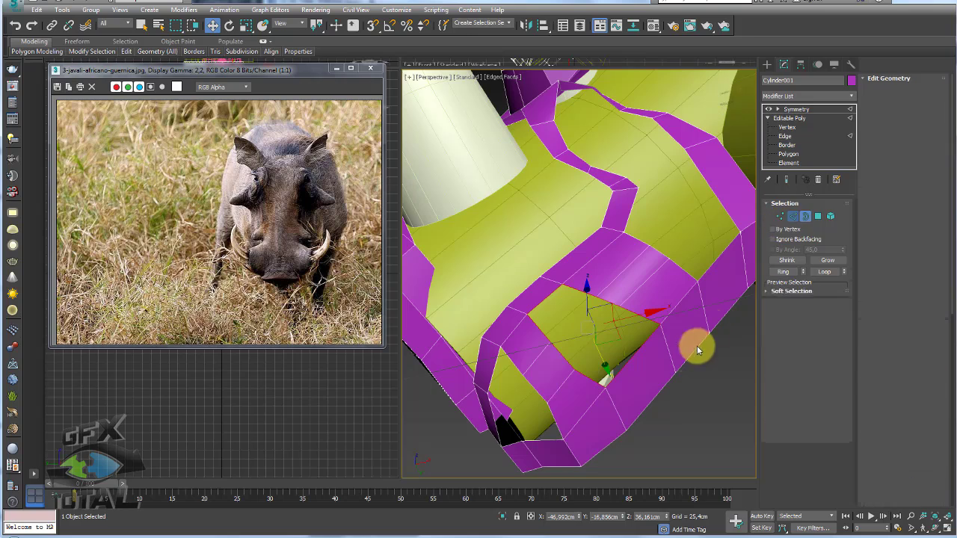
{"action": "left_click", "coordinate": [539, 299], "text": "alt"}
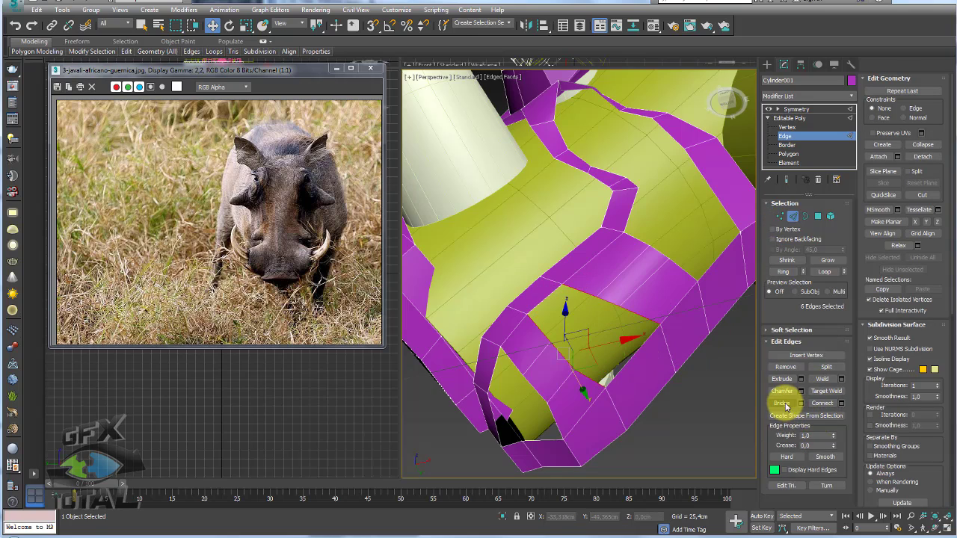
{"action": "mouse_move", "coordinate": [658, 325]}
{"action": "middle_mouse_down", "text": "alt"}
{"action": "mouse_move", "coordinate": [658, 282]}
{"action": "mouse_move", "coordinate": [636, 324]}
{"action": "mouse_move", "coordinate": [663, 271]}
{"action": "mouse_move", "coordinate": [620, 272]}
{"action": "middle_mouse_up", "text": "alt"}
{"action": "left_click", "coordinate": [697, 213]}
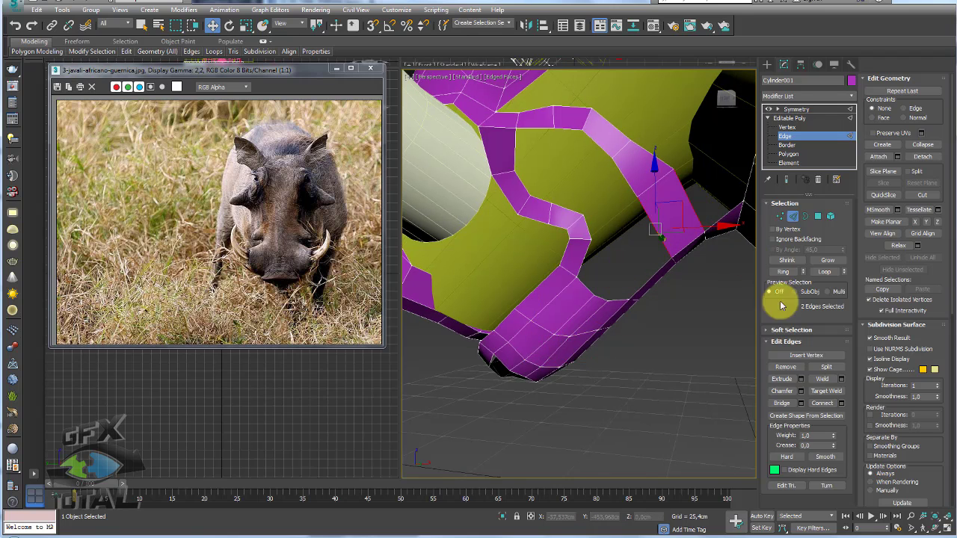
{"action": "left_click", "coordinate": [823, 404]}
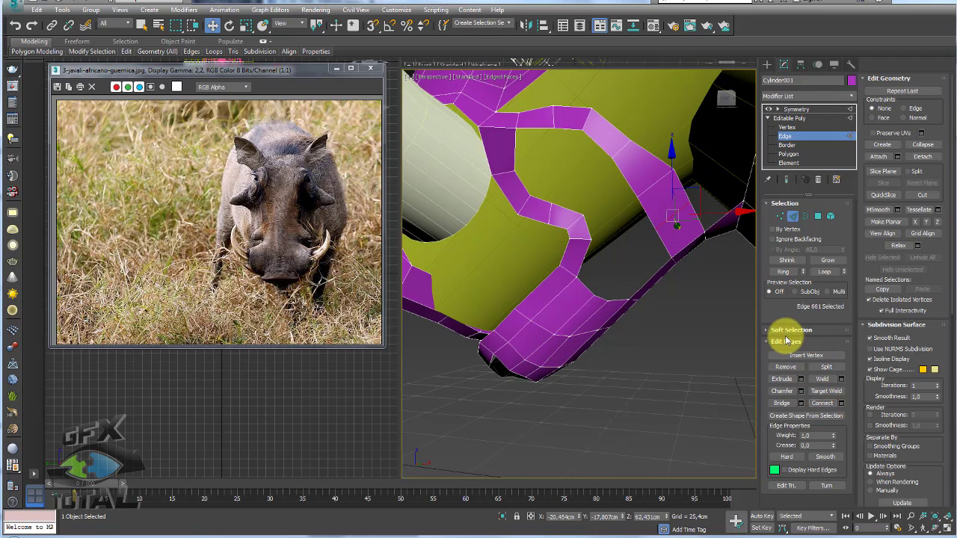
Chamfer the ear-base edge and select the new edge together with a neighbouring one.
{"action": "left_click", "coordinate": [783, 393]}
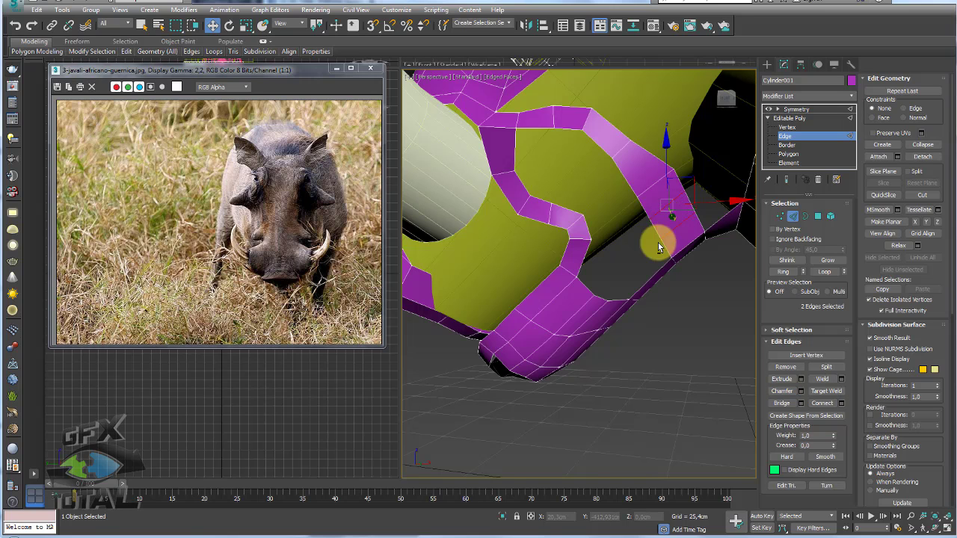
{"action": "mouse_move", "coordinate": [658, 243]}
{"action": "middle_mouse_down", "text": "alt"}
{"action": "mouse_move", "coordinate": [729, 232]}
{"action": "mouse_move", "coordinate": [645, 216]}
{"action": "mouse_move", "coordinate": [647, 177]}
{"action": "middle_mouse_up", "text": "alt"}
{"action": "key", "text": "e"}
{"action": "key", "text": "w"}
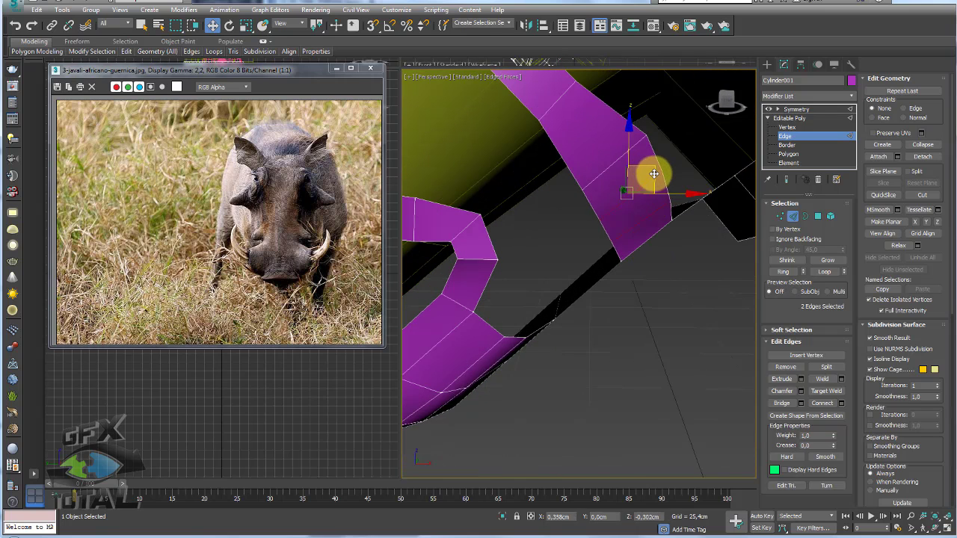
{"action": "left_click", "coordinate": [624, 230]}
{"action": "mouse_move", "coordinate": [609, 242]}
{"action": "middle_mouse_down", "text": "alt"}
{"action": "mouse_move", "coordinate": [588, 246]}
{"action": "mouse_move", "coordinate": [546, 318]}
{"action": "middle_mouse_up", "text": "alt"}
{"action": "left_click", "coordinate": [545, 306], "text": "ctrl"}
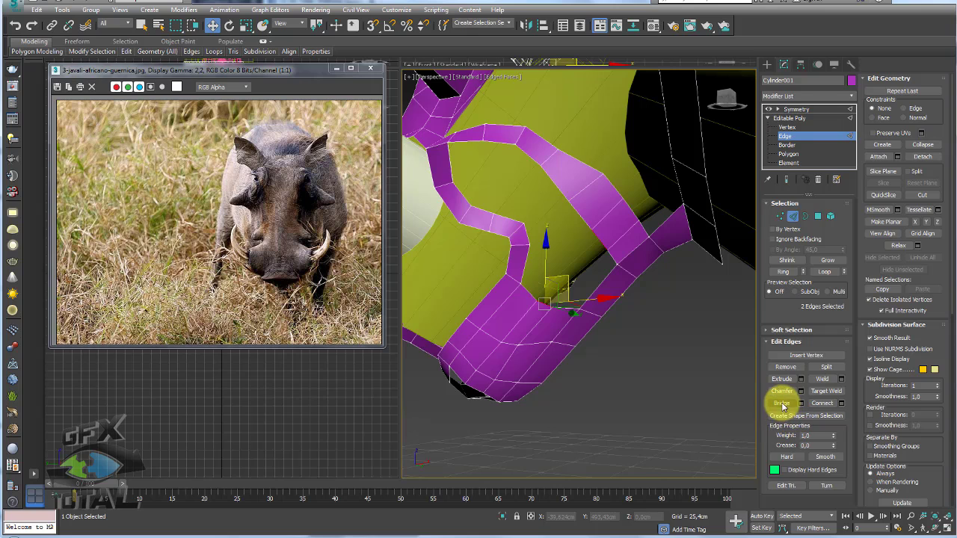
{"action": "mouse_move", "coordinate": [747, 396]}
{"action": "middle_mouse_down", "text": "alt"}
{"action": "mouse_move", "coordinate": [643, 332]}
{"action": "mouse_move", "coordinate": [705, 341]}
{"action": "middle_mouse_up", "text": "alt"}
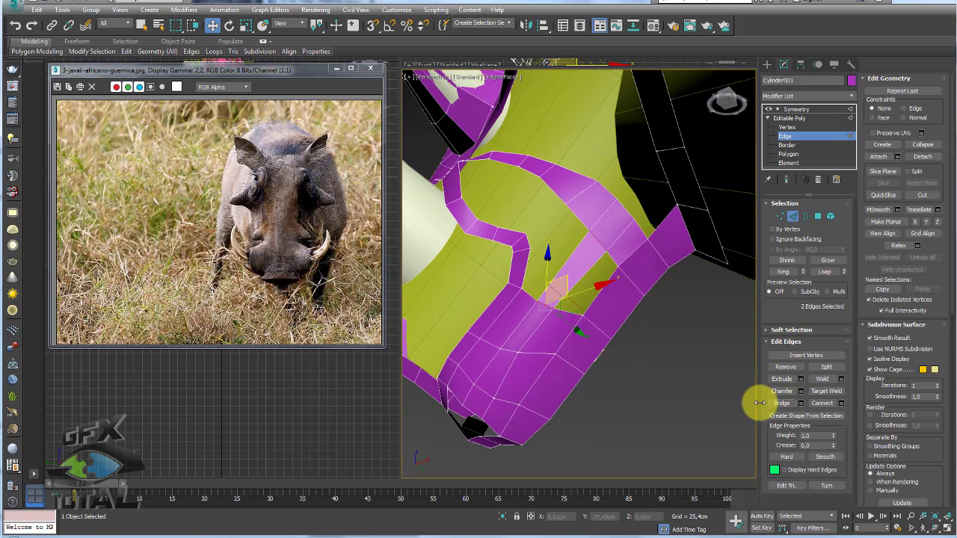
Ring-select a magenta strip edge and connect the ring with new edges.
{"action": "left_click", "coordinate": [613, 261]}
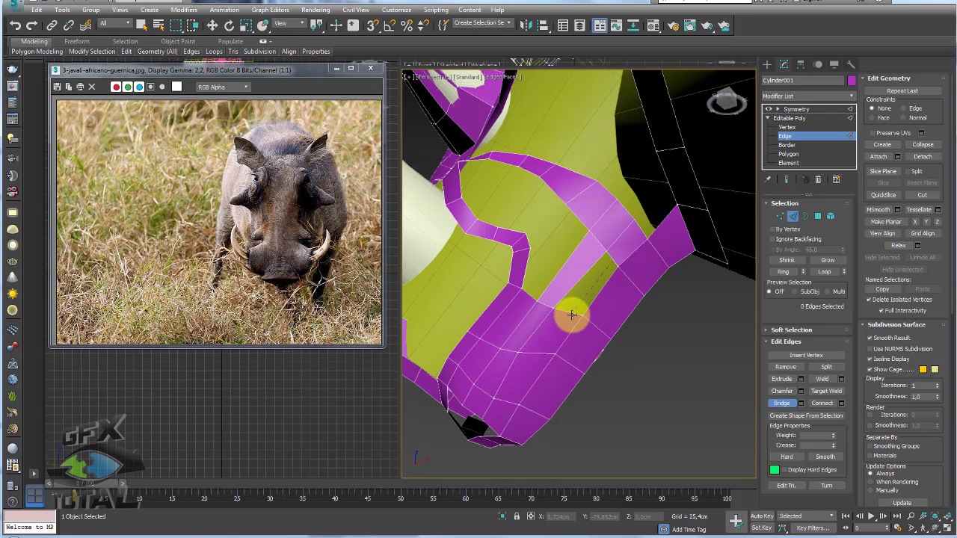
{"action": "scroll", "coordinate": [534, 271], "scroll_direction": "up", "scroll_amount": 3}
{"action": "scroll", "coordinate": [588, 281], "scroll_direction": "up", "scroll_amount": 2}
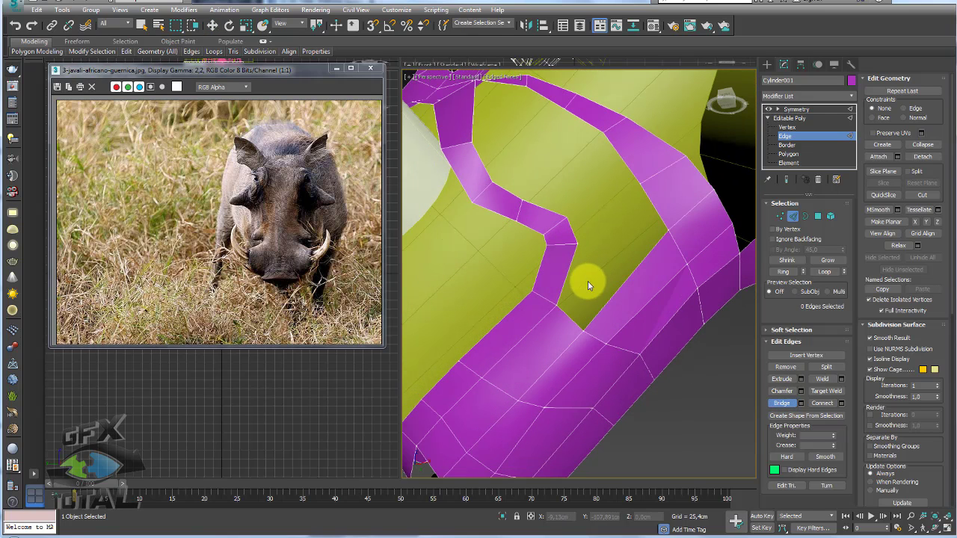
{"action": "left_click", "coordinate": [625, 289]}
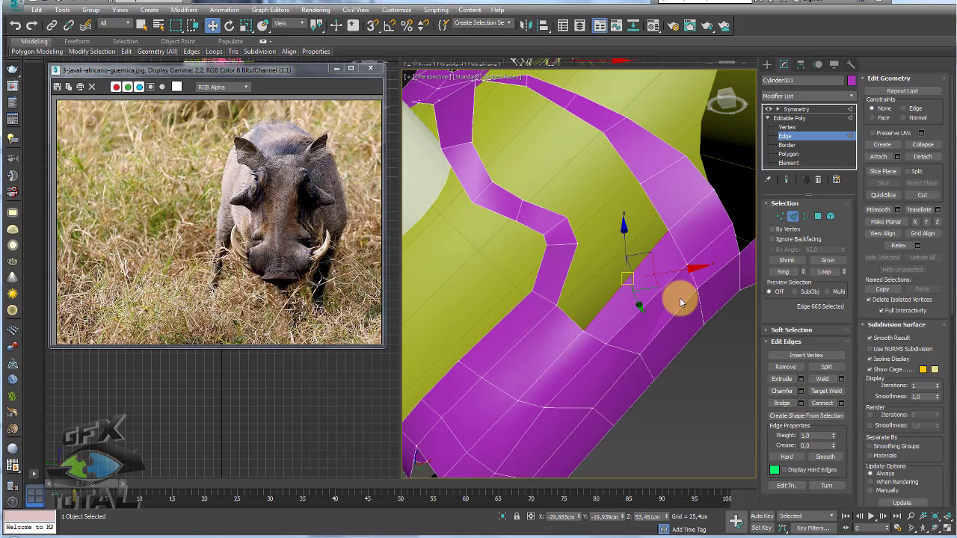
{"action": "left_click", "coordinate": [784, 273]}
{"action": "left_click", "coordinate": [829, 404]}
{"action": "middle_click_drag", "start_coordinate": [735, 362], "coordinate": [759, 392], "text": "alt"}
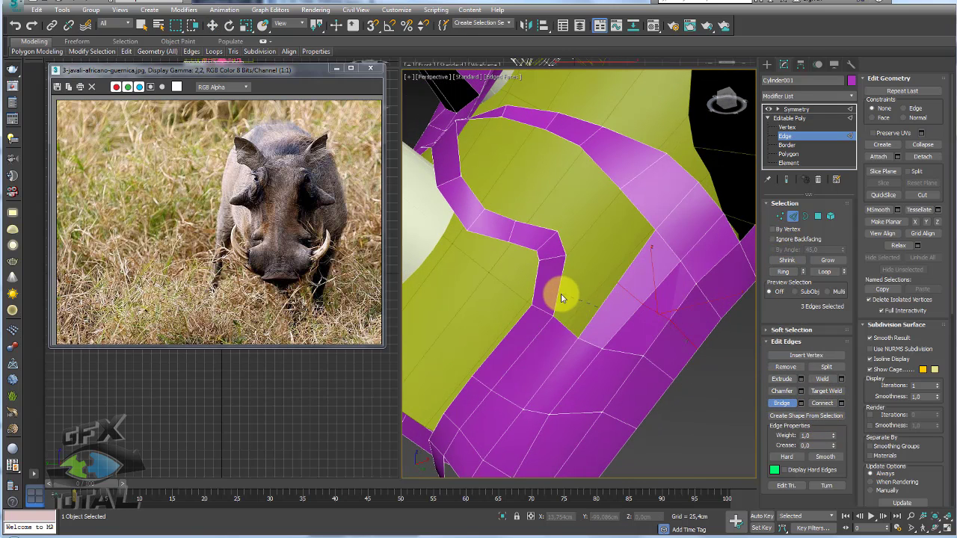
Inspect the new edge loop from below and switch to Border level.
{"action": "middle_click_drag", "start_coordinate": [564, 285], "coordinate": [593, 284], "text": "alt"}
{"action": "scroll", "coordinate": [583, 277], "scroll_direction": "up", "scroll_amount": 3}
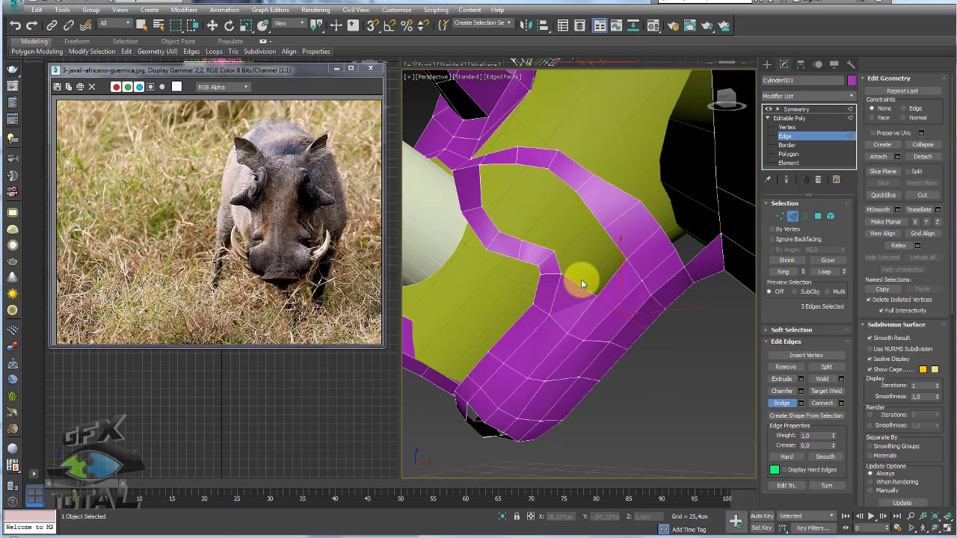
{"action": "scroll", "coordinate": [601, 249], "scroll_direction": "up", "scroll_amount": 3}
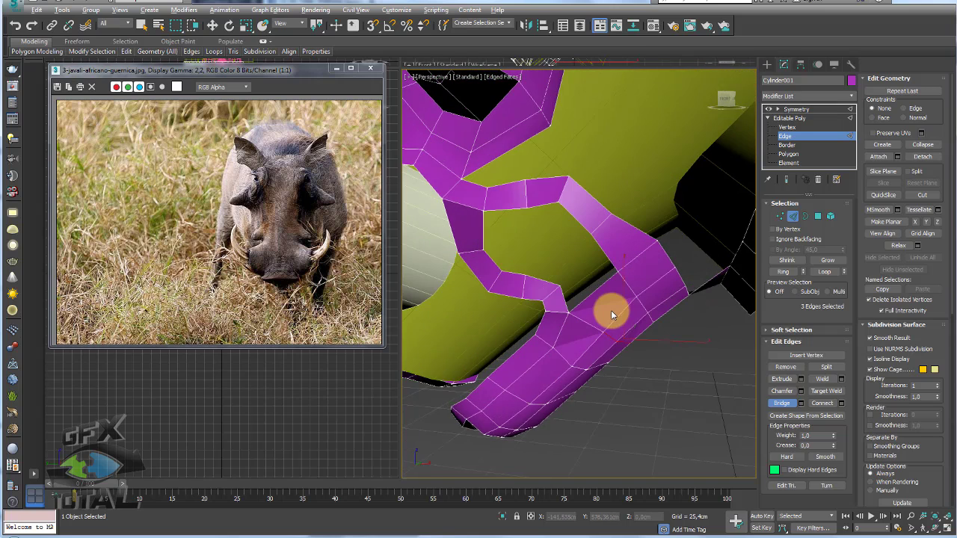
{"action": "scroll", "coordinate": [611, 310], "scroll_direction": "up", "scroll_amount": 3}
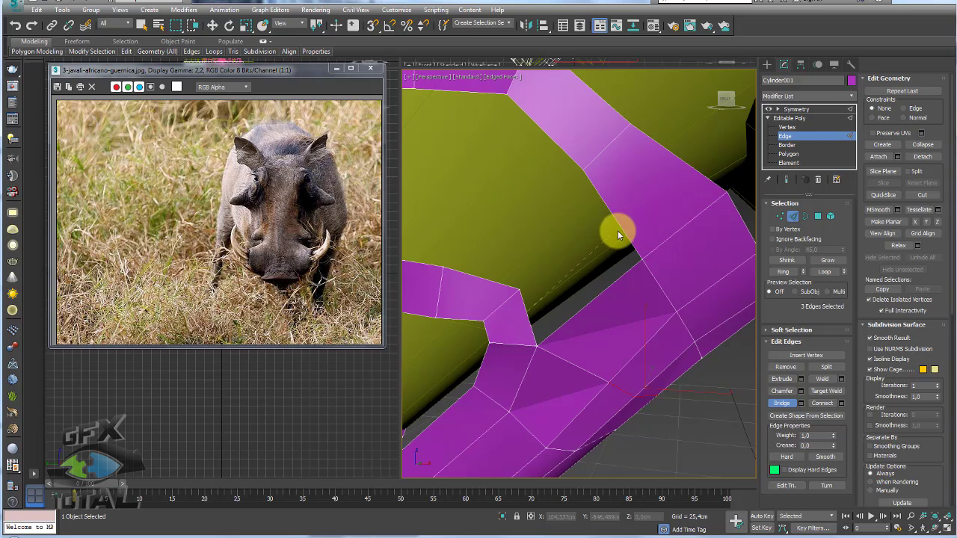
{"action": "scroll", "coordinate": [617, 236], "scroll_direction": "down", "scroll_amount": 2}
{"action": "scroll", "coordinate": [620, 227], "scroll_direction": "down", "scroll_amount": 2}
{"action": "mouse_move", "coordinate": [622, 239]}
{"action": "middle_mouse_down", "text": "alt"}
{"action": "mouse_move", "coordinate": [593, 214]}
{"action": "mouse_move", "coordinate": [619, 276]}
{"action": "mouse_move", "coordinate": [573, 279]}
{"action": "mouse_move", "coordinate": [622, 294]}
{"action": "middle_mouse_up", "text": "alt"}
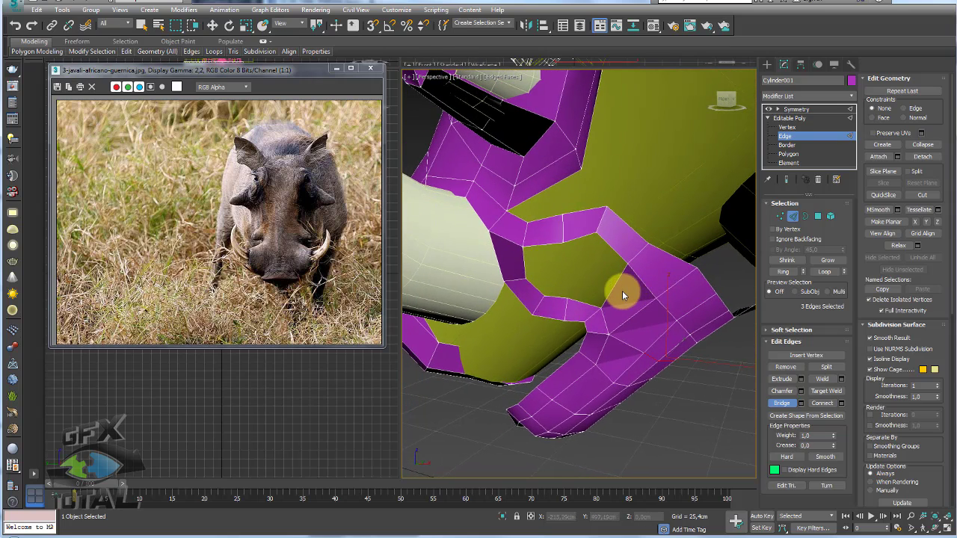
{"action": "left_click", "coordinate": [806, 216]}
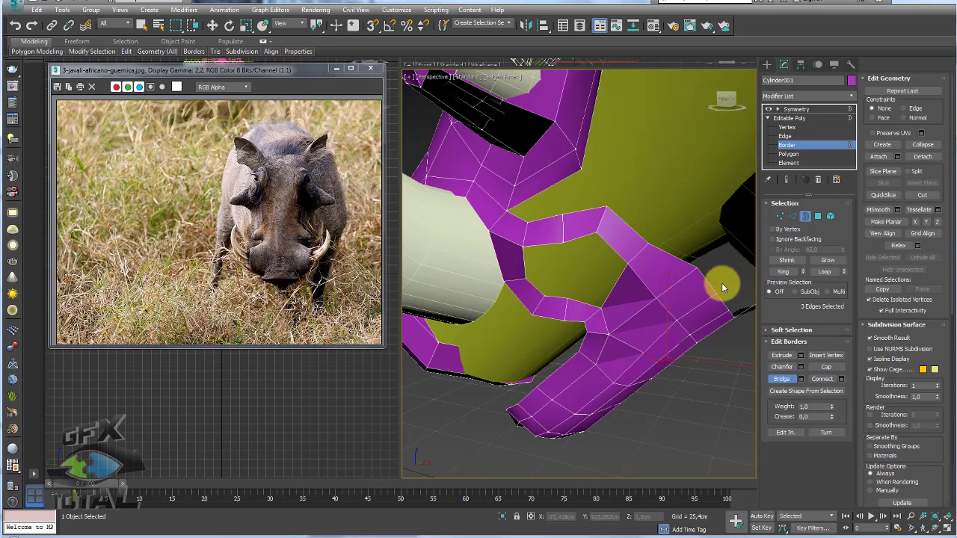
Cap the hole beneath the ear base with a new polygon.
{"action": "left_click", "coordinate": [616, 254]}
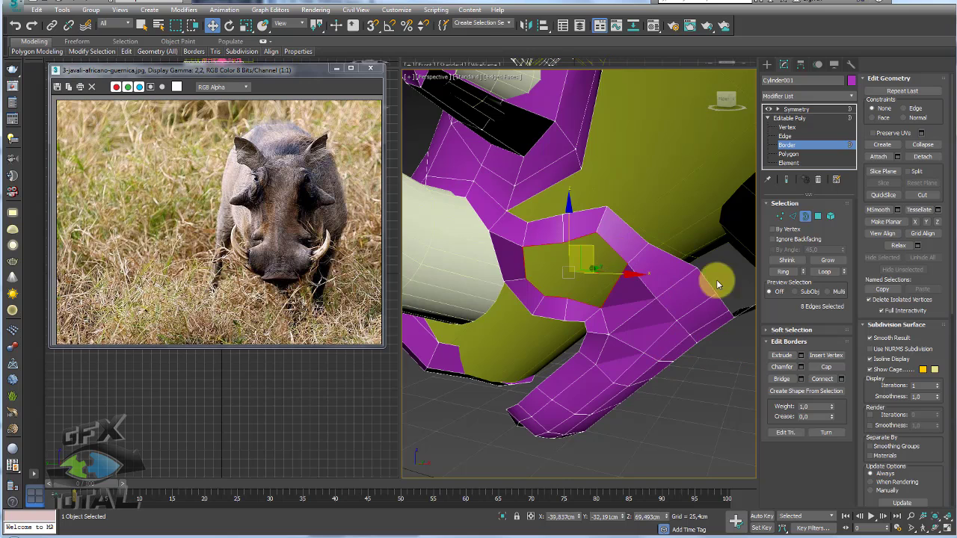
{"action": "left_click", "coordinate": [825, 366]}
{"action": "middle_click_drag", "start_coordinate": [664, 317], "coordinate": [782, 233], "text": "alt"}
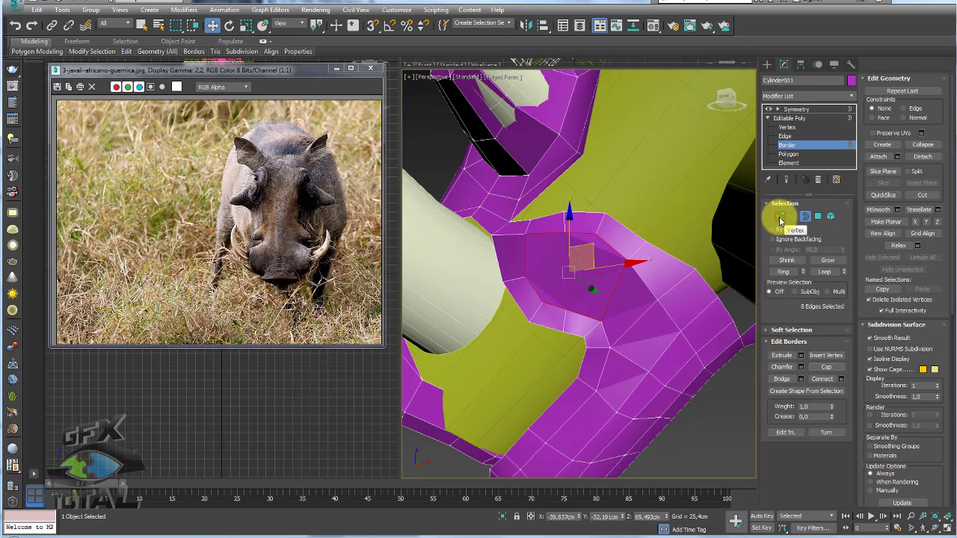
Cut two new edges across the cap from its lower vertices to the upper ones.
{"action": "left_click", "coordinate": [779, 219]}
{"action": "scroll", "coordinate": [579, 294], "scroll_direction": "up", "scroll_amount": 3}
{"action": "mouse_move", "coordinate": [565, 297]}
{"action": "middle_mouse_down", "text": "alt"}
{"action": "mouse_move", "coordinate": [578, 289]}
{"action": "mouse_move", "coordinate": [569, 302]}
{"action": "middle_mouse_up", "text": "alt"}
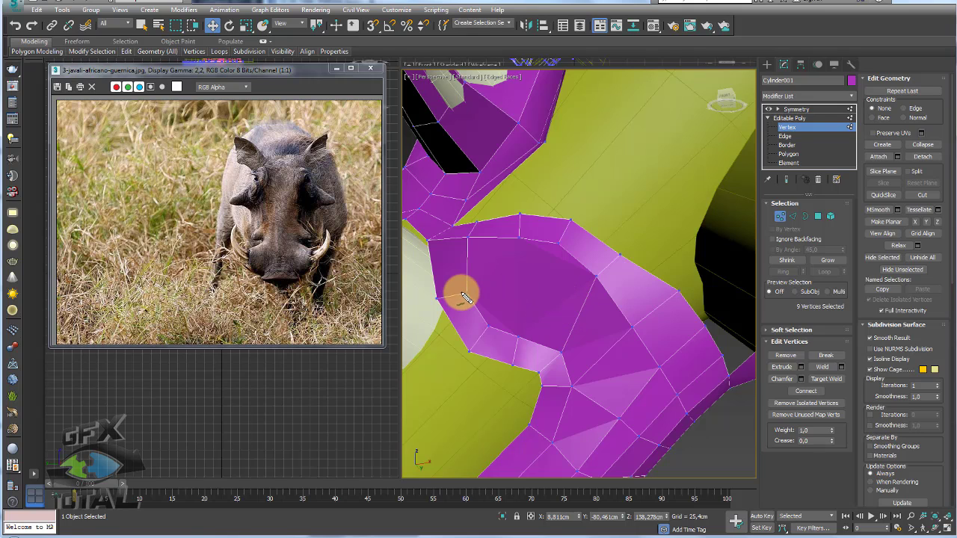
{"action": "left_click_drag", "start_coordinate": [493, 294], "coordinate": [627, 360]}
{"action": "mouse_move", "coordinate": [519, 238]}
{"action": "left_mouse_down"}
{"action": "mouse_move", "coordinate": [520, 333]}
{"action": "mouse_move", "coordinate": [569, 211]}
{"action": "left_mouse_up"}
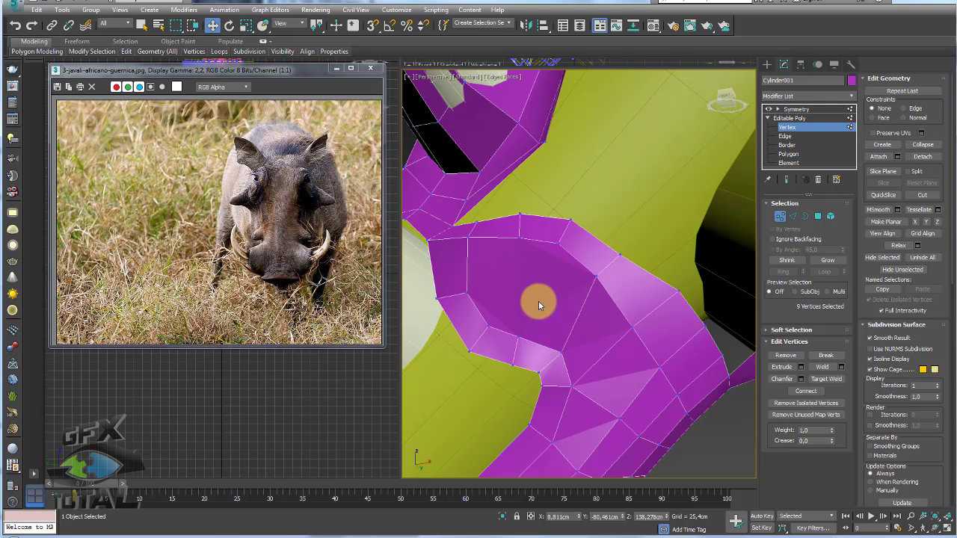
{"action": "key", "text": "alt+c"}
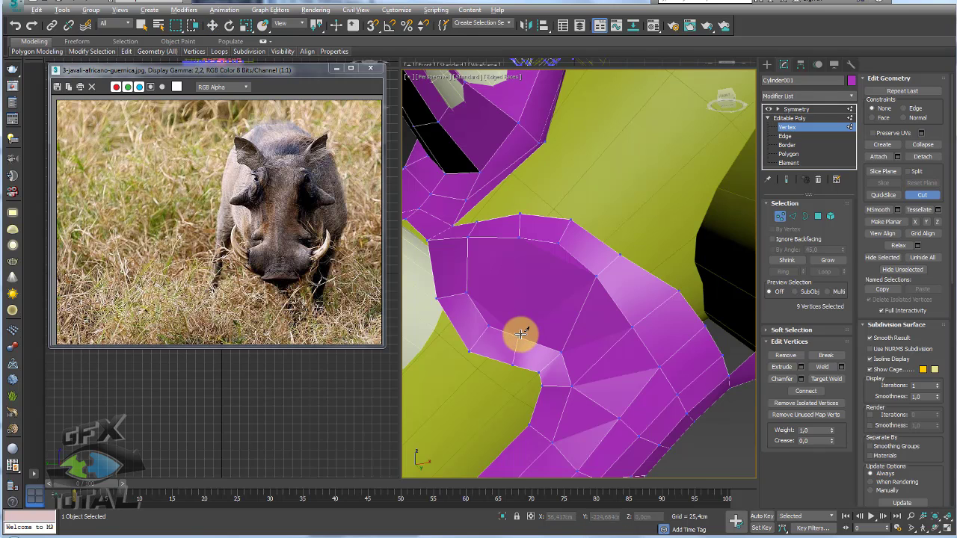
{"action": "left_click", "coordinate": [519, 337]}
{"action": "left_click", "coordinate": [557, 244]}
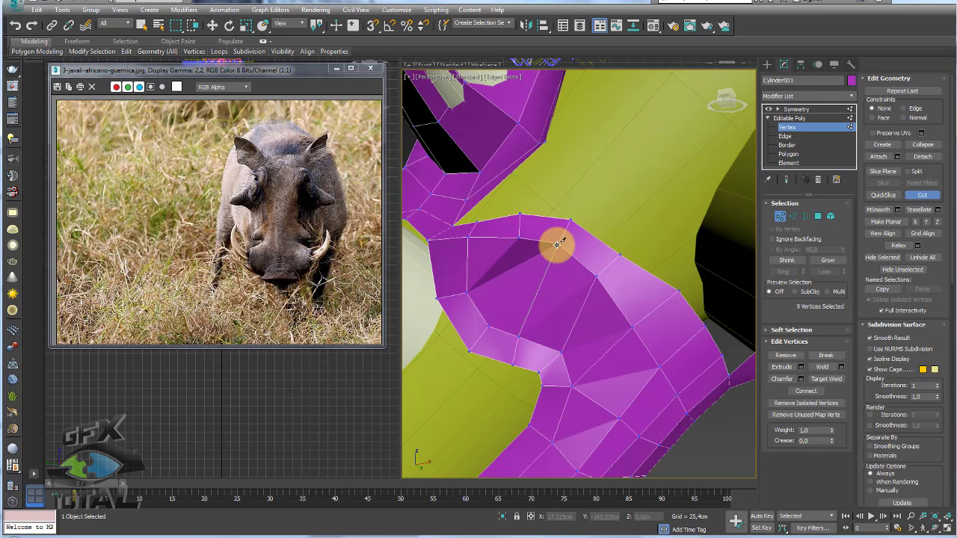
{"action": "left_click", "coordinate": [489, 324]}
{"action": "left_click", "coordinate": [519, 239]}
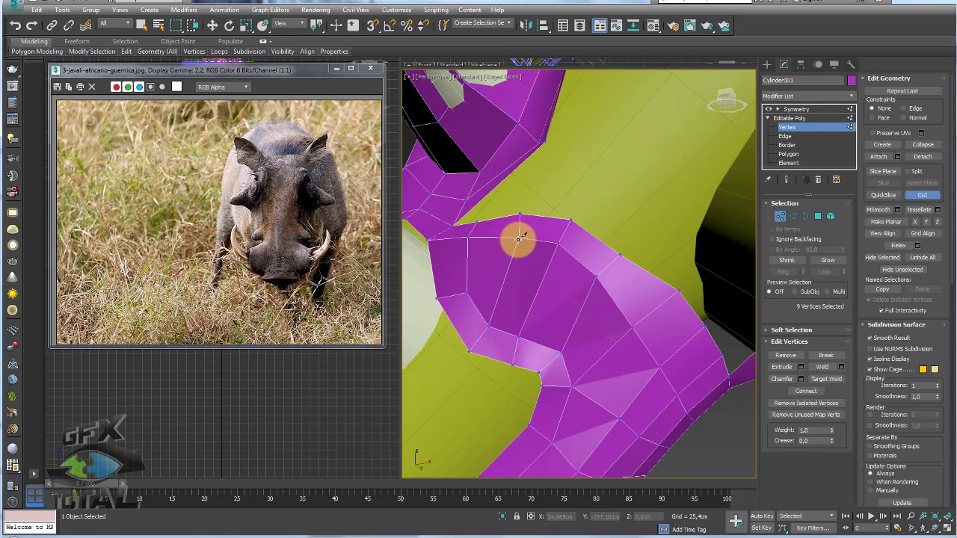
{"action": "middle_click_drag", "start_coordinate": [566, 262], "coordinate": [570, 270], "text": "alt"}
{"action": "right_click", "coordinate": [569, 266]}
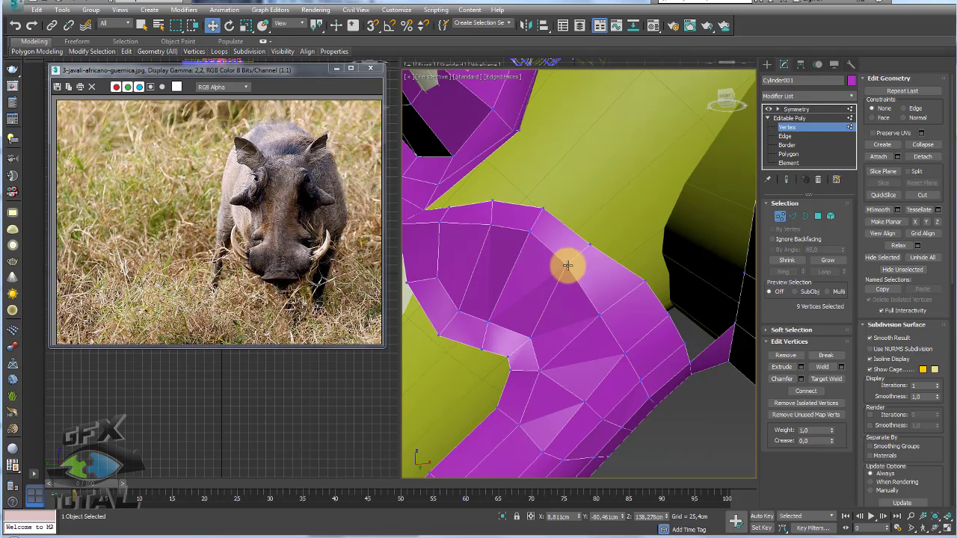
Slide three cap vertices, including vertex 85, along their edges with Edge Constraint.
{"action": "left_click", "coordinate": [566, 262]}
{"action": "left_click", "coordinate": [543, 209], "text": "ctrl"}
{"action": "left_click", "coordinate": [492, 201], "text": "ctrl"}
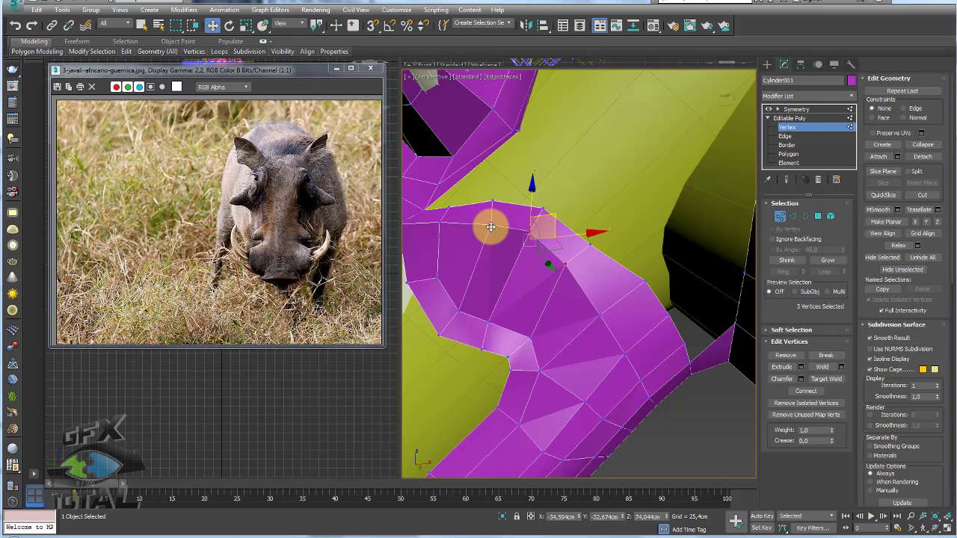
{"action": "left_click", "coordinate": [904, 108]}
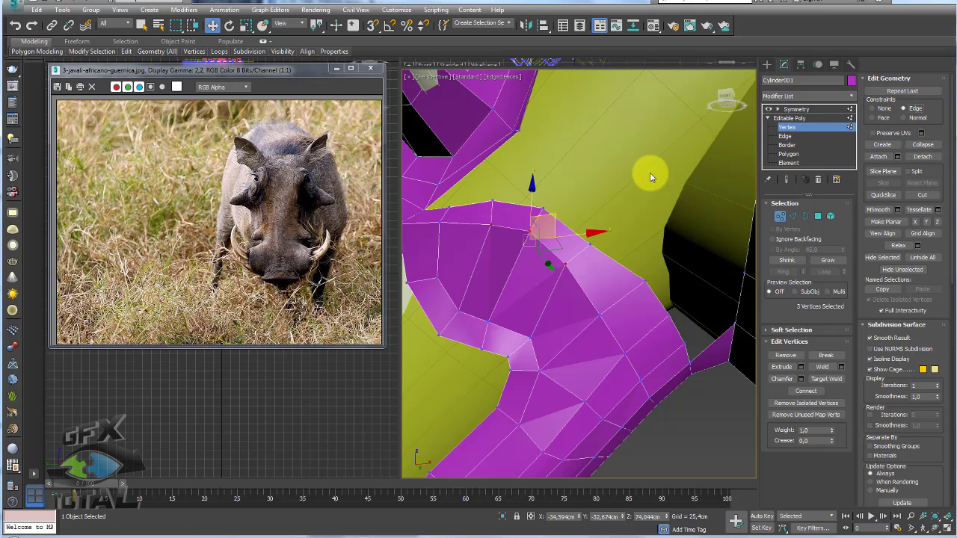
{"action": "left_click_drag", "start_coordinate": [552, 217], "coordinate": [543, 236]}
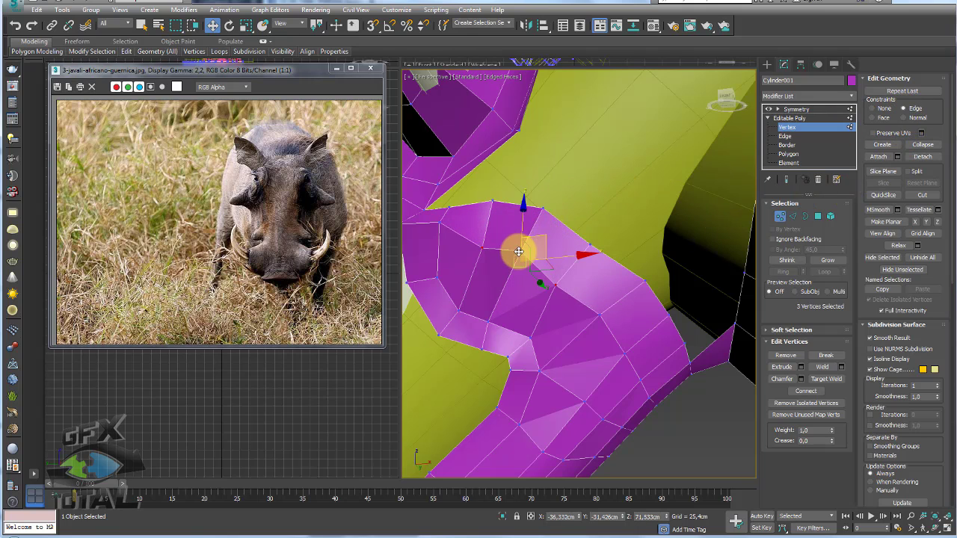
Select vertex 86 among the ear-base vertices.
{"action": "mouse_move", "coordinate": [577, 256]}
{"action": "middle_mouse_down", "text": "alt"}
{"action": "mouse_move", "coordinate": [613, 324]}
{"action": "mouse_move", "coordinate": [644, 306]}
{"action": "mouse_move", "coordinate": [573, 331]}
{"action": "middle_mouse_up", "text": "alt"}
{"action": "scroll", "coordinate": [596, 299], "scroll_direction": "up", "scroll_amount": 4}
{"action": "left_click", "coordinate": [554, 352], "text": "ctrl"}
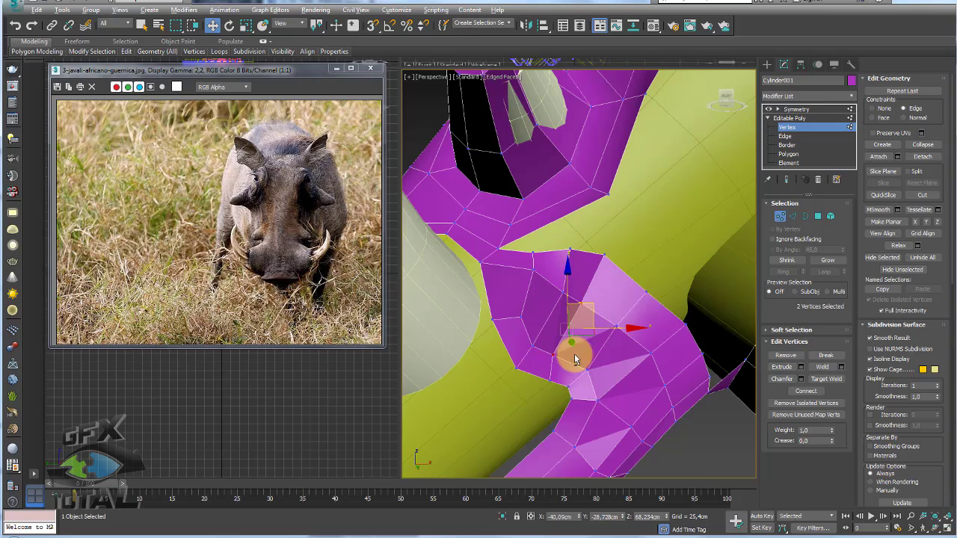
{"action": "mouse_move", "coordinate": [668, 252]}
{"action": "middle_mouse_down", "text": "alt"}
{"action": "mouse_move", "coordinate": [621, 317]}
{"action": "mouse_move", "coordinate": [605, 264]}
{"action": "middle_mouse_up", "text": "alt"}
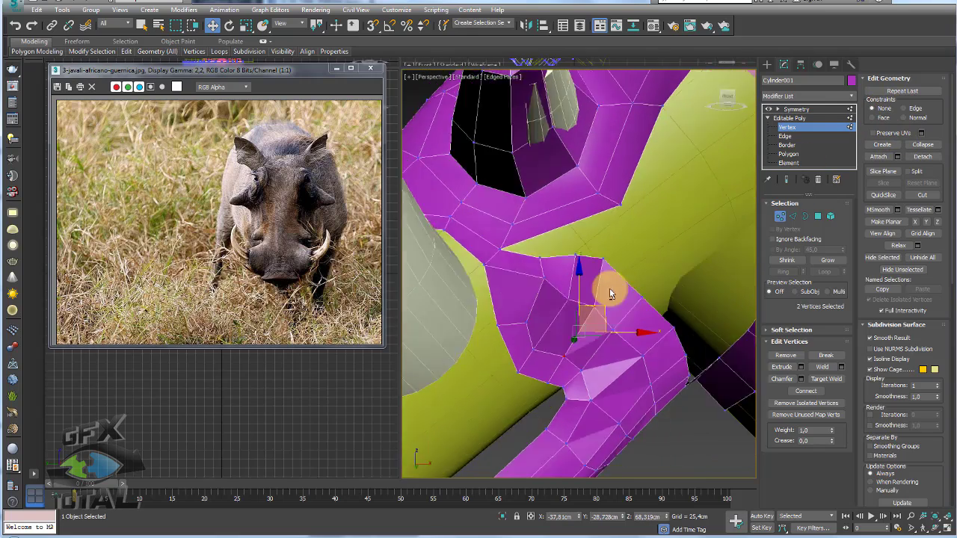
{"action": "left_click", "coordinate": [604, 257]}
{"action": "left_click", "coordinate": [598, 309], "text": "ctrl"}
{"action": "middle_click_drag", "start_coordinate": [594, 310], "coordinate": [626, 266], "text": "alt"}
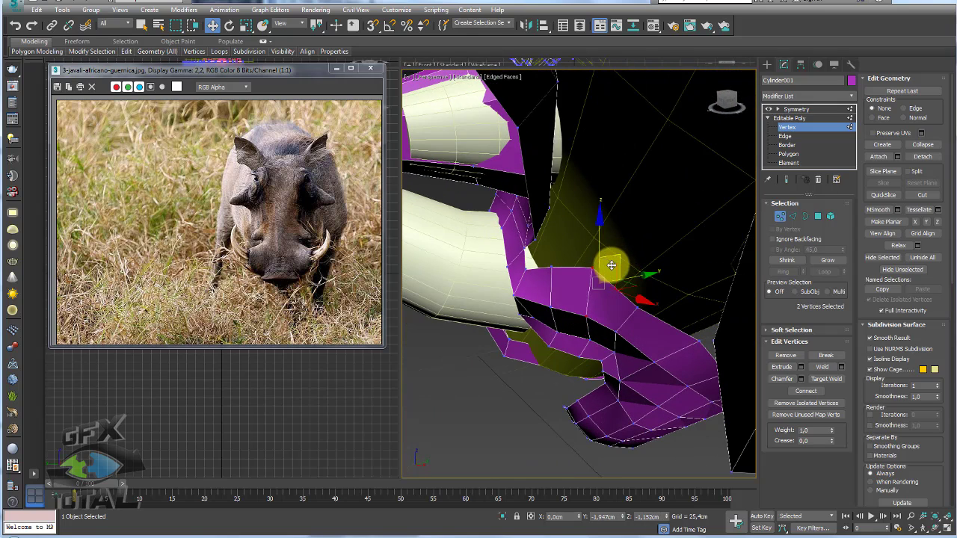
{"action": "left_click", "coordinate": [609, 302], "text": "alt"}
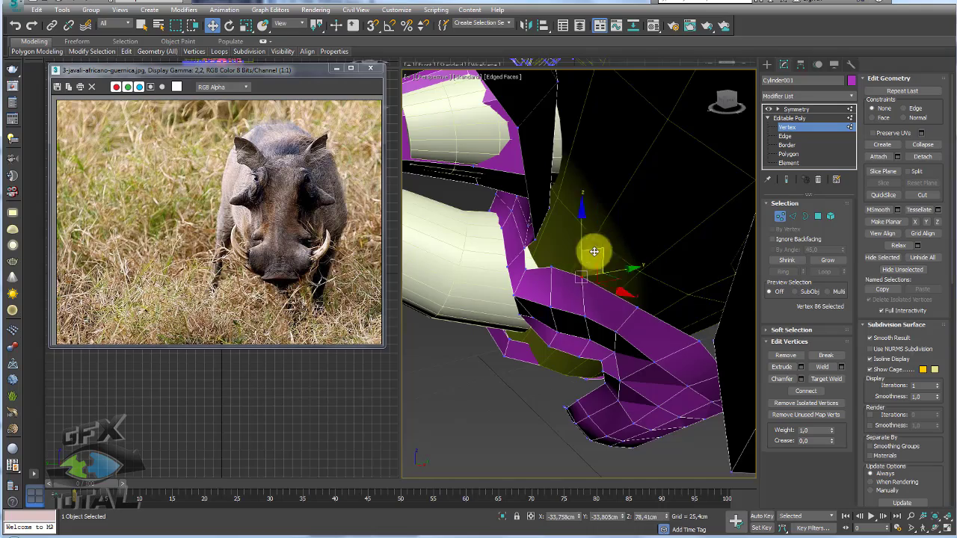
Orbit and zoom in closely around vertex 86 at the ear base.
{"action": "scroll", "coordinate": [598, 262], "scroll_direction": "up", "scroll_amount": 3}
{"action": "scroll", "coordinate": [605, 277], "scroll_direction": "up", "scroll_amount": 2}
{"action": "scroll", "coordinate": [602, 278], "scroll_direction": "up", "scroll_amount": 2}
{"action": "scroll", "coordinate": [618, 270], "scroll_direction": "down", "scroll_amount": 2}
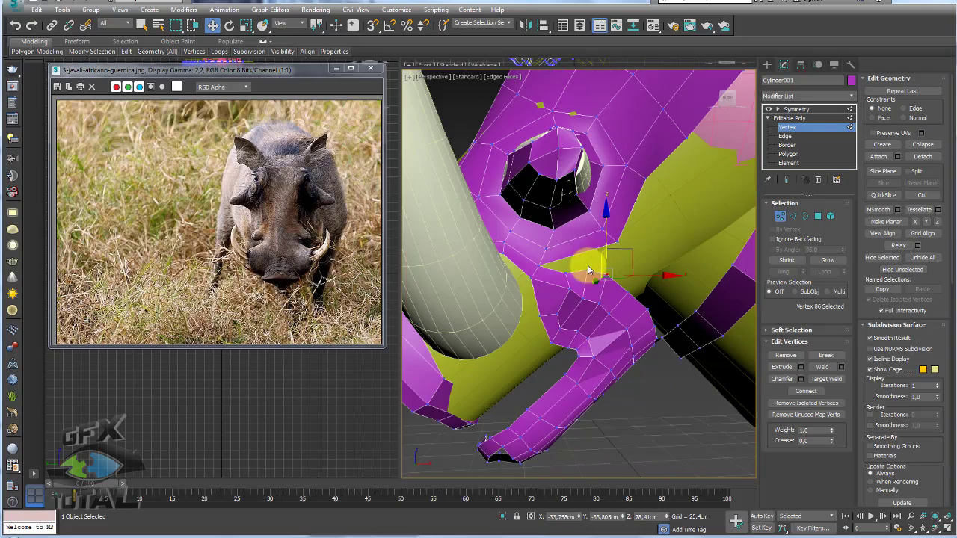
{"action": "mouse_move", "coordinate": [590, 272]}
{"action": "middle_mouse_down", "text": "alt"}
{"action": "mouse_move", "coordinate": [581, 278]}
{"action": "mouse_move", "coordinate": [609, 273]}
{"action": "mouse_move", "coordinate": [617, 288]}
{"action": "middle_mouse_up", "text": "alt"}
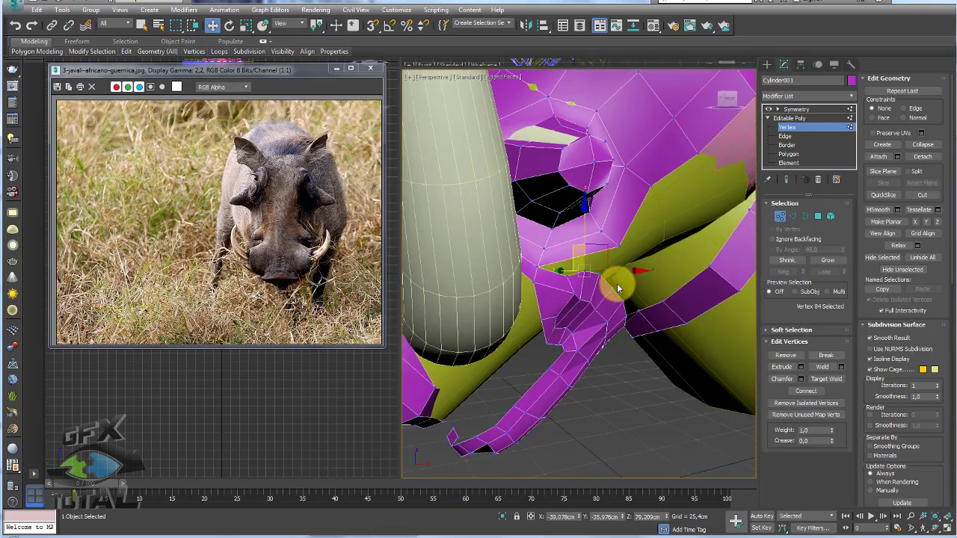
{"action": "scroll", "coordinate": [589, 255], "scroll_direction": "up", "scroll_amount": 3}
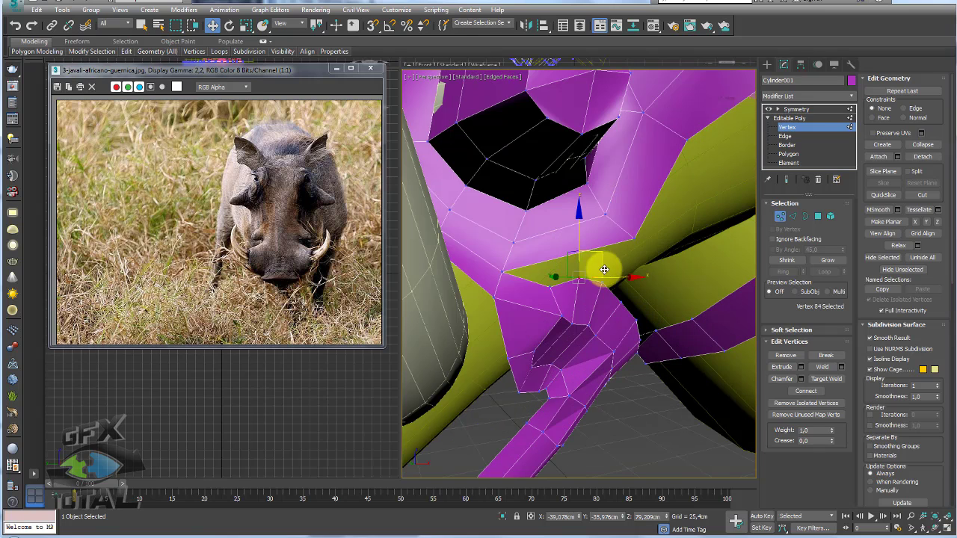
{"action": "middle_click_drag", "start_coordinate": [589, 258], "coordinate": [589, 295], "text": "alt"}
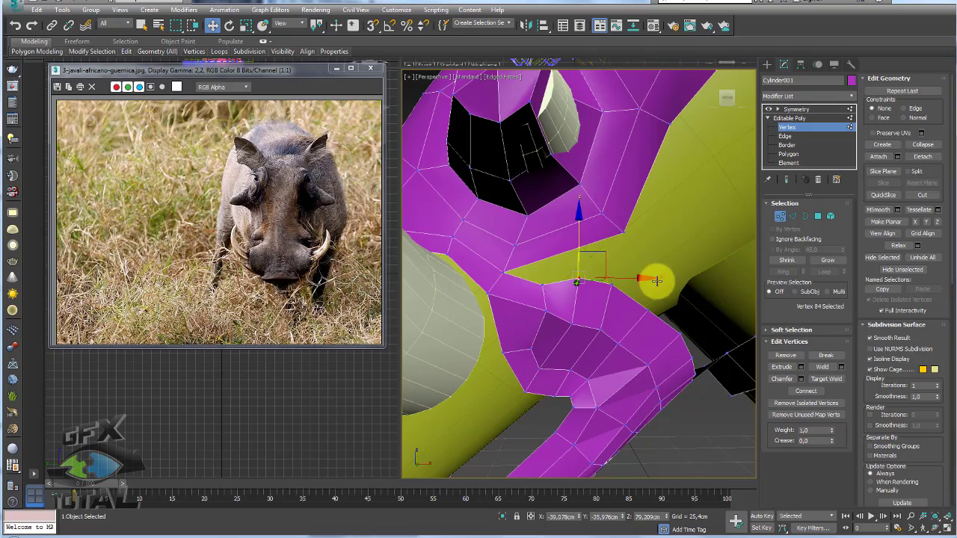
Move vertex 81 to reshape the junction of ear and head.
{"action": "mouse_move", "coordinate": [566, 282]}
{"action": "middle_mouse_down", "text": "alt"}
{"action": "mouse_move", "coordinate": [537, 284]}
{"action": "mouse_move", "coordinate": [560, 267]}
{"action": "mouse_move", "coordinate": [566, 278]}
{"action": "mouse_move", "coordinate": [548, 309]}
{"action": "middle_mouse_up", "text": "alt"}
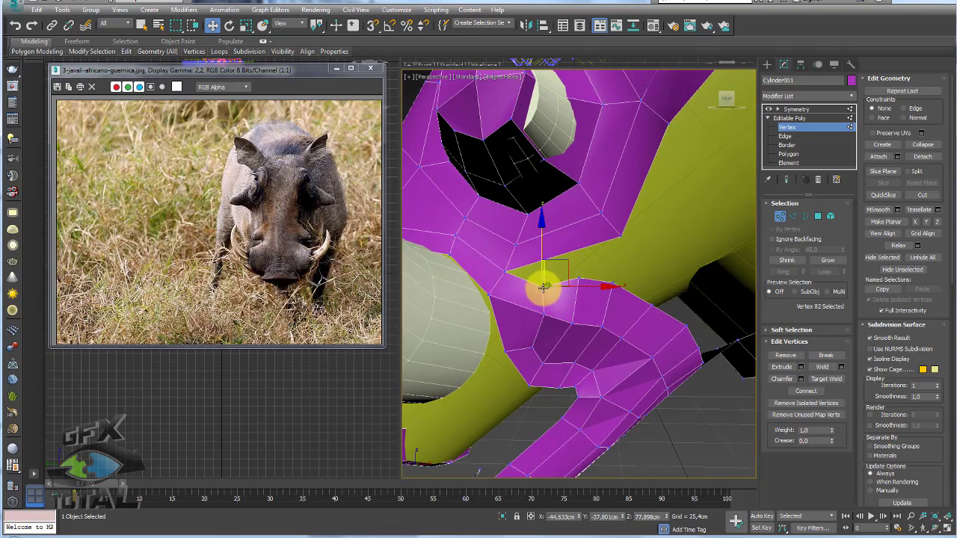
{"action": "middle_click_drag", "start_coordinate": [585, 337], "coordinate": [534, 313], "text": "alt"}
{"action": "left_click", "coordinate": [576, 331]}
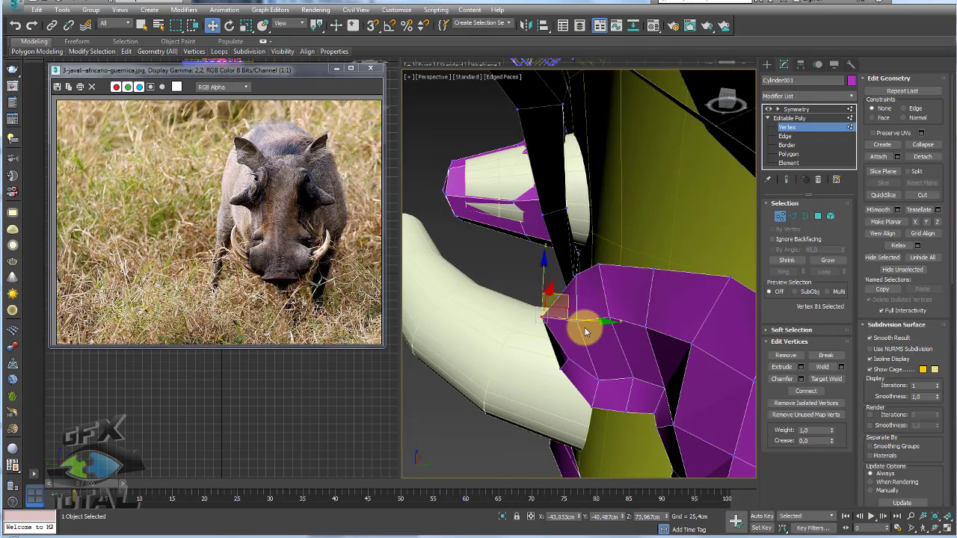
{"action": "middle_click_drag", "start_coordinate": [590, 327], "coordinate": [659, 338], "text": "alt"}
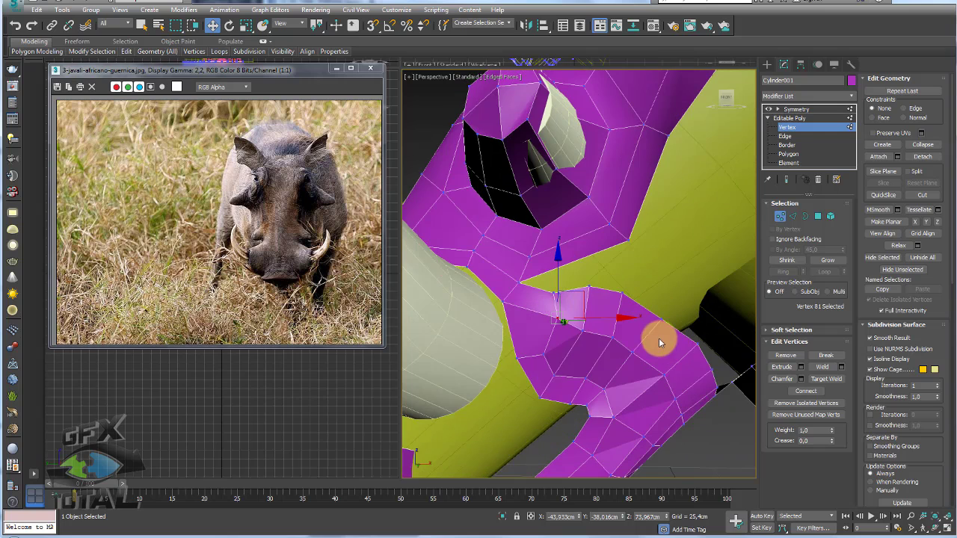
{"action": "middle_click_drag", "start_coordinate": [564, 316], "coordinate": [590, 337], "text": "alt"}
{"action": "mouse_move", "coordinate": [586, 296]}
{"action": "left_mouse_down"}
{"action": "mouse_move", "coordinate": [563, 290]}
{"action": "mouse_move", "coordinate": [567, 317]}
{"action": "left_mouse_up"}
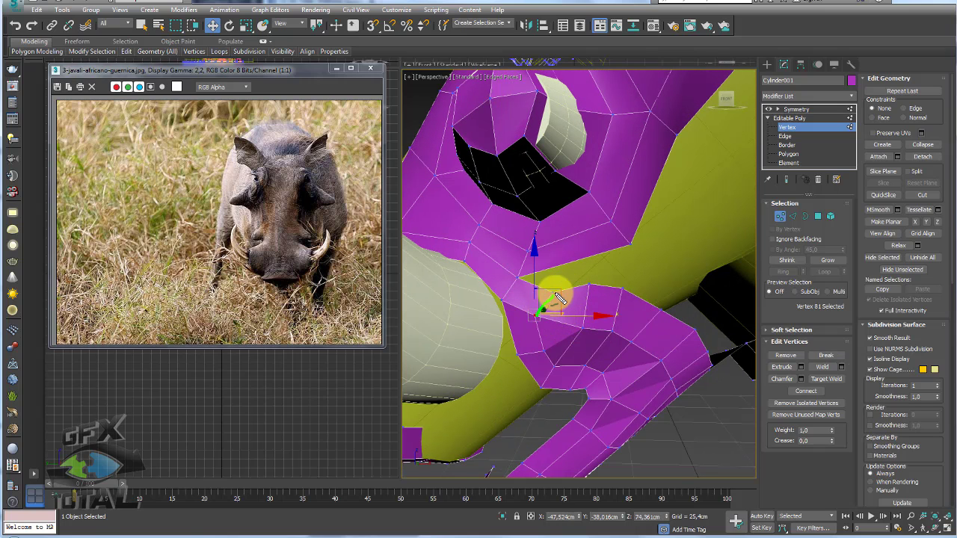
{"action": "left_click_drag", "start_coordinate": [624, 284], "coordinate": [624, 241]}
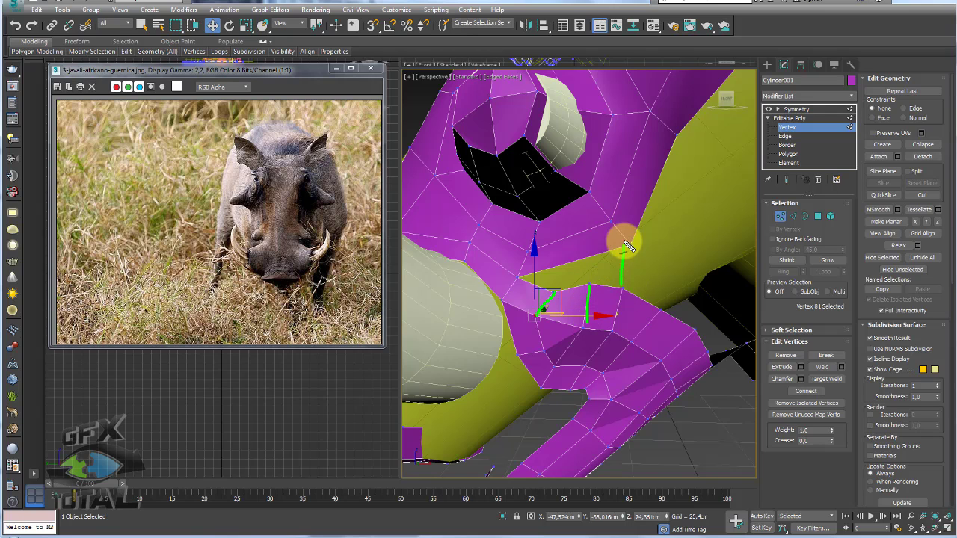
{"action": "middle_click_drag", "start_coordinate": [640, 278], "coordinate": [755, 235], "text": "alt"}
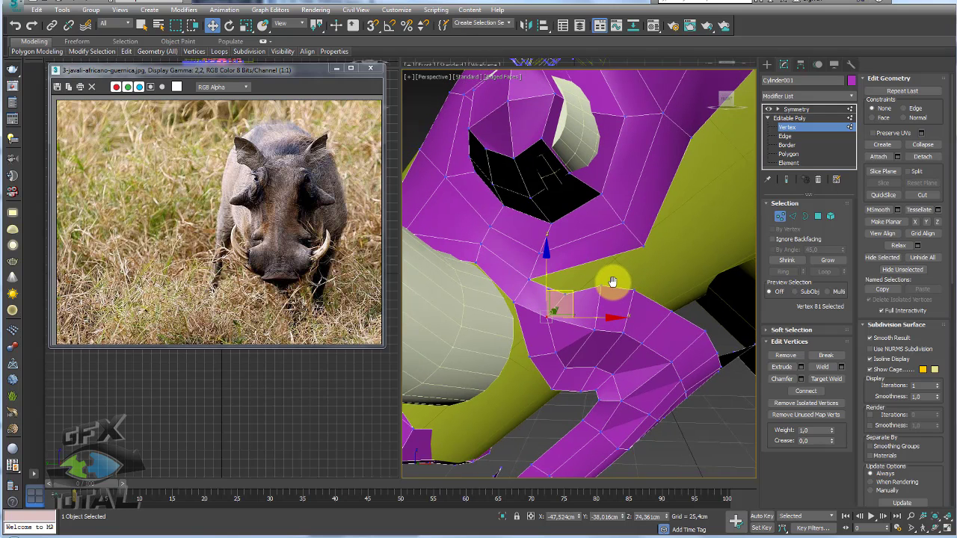
{"action": "left_click", "coordinate": [793, 217]}
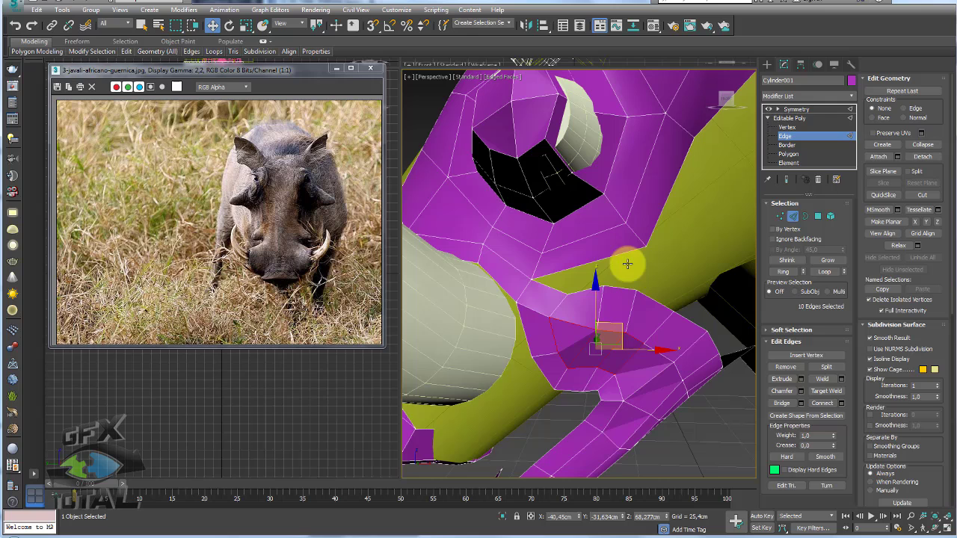
{"action": "left_click", "coordinate": [586, 280]}
{"action": "left_click", "coordinate": [584, 266], "text": "ctrl"}
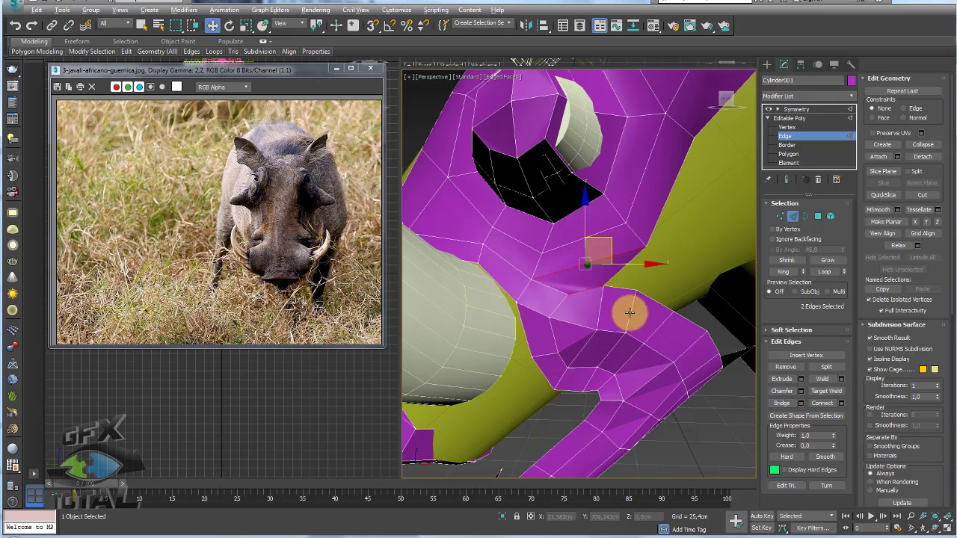
{"action": "middle_click_drag", "start_coordinate": [630, 310], "coordinate": [651, 307], "text": "alt"}
{"action": "left_click", "coordinate": [780, 216]}
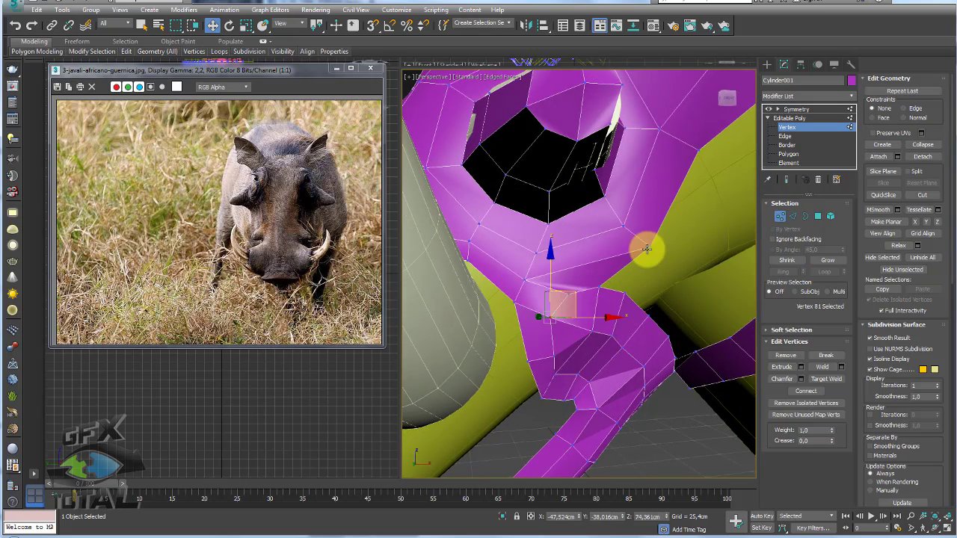
{"action": "left_click", "coordinate": [648, 247]}
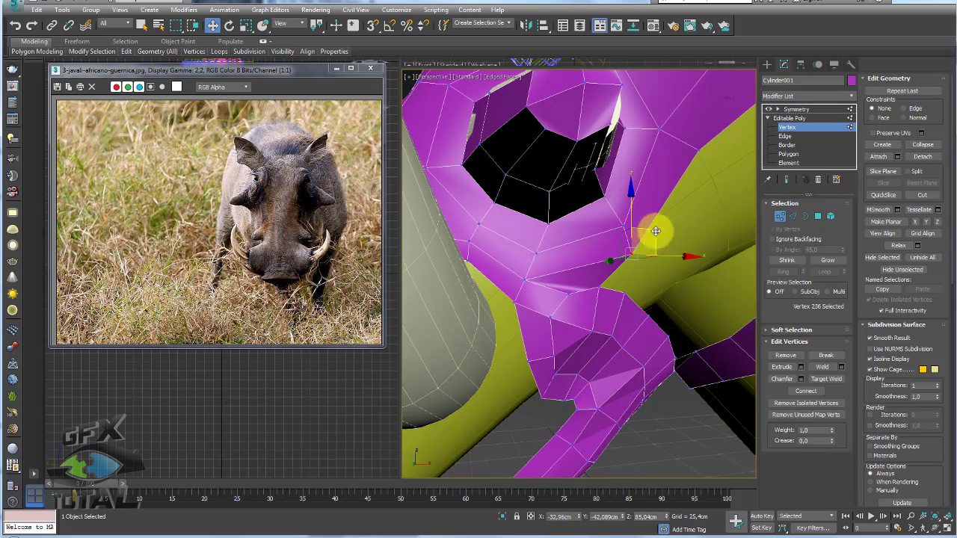
{"action": "mouse_move", "coordinate": [652, 228]}
{"action": "middle_mouse_down", "text": "alt"}
{"action": "mouse_move", "coordinate": [637, 252]}
{"action": "mouse_move", "coordinate": [621, 254]}
{"action": "mouse_move", "coordinate": [732, 274]}
{"action": "mouse_move", "coordinate": [707, 252]}
{"action": "mouse_move", "coordinate": [688, 272]}
{"action": "mouse_move", "coordinate": [589, 277]}
{"action": "mouse_move", "coordinate": [583, 233]}
{"action": "mouse_move", "coordinate": [613, 258]}
{"action": "mouse_move", "coordinate": [577, 299]}
{"action": "mouse_move", "coordinate": [591, 277]}
{"action": "mouse_move", "coordinate": [523, 312]}
{"action": "mouse_move", "coordinate": [702, 256]}
{"action": "mouse_move", "coordinate": [633, 284]}
{"action": "mouse_move", "coordinate": [611, 314]}
{"action": "middle_mouse_up", "text": "alt"}
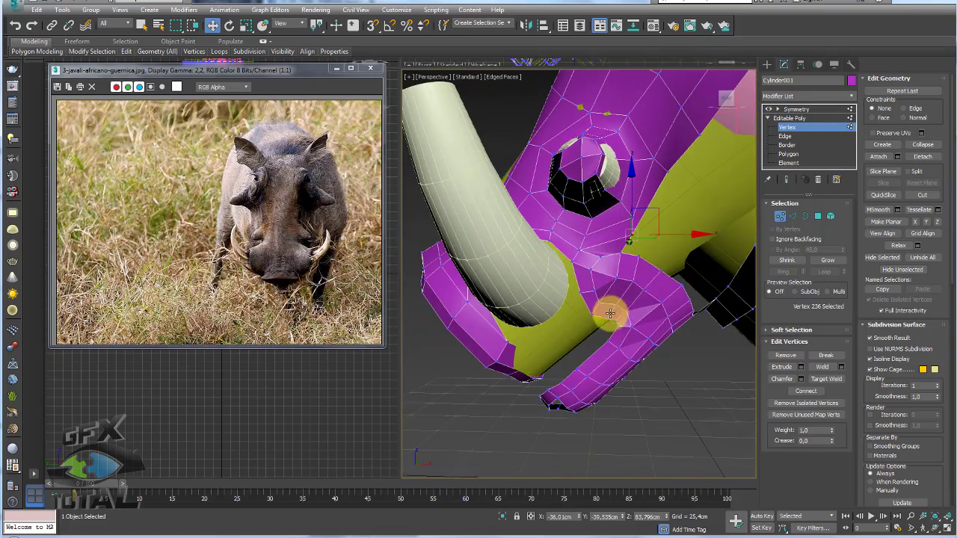
{"action": "middle_click_drag", "start_coordinate": [717, 254], "coordinate": [631, 288], "text": "alt"}
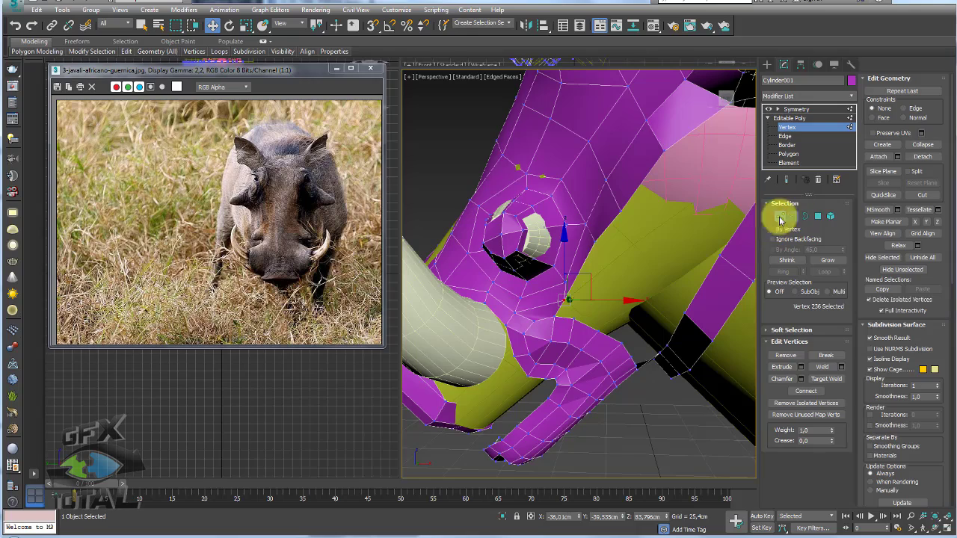
{"action": "left_click", "coordinate": [793, 216]}
{"action": "left_click", "coordinate": [585, 260]}
{"action": "mouse_move", "coordinate": [585, 261]}
{"action": "middle_mouse_down", "text": "alt"}
{"action": "mouse_move", "coordinate": [658, 305]}
{"action": "mouse_move", "coordinate": [641, 321]}
{"action": "mouse_move", "coordinate": [571, 276]}
{"action": "middle_mouse_up", "text": "alt"}
{"action": "left_click", "coordinate": [620, 271]}
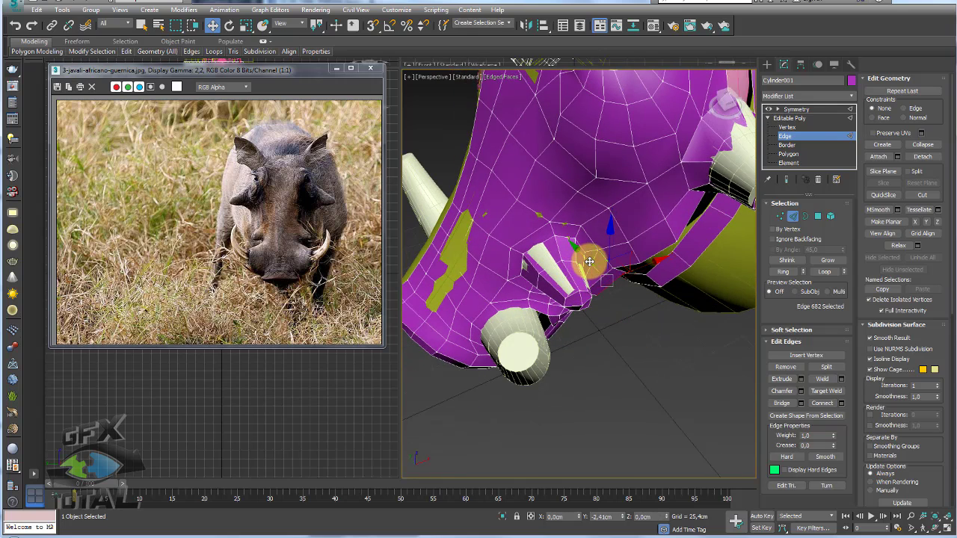
Select edge 681 and a second edge at the ear base.
{"action": "key", "text": "e"}
{"action": "middle_click_drag", "start_coordinate": [625, 329], "coordinate": [622, 306], "text": "alt"}
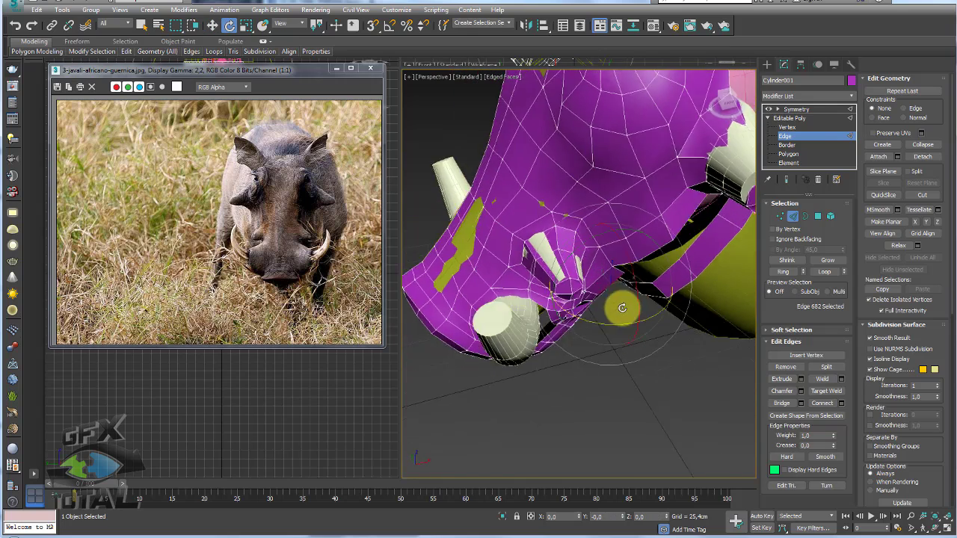
{"action": "scroll", "coordinate": [606, 274], "scroll_direction": "up", "scroll_amount": 3}
{"action": "middle_click_drag", "start_coordinate": [606, 273], "coordinate": [578, 324], "text": "alt"}
{"action": "left_click", "coordinate": [569, 341]}
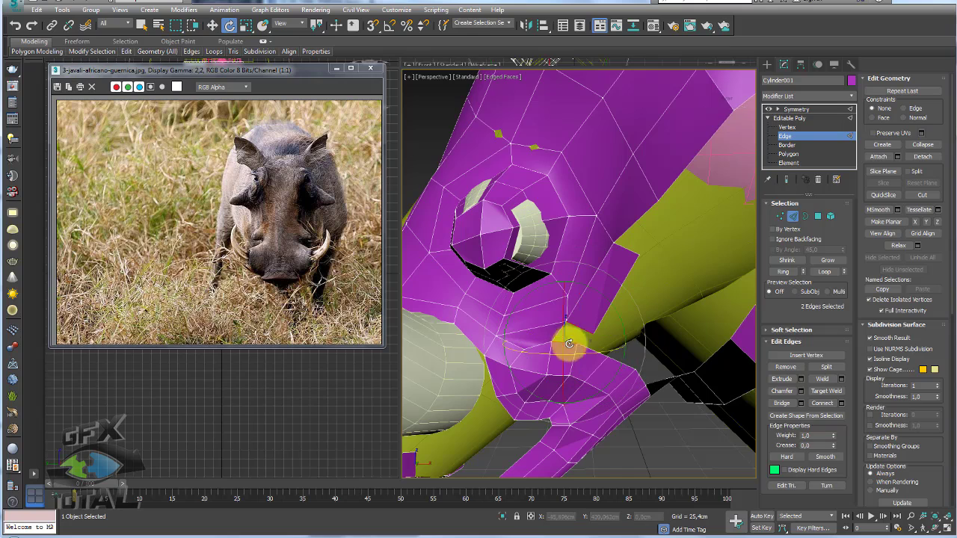
{"action": "left_click", "coordinate": [782, 391]}
{"action": "middle_click_drag", "start_coordinate": [710, 359], "coordinate": [578, 321], "text": "alt"}
Rotate the selected ear-base edges to follow the head's curve, then shift vertex 373.
{"action": "key", "text": "w"}
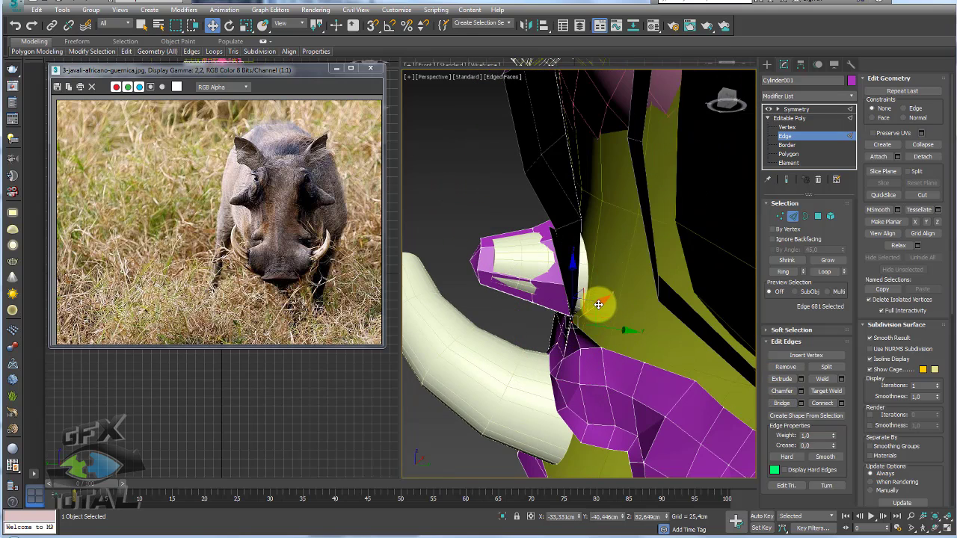
{"action": "key", "text": "e"}
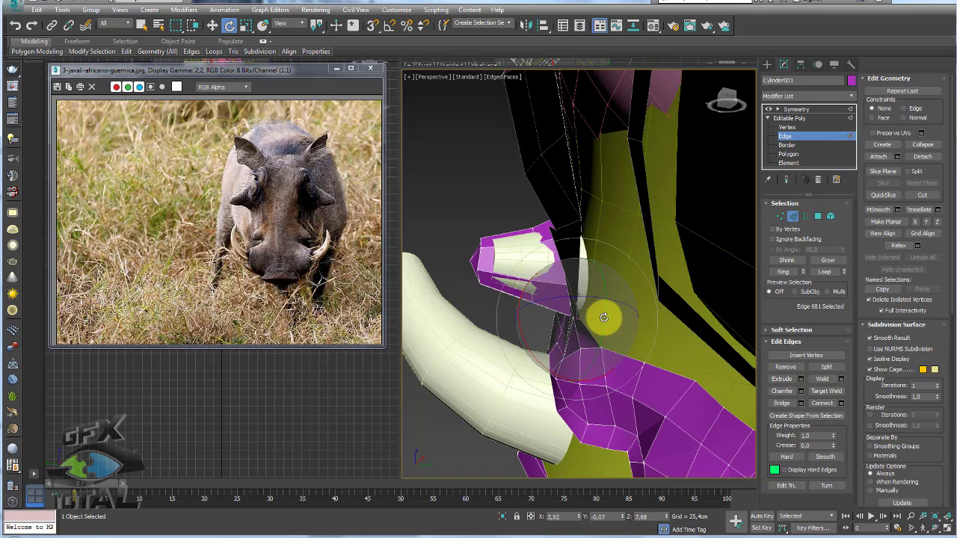
{"action": "scroll", "coordinate": [605, 317], "scroll_direction": "up", "scroll_amount": 3}
{"action": "mouse_move", "coordinate": [669, 306]}
{"action": "middle_mouse_down", "text": "alt"}
{"action": "mouse_move", "coordinate": [686, 314]}
{"action": "mouse_move", "coordinate": [695, 240]}
{"action": "middle_mouse_up", "text": "alt"}
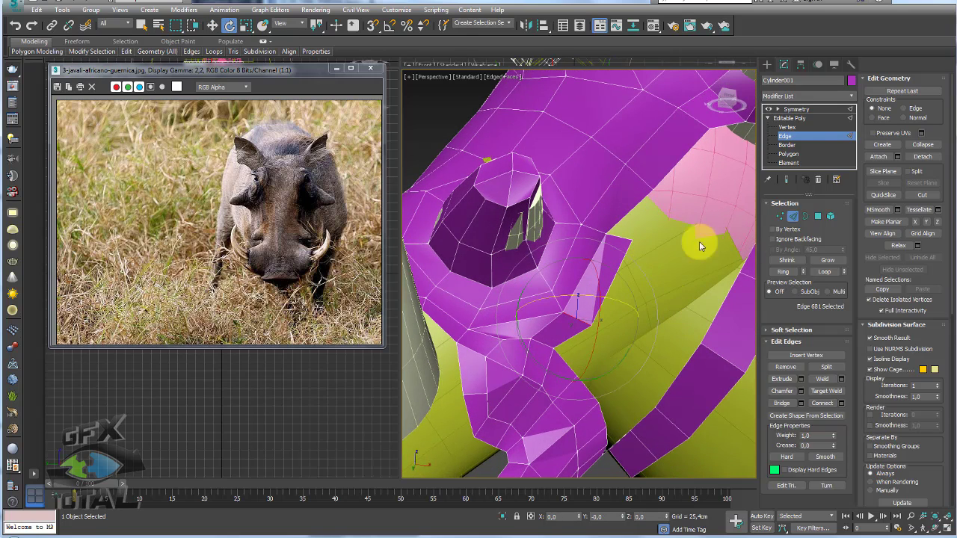
{"action": "left_click", "coordinate": [780, 216]}
{"action": "key", "text": "w"}
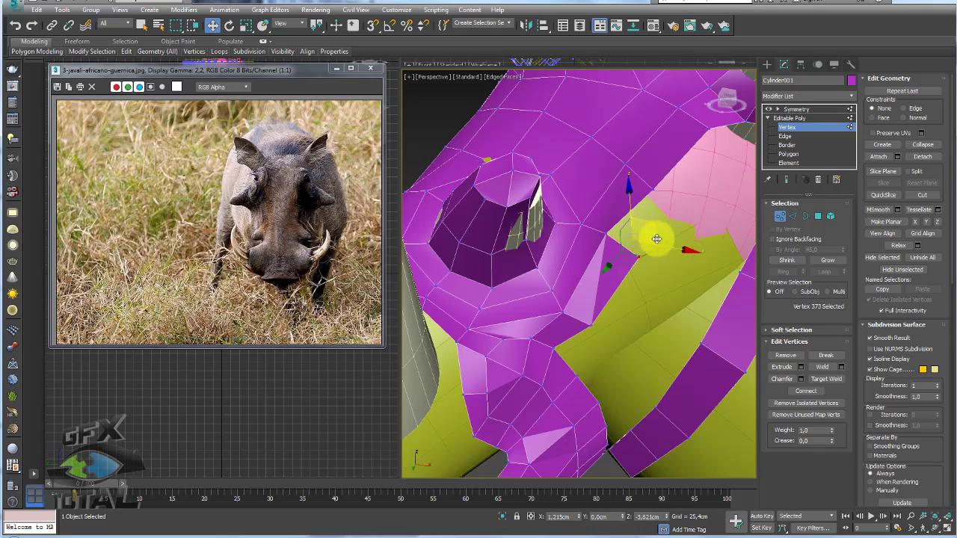
{"action": "mouse_move", "coordinate": [652, 239]}
{"action": "middle_mouse_down", "text": "alt"}
{"action": "mouse_move", "coordinate": [682, 301]}
{"action": "mouse_move", "coordinate": [625, 317]}
{"action": "mouse_move", "coordinate": [688, 296]}
{"action": "mouse_move", "coordinate": [653, 252]}
{"action": "mouse_move", "coordinate": [630, 317]}
{"action": "mouse_move", "coordinate": [624, 301]}
{"action": "middle_mouse_up", "text": "alt"}
In Edge mode, orbit around the snout and select edges below the eye socket.
{"action": "left_click", "coordinate": [792, 217]}
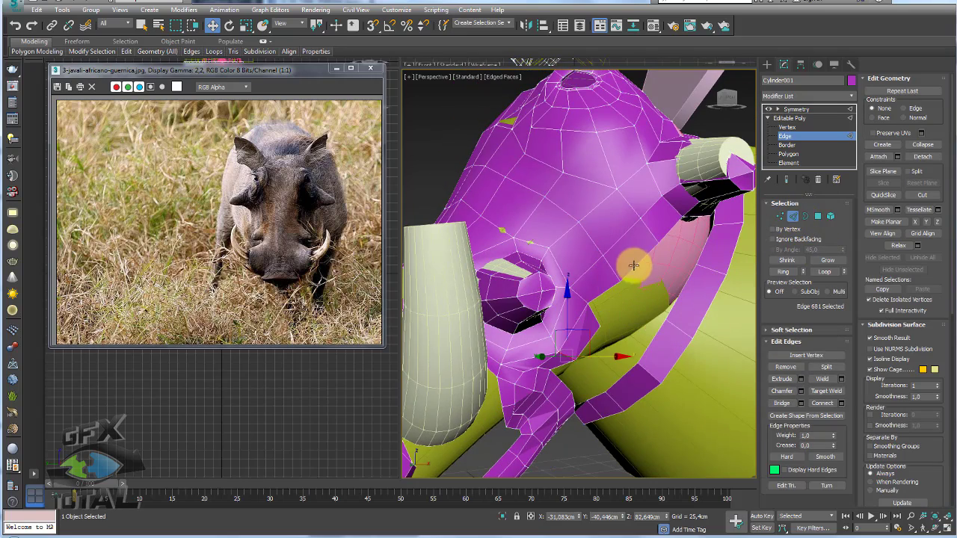
{"action": "mouse_move", "coordinate": [666, 246]}
{"action": "middle_mouse_down", "text": "alt"}
{"action": "mouse_move", "coordinate": [669, 258]}
{"action": "mouse_move", "coordinate": [652, 246]}
{"action": "mouse_move", "coordinate": [644, 202]}
{"action": "middle_mouse_up", "text": "alt"}
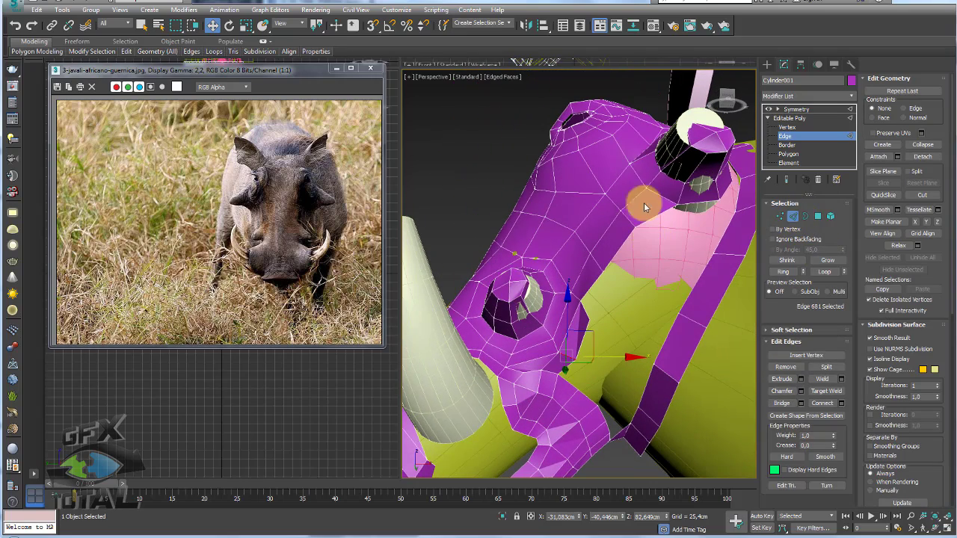
{"action": "mouse_move", "coordinate": [711, 218]}
{"action": "middle_mouse_down", "text": "alt"}
{"action": "mouse_move", "coordinate": [642, 272]}
{"action": "mouse_move", "coordinate": [691, 200]}
{"action": "middle_mouse_up", "text": "alt"}
{"action": "left_click", "coordinate": [711, 214]}
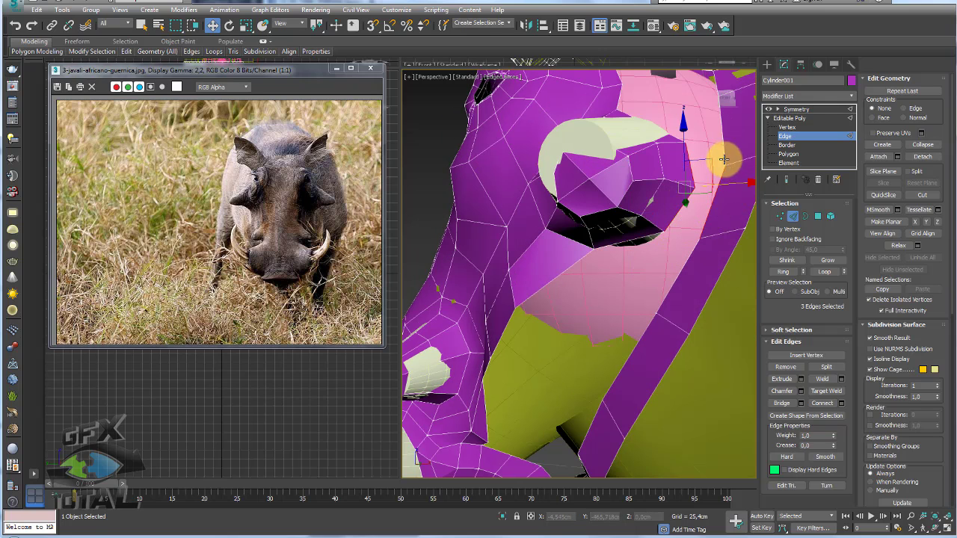
{"action": "left_click", "coordinate": [721, 191], "text": "alt"}
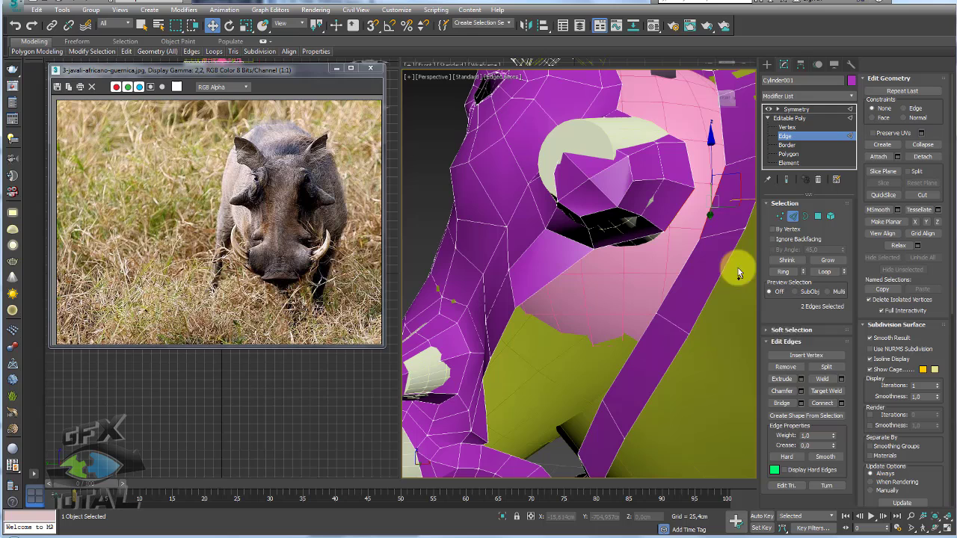
{"action": "scroll", "coordinate": [658, 247], "scroll_direction": "up", "scroll_amount": 2}
{"action": "left_click", "coordinate": [643, 238]}
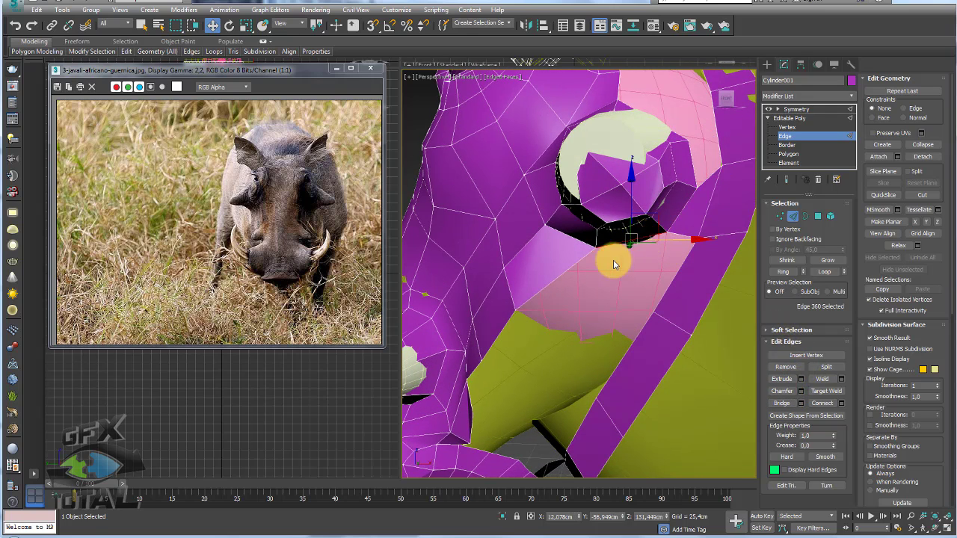
{"action": "middle_click_drag", "start_coordinate": [615, 261], "coordinate": [641, 230], "text": "alt"}
Target Weld the edge under the eye socket onto the adjacent head edge.
{"action": "left_click", "coordinate": [609, 272]}
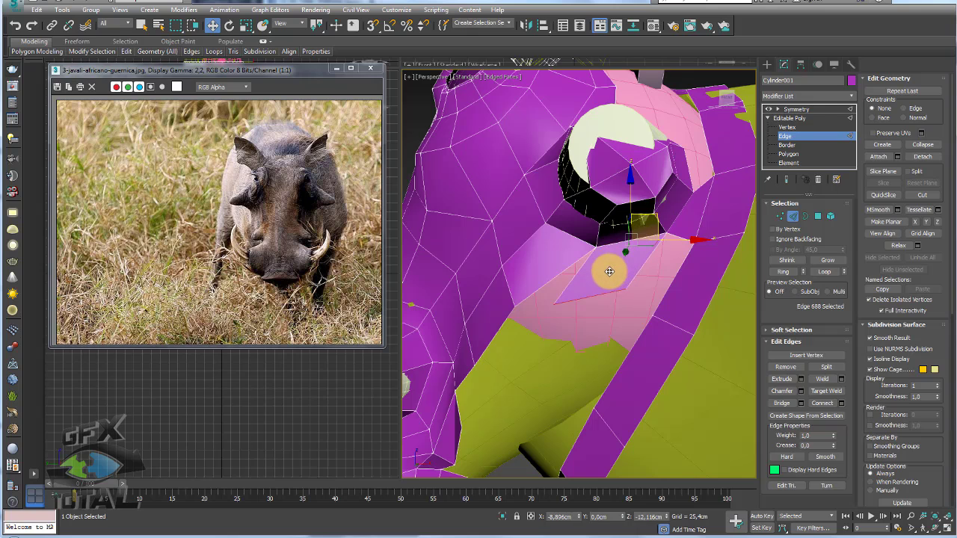
{"action": "left_click", "coordinate": [781, 403]}
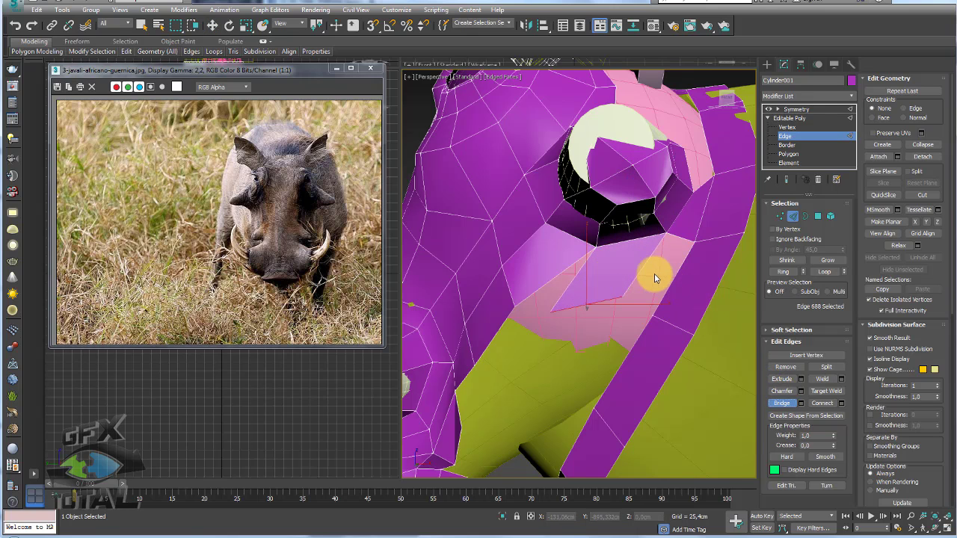
{"action": "middle_click_drag", "start_coordinate": [634, 272], "coordinate": [644, 263], "text": "alt"}
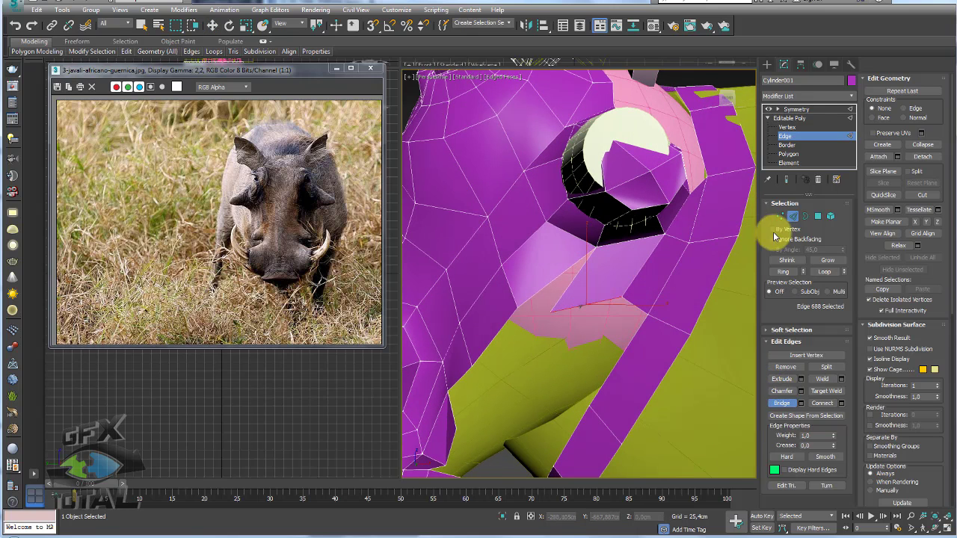
{"action": "left_click", "coordinate": [573, 282]}
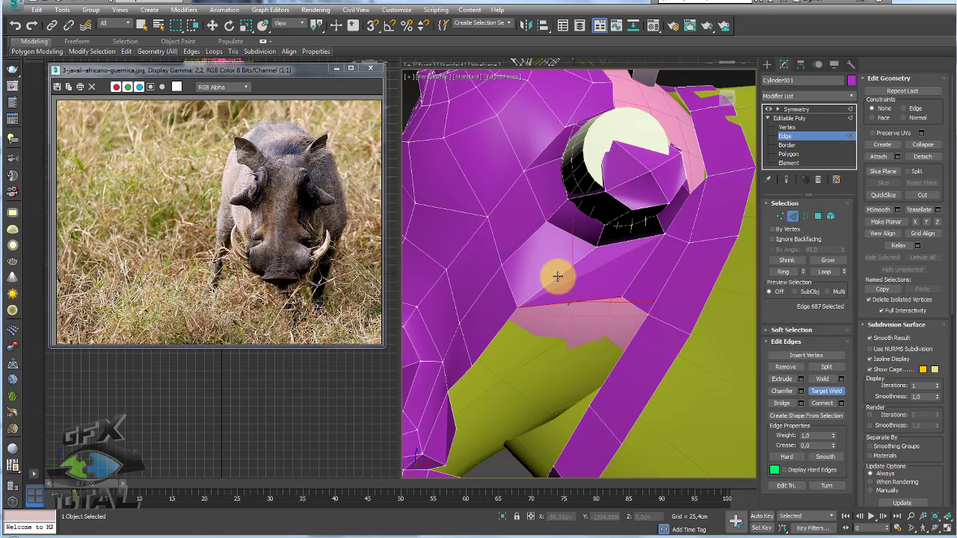
{"action": "left_click", "coordinate": [779, 216]}
Set Constraints to Edge and slide a vertex below the eye socket along its edge.
{"action": "left_click", "coordinate": [519, 306]}
{"action": "middle_click_drag", "start_coordinate": [519, 306], "coordinate": [551, 301], "text": "alt"}
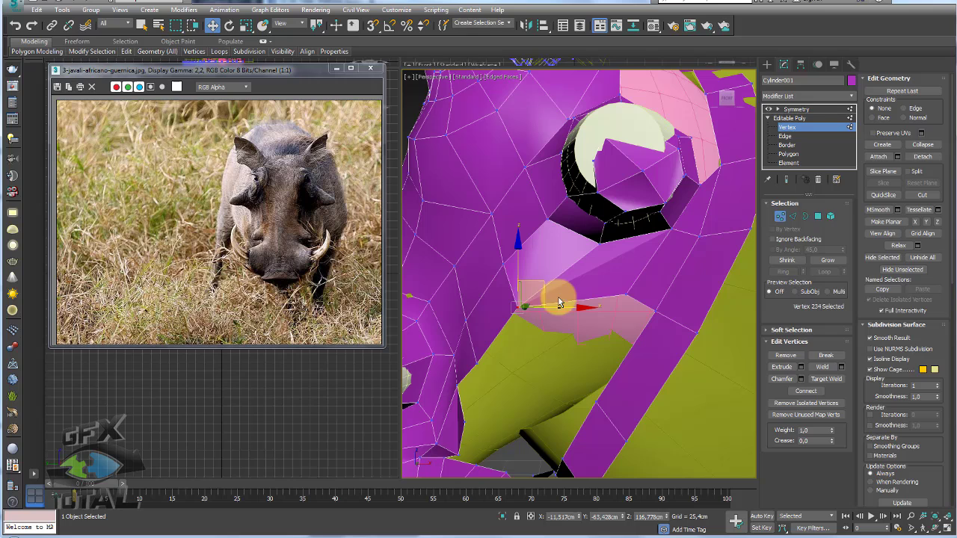
{"action": "left_click", "coordinate": [905, 109]}
{"action": "left_click_drag", "start_coordinate": [542, 282], "coordinate": [580, 267]}
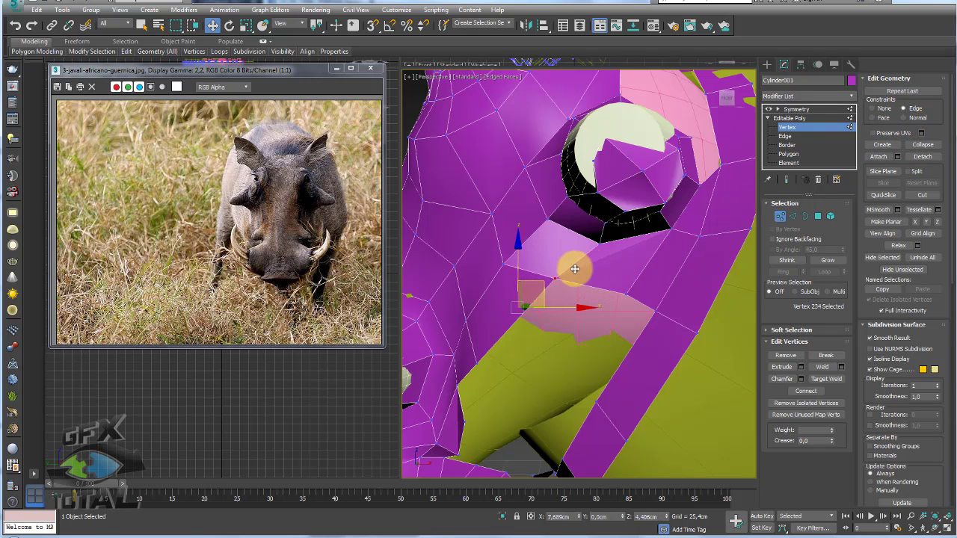
Select several vertices around the lower joint between ear base and head.
{"action": "left_click", "coordinate": [488, 354]}
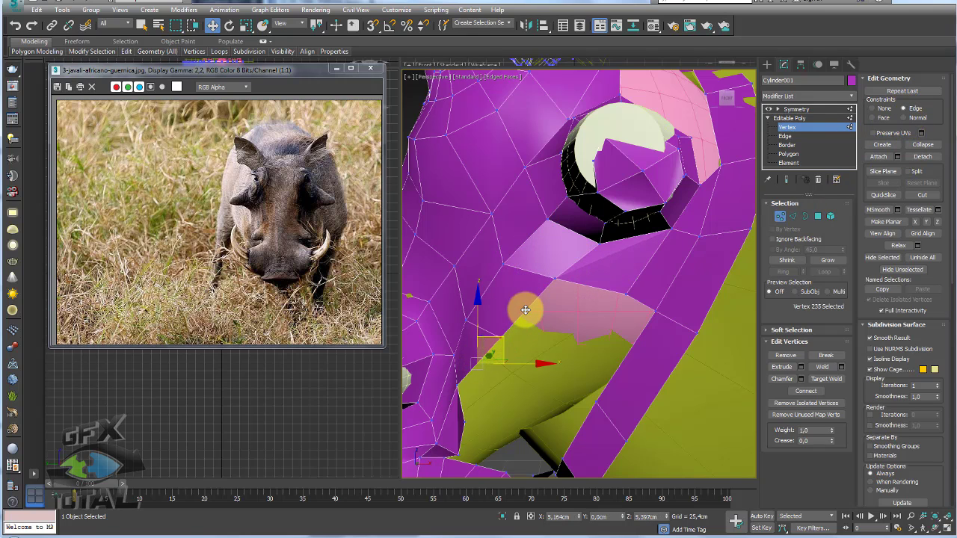
{"action": "left_click", "coordinate": [499, 290], "text": "ctrl"}
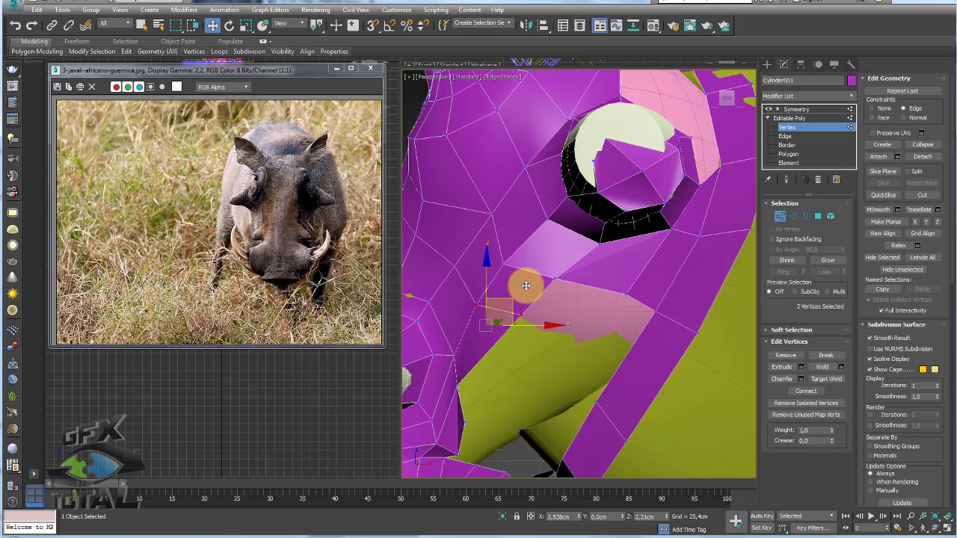
{"action": "left_click", "coordinate": [520, 254]}
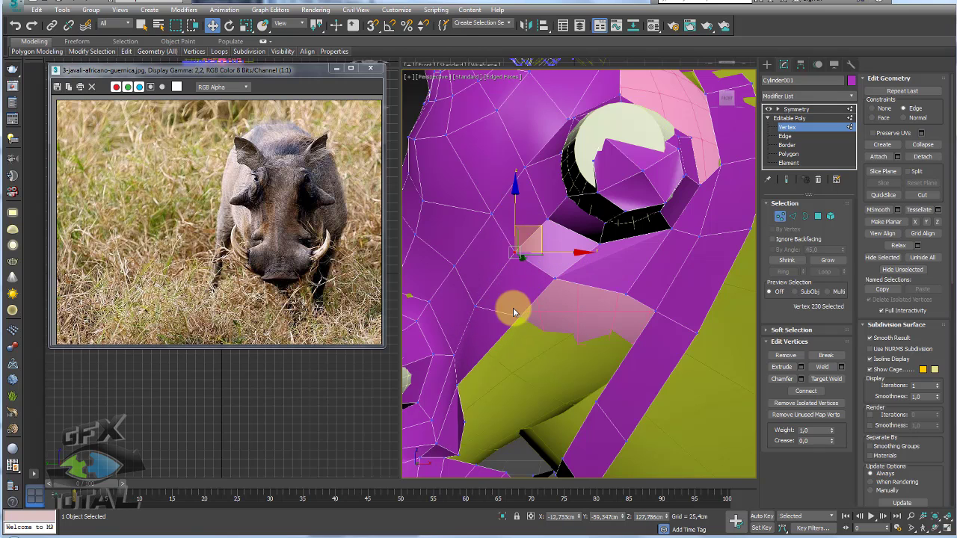
{"action": "middle_click_drag", "start_coordinate": [514, 313], "coordinate": [548, 303], "text": "alt"}
{"action": "left_click", "coordinate": [467, 354]}
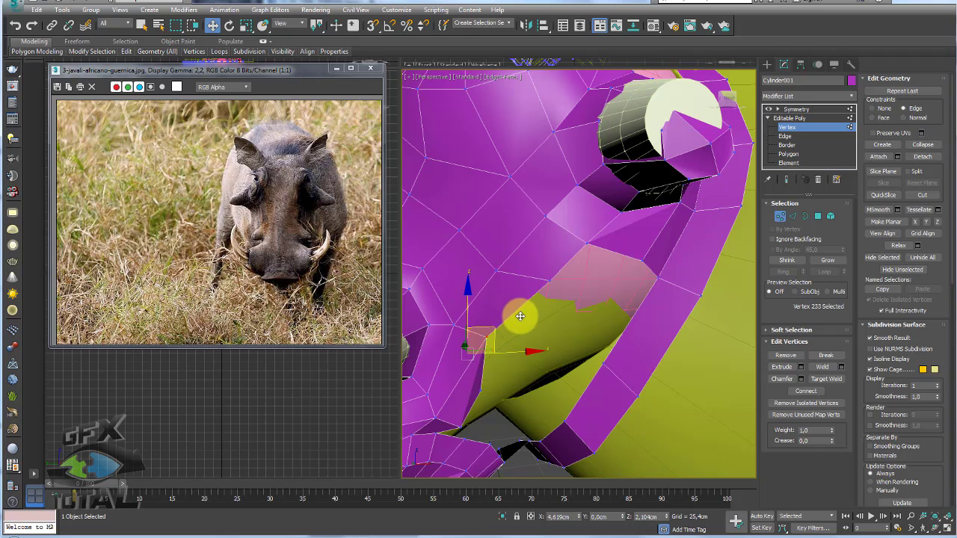
{"action": "left_click", "coordinate": [479, 391]}
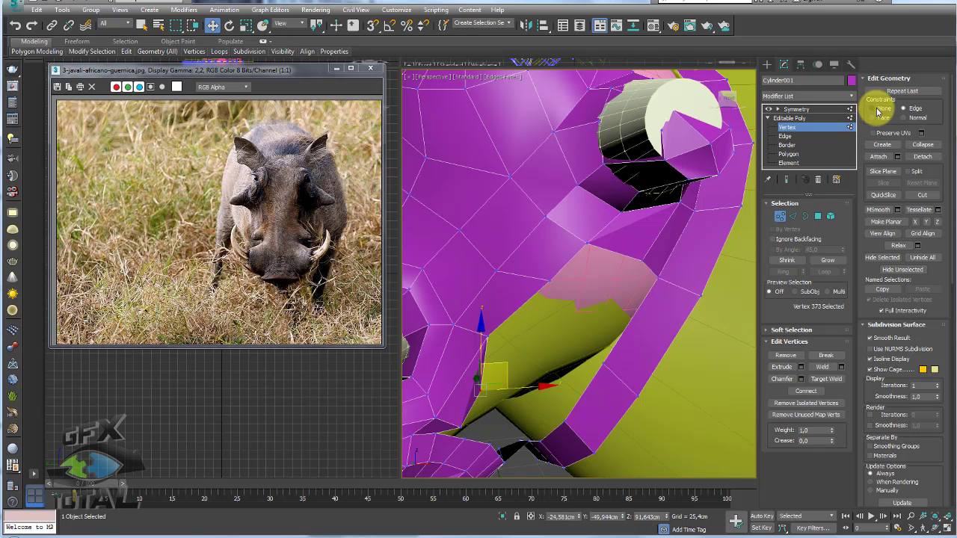
{"action": "middle_click_drag", "start_coordinate": [681, 273], "coordinate": [566, 367], "text": "alt"}
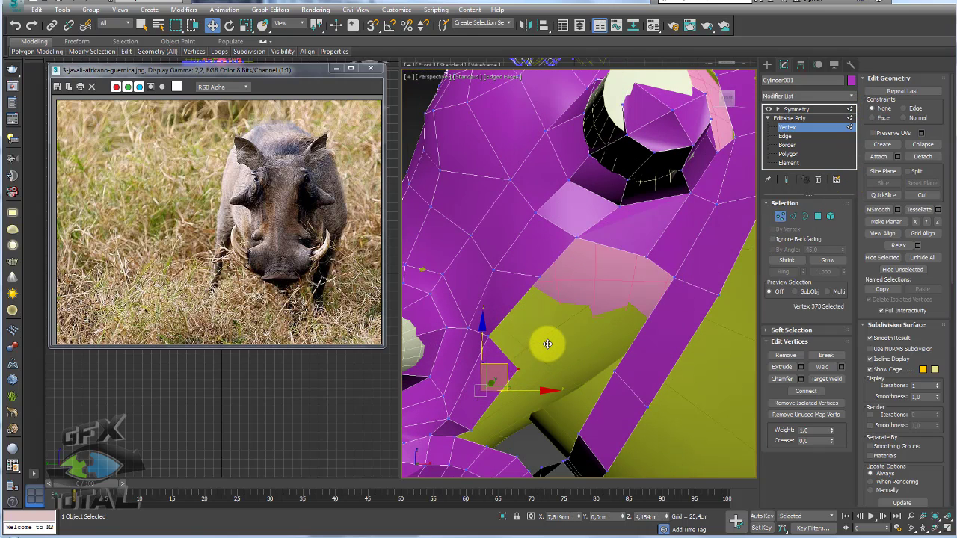
Bridge the ear-base boundary edge to the opposite head edge with a new polygon.
{"action": "left_click", "coordinate": [792, 216]}
{"action": "left_click", "coordinate": [676, 248]}
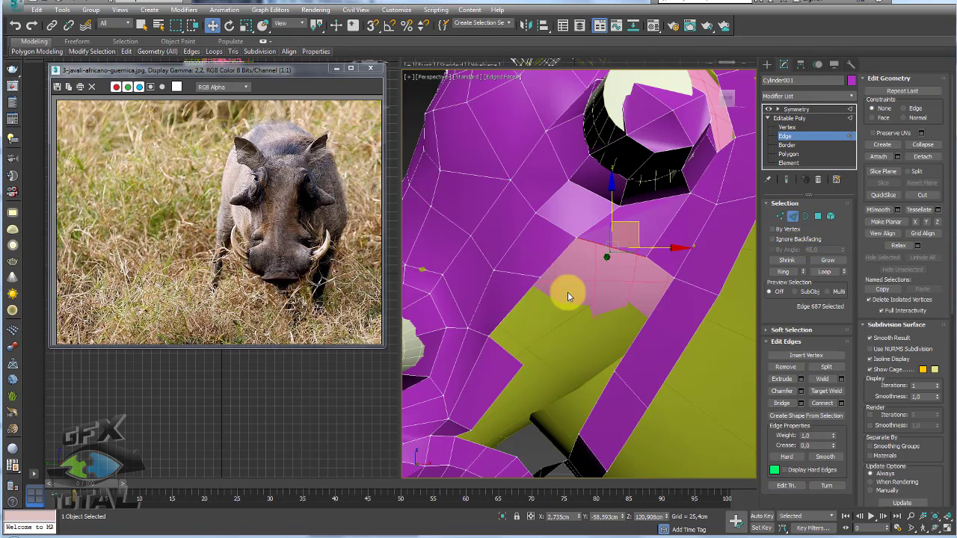
{"action": "left_click", "coordinate": [511, 354], "text": "ctrl"}
{"action": "left_click", "coordinate": [782, 404]}
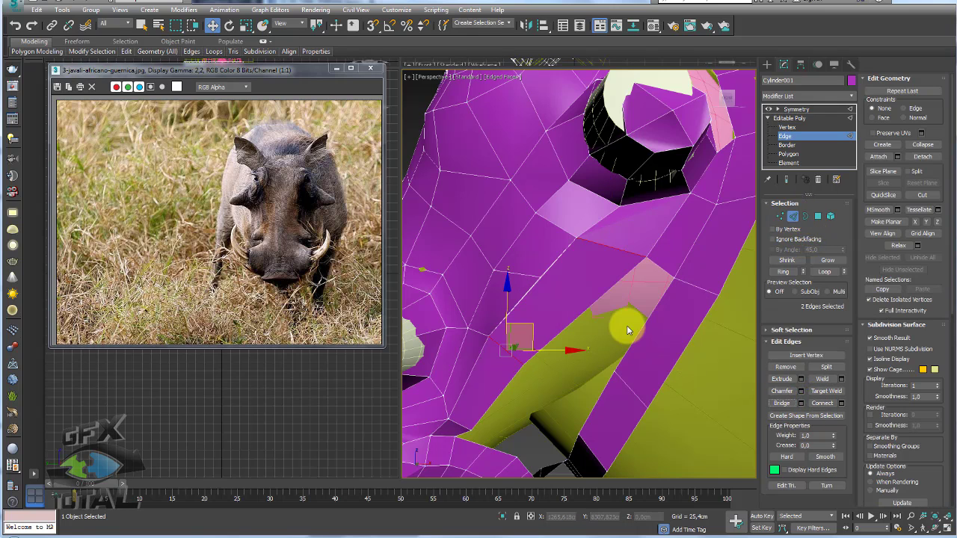
Ring-select the bridge's edges and Connect them, then briefly try vertex Target Weld.
{"action": "left_click", "coordinate": [587, 312]}
{"action": "left_click", "coordinate": [783, 271]}
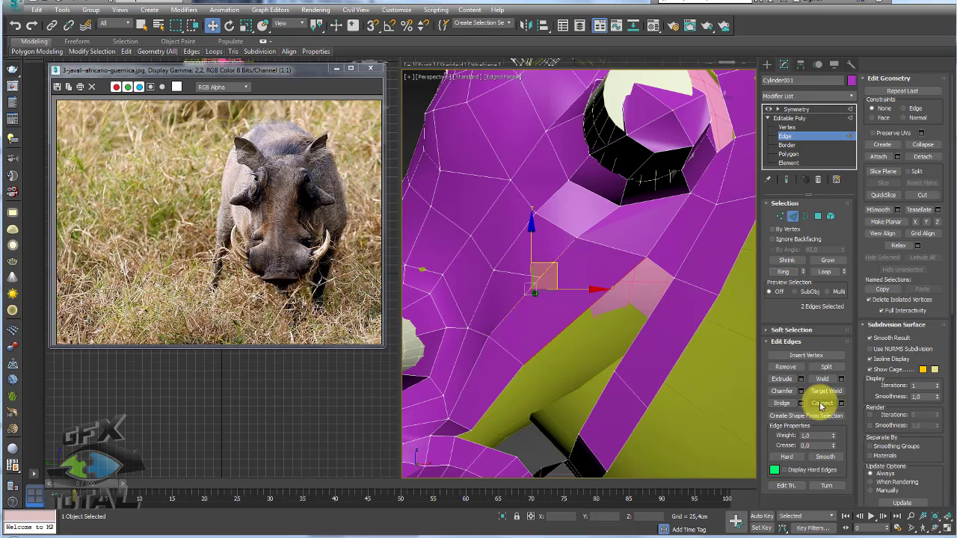
{"action": "left_click", "coordinate": [822, 403]}
{"action": "left_click", "coordinate": [780, 216]}
{"action": "left_click", "coordinate": [826, 379]}
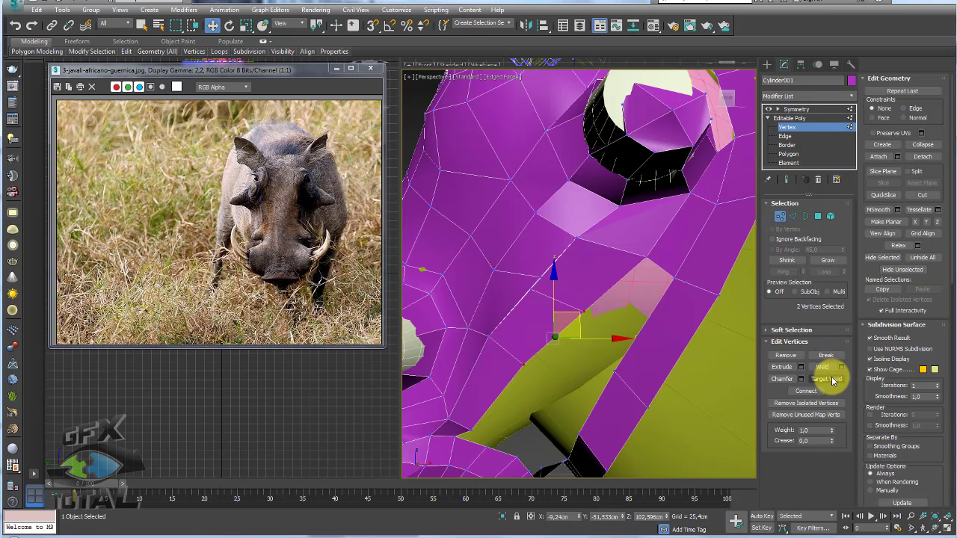
{"action": "right_click", "coordinate": [541, 277]}
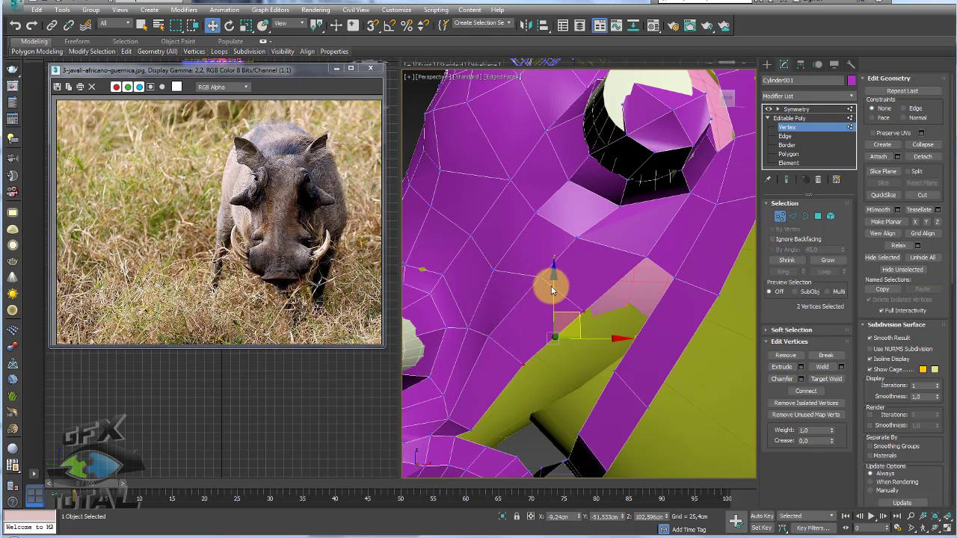
{"action": "mouse_move", "coordinate": [551, 284]}
{"action": "middle_mouse_down", "text": "alt"}
{"action": "mouse_move", "coordinate": [555, 276]}
{"action": "mouse_move", "coordinate": [604, 336]}
{"action": "mouse_move", "coordinate": [590, 376]}
{"action": "mouse_move", "coordinate": [581, 341]}
{"action": "mouse_move", "coordinate": [605, 315]}
{"action": "middle_mouse_up", "text": "alt"}
Select the edges on both sides of the strip's gap below the head and Bridge them.
{"action": "scroll", "coordinate": [604, 315], "scroll_direction": "up", "scroll_amount": 3}
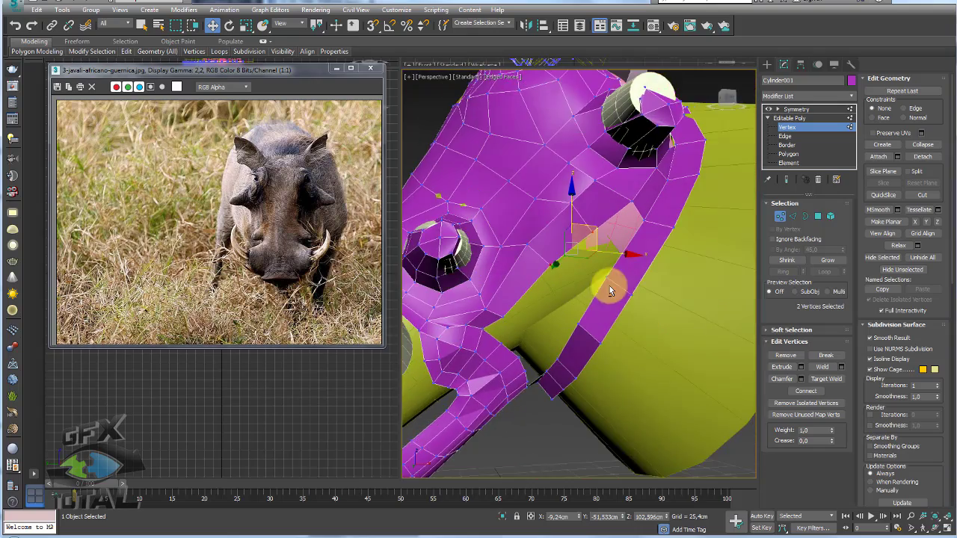
{"action": "scroll", "coordinate": [610, 286], "scroll_direction": "up", "scroll_amount": 3}
{"action": "left_click", "coordinate": [793, 216]}
{"action": "key", "text": "2"}
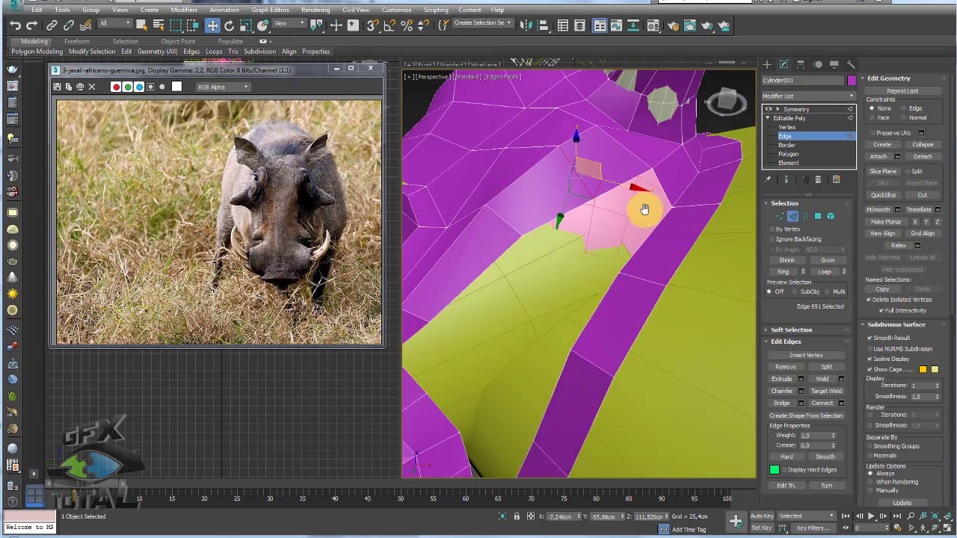
{"action": "mouse_move", "coordinate": [641, 207]}
{"action": "middle_mouse_down", "text": "alt"}
{"action": "mouse_move", "coordinate": [605, 305]}
{"action": "mouse_move", "coordinate": [549, 321]}
{"action": "middle_mouse_up", "text": "alt"}
{"action": "scroll", "coordinate": [527, 345], "scroll_direction": "up", "scroll_amount": 2}
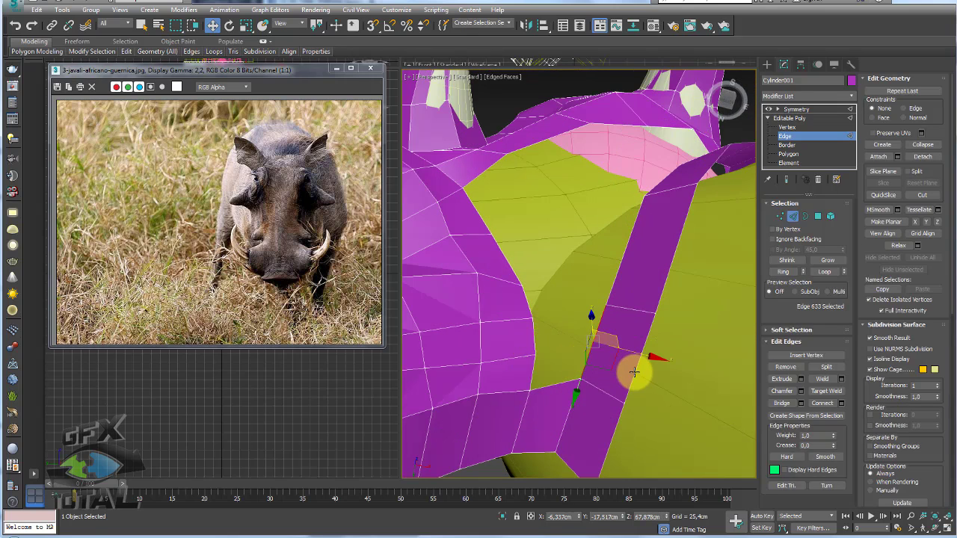
{"action": "left_click", "coordinate": [605, 324]}
{"action": "mouse_move", "coordinate": [605, 324]}
{"action": "middle_mouse_down", "text": "alt"}
{"action": "mouse_move", "coordinate": [595, 368]}
{"action": "mouse_move", "coordinate": [601, 345]}
{"action": "middle_mouse_up", "text": "alt"}
{"action": "left_click", "coordinate": [533, 356], "text": "ctrl"}
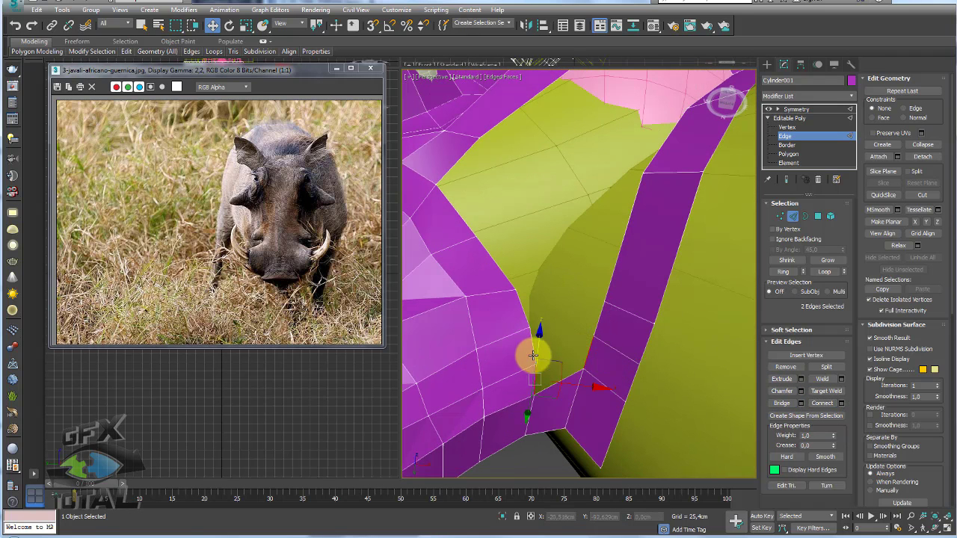
{"action": "left_click", "coordinate": [785, 404]}
Select the new bridge's edges and move them down slightly to reshape the strip.
{"action": "left_click", "coordinate": [590, 349]}
{"action": "left_click", "coordinate": [594, 335], "text": "ctrl"}
{"action": "left_click", "coordinate": [578, 400], "text": "ctrl"}
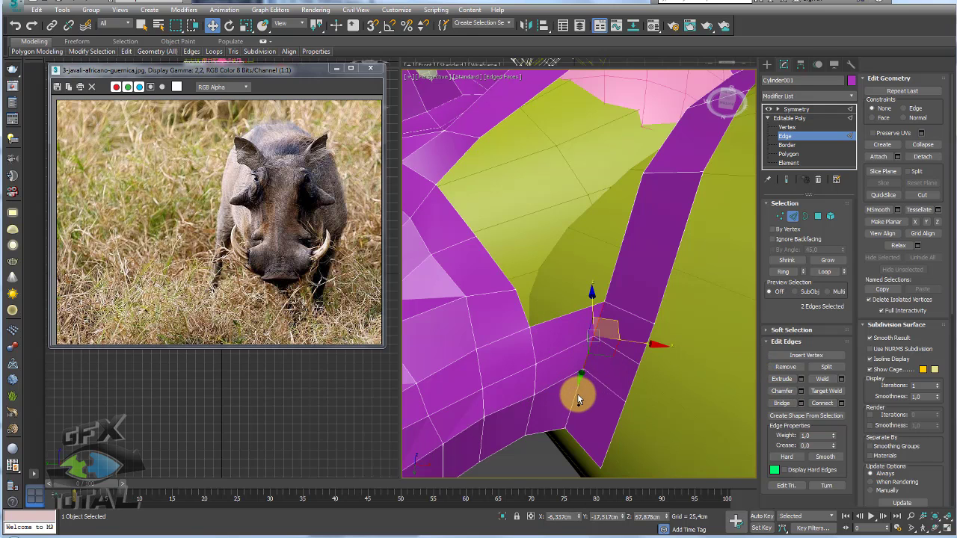
{"action": "left_click", "coordinate": [588, 388], "text": "ctrl"}
{"action": "middle_click_drag", "start_coordinate": [590, 353], "coordinate": [604, 342], "text": "alt"}
{"action": "left_click_drag", "start_coordinate": [604, 342], "coordinate": [603, 354]}
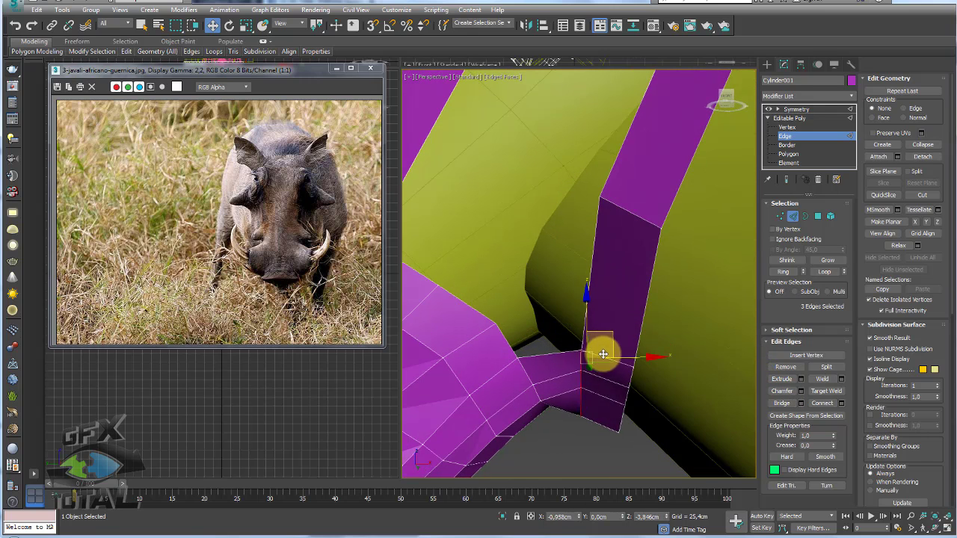
{"action": "left_click", "coordinate": [580, 370]}
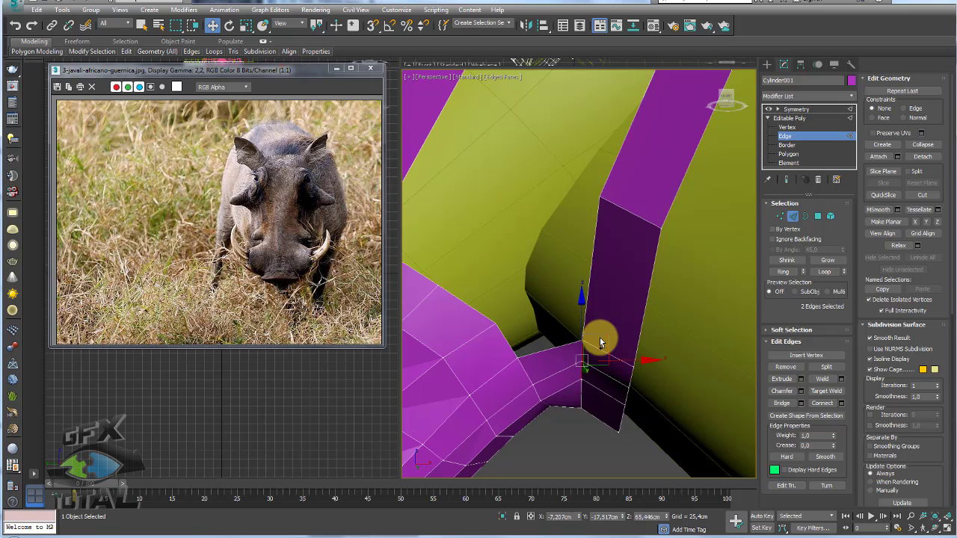
{"action": "left_click_drag", "start_coordinate": [603, 335], "coordinate": [598, 350]}
{"action": "scroll", "coordinate": [598, 352], "scroll_direction": "down", "scroll_amount": 3}
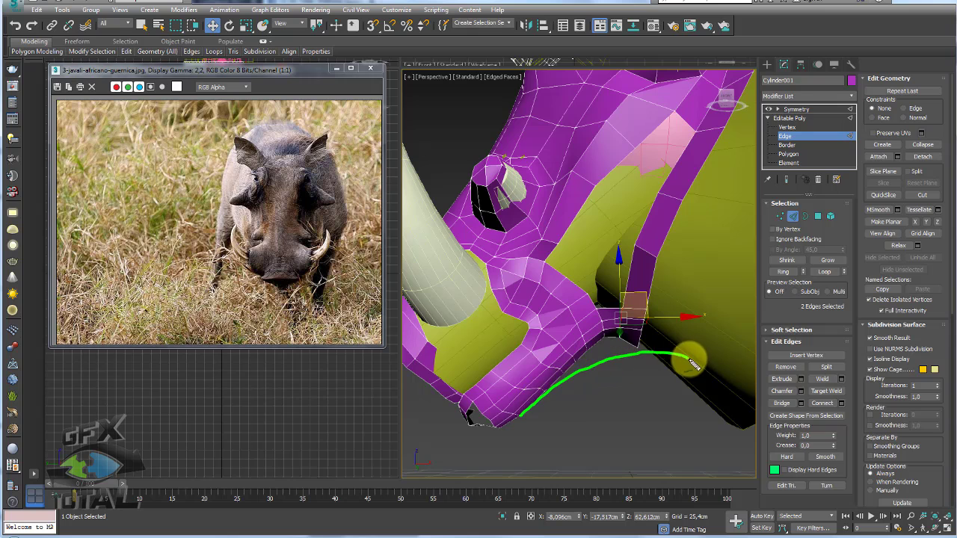
Move the selected ear-base vertices down slightly.
{"action": "left_click", "coordinate": [793, 217]}
{"action": "key", "text": "1"}
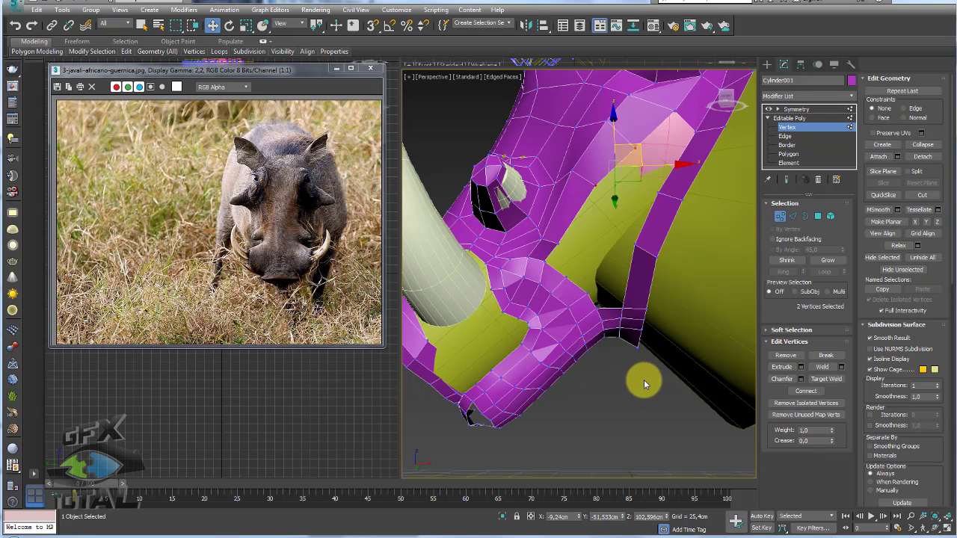
{"action": "left_click_drag", "start_coordinate": [607, 318], "coordinate": [609, 297]}
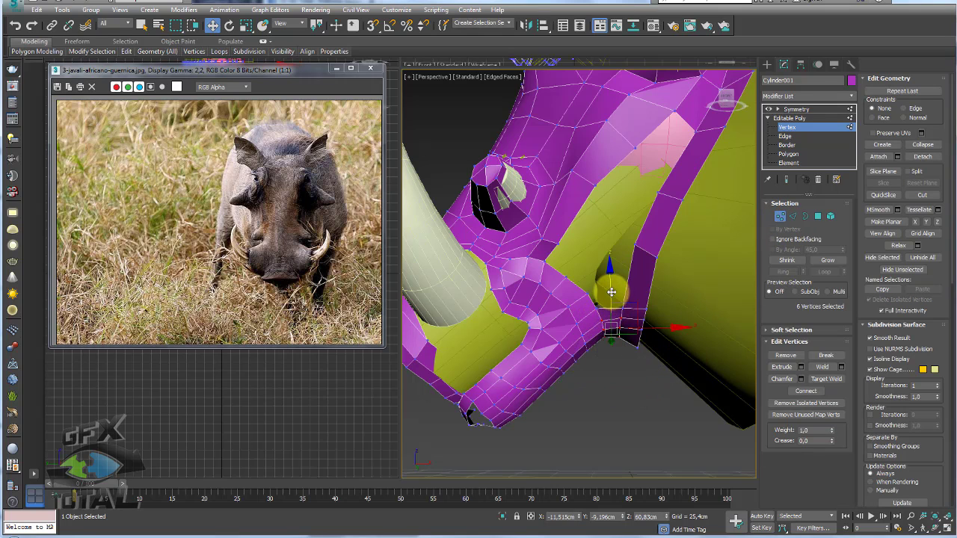
{"action": "scroll", "coordinate": [618, 322], "scroll_direction": "up", "scroll_amount": 2}
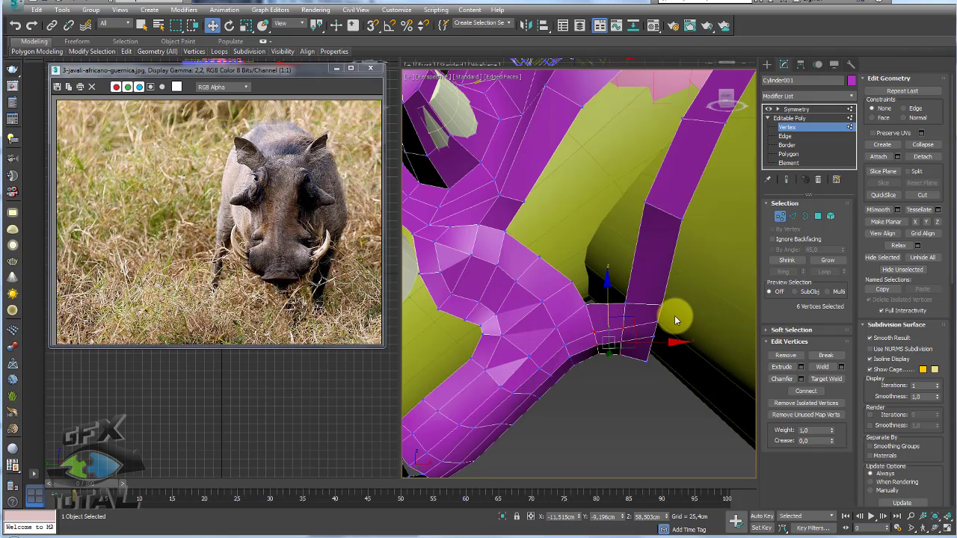
{"action": "left_click", "coordinate": [658, 325]}
{"action": "left_click", "coordinate": [662, 326], "text": "ctrl"}
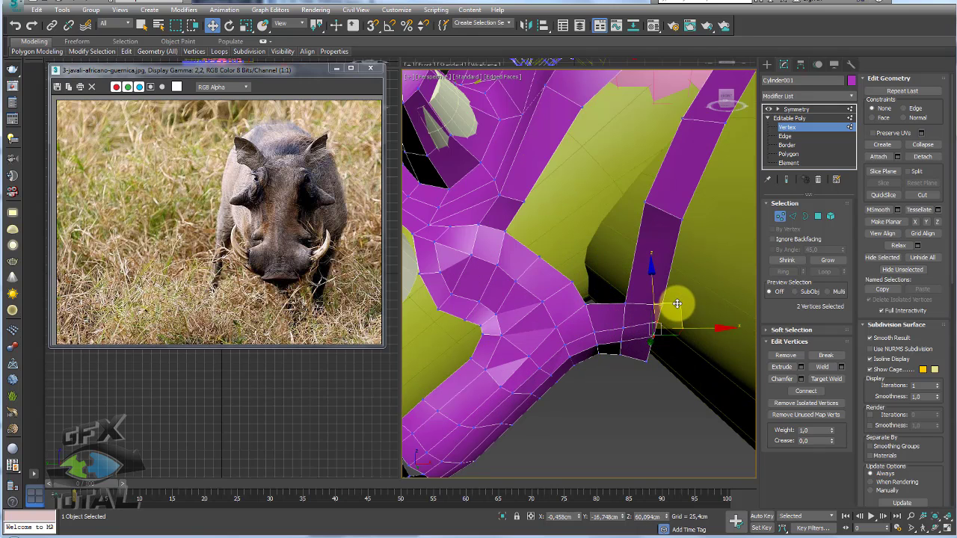
{"action": "left_click_drag", "start_coordinate": [677, 303], "coordinate": [672, 315]}
{"action": "left_click", "coordinate": [626, 305]}
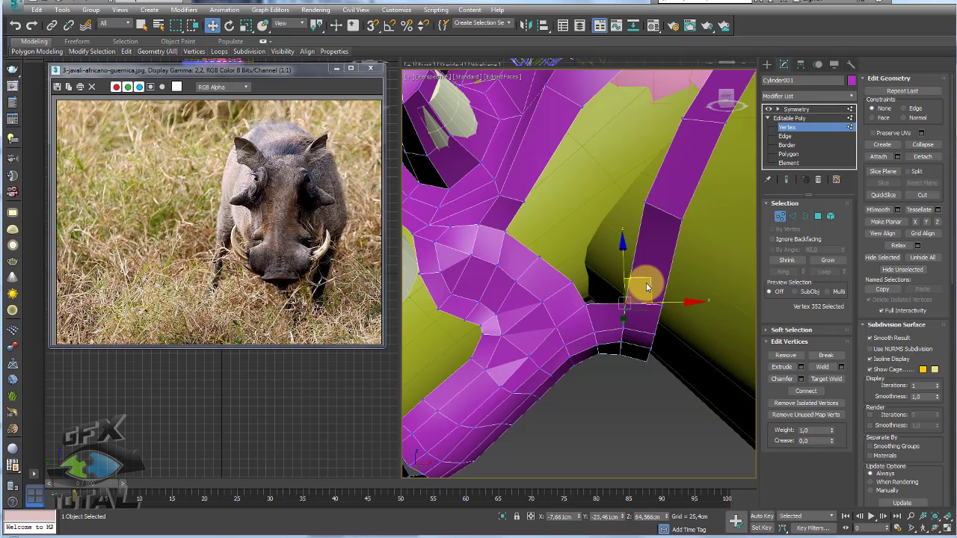
Chamfer two edges on the strip beside the ear into pairs of edges.
{"action": "left_click", "coordinate": [792, 216]}
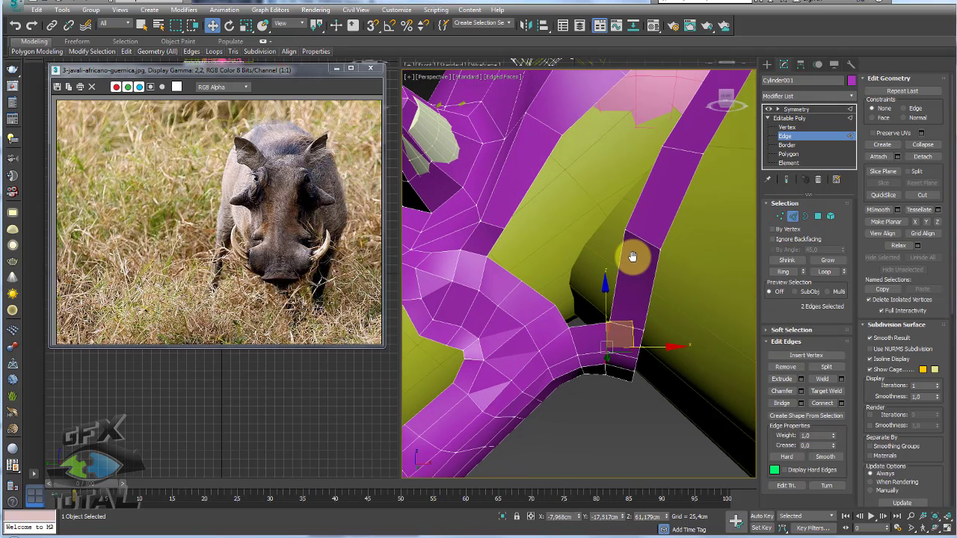
{"action": "middle_click_drag", "start_coordinate": [647, 235], "coordinate": [632, 254]}
{"action": "middle_click_drag", "start_coordinate": [551, 278], "coordinate": [577, 267], "text": "alt"}
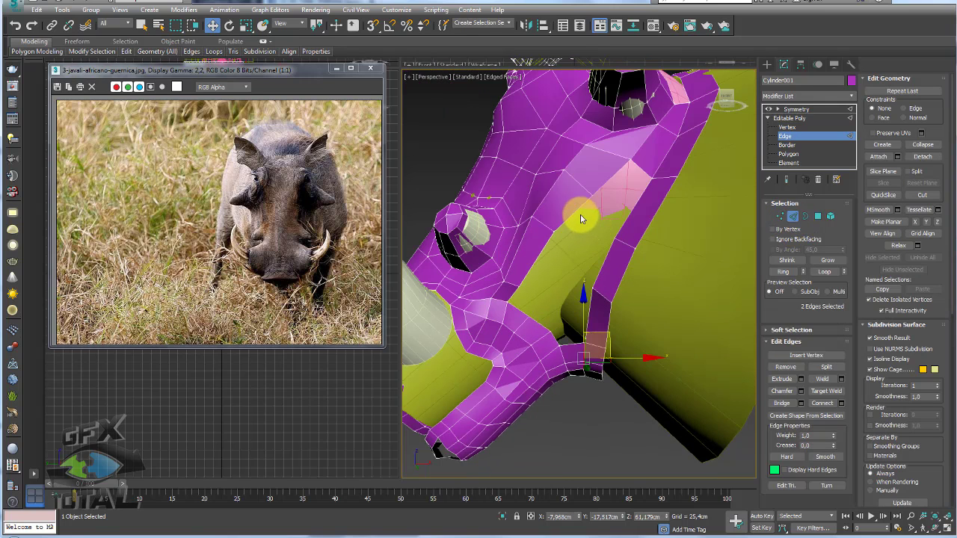
{"action": "scroll", "coordinate": [591, 221], "scroll_direction": "up", "scroll_amount": 3}
{"action": "scroll", "coordinate": [617, 239], "scroll_direction": "up", "scroll_amount": 3}
{"action": "left_click", "coordinate": [626, 251]}
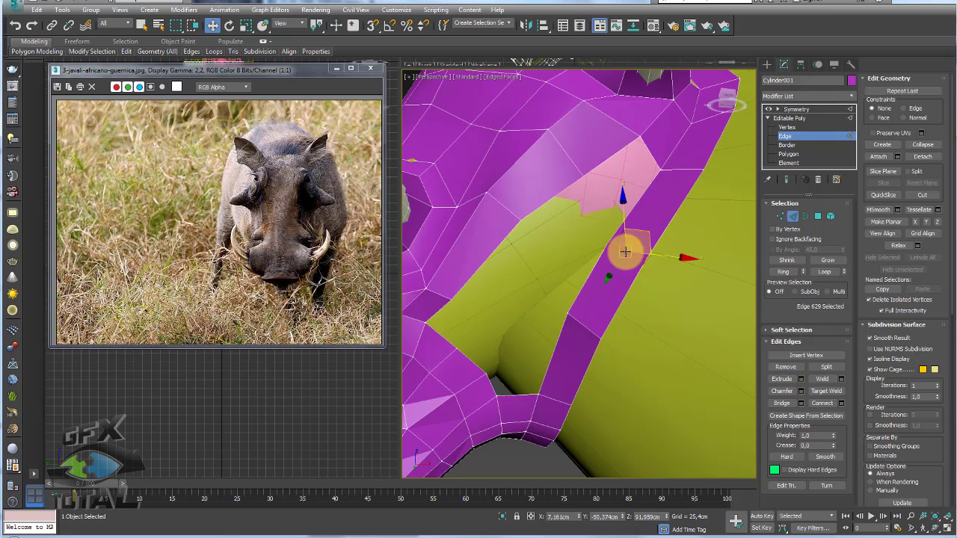
{"action": "left_click", "coordinate": [781, 391]}
{"action": "left_click_drag", "start_coordinate": [627, 258], "coordinate": [632, 250]}
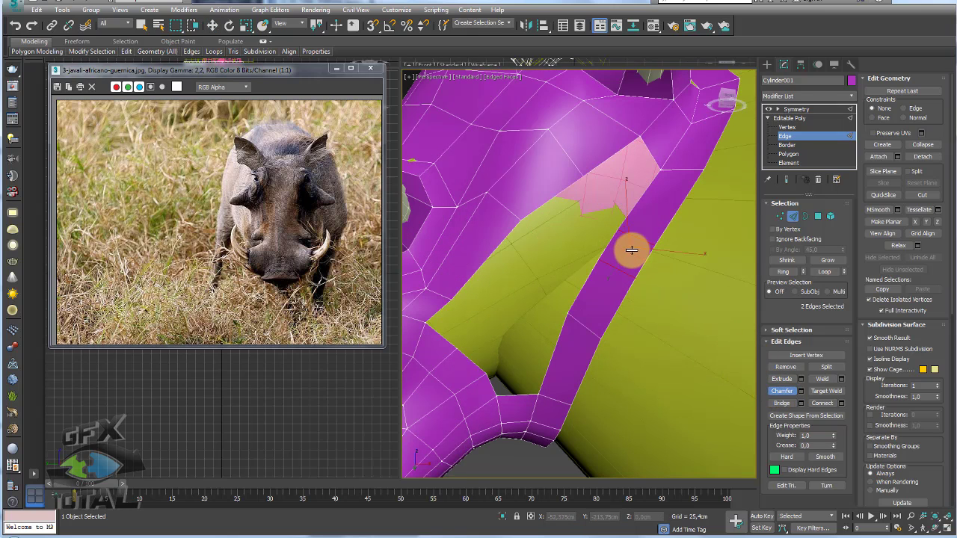
{"action": "left_click", "coordinate": [591, 227]}
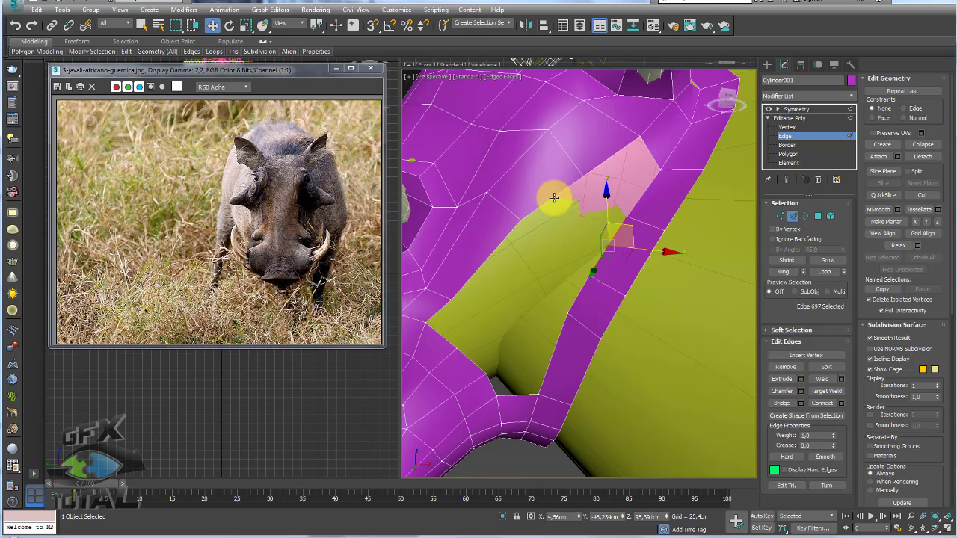
{"action": "left_click", "coordinate": [781, 391]}
{"action": "mouse_move", "coordinate": [551, 310]}
{"action": "left_mouse_down"}
{"action": "mouse_move", "coordinate": [603, 202]}
{"action": "mouse_move", "coordinate": [706, 135]}
{"action": "left_mouse_up"}
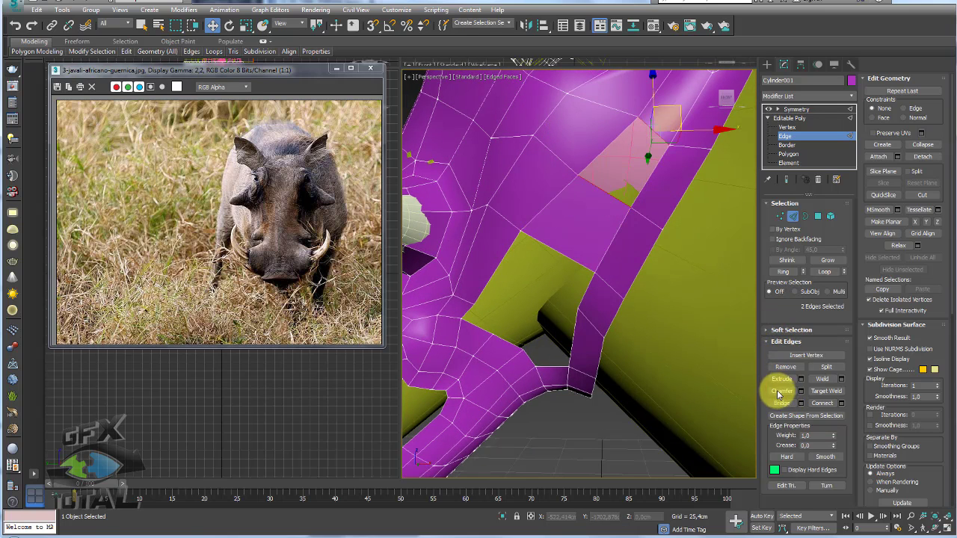
{"action": "mouse_move", "coordinate": [680, 338]}
{"action": "middle_mouse_down", "text": "alt"}
{"action": "mouse_move", "coordinate": [599, 294]}
{"action": "mouse_move", "coordinate": [625, 299]}
{"action": "mouse_move", "coordinate": [448, 305]}
{"action": "mouse_move", "coordinate": [598, 269]}
{"action": "middle_mouse_up", "text": "alt"}
Remove two extra edges near the ear base and turn off edge constraints.
{"action": "left_click", "coordinate": [502, 299]}
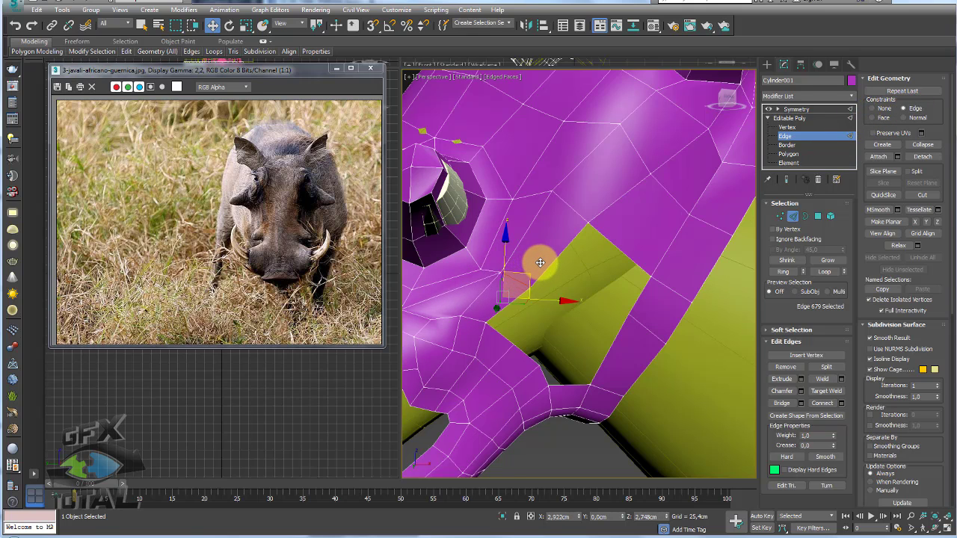
{"action": "left_click", "coordinate": [564, 248]}
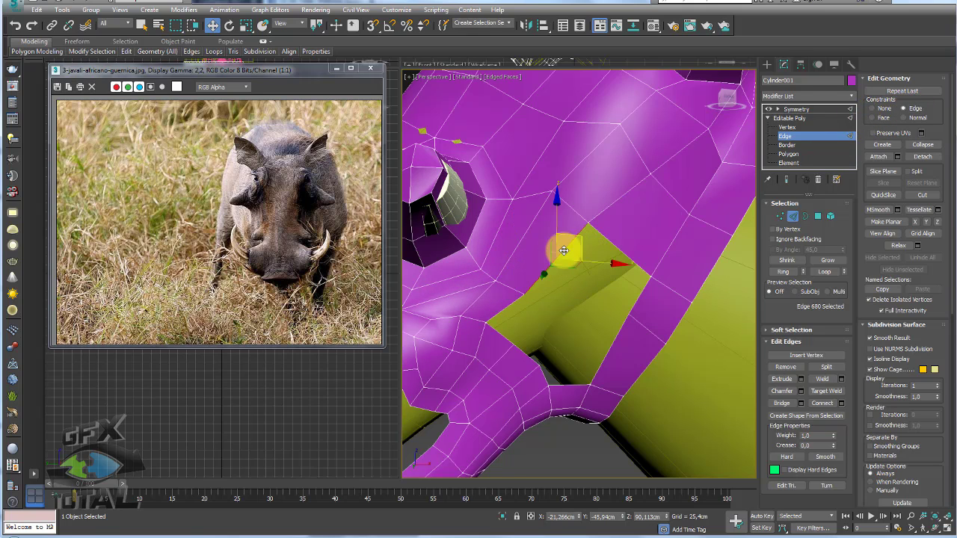
{"action": "left_click", "coordinate": [634, 294], "text": "ctrl"}
{"action": "left_click", "coordinate": [787, 369]}
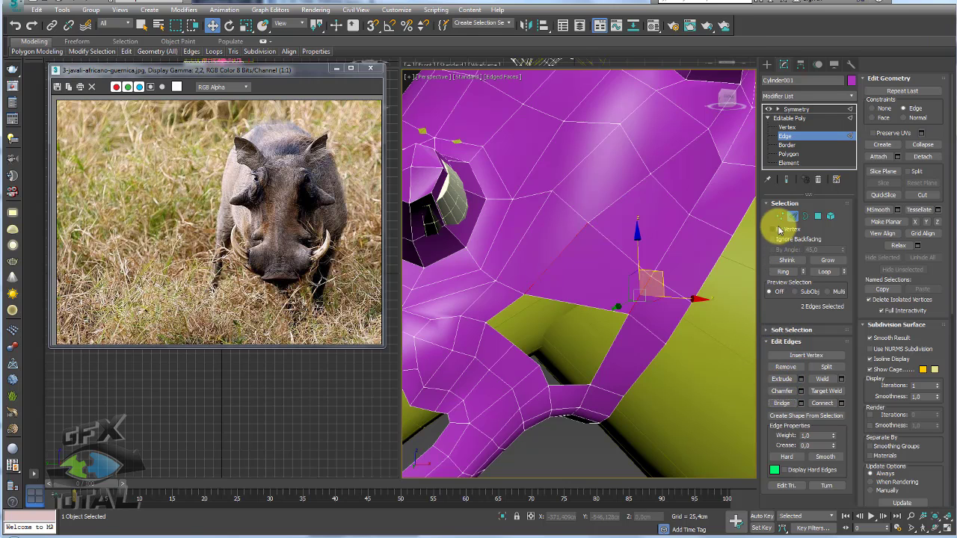
{"action": "left_click", "coordinate": [780, 216]}
{"action": "left_click", "coordinate": [630, 315]}
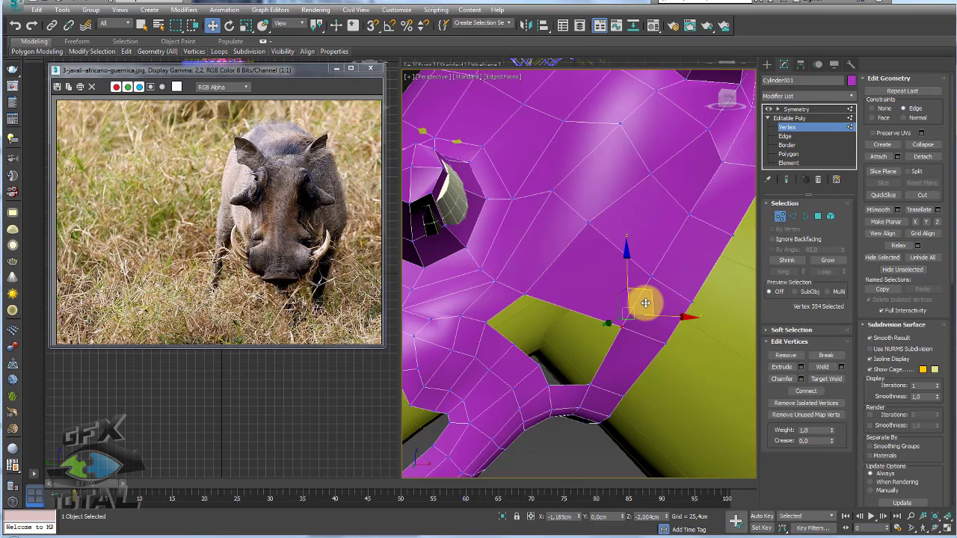
{"action": "left_click", "coordinate": [872, 108]}
{"action": "mouse_move", "coordinate": [557, 341]}
{"action": "middle_mouse_down", "text": "alt"}
{"action": "mouse_move", "coordinate": [544, 351]}
{"action": "mouse_move", "coordinate": [548, 293]}
{"action": "mouse_move", "coordinate": [541, 314]}
{"action": "mouse_move", "coordinate": [539, 301]}
{"action": "mouse_move", "coordinate": [566, 274]}
{"action": "middle_mouse_up", "text": "alt"}
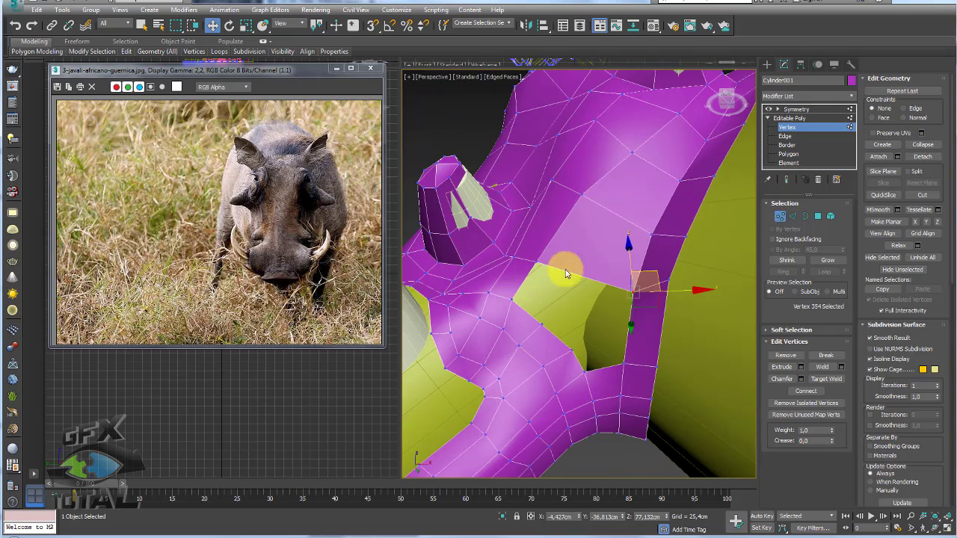
Select the open Border around the ear-base hole and Cap it.
{"action": "left_click", "coordinate": [805, 217]}
{"action": "left_click", "coordinate": [611, 286]}
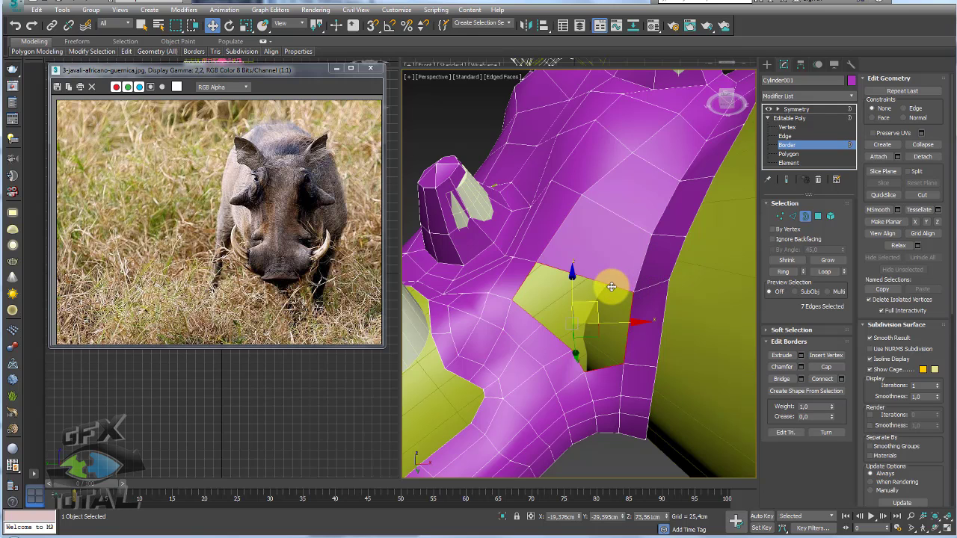
{"action": "left_click", "coordinate": [823, 367]}
{"action": "left_click", "coordinate": [780, 216]}
{"action": "left_click", "coordinate": [632, 293]}
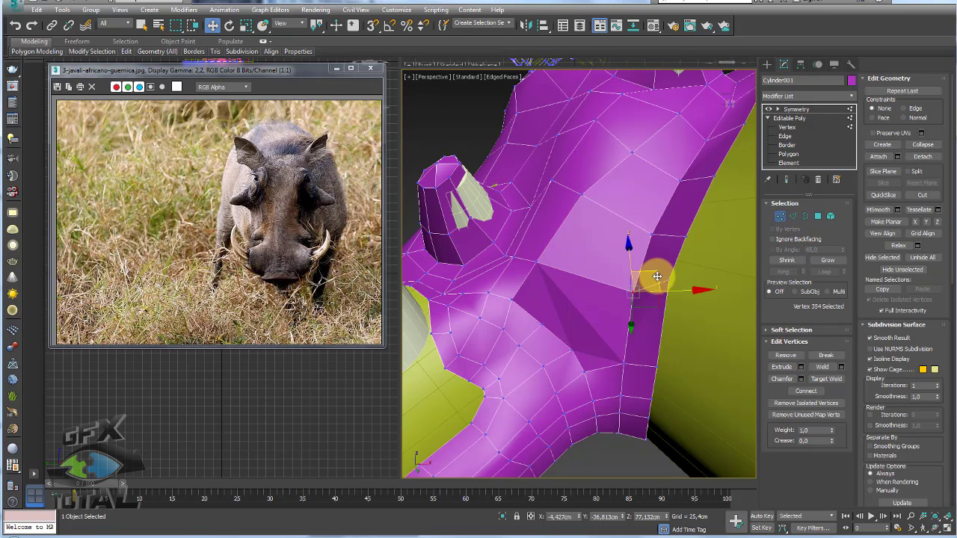
{"action": "scroll", "coordinate": [556, 315], "scroll_direction": "up", "scroll_amount": 2}
Cut new edges across the capped polygon beside the magenta strip with Alt+C.
{"action": "key", "text": "alt+c"}
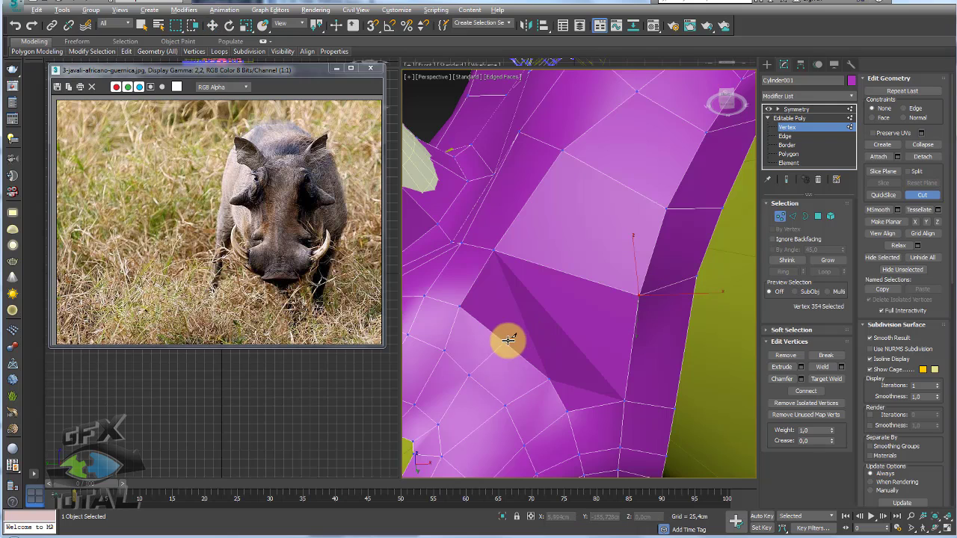
{"action": "left_click", "coordinate": [506, 341]}
{"action": "left_click", "coordinate": [546, 320]}
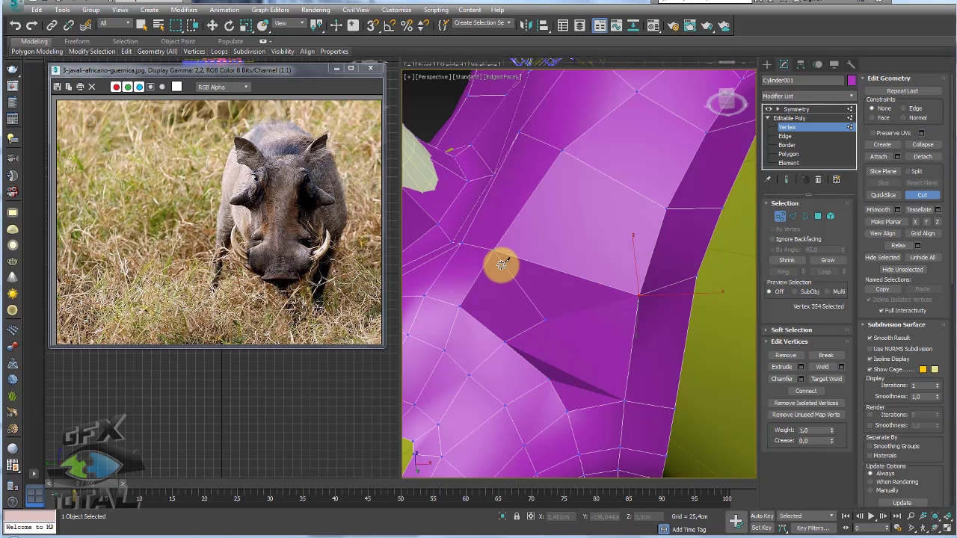
{"action": "left_click", "coordinate": [493, 252]}
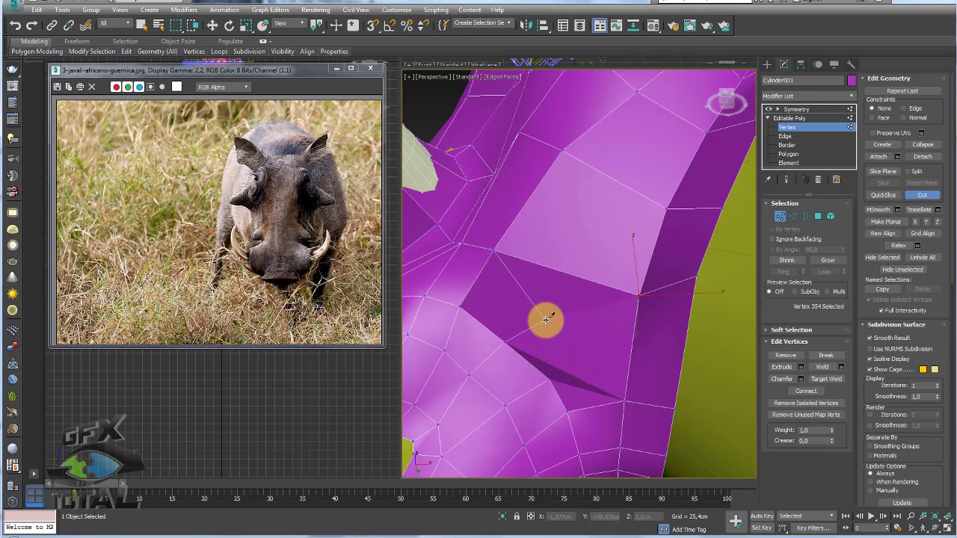
{"action": "left_click", "coordinate": [546, 319]}
{"action": "left_click", "coordinate": [596, 326]}
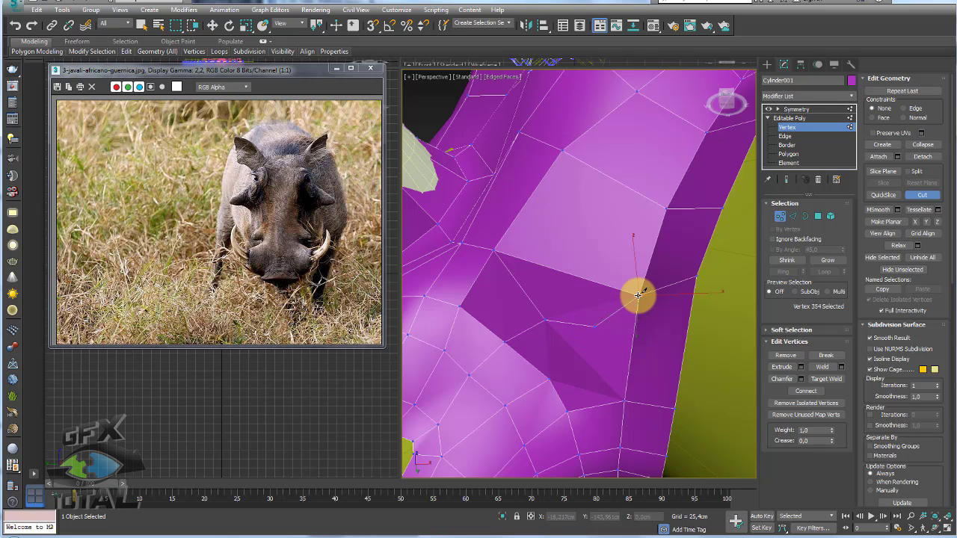
{"action": "left_click", "coordinate": [637, 295]}
{"action": "left_click", "coordinate": [596, 327]}
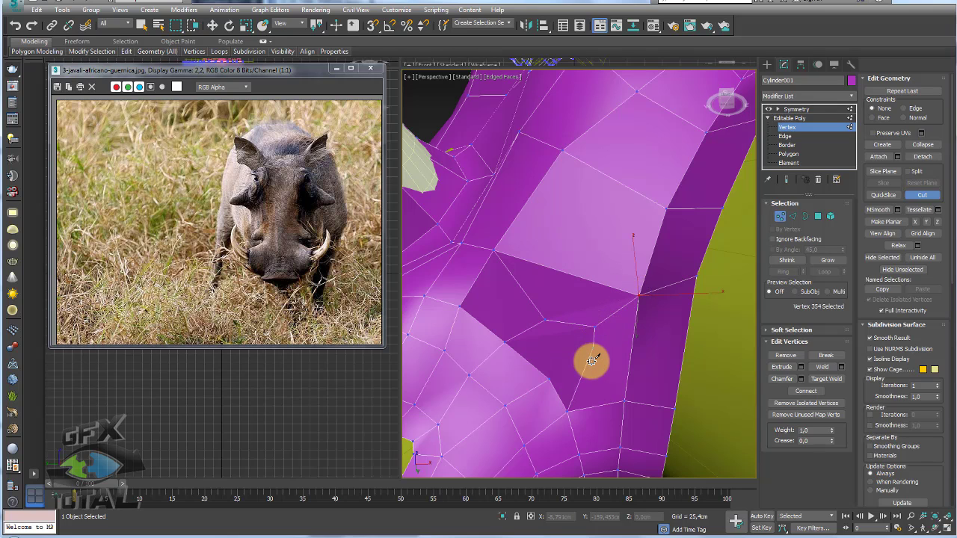
{"action": "left_click", "coordinate": [588, 369]}
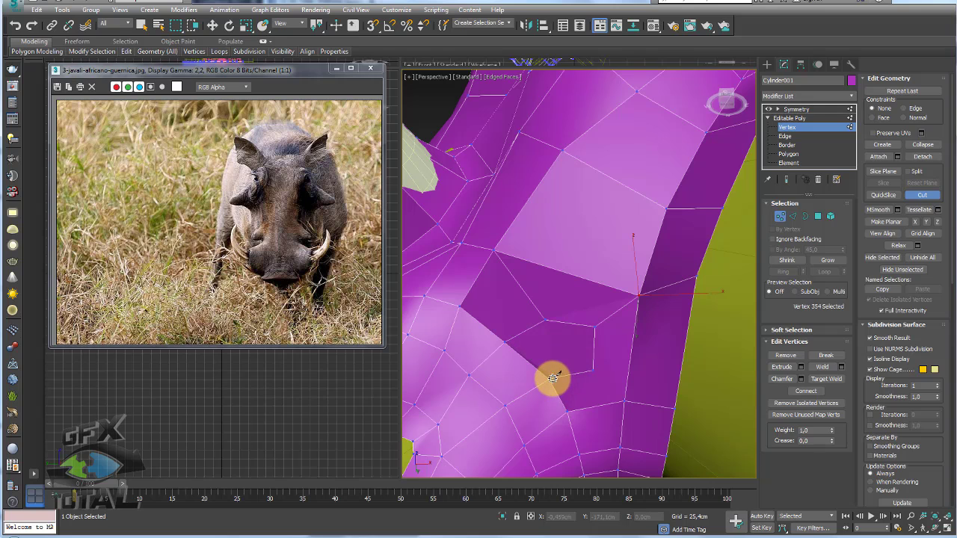
{"action": "left_click", "coordinate": [551, 379]}
{"action": "left_click", "coordinate": [594, 368]}
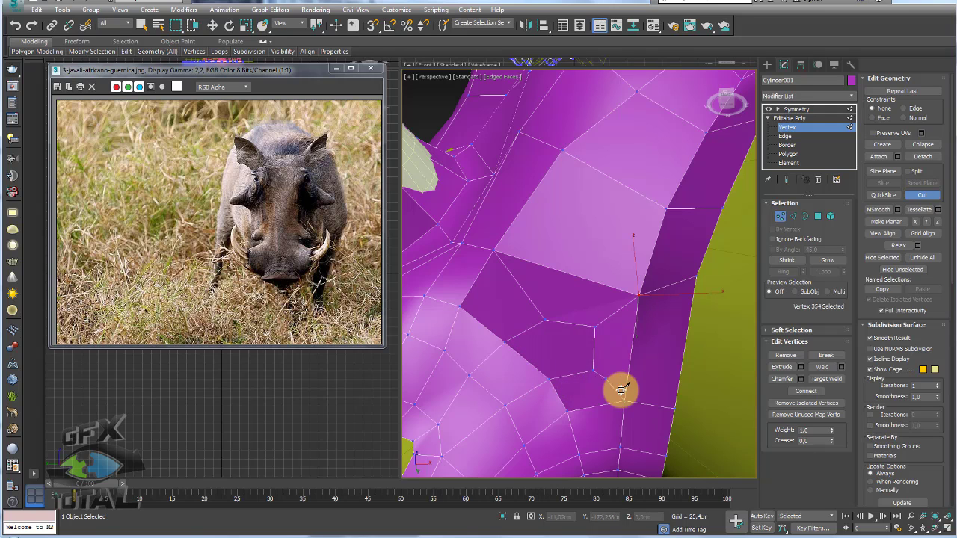
Add further cuts down the patch to split it into smaller faces.
{"action": "mouse_move", "coordinate": [625, 398]}
{"action": "middle_mouse_down", "text": "alt"}
{"action": "mouse_move", "coordinate": [636, 325]}
{"action": "mouse_move", "coordinate": [580, 288]}
{"action": "middle_mouse_up", "text": "alt"}
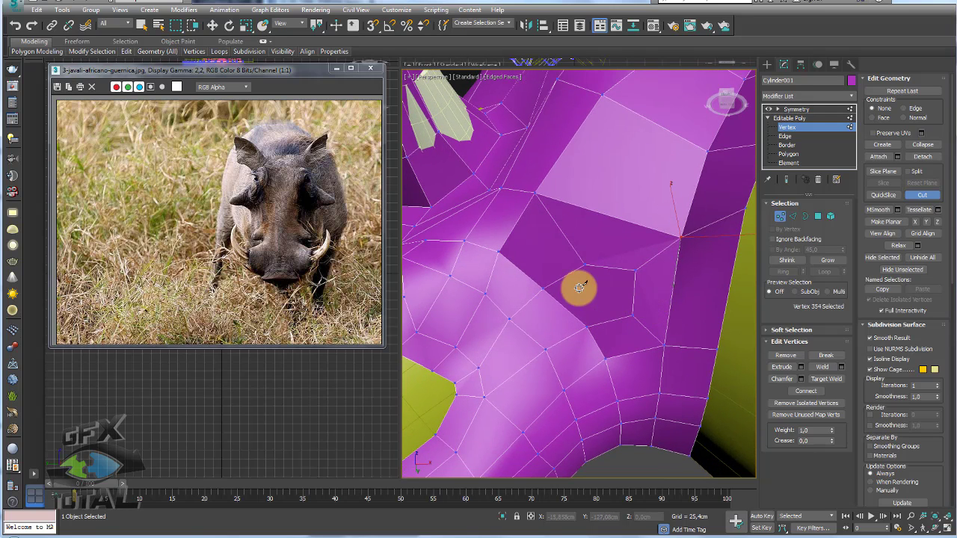
{"action": "left_click", "coordinate": [549, 294]}
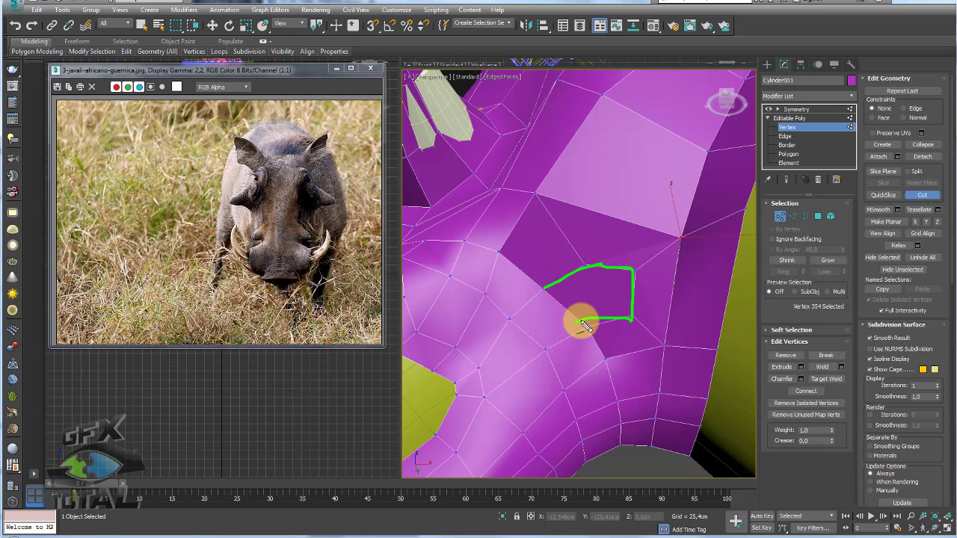
{"action": "left_click", "coordinate": [638, 322]}
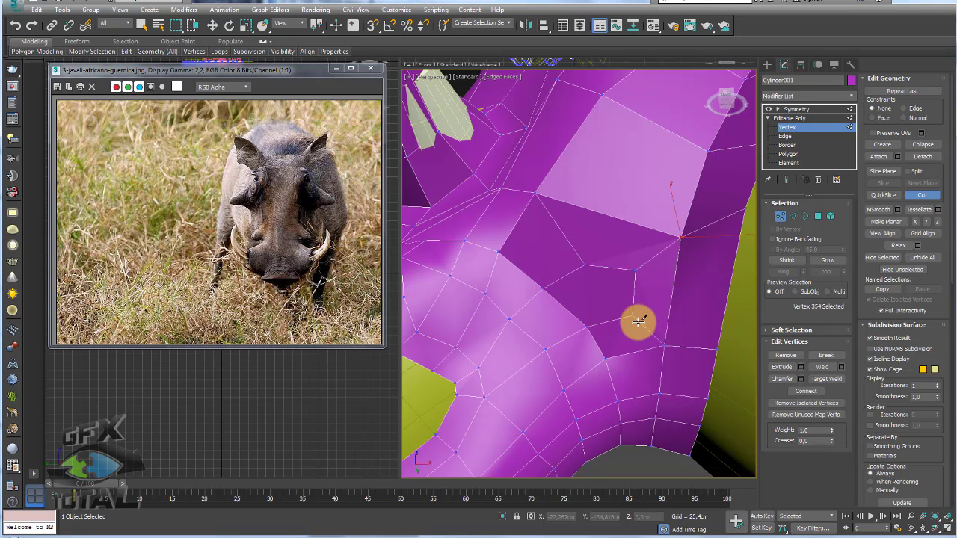
{"action": "left_click", "coordinate": [586, 265]}
{"action": "middle_click_drag", "start_coordinate": [654, 280], "coordinate": [647, 336], "text": "alt"}
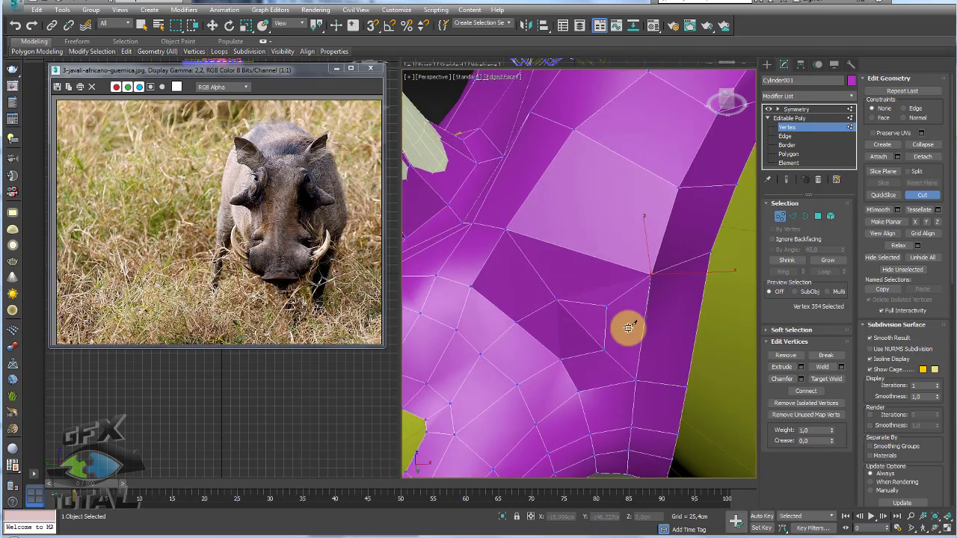
Remove a leftover edge from the cuts in Edge mode.
{"action": "left_click", "coordinate": [794, 218]}
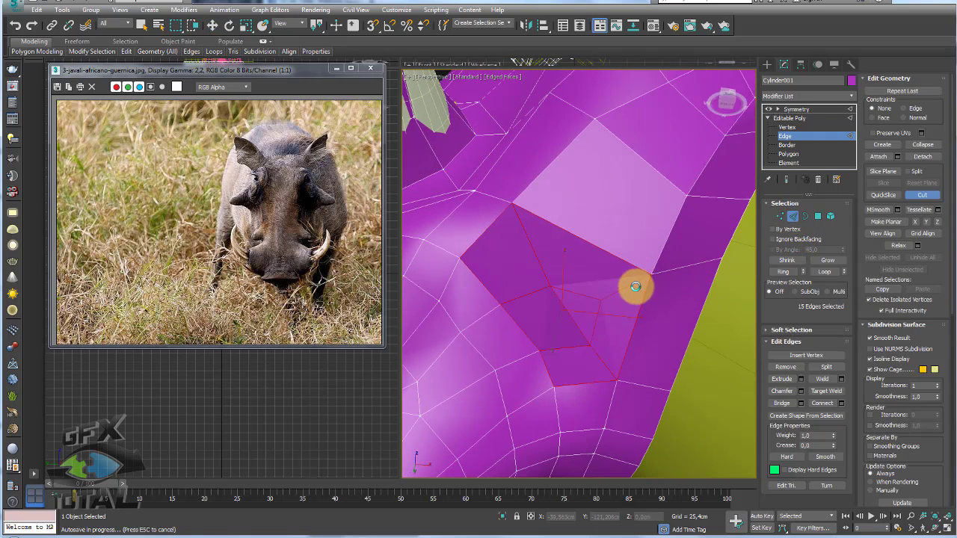
{"action": "left_click", "coordinate": [632, 284]}
{"action": "key", "text": "w"}
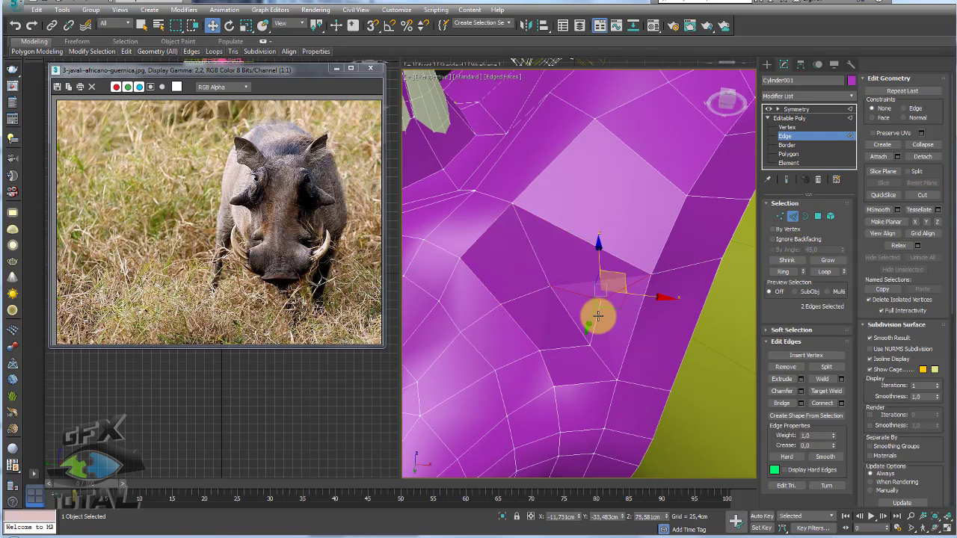
{"action": "left_click", "coordinate": [786, 366]}
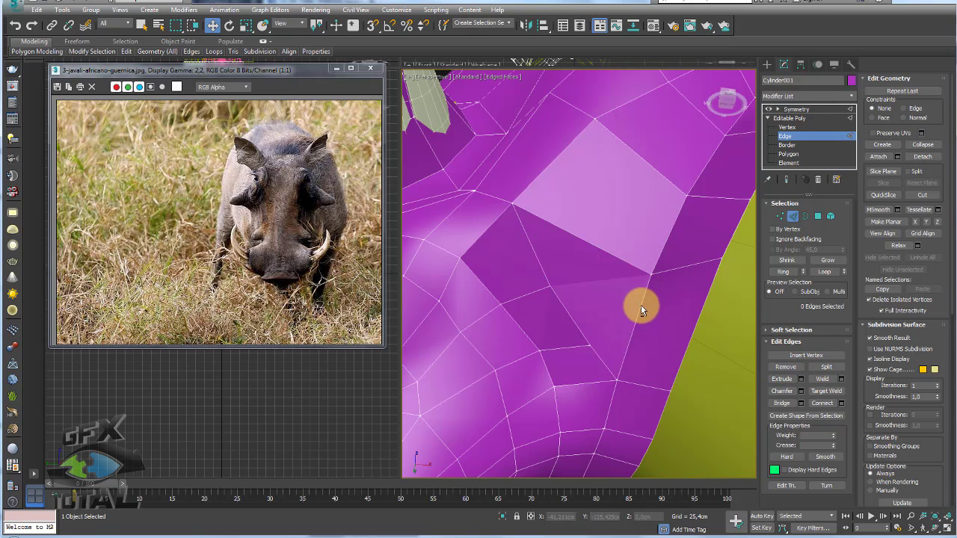
{"action": "scroll", "coordinate": [641, 308], "scroll_direction": "down", "scroll_amount": 2}
{"action": "scroll", "coordinate": [641, 309], "scroll_direction": "down", "scroll_amount": 3}
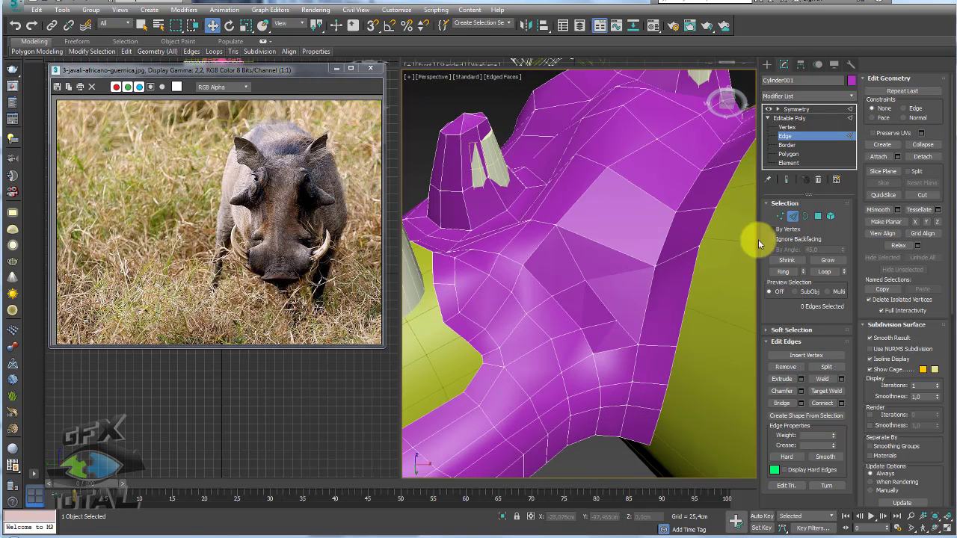
Cut a new edge across the ear-base face between two vertices.
{"action": "left_click", "coordinate": [779, 216]}
{"action": "left_click", "coordinate": [654, 266]}
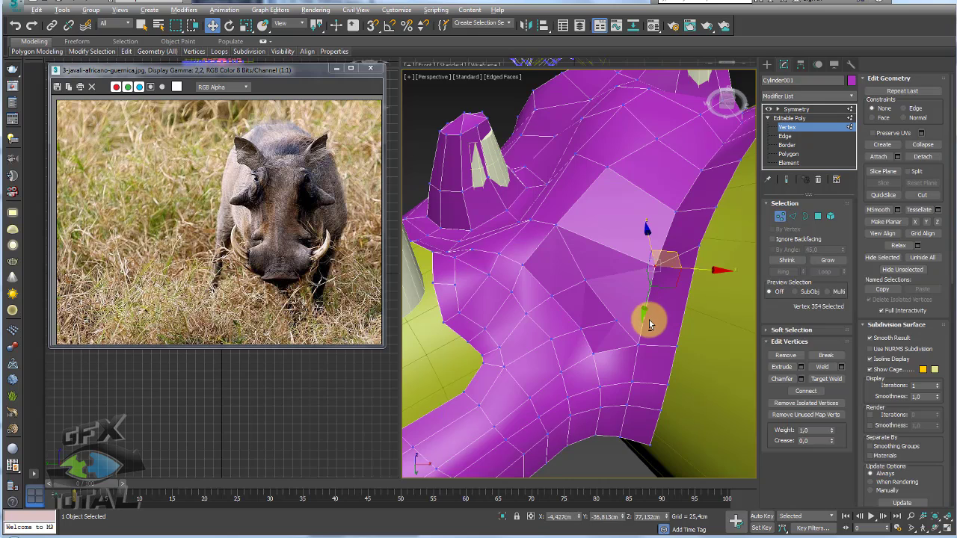
{"action": "left_click", "coordinate": [643, 309], "text": "ctrl"}
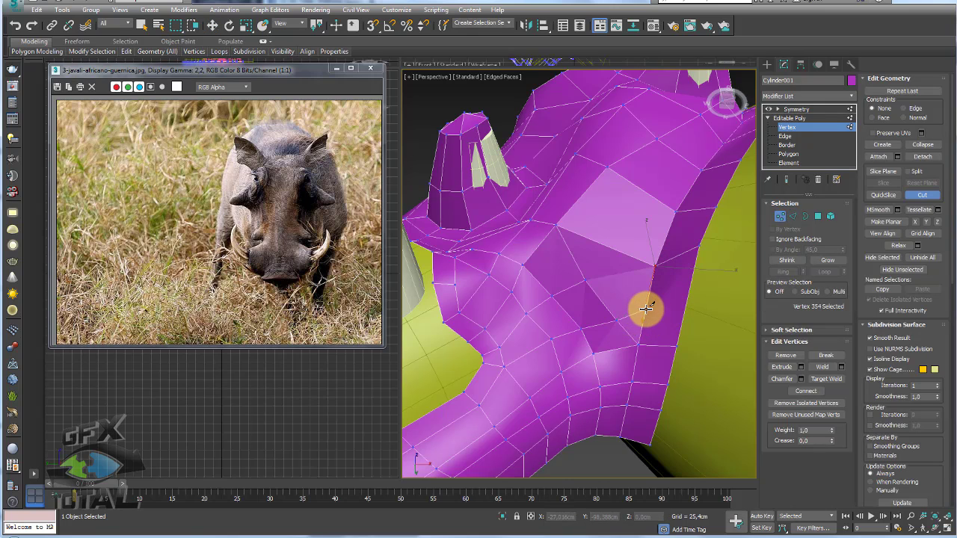
{"action": "left_click", "coordinate": [586, 280]}
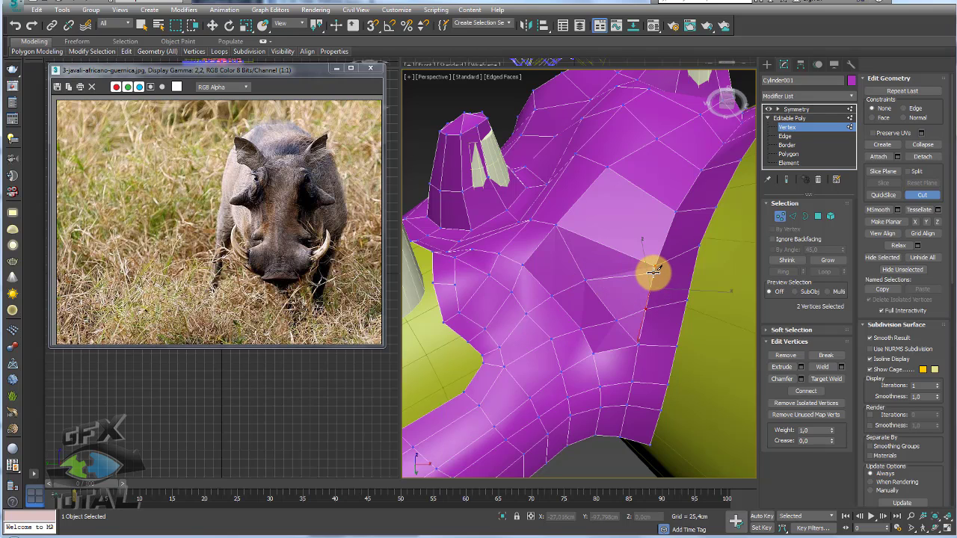
{"action": "left_click", "coordinate": [653, 272]}
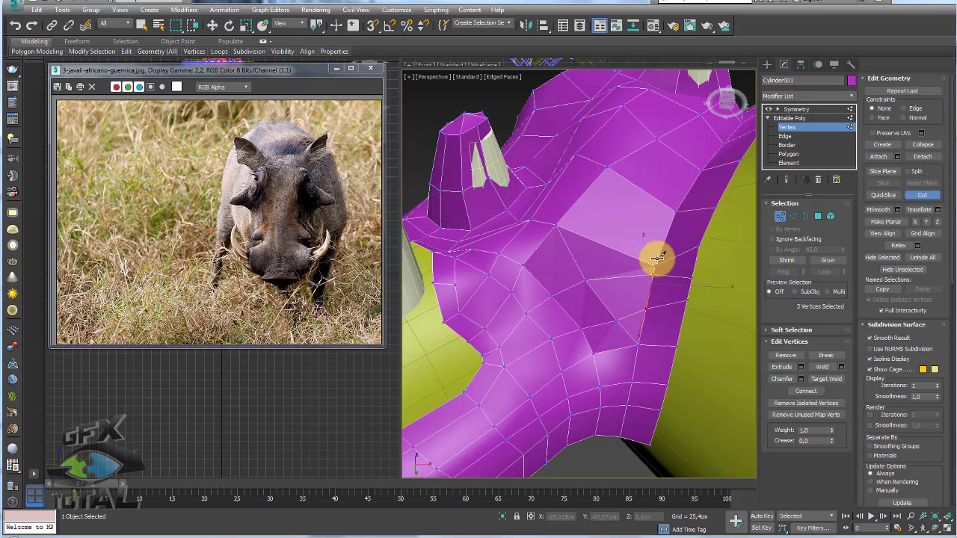
{"action": "right_click", "coordinate": [656, 265]}
Set Constraints to Edge and slide ear-join vertices along their edges.
{"action": "left_click", "coordinate": [903, 109]}
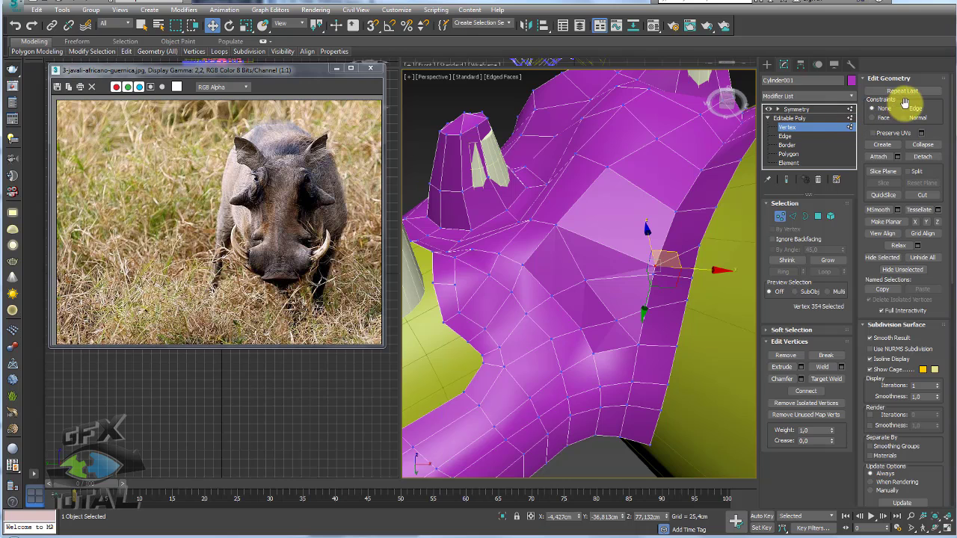
{"action": "left_click_drag", "start_coordinate": [675, 252], "coordinate": [680, 222]}
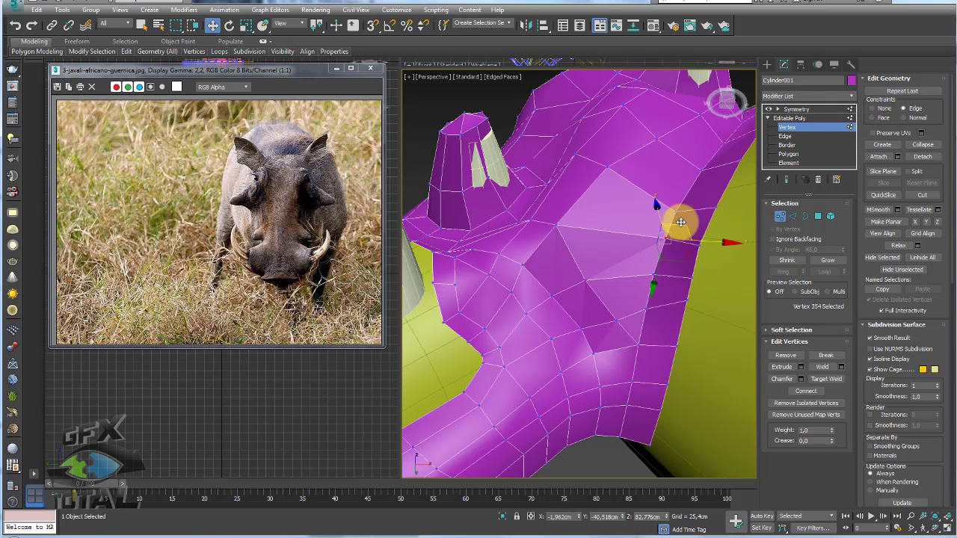
{"action": "left_click", "coordinate": [673, 213]}
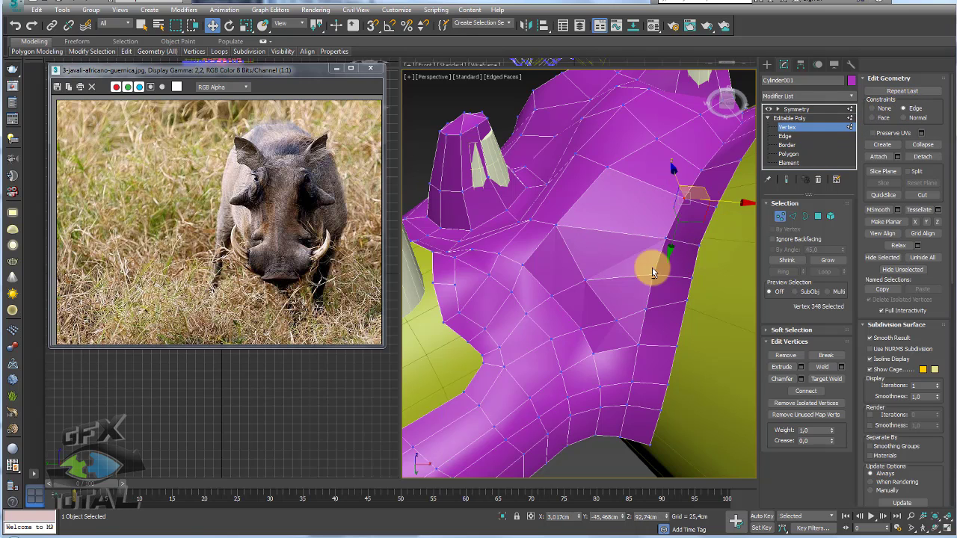
{"action": "mouse_move", "coordinate": [652, 267]}
{"action": "middle_mouse_down", "text": "alt"}
{"action": "mouse_move", "coordinate": [663, 278]}
{"action": "mouse_move", "coordinate": [645, 324]}
{"action": "middle_mouse_up", "text": "alt"}
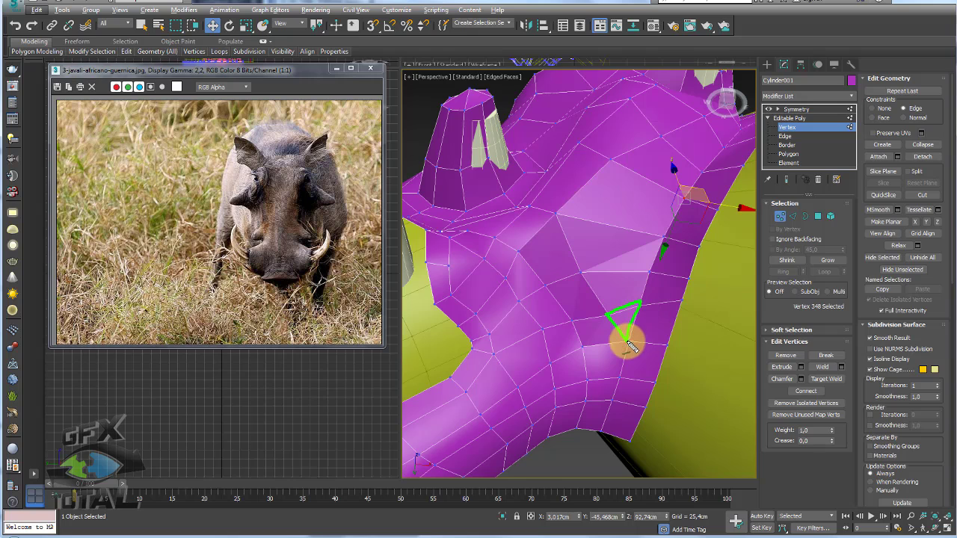
{"action": "middle_click_drag", "start_coordinate": [658, 344], "coordinate": [673, 323], "text": "alt"}
{"action": "left_click", "coordinate": [673, 324]}
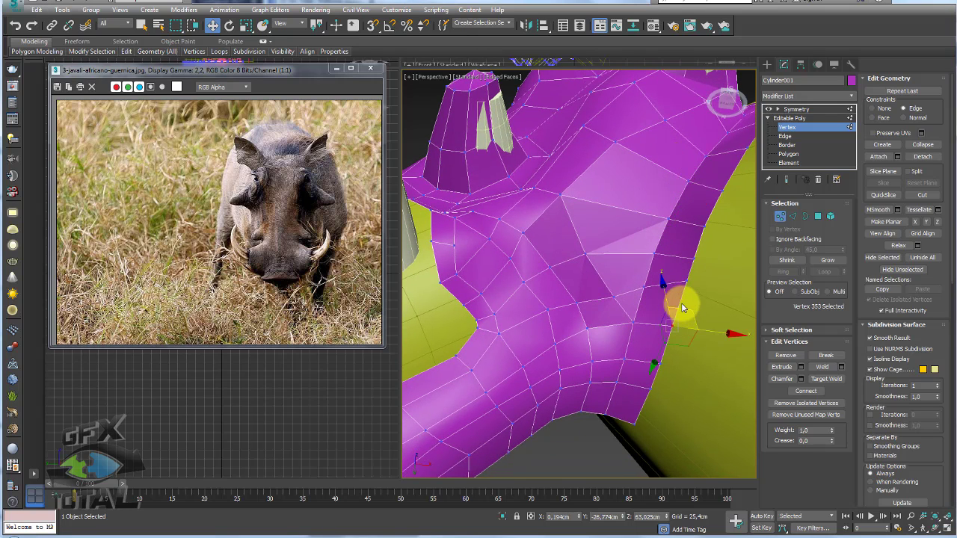
{"action": "left_click", "coordinate": [664, 364]}
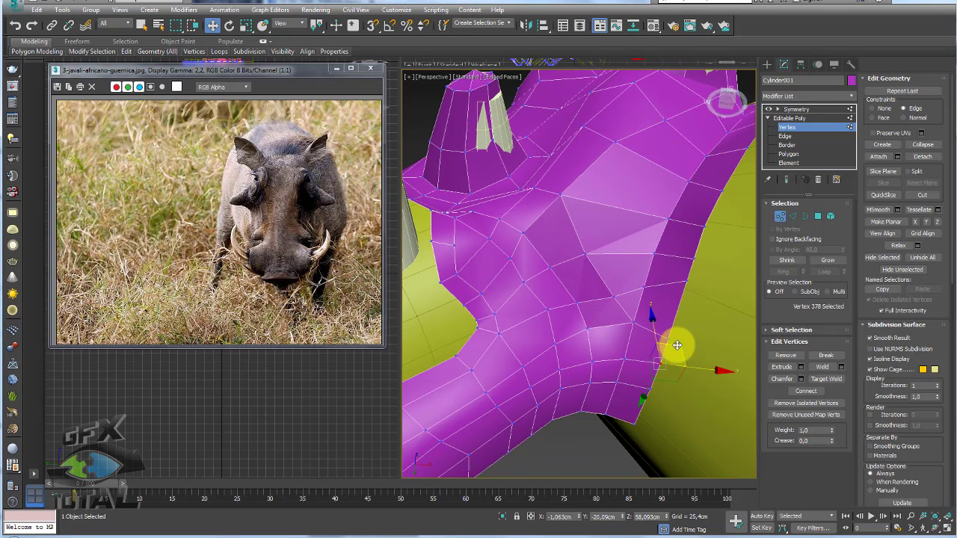
Select edges at the ear base, then the vertex at the ear-base join.
{"action": "left_click", "coordinate": [793, 216]}
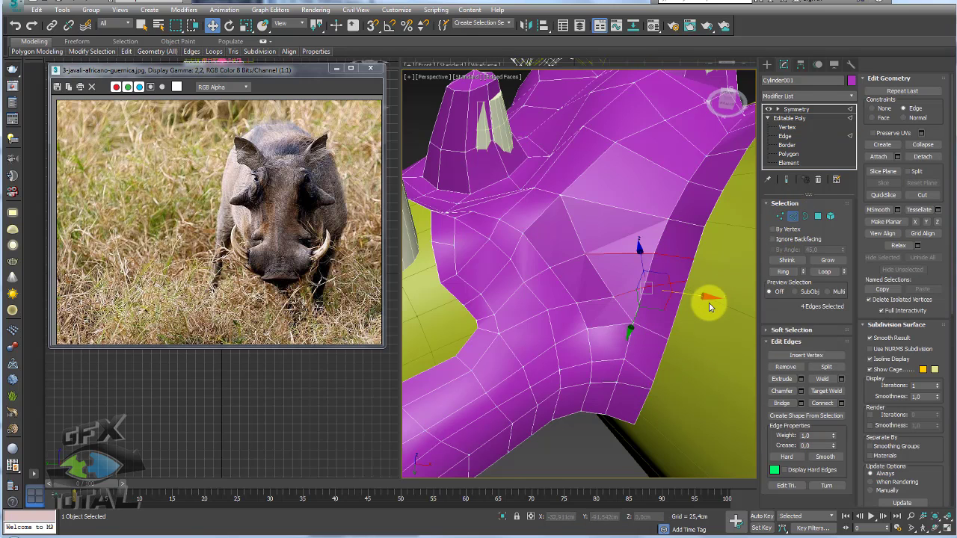
{"action": "left_click", "coordinate": [637, 314]}
{"action": "middle_click_drag", "start_coordinate": [748, 314], "coordinate": [720, 309], "text": "alt"}
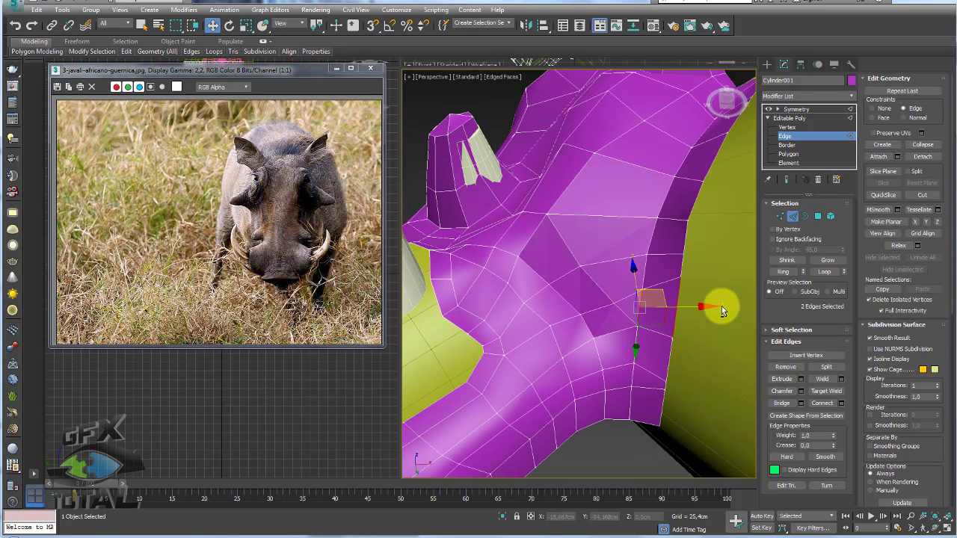
{"action": "left_click", "coordinate": [782, 216]}
{"action": "left_click", "coordinate": [639, 306]}
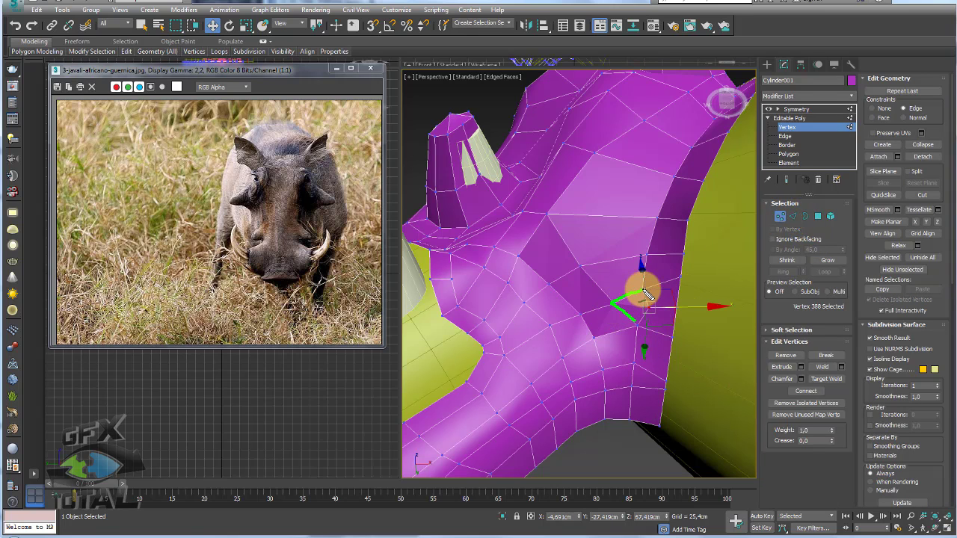
{"action": "scroll", "coordinate": [689, 329], "scroll_direction": "down", "scroll_amount": 3}
In Edge mode, set Constraints to None so the ear-base vertices move freely.
{"action": "scroll", "coordinate": [687, 337], "scroll_direction": "down", "scroll_amount": 3}
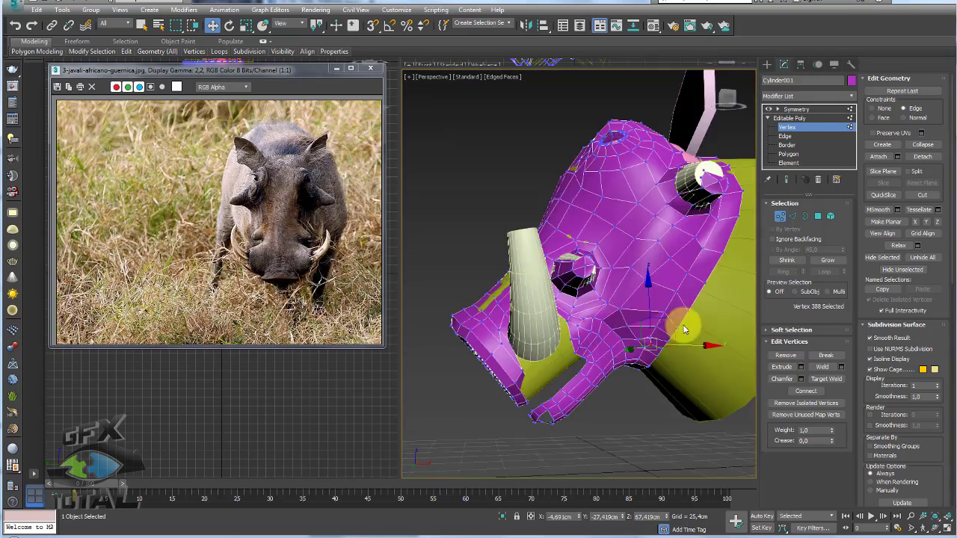
{"action": "mouse_move", "coordinate": [685, 329]}
{"action": "middle_mouse_down", "text": "alt"}
{"action": "mouse_move", "coordinate": [676, 384]}
{"action": "mouse_move", "coordinate": [615, 220]}
{"action": "mouse_move", "coordinate": [584, 300]}
{"action": "middle_mouse_up", "text": "alt"}
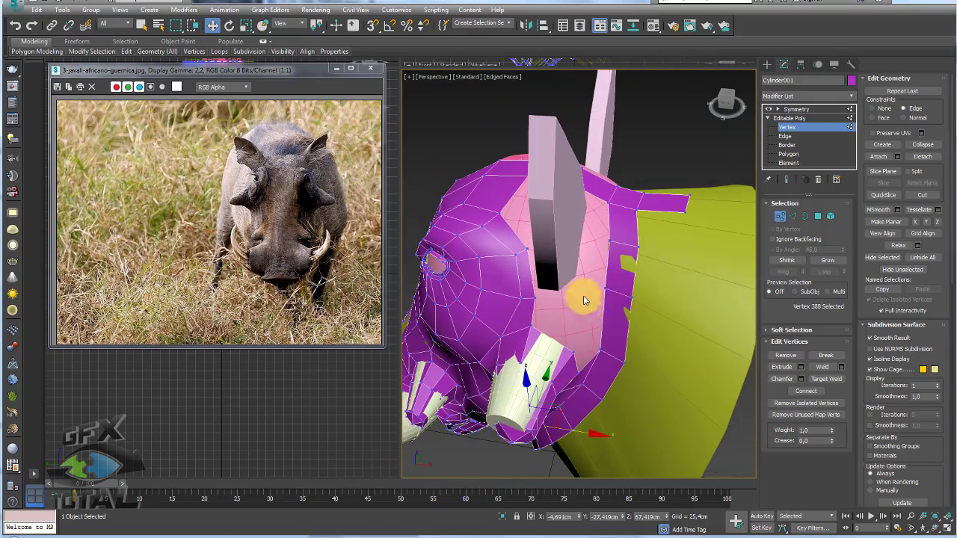
{"action": "left_click", "coordinate": [793, 216]}
{"action": "scroll", "coordinate": [578, 319], "scroll_direction": "up", "scroll_amount": 2}
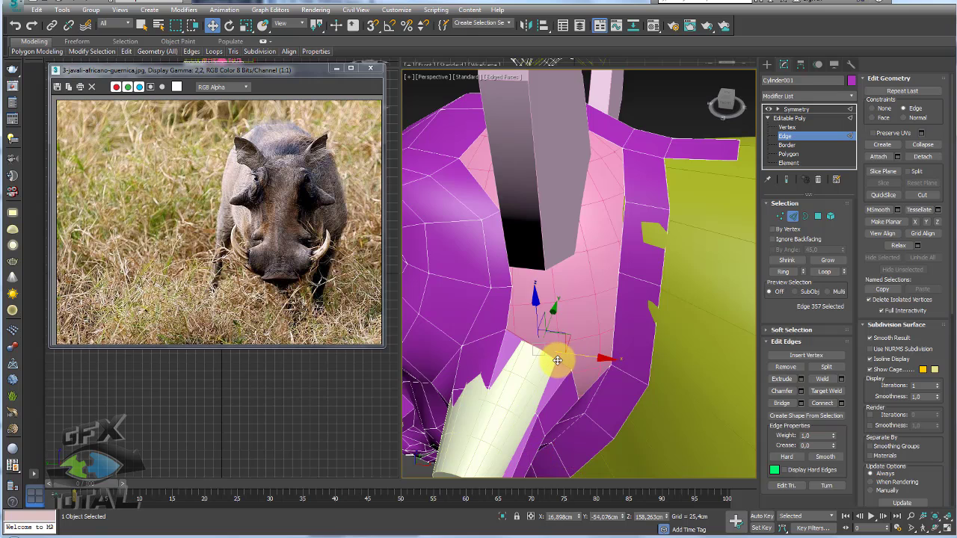
{"action": "mouse_move", "coordinate": [557, 361]}
{"action": "middle_mouse_down", "text": "alt"}
{"action": "mouse_move", "coordinate": [568, 317]}
{"action": "mouse_move", "coordinate": [571, 393]}
{"action": "mouse_move", "coordinate": [589, 365]}
{"action": "middle_mouse_up", "text": "alt"}
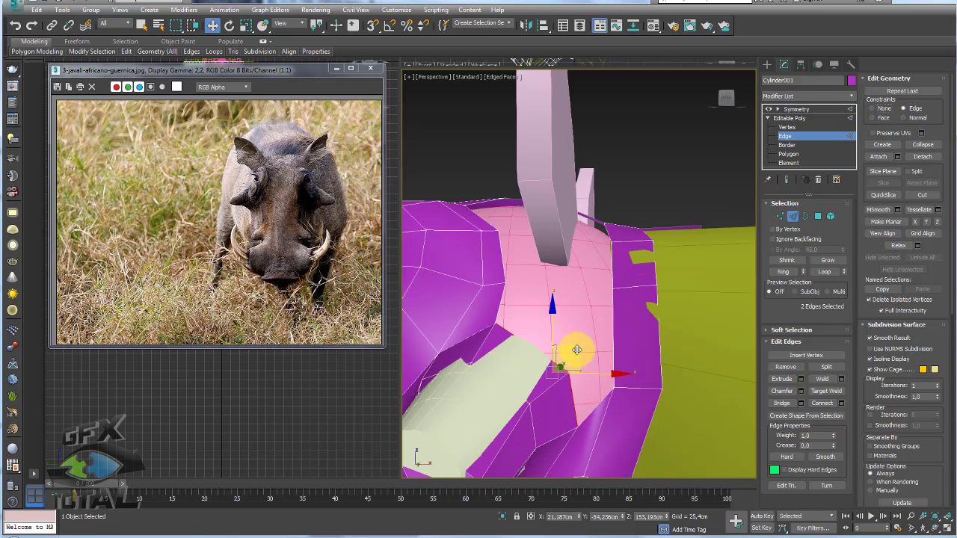
{"action": "middle_click_drag", "start_coordinate": [636, 342], "coordinate": [616, 346], "text": "alt"}
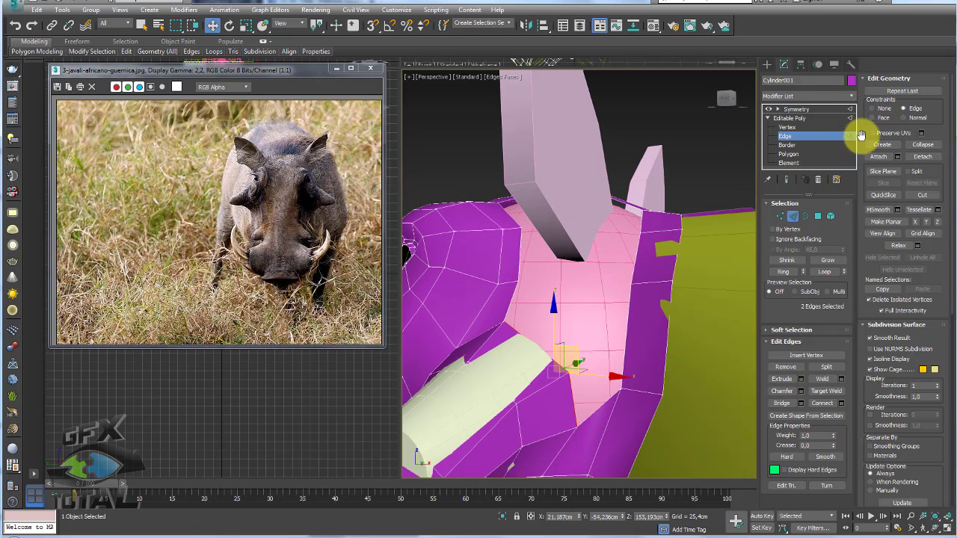
{"action": "left_click", "coordinate": [871, 108]}
{"action": "middle_click_drag", "start_coordinate": [636, 250], "coordinate": [566, 355], "text": "alt"}
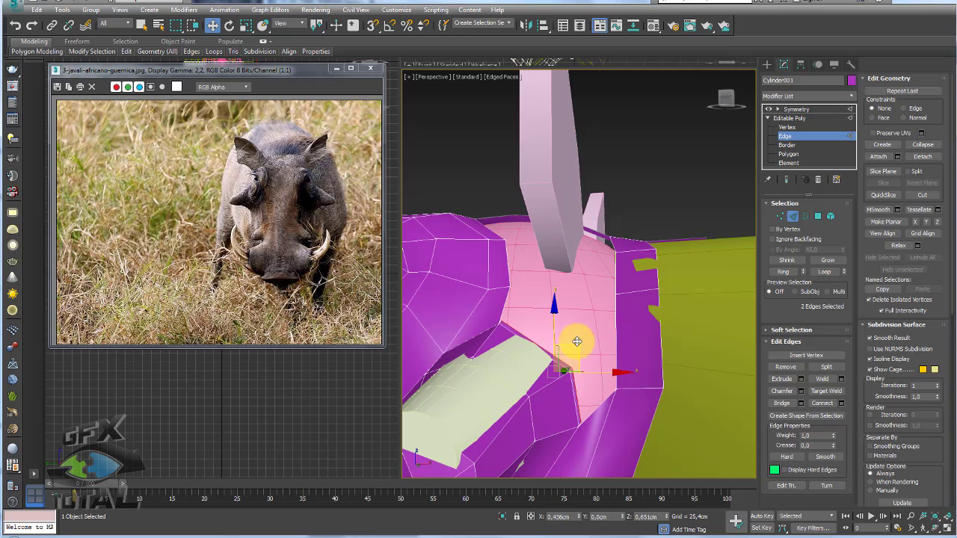
{"action": "key", "text": "e"}
{"action": "key", "text": "r"}
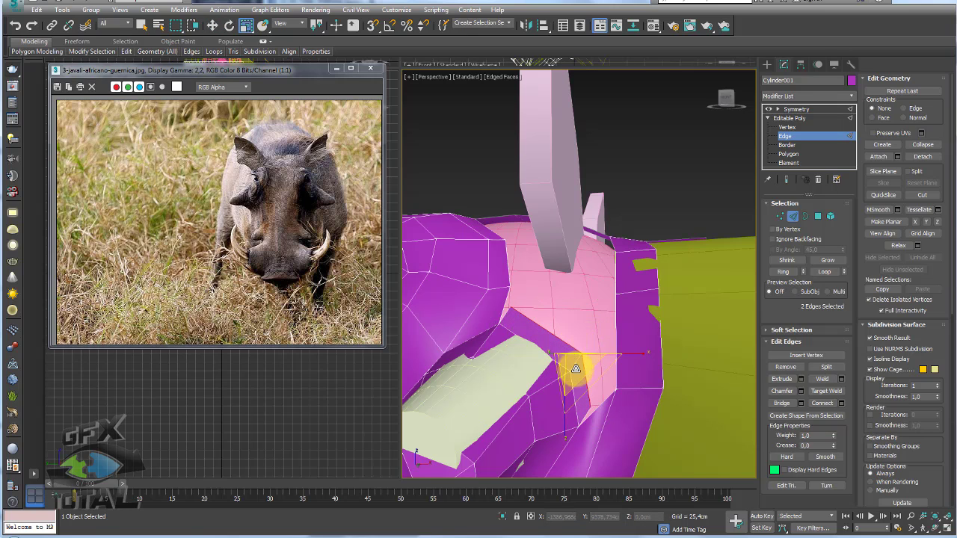
{"action": "key", "text": "w"}
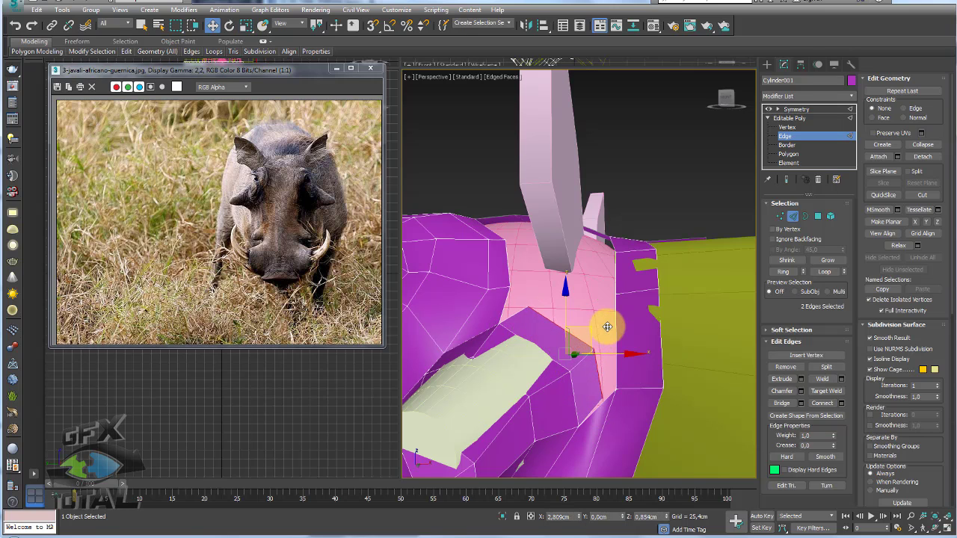
{"action": "mouse_move", "coordinate": [605, 325]}
{"action": "middle_mouse_down", "text": "alt"}
{"action": "mouse_move", "coordinate": [598, 377]}
{"action": "mouse_move", "coordinate": [608, 316]}
{"action": "mouse_move", "coordinate": [768, 263]}
{"action": "middle_mouse_up", "text": "alt"}
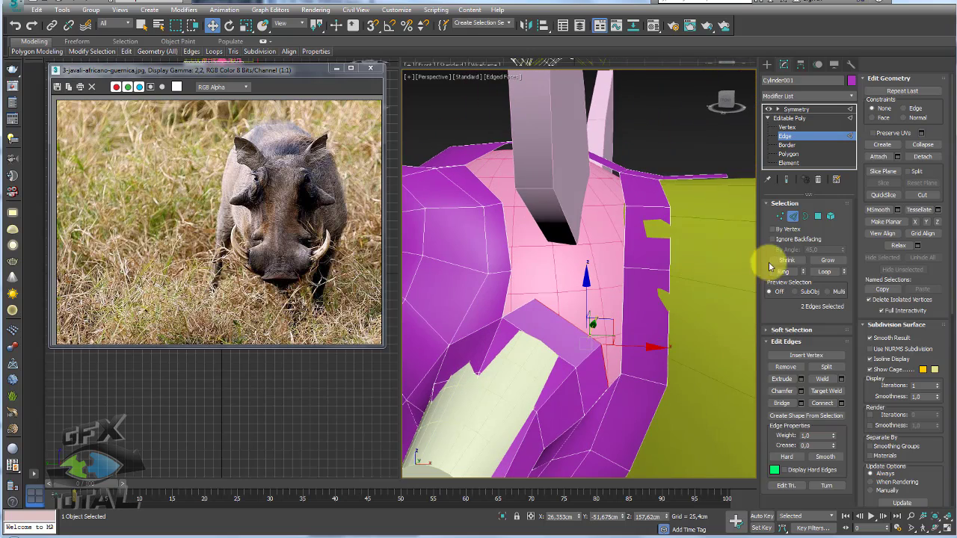
Target Weld the stray ear-base vertex onto its neighbouring vertex.
{"action": "left_click", "coordinate": [780, 216]}
{"action": "left_click", "coordinate": [826, 379]}
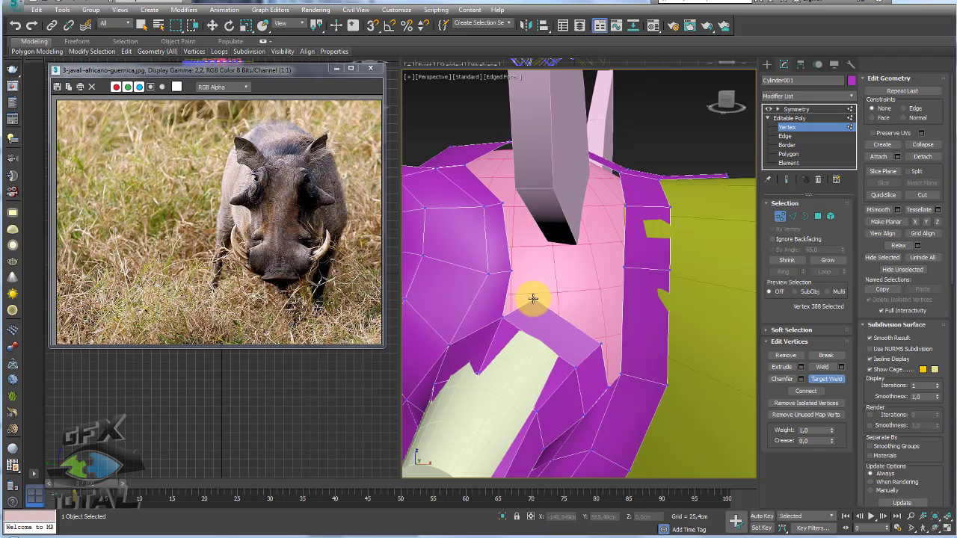
{"action": "left_click", "coordinate": [512, 269]}
{"action": "right_click", "coordinate": [595, 343]}
{"action": "middle_click_drag", "start_coordinate": [601, 351], "coordinate": [569, 327], "text": "alt"}
{"action": "left_click", "coordinate": [826, 380]}
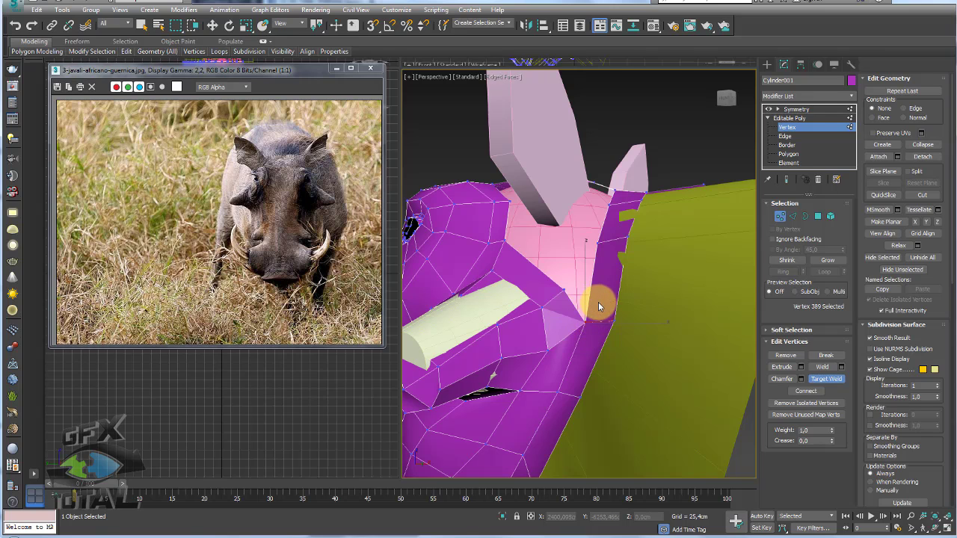
Nudge vertex 388 at the ear base seam slightly to tidy the join.
{"action": "middle_click_drag", "start_coordinate": [599, 305], "coordinate": [561, 311], "text": "alt"}
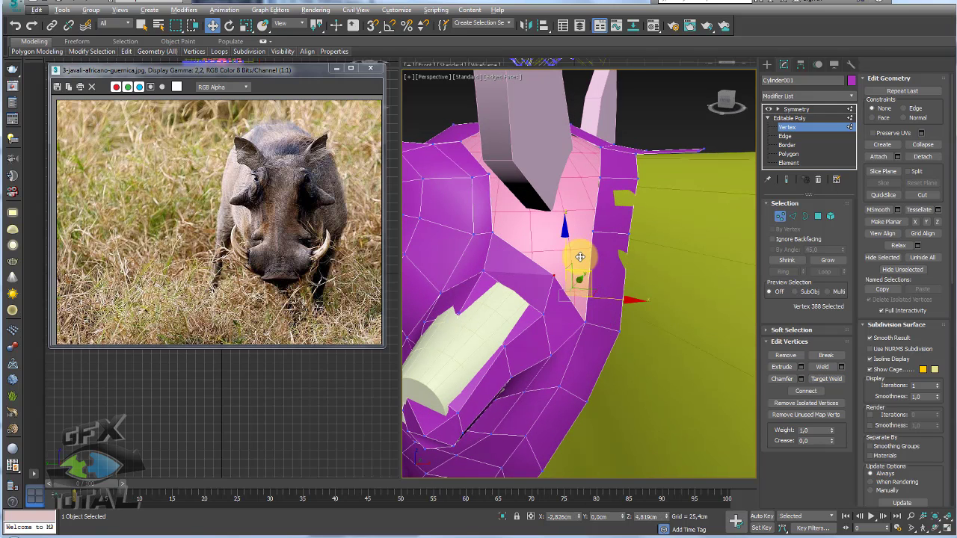
{"action": "left_click", "coordinate": [546, 314]}
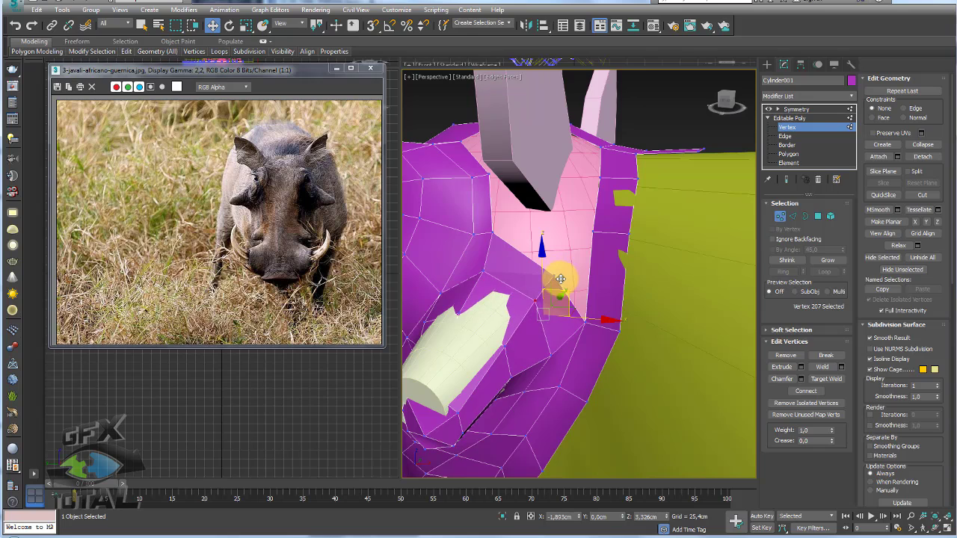
{"action": "mouse_move", "coordinate": [553, 278]}
{"action": "middle_mouse_down", "text": "alt"}
{"action": "mouse_move", "coordinate": [519, 301]}
{"action": "mouse_move", "coordinate": [514, 326]}
{"action": "middle_mouse_up", "text": "alt"}
{"action": "left_click", "coordinate": [569, 277]}
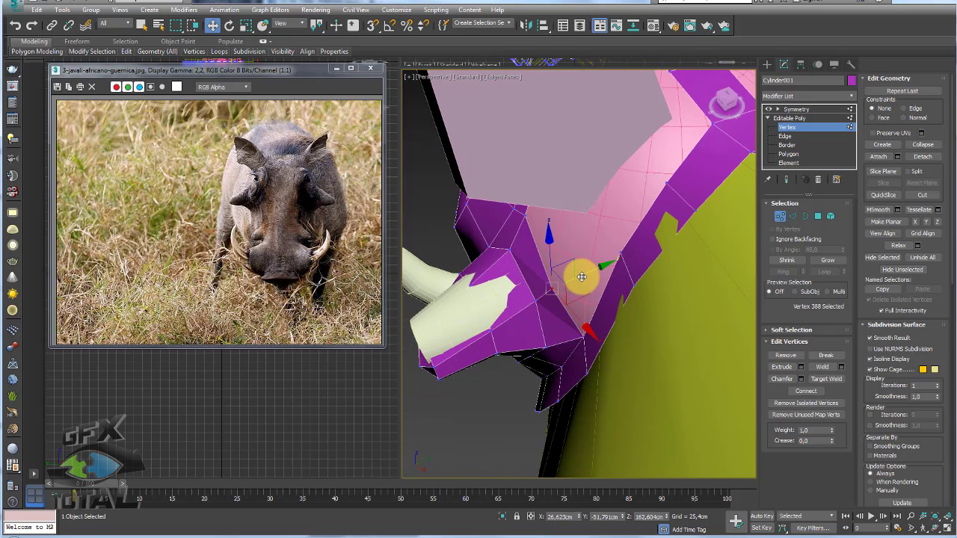
{"action": "middle_click_drag", "start_coordinate": [590, 271], "coordinate": [646, 257], "text": "alt"}
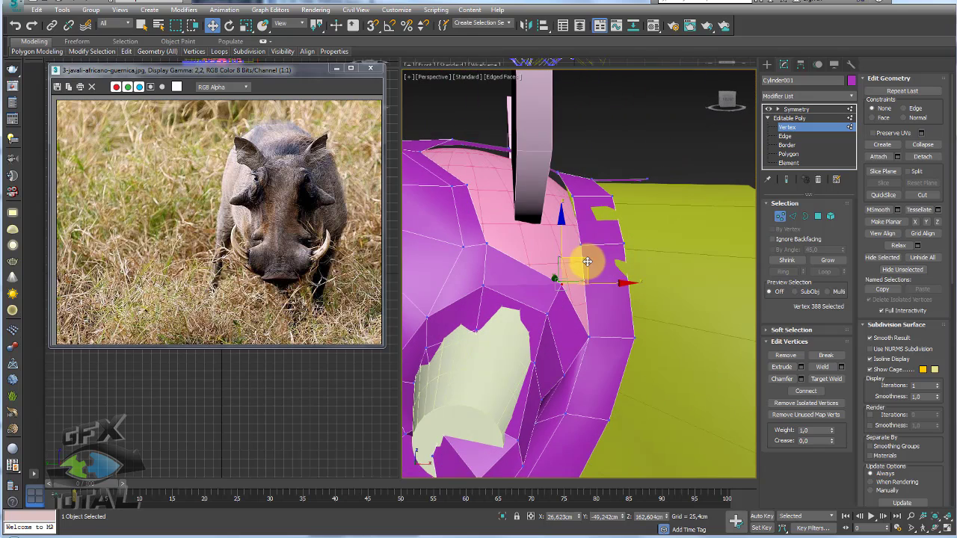
{"action": "left_click_drag", "start_coordinate": [588, 262], "coordinate": [576, 258]}
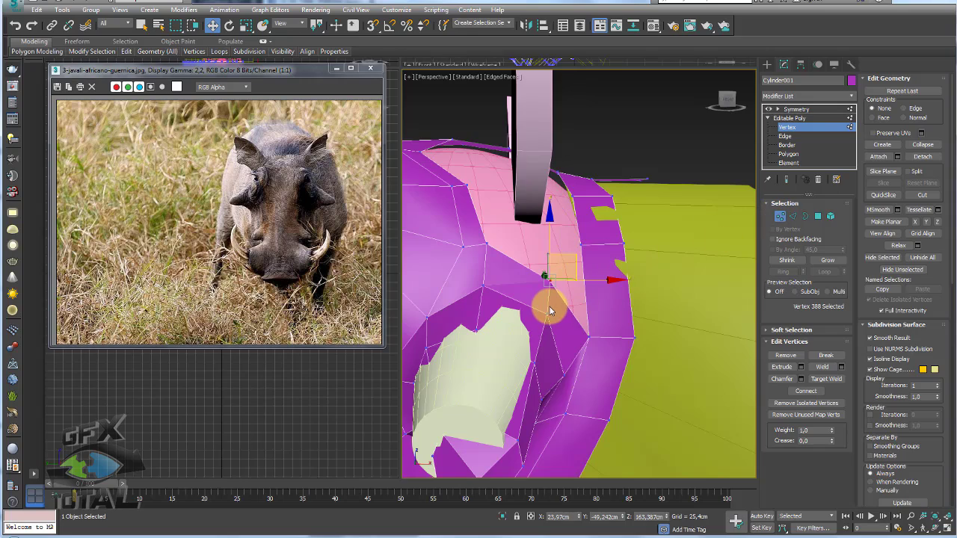
{"action": "mouse_move", "coordinate": [550, 311]}
{"action": "middle_mouse_down", "text": "alt"}
{"action": "mouse_move", "coordinate": [587, 316]}
{"action": "mouse_move", "coordinate": [558, 334]}
{"action": "mouse_move", "coordinate": [583, 342]}
{"action": "mouse_move", "coordinate": [594, 368]}
{"action": "middle_mouse_up", "text": "alt"}
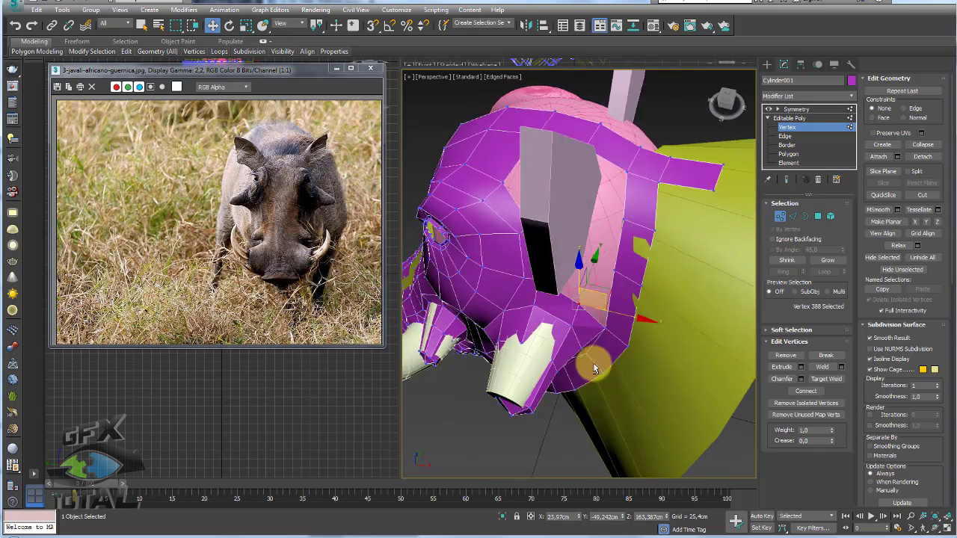
Shift-drag the single ear-base edge out into a new strip of faces.
{"action": "scroll", "coordinate": [594, 368], "scroll_direction": "up", "scroll_amount": 2}
{"action": "scroll", "coordinate": [658, 264], "scroll_direction": "up", "scroll_amount": 1}
{"action": "scroll", "coordinate": [673, 265], "scroll_direction": "up", "scroll_amount": 1}
{"action": "scroll", "coordinate": [695, 267], "scroll_direction": "up", "scroll_amount": 2}
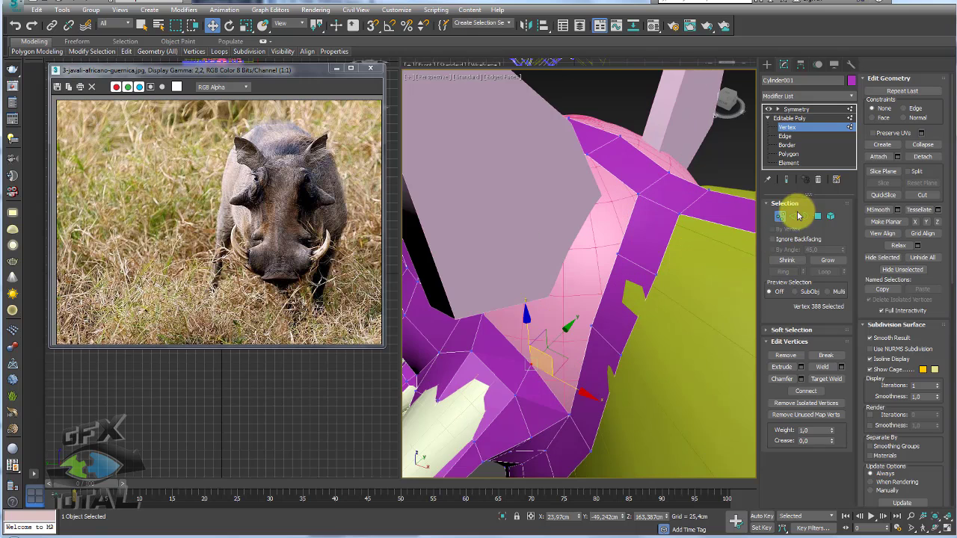
{"action": "left_click", "coordinate": [793, 216]}
{"action": "mouse_move", "coordinate": [581, 349]}
{"action": "middle_mouse_down", "text": "alt"}
{"action": "mouse_move", "coordinate": [581, 357]}
{"action": "mouse_move", "coordinate": [588, 331]}
{"action": "mouse_move", "coordinate": [621, 299]}
{"action": "middle_mouse_up", "text": "alt"}
{"action": "left_click", "coordinate": [581, 358]}
{"action": "left_click", "coordinate": [573, 385], "text": "ctrl"}
{"action": "left_click", "coordinate": [600, 292]}
{"action": "mouse_move", "coordinate": [622, 299]}
{"action": "left_mouse_down", "text": "shift"}
{"action": "mouse_move", "coordinate": [594, 274]}
{"action": "mouse_move", "coordinate": [604, 256]}
{"action": "left_mouse_up", "text": "shift"}
Target Weld the new edge onto the head edge.
{"action": "left_click", "coordinate": [826, 392]}
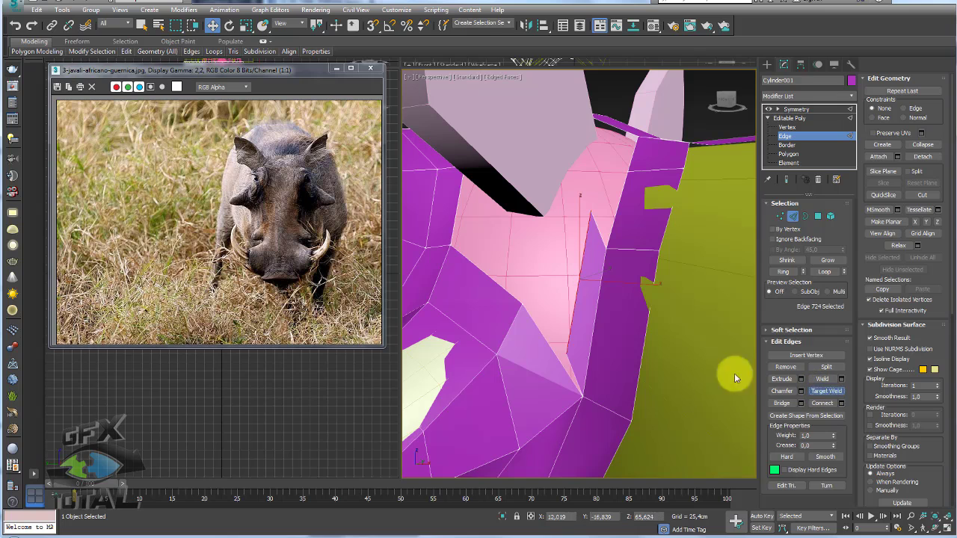
{"action": "left_click", "coordinate": [562, 361]}
{"action": "mouse_move", "coordinate": [560, 356]}
{"action": "middle_mouse_down", "text": "alt"}
{"action": "mouse_move", "coordinate": [571, 311]}
{"action": "mouse_move", "coordinate": [657, 223]}
{"action": "mouse_move", "coordinate": [694, 226]}
{"action": "mouse_move", "coordinate": [744, 250]}
{"action": "middle_mouse_up", "text": "alt"}
{"action": "key", "text": "w"}
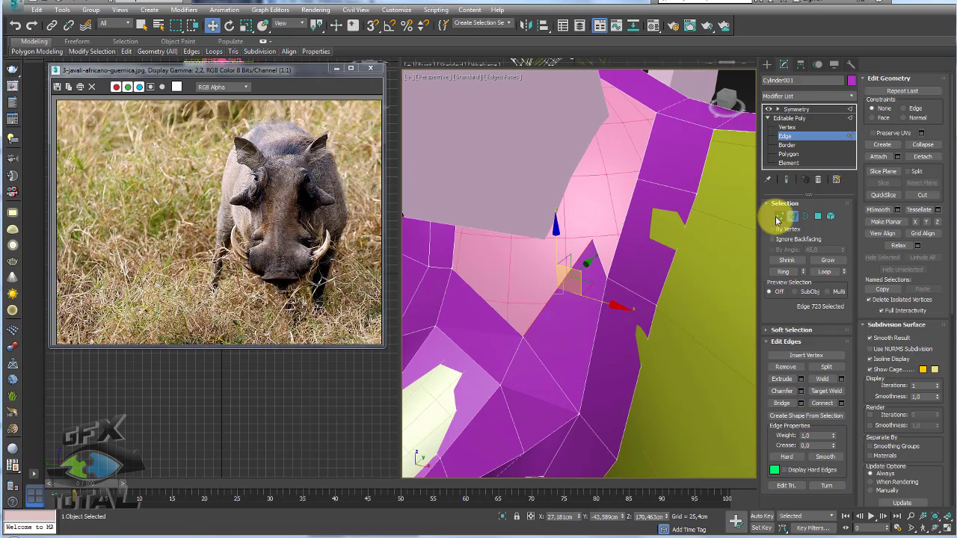
Select the ear-base vertex, then shift the two edges beside the ear to the left.
{"action": "left_click", "coordinate": [780, 216]}
{"action": "left_click", "coordinate": [606, 228]}
{"action": "middle_click_drag", "start_coordinate": [626, 226], "coordinate": [621, 221], "text": "alt"}
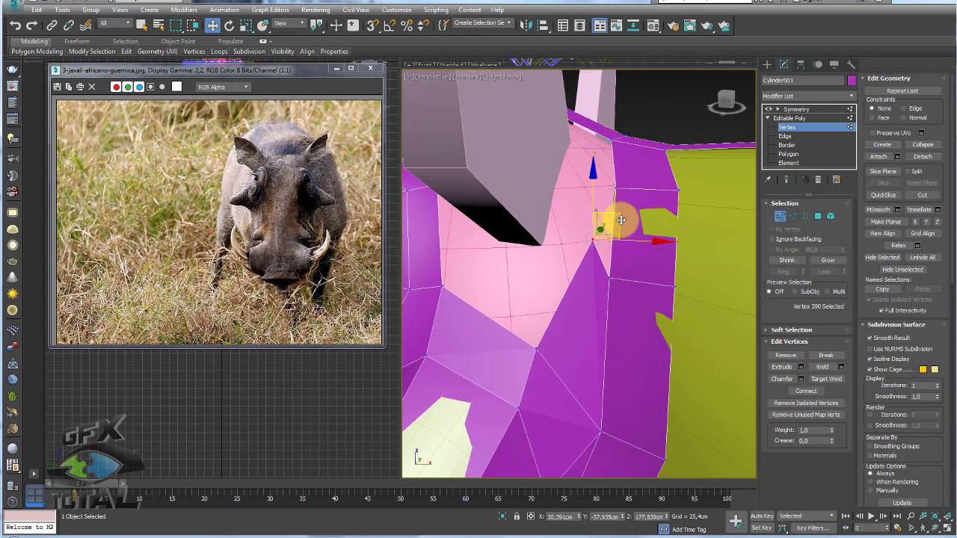
{"action": "middle_click_drag", "start_coordinate": [645, 265], "coordinate": [603, 273], "text": "alt"}
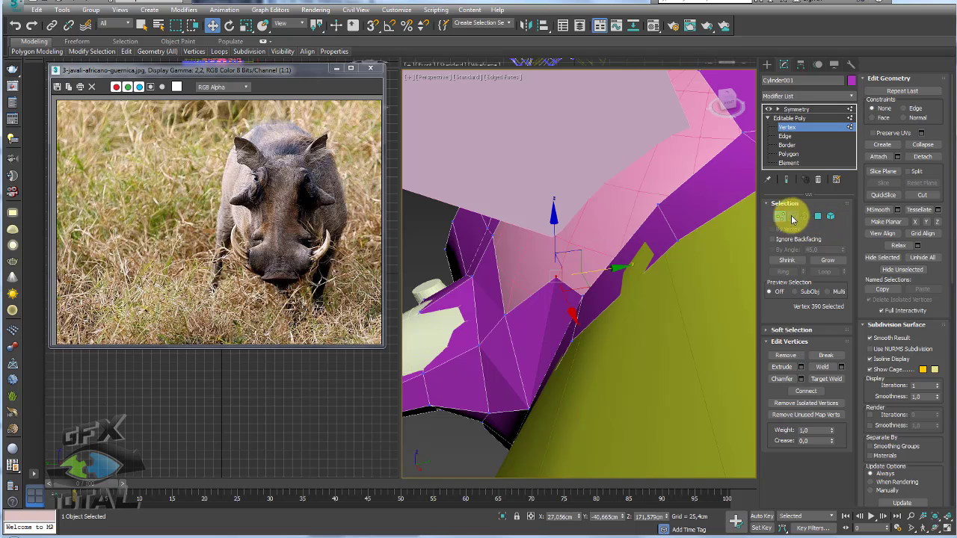
{"action": "left_click", "coordinate": [792, 215]}
{"action": "left_click", "coordinate": [671, 195]}
{"action": "left_click", "coordinate": [663, 192], "text": "ctrl"}
{"action": "middle_click_drag", "start_coordinate": [662, 192], "coordinate": [684, 188], "text": "alt"}
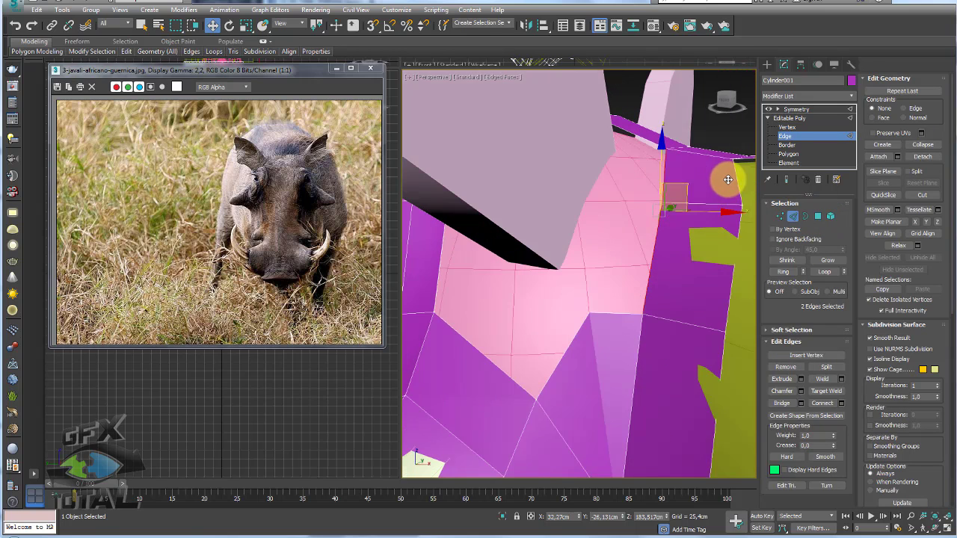
{"action": "left_click_drag", "start_coordinate": [644, 168], "coordinate": [635, 181]}
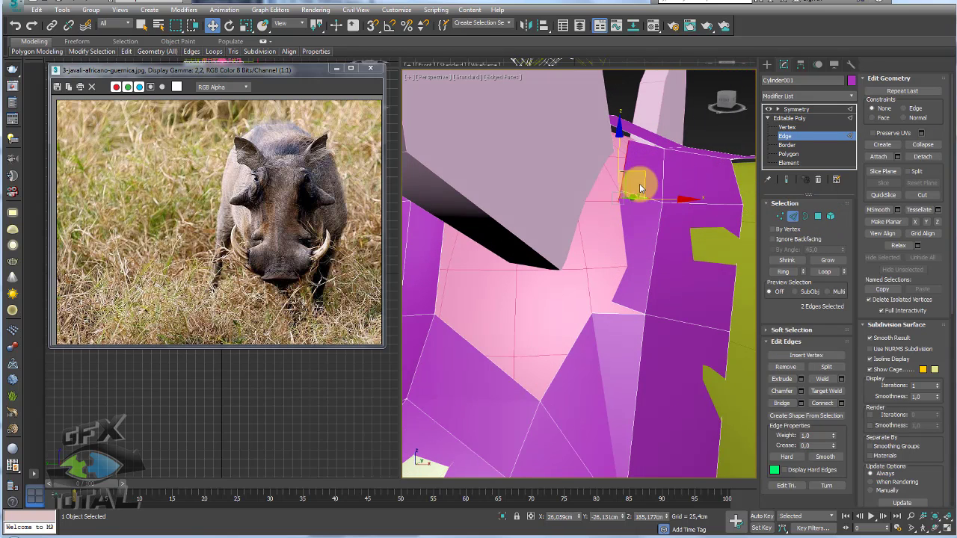
{"action": "key", "text": "e"}
{"action": "key", "text": "w"}
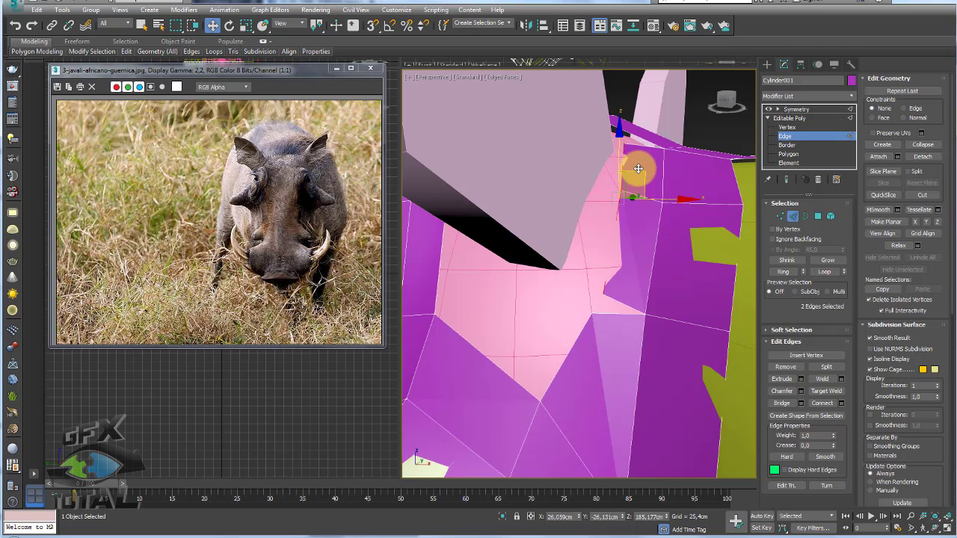
{"action": "left_click", "coordinate": [780, 216]}
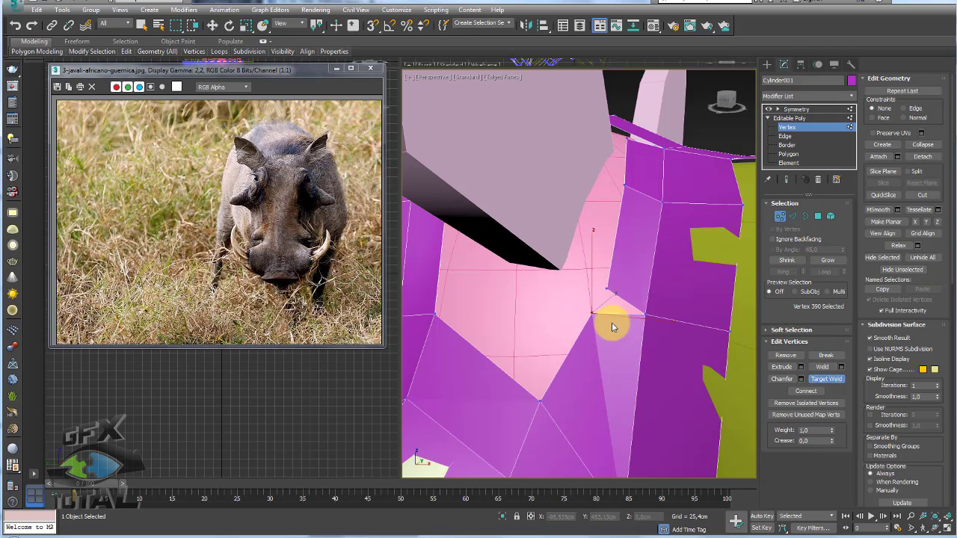
{"action": "scroll", "coordinate": [605, 285], "scroll_direction": "down", "scroll_amount": 5}
Target Weld another ear-base vertex into the head mesh.
{"action": "middle_click_drag", "start_coordinate": [633, 247], "coordinate": [651, 265], "text": "alt"}
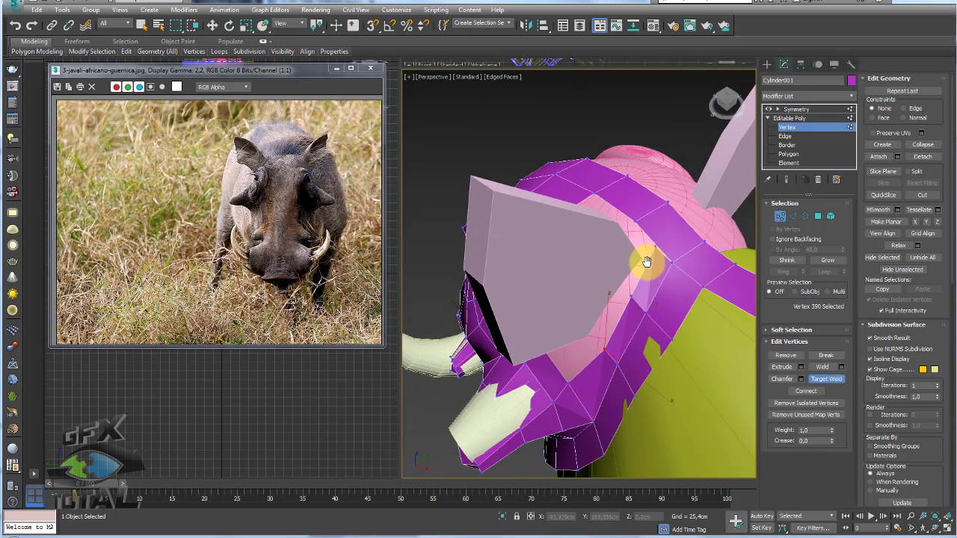
{"action": "left_click", "coordinate": [793, 217]}
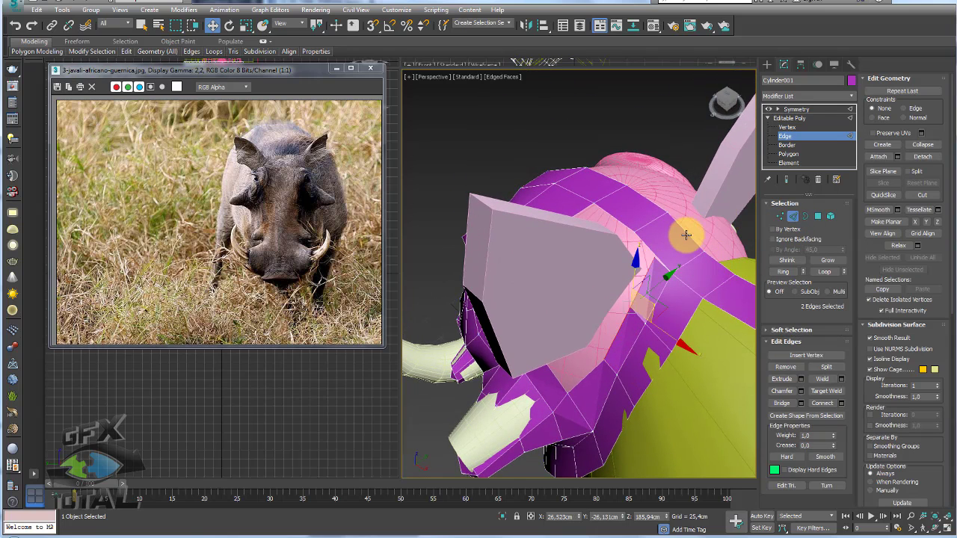
{"action": "left_click", "coordinate": [686, 235]}
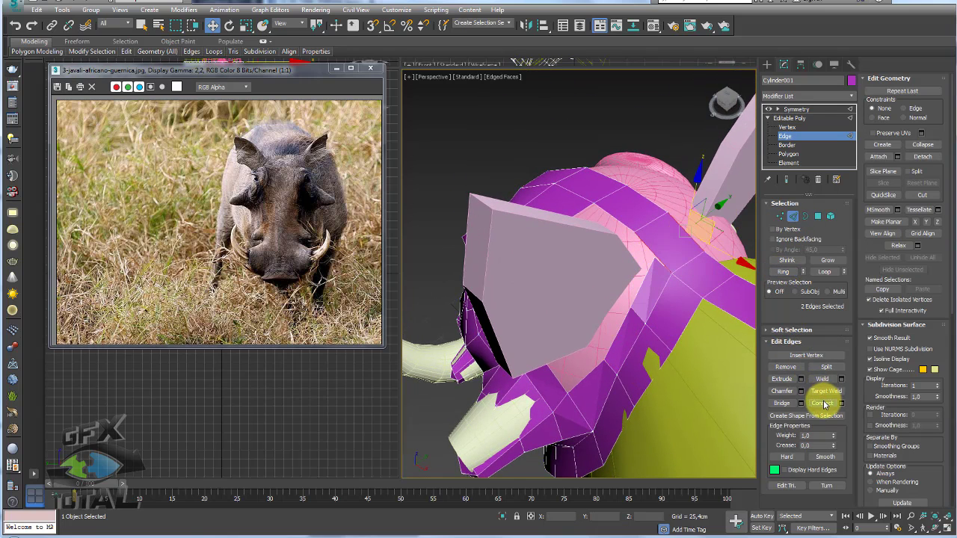
{"action": "left_click", "coordinate": [780, 216]}
{"action": "left_click", "coordinate": [826, 379]}
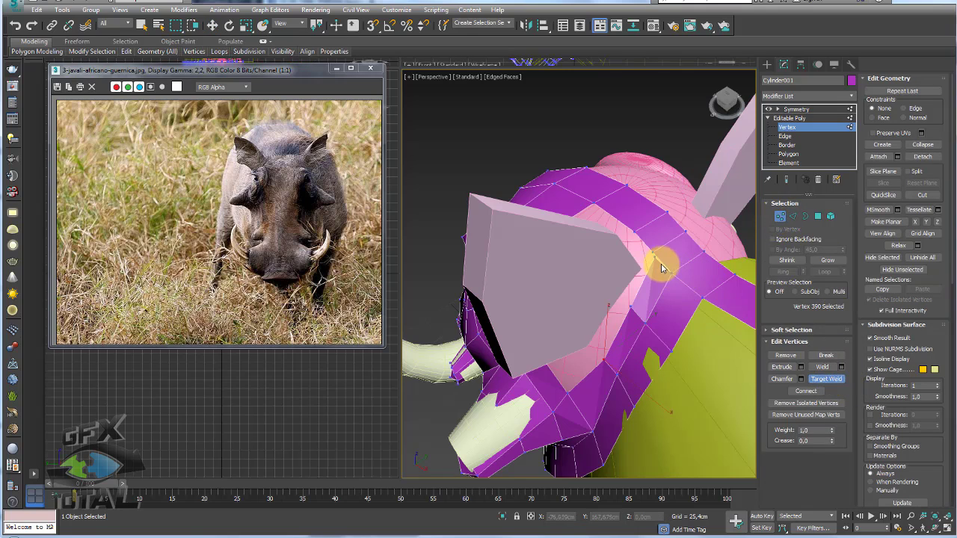
{"action": "key", "text": "w"}
{"action": "mouse_move", "coordinate": [662, 270]}
{"action": "middle_mouse_down", "text": "alt"}
{"action": "mouse_move", "coordinate": [743, 264]}
{"action": "mouse_move", "coordinate": [687, 269]}
{"action": "mouse_move", "coordinate": [678, 286]}
{"action": "mouse_move", "coordinate": [702, 234]}
{"action": "middle_mouse_up", "text": "alt"}
{"action": "scroll", "coordinate": [743, 265], "scroll_direction": "down", "scroll_amount": 5}
{"action": "scroll", "coordinate": [687, 269], "scroll_direction": "up", "scroll_amount": 5}
Select an edge beside the ear, try scaling it, and undo.
{"action": "left_click", "coordinate": [791, 217]}
{"action": "left_click", "coordinate": [673, 270]}
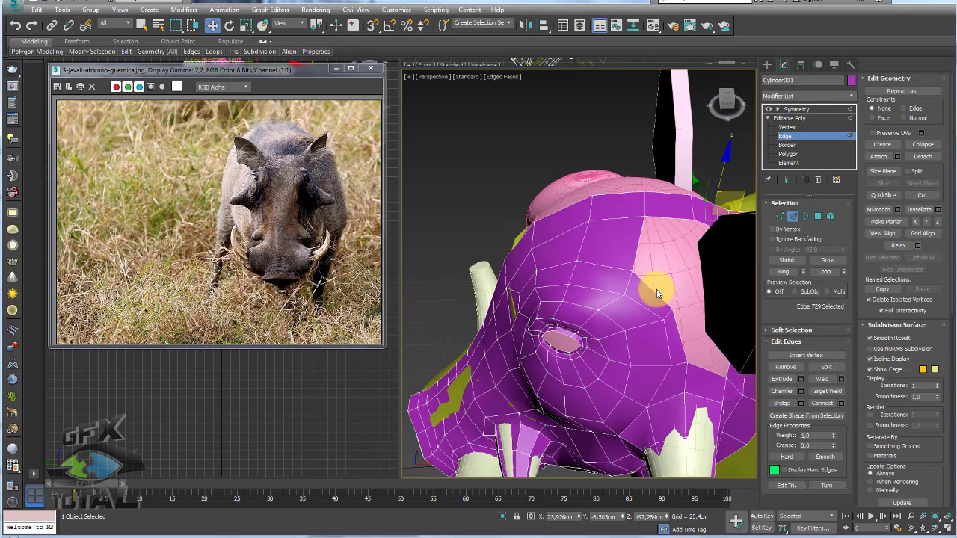
{"action": "left_click", "coordinate": [652, 290]}
{"action": "middle_click_drag", "start_coordinate": [678, 284], "coordinate": [683, 278], "text": "alt"}
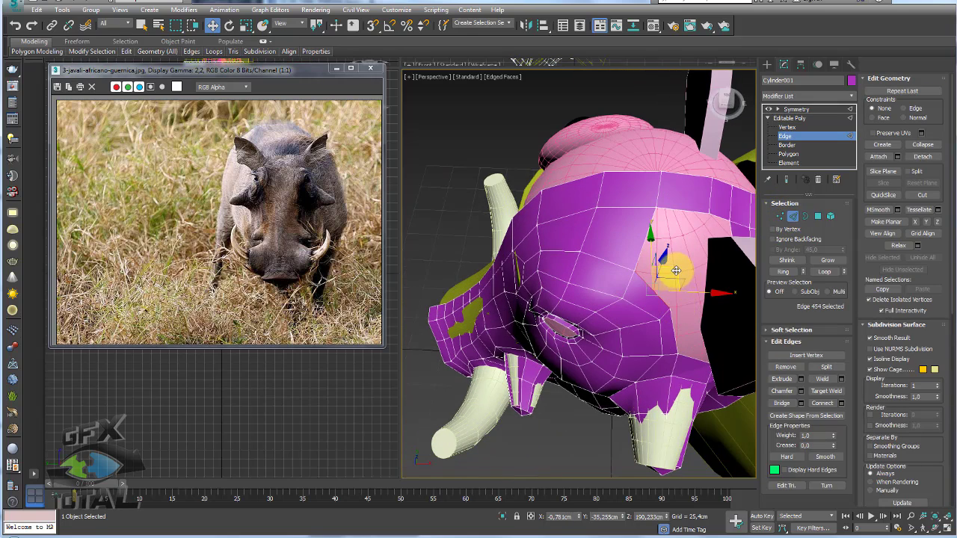
{"action": "left_click", "coordinate": [683, 273]}
{"action": "key", "text": "e"}
{"action": "key", "text": "r"}
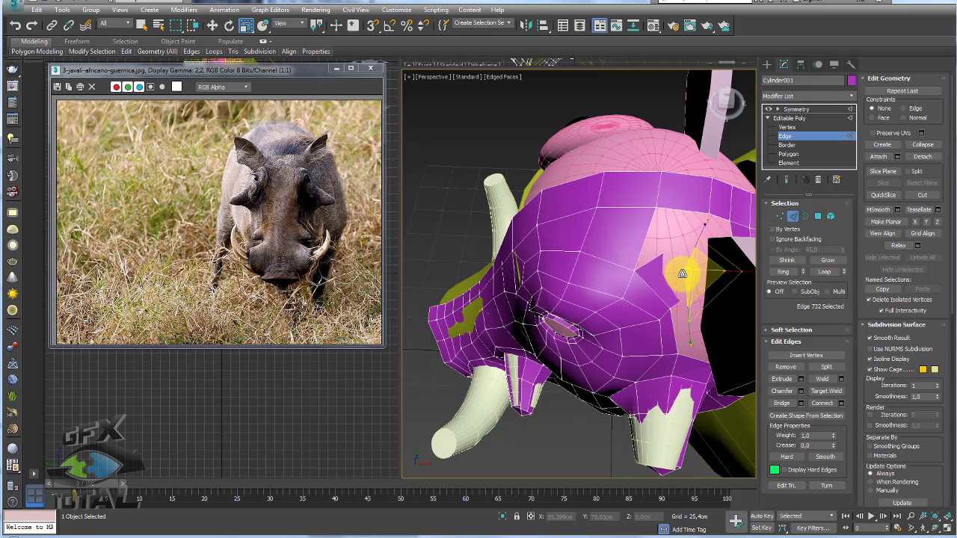
{"action": "key", "text": "ctrl+z"}
{"action": "key", "text": "w"}
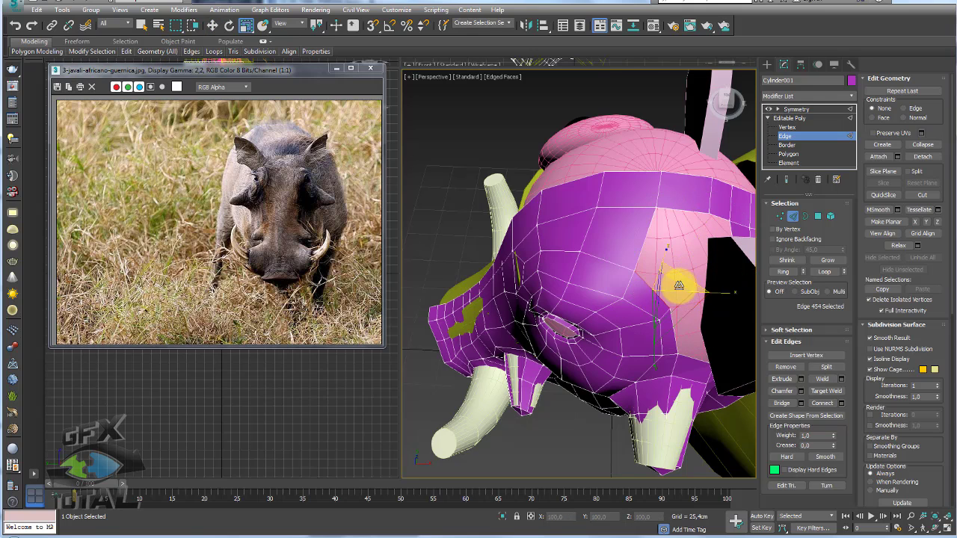
Scale, move and rotate edge 732 beside the ear into a smoother position.
{"action": "left_click", "coordinate": [689, 277]}
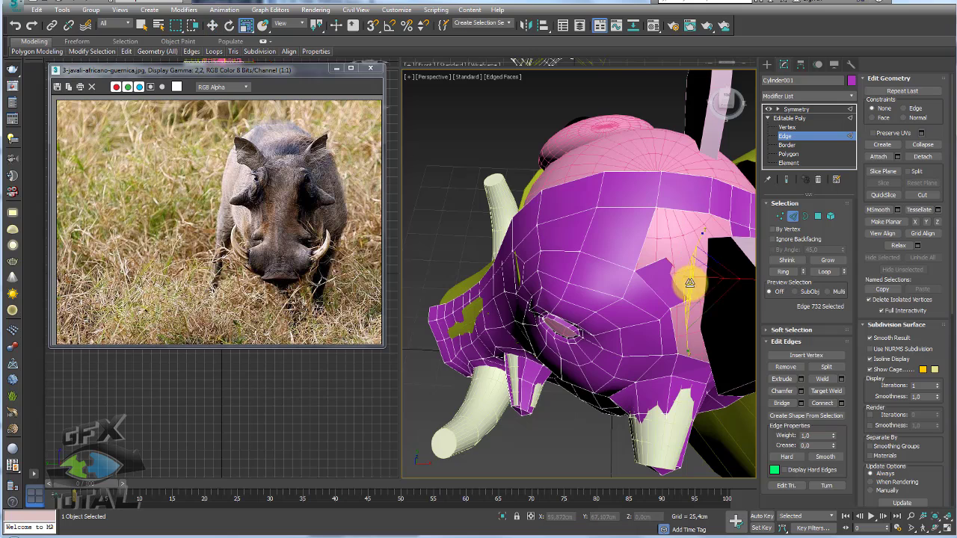
{"action": "key", "text": "r"}
{"action": "key", "text": "w"}
{"action": "middle_click_drag", "start_coordinate": [709, 310], "coordinate": [682, 240], "text": "alt"}
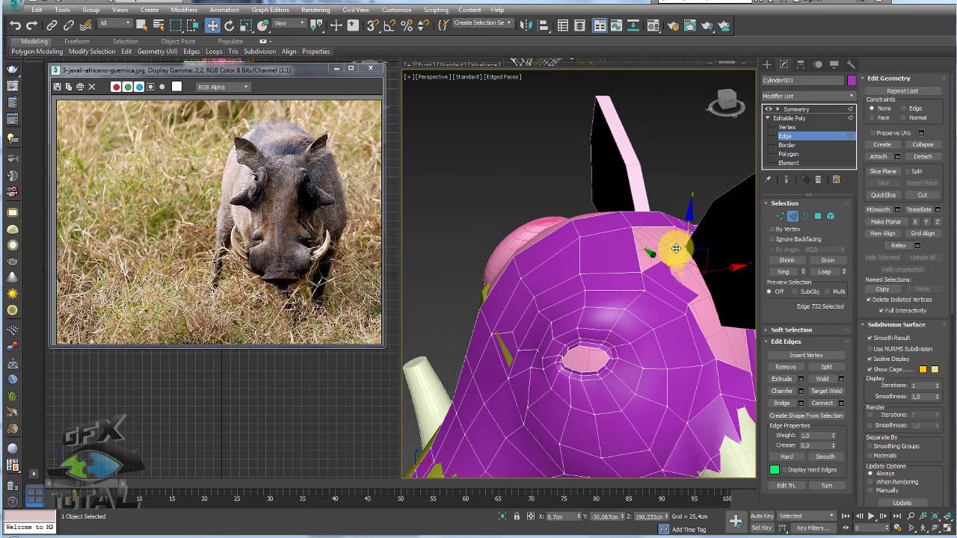
{"action": "key", "text": "e"}
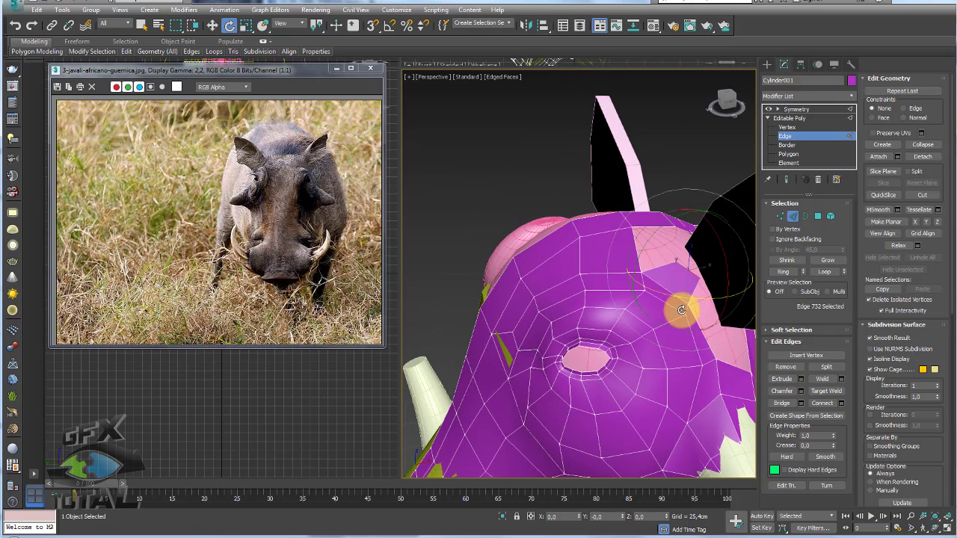
{"action": "key", "text": "w"}
{"action": "mouse_move", "coordinate": [718, 274]}
{"action": "middle_mouse_down", "text": "alt"}
{"action": "mouse_move", "coordinate": [688, 292]}
{"action": "mouse_move", "coordinate": [703, 273]}
{"action": "mouse_move", "coordinate": [683, 261]}
{"action": "middle_mouse_up", "text": "alt"}
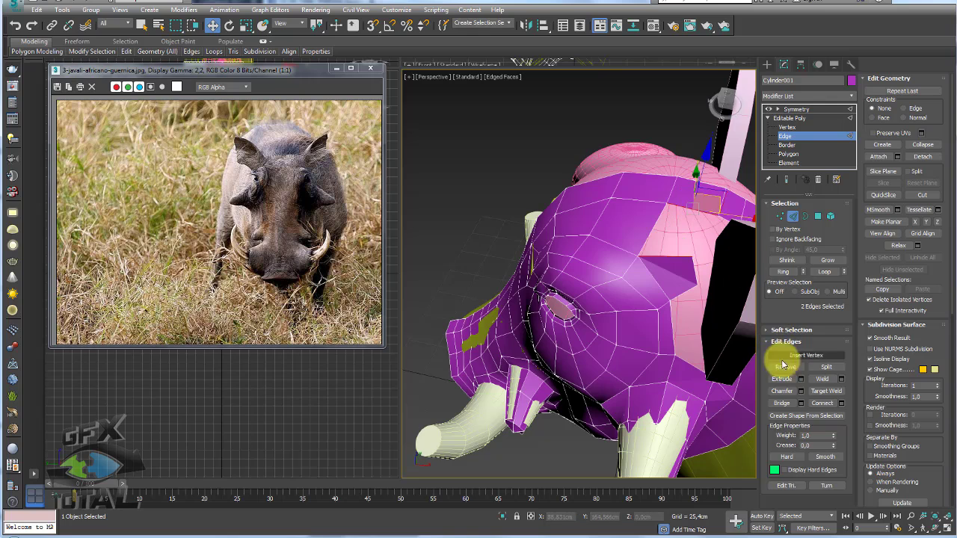
Bridge the two ear-base edges to fill the gap with new faces.
{"action": "left_click", "coordinate": [781, 404]}
{"action": "left_click", "coordinate": [722, 209]}
{"action": "middle_click_drag", "start_coordinate": [721, 209], "coordinate": [746, 174], "text": "alt"}
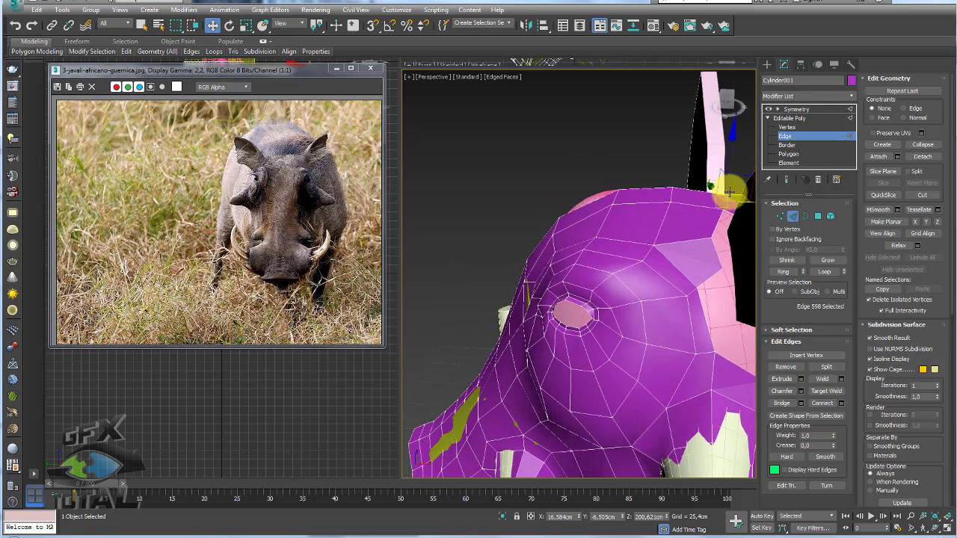
{"action": "mouse_move", "coordinate": [741, 222]}
{"action": "middle_mouse_down", "text": "alt"}
{"action": "mouse_move", "coordinate": [675, 239]}
{"action": "mouse_move", "coordinate": [652, 277]}
{"action": "mouse_move", "coordinate": [745, 222]}
{"action": "middle_mouse_up", "text": "alt"}
Nudge vertex 395 at the ear base slightly left and down.
{"action": "left_click", "coordinate": [779, 216]}
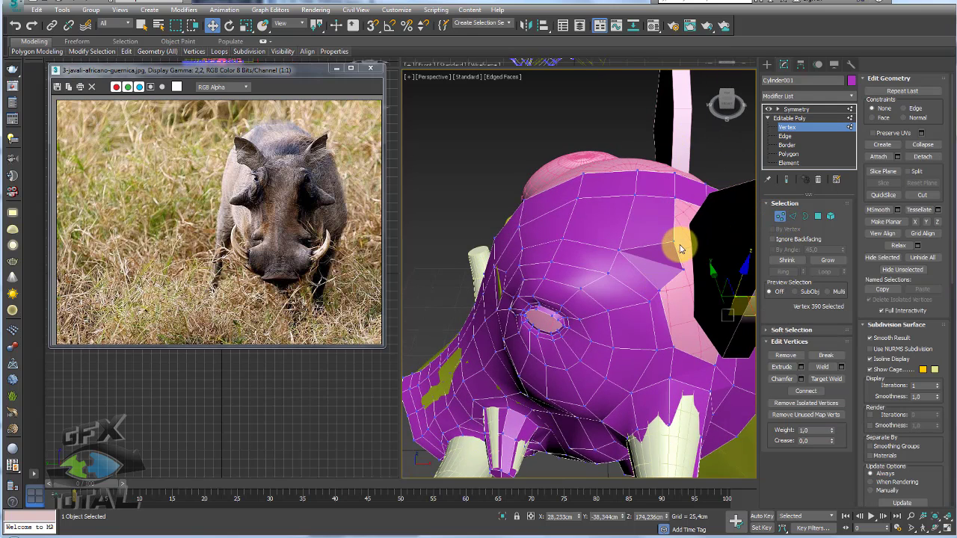
{"action": "left_click", "coordinate": [673, 247]}
{"action": "middle_click_drag", "start_coordinate": [669, 252], "coordinate": [688, 213], "text": "alt"}
{"action": "left_click_drag", "start_coordinate": [687, 212], "coordinate": [680, 218]}
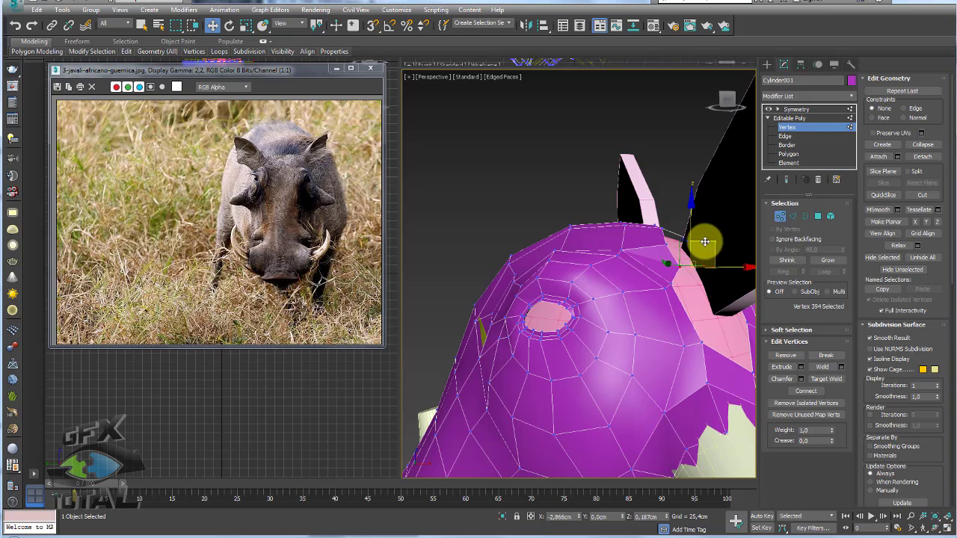
Target Weld the ear-base edge onto its neighbouring edge.
{"action": "left_click", "coordinate": [793, 216]}
{"action": "left_click", "coordinate": [681, 271]}
{"action": "mouse_move", "coordinate": [680, 271]}
{"action": "middle_mouse_down", "text": "alt"}
{"action": "mouse_move", "coordinate": [690, 333]}
{"action": "mouse_move", "coordinate": [688, 267]}
{"action": "mouse_move", "coordinate": [732, 258]}
{"action": "middle_mouse_up", "text": "alt"}
{"action": "left_click", "coordinate": [707, 277]}
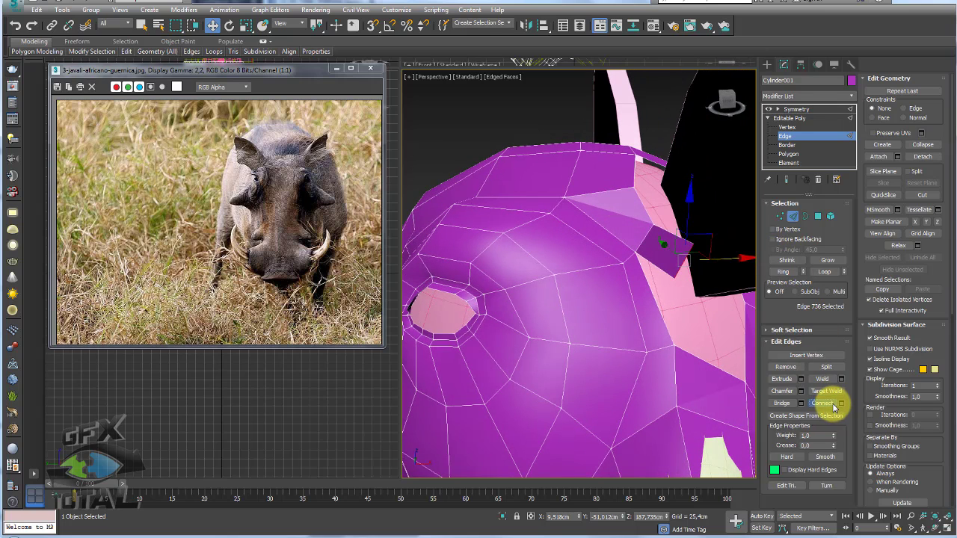
{"action": "left_click", "coordinate": [829, 393]}
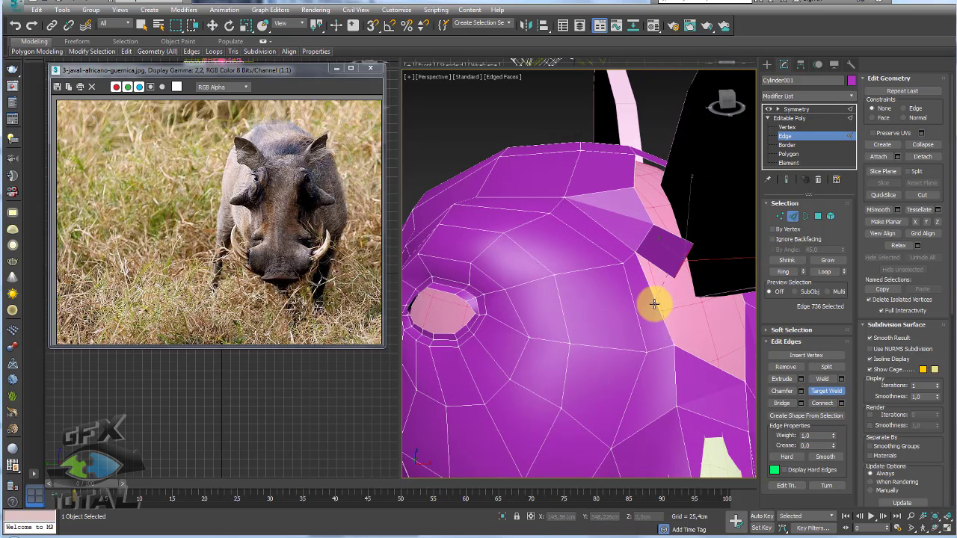
{"action": "left_click", "coordinate": [652, 299]}
Slide vertex 394 into place at the ear base.
{"action": "left_click", "coordinate": [780, 216]}
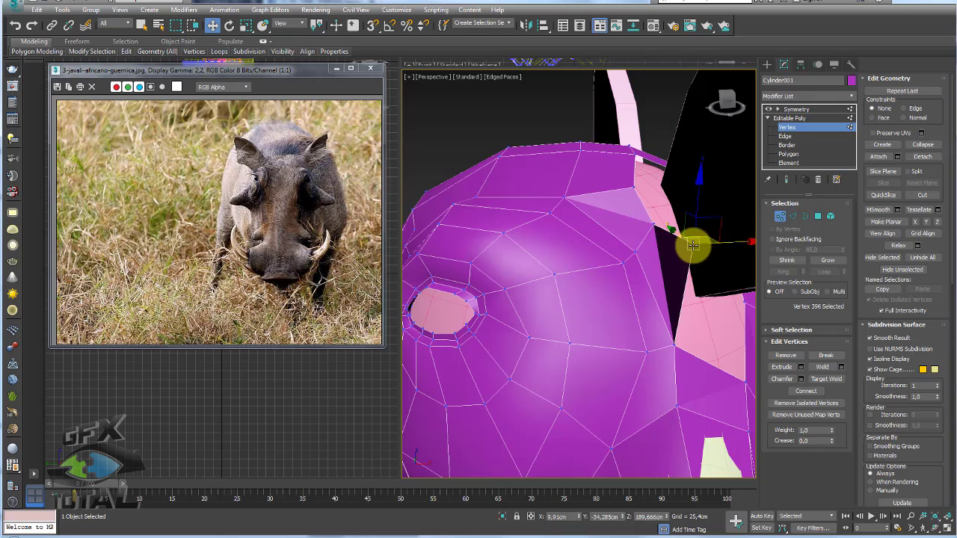
{"action": "middle_click_drag", "start_coordinate": [693, 246], "coordinate": [711, 220], "text": "alt"}
{"action": "mouse_move", "coordinate": [711, 220]}
{"action": "left_mouse_down"}
{"action": "mouse_move", "coordinate": [726, 247]}
{"action": "mouse_move", "coordinate": [724, 299]}
{"action": "left_mouse_up"}
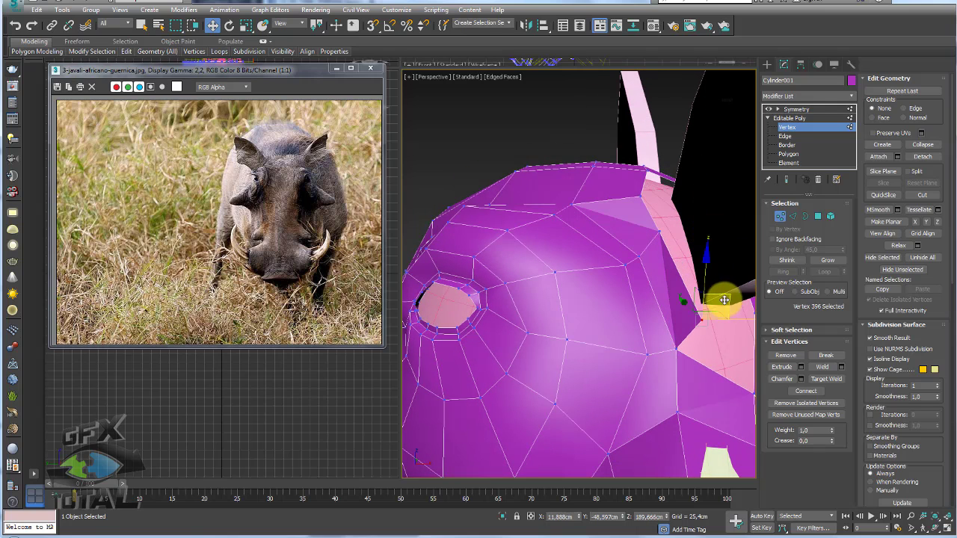
{"action": "mouse_move", "coordinate": [724, 300]}
{"action": "middle_mouse_down", "text": "alt"}
{"action": "mouse_move", "coordinate": [651, 292]}
{"action": "mouse_move", "coordinate": [760, 315]}
{"action": "mouse_move", "coordinate": [744, 364]}
{"action": "mouse_move", "coordinate": [585, 331]}
{"action": "mouse_move", "coordinate": [618, 347]}
{"action": "mouse_move", "coordinate": [755, 230]}
{"action": "middle_mouse_up", "text": "alt"}
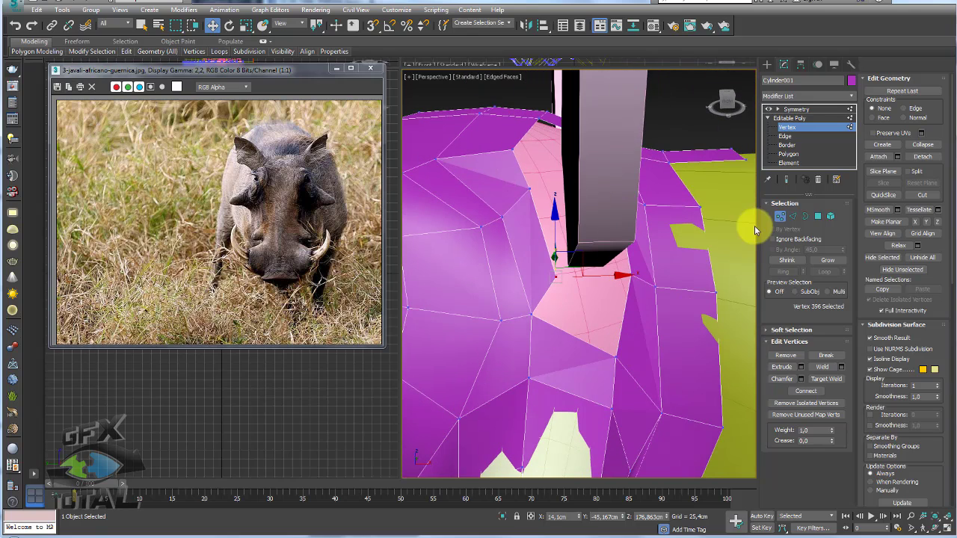
Connect the selected edges with a new edge, then pick two ear-base edges.
{"action": "left_click", "coordinate": [793, 216]}
{"action": "mouse_move", "coordinate": [679, 316]}
{"action": "middle_mouse_down", "text": "alt"}
{"action": "mouse_move", "coordinate": [720, 350]}
{"action": "mouse_move", "coordinate": [589, 338]}
{"action": "mouse_move", "coordinate": [679, 316]}
{"action": "middle_mouse_up", "text": "alt"}
{"action": "left_click", "coordinate": [822, 404]}
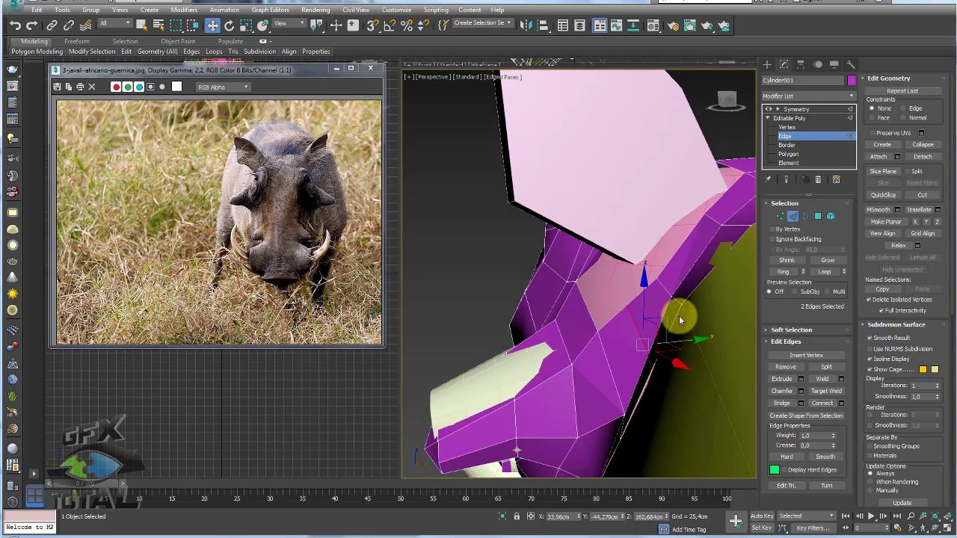
{"action": "left_click", "coordinate": [603, 301]}
{"action": "middle_click_drag", "start_coordinate": [589, 271], "coordinate": [648, 292], "text": "alt"}
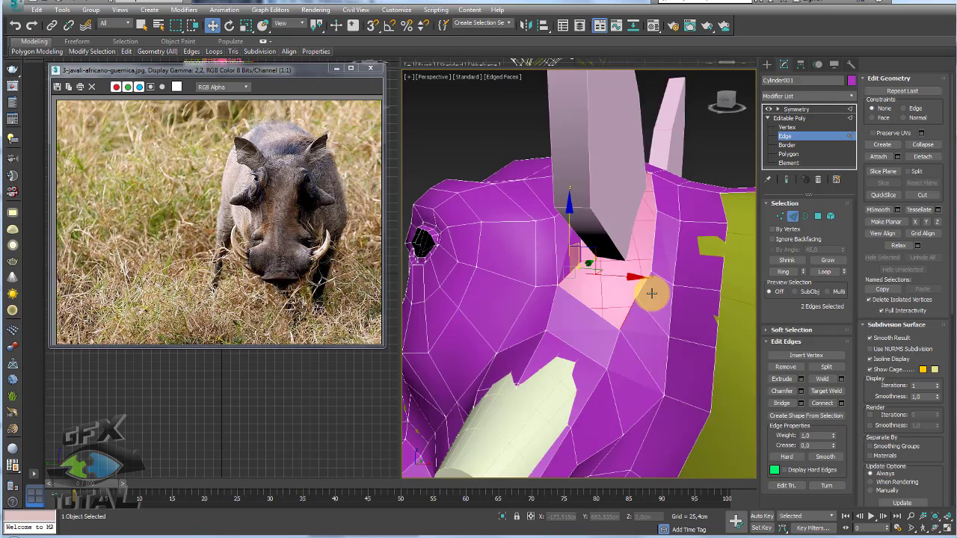
{"action": "left_click", "coordinate": [794, 391]}
{"action": "mouse_move", "coordinate": [675, 355]}
{"action": "middle_mouse_down", "text": "alt"}
{"action": "mouse_move", "coordinate": [690, 353]}
{"action": "mouse_move", "coordinate": [641, 325]}
{"action": "middle_mouse_up", "text": "alt"}
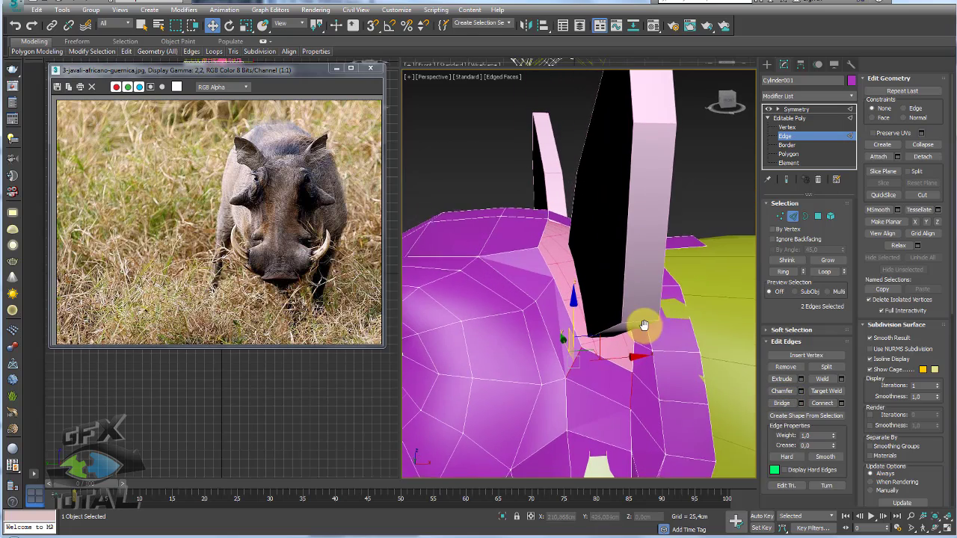
{"action": "mouse_move", "coordinate": [594, 299]}
{"action": "middle_mouse_down", "text": "alt"}
{"action": "mouse_move", "coordinate": [587, 308]}
{"action": "mouse_move", "coordinate": [598, 299]}
{"action": "middle_mouse_up", "text": "alt"}
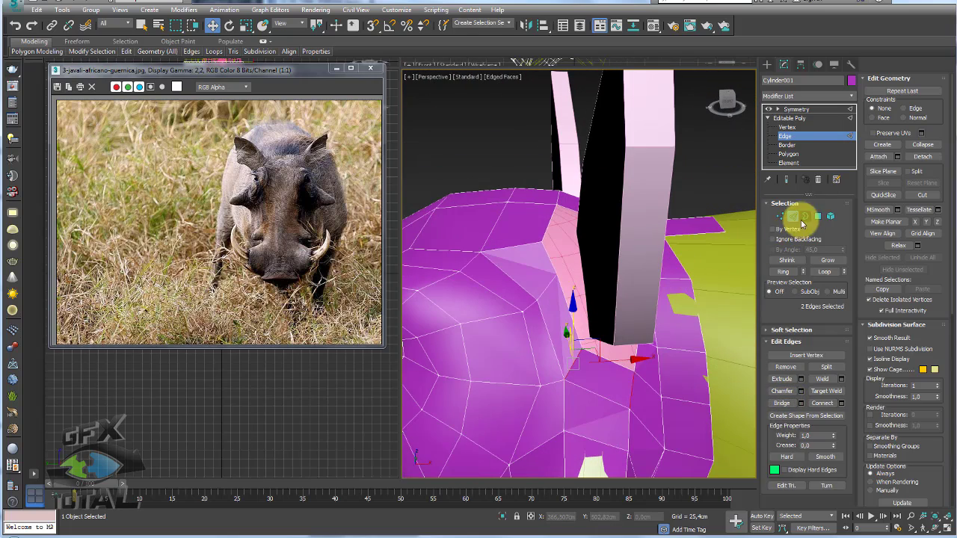
Check the ear opening in Border mode, then Ctrl-select the loop edges around it.
{"action": "left_click", "coordinate": [805, 216]}
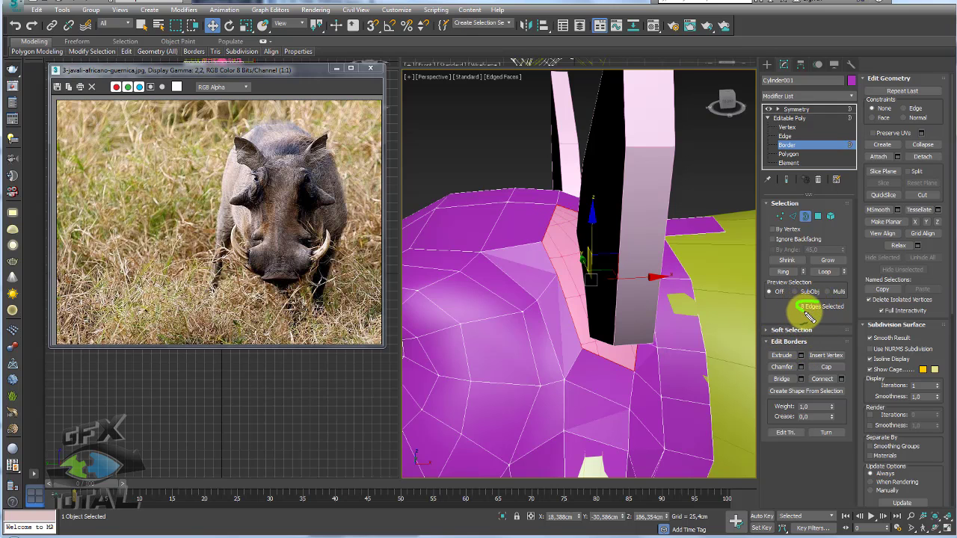
{"action": "mouse_move", "coordinate": [692, 315]}
{"action": "middle_mouse_down", "text": "alt"}
{"action": "mouse_move", "coordinate": [658, 316]}
{"action": "mouse_move", "coordinate": [607, 252]}
{"action": "mouse_move", "coordinate": [572, 239]}
{"action": "mouse_move", "coordinate": [512, 254]}
{"action": "mouse_move", "coordinate": [531, 256]}
{"action": "middle_mouse_up", "text": "alt"}
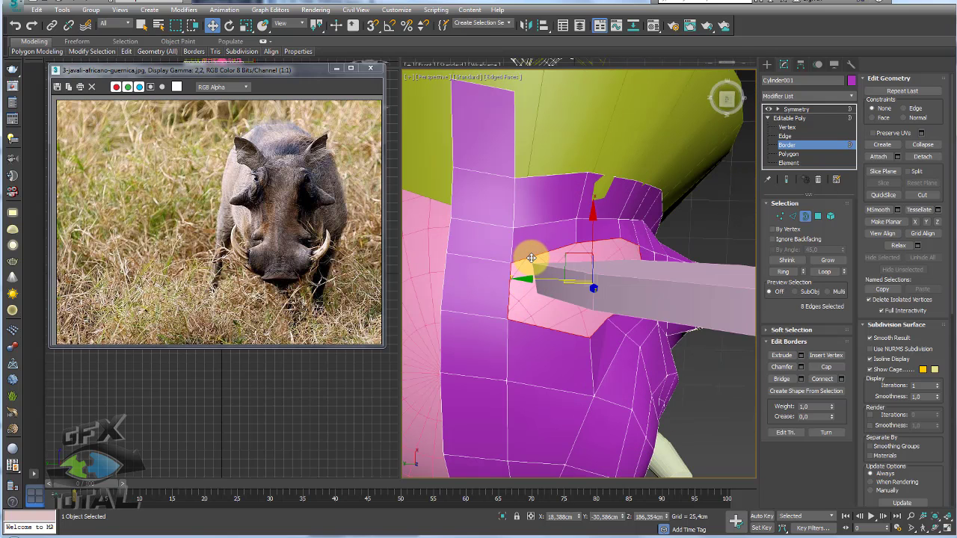
{"action": "left_click", "coordinate": [794, 219]}
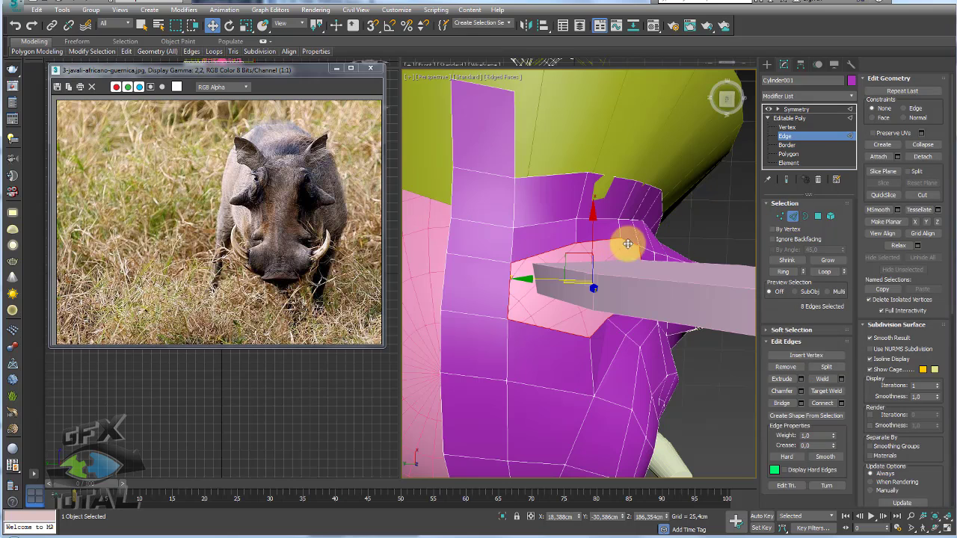
{"action": "left_click", "coordinate": [604, 244]}
{"action": "left_click", "coordinate": [551, 250], "text": "ctrl"}
{"action": "left_click", "coordinate": [624, 266], "text": "ctrl"}
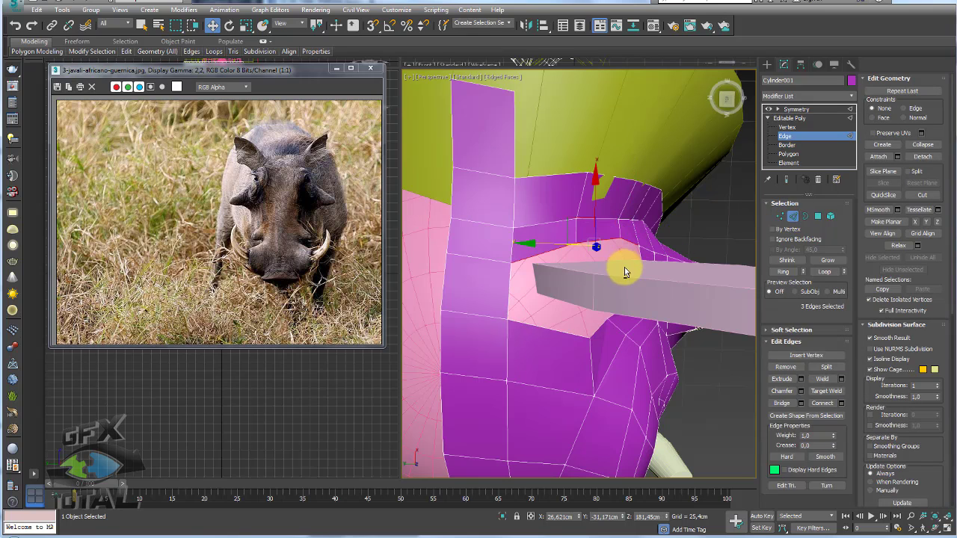
{"action": "mouse_move", "coordinate": [624, 267]}
{"action": "middle_mouse_down", "text": "alt"}
{"action": "mouse_move", "coordinate": [516, 241]}
{"action": "mouse_move", "coordinate": [593, 242]}
{"action": "mouse_move", "coordinate": [545, 316]}
{"action": "middle_mouse_up", "text": "alt"}
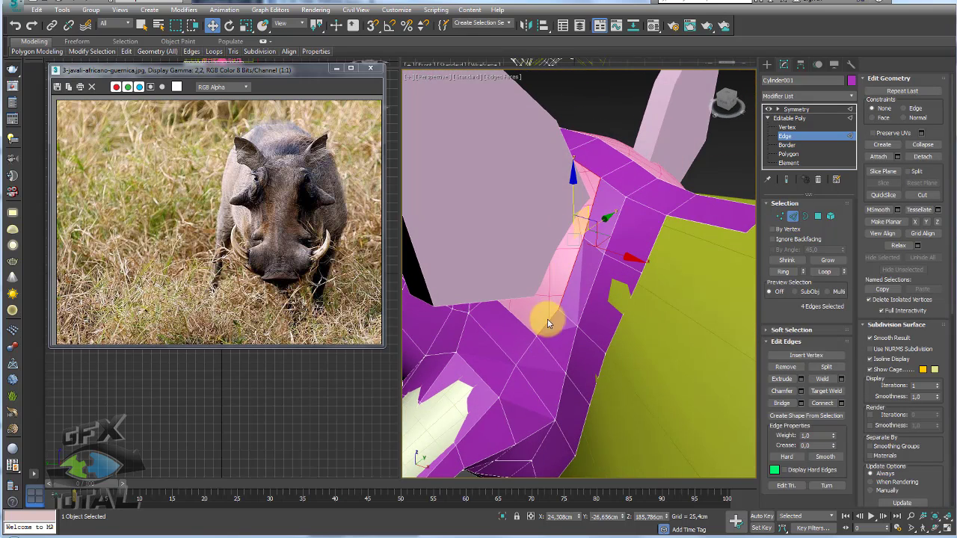
Pull the selected ear edges down and right, then shift the ear vertices left.
{"action": "mouse_move", "coordinate": [617, 316]}
{"action": "middle_mouse_down", "text": "alt"}
{"action": "mouse_move", "coordinate": [573, 290]}
{"action": "mouse_move", "coordinate": [596, 252]}
{"action": "mouse_move", "coordinate": [596, 216]}
{"action": "mouse_move", "coordinate": [485, 100]}
{"action": "mouse_move", "coordinate": [609, 271]}
{"action": "mouse_move", "coordinate": [621, 242]}
{"action": "mouse_move", "coordinate": [604, 246]}
{"action": "mouse_move", "coordinate": [615, 241]}
{"action": "middle_mouse_up", "text": "alt"}
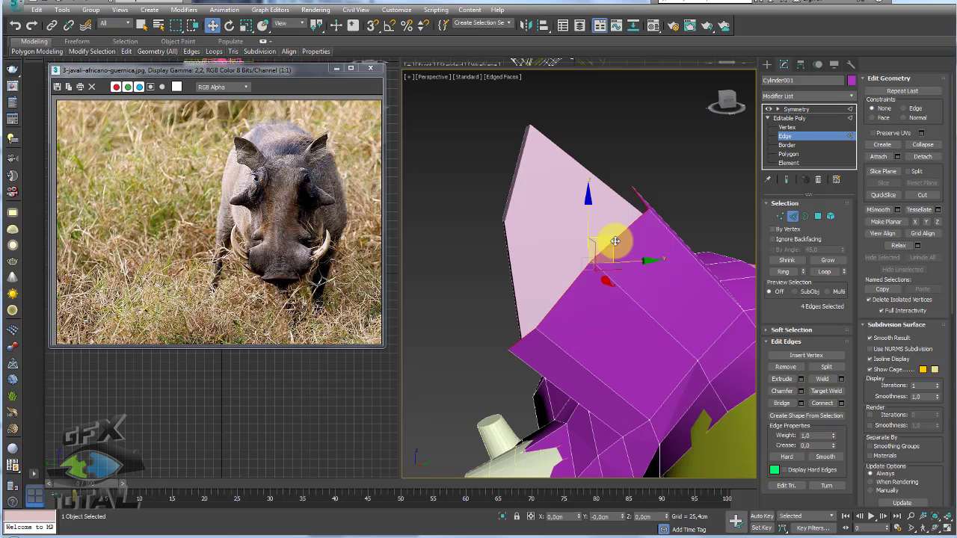
{"action": "mouse_move", "coordinate": [614, 241]}
{"action": "left_mouse_down"}
{"action": "mouse_move", "coordinate": [636, 267]}
{"action": "mouse_move", "coordinate": [634, 258]}
{"action": "mouse_move", "coordinate": [609, 277]}
{"action": "mouse_move", "coordinate": [625, 274]}
{"action": "left_mouse_up"}
{"action": "key", "text": "r"}
{"action": "key", "text": "w"}
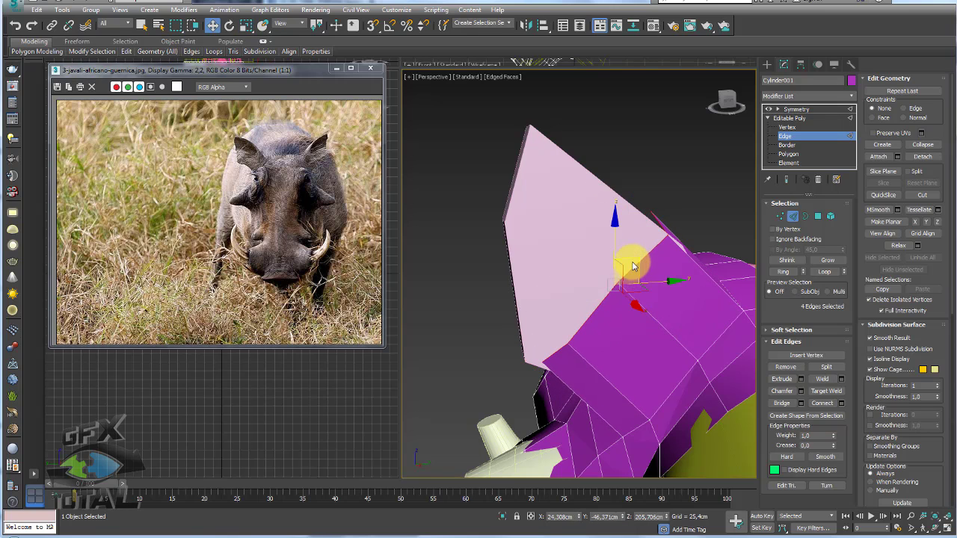
{"action": "mouse_move", "coordinate": [631, 329]}
{"action": "middle_mouse_down", "text": "alt"}
{"action": "mouse_move", "coordinate": [614, 382]}
{"action": "mouse_move", "coordinate": [694, 303]}
{"action": "mouse_move", "coordinate": [640, 275]}
{"action": "mouse_move", "coordinate": [620, 338]}
{"action": "middle_mouse_up", "text": "alt"}
{"action": "left_click", "coordinate": [782, 219]}
{"action": "left_click_drag", "start_coordinate": [620, 337], "coordinate": [583, 338]}
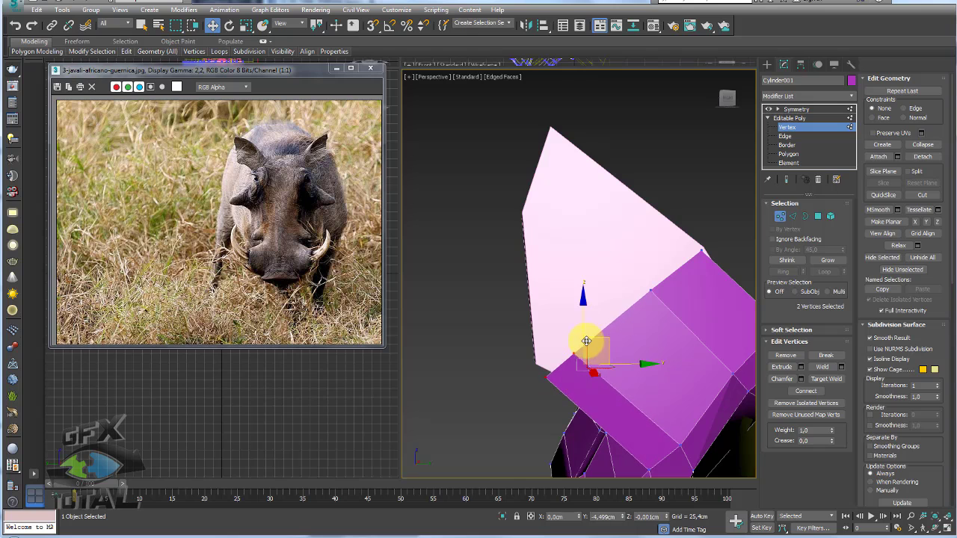
Raise the ear's top edges, squeeze them inward and tilt them slightly into a tip.
{"action": "key", "text": "e"}
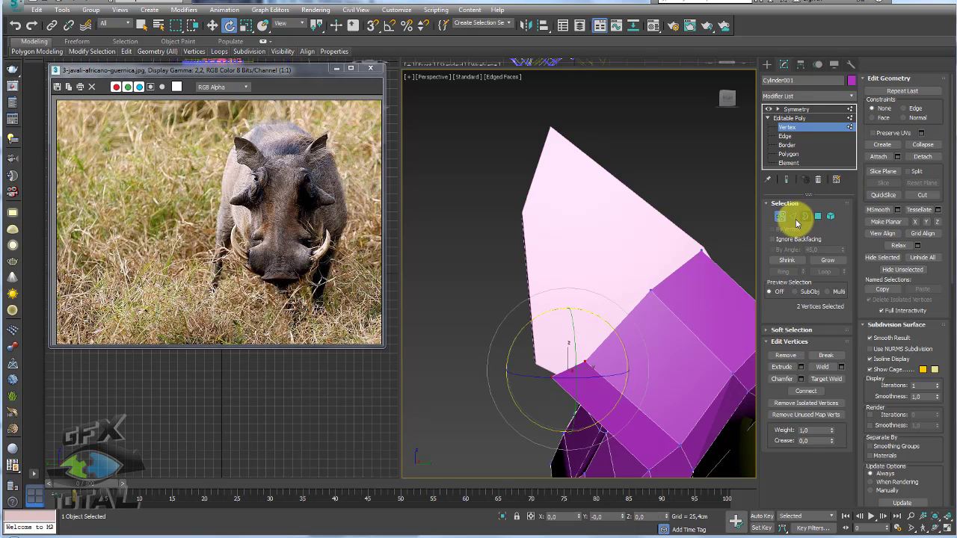
{"action": "left_click", "coordinate": [794, 217]}
{"action": "key", "text": "w"}
{"action": "mouse_move", "coordinate": [666, 274]}
{"action": "left_mouse_down"}
{"action": "mouse_move", "coordinate": [641, 231]}
{"action": "mouse_move", "coordinate": [611, 216]}
{"action": "mouse_move", "coordinate": [604, 177]}
{"action": "left_mouse_up"}
{"action": "key", "text": "e"}
{"action": "key", "text": "r"}
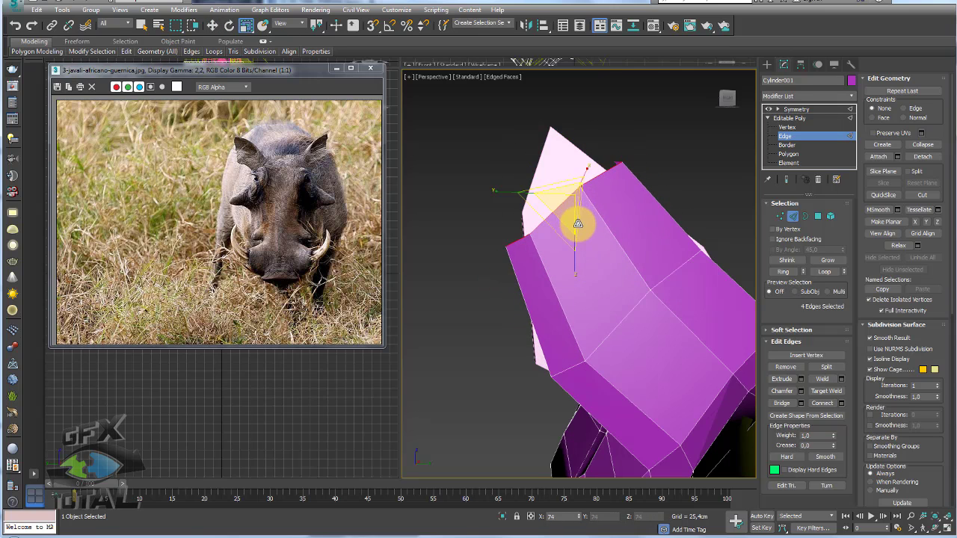
{"action": "mouse_move", "coordinate": [578, 224]}
{"action": "left_mouse_down"}
{"action": "mouse_move", "coordinate": [582, 235]}
{"action": "mouse_move", "coordinate": [541, 214]}
{"action": "mouse_move", "coordinate": [566, 202]}
{"action": "mouse_move", "coordinate": [539, 252]}
{"action": "mouse_move", "coordinate": [572, 225]}
{"action": "left_mouse_up"}
{"action": "key", "text": "e"}
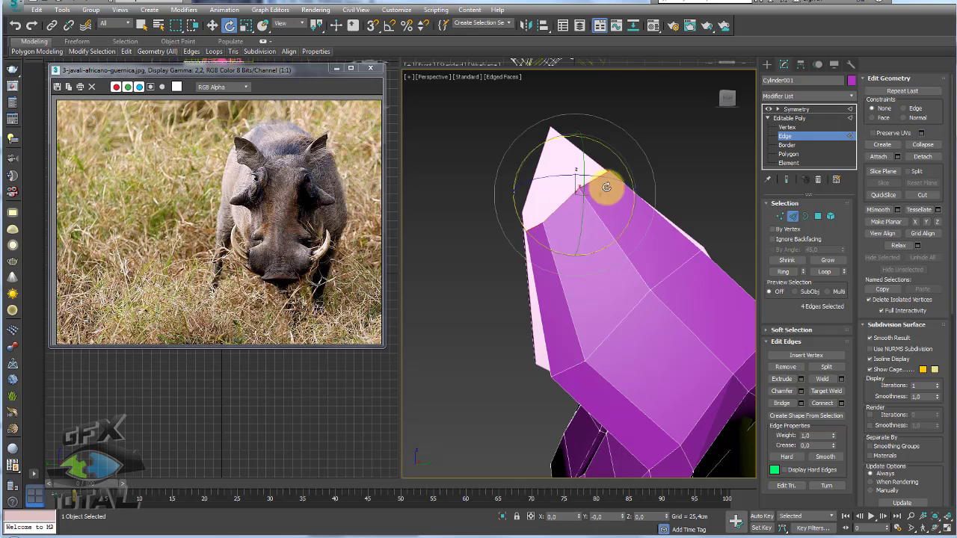
{"action": "left_click_drag", "start_coordinate": [618, 161], "coordinate": [615, 158]}
Undo and redo the ear-tip narrowing to compare, then view the whole mirrored head.
{"action": "key", "text": "w"}
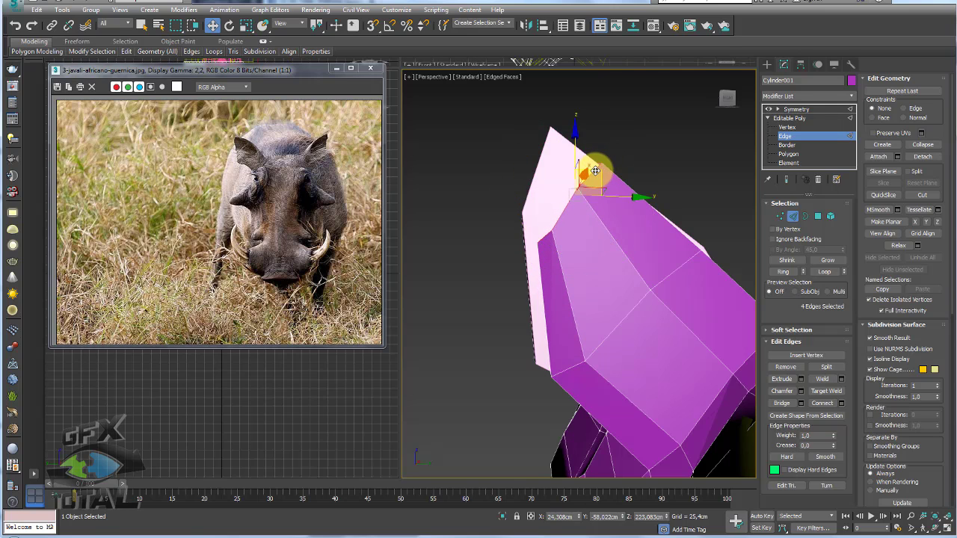
{"action": "key", "text": "ctrl+z"}
{"action": "key", "text": "e"}
{"action": "key", "text": "r"}
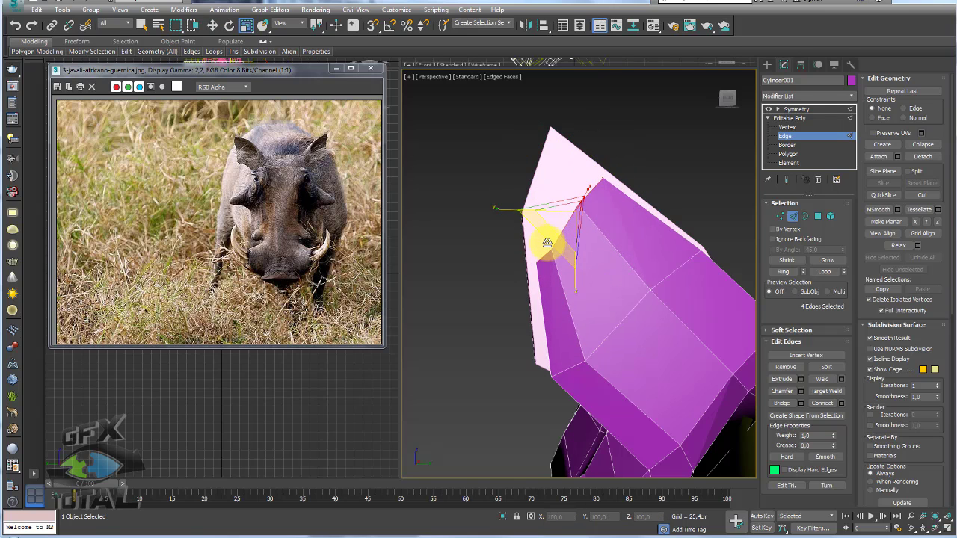
{"action": "key", "text": "ctrl+z"}
{"action": "key", "text": "w"}
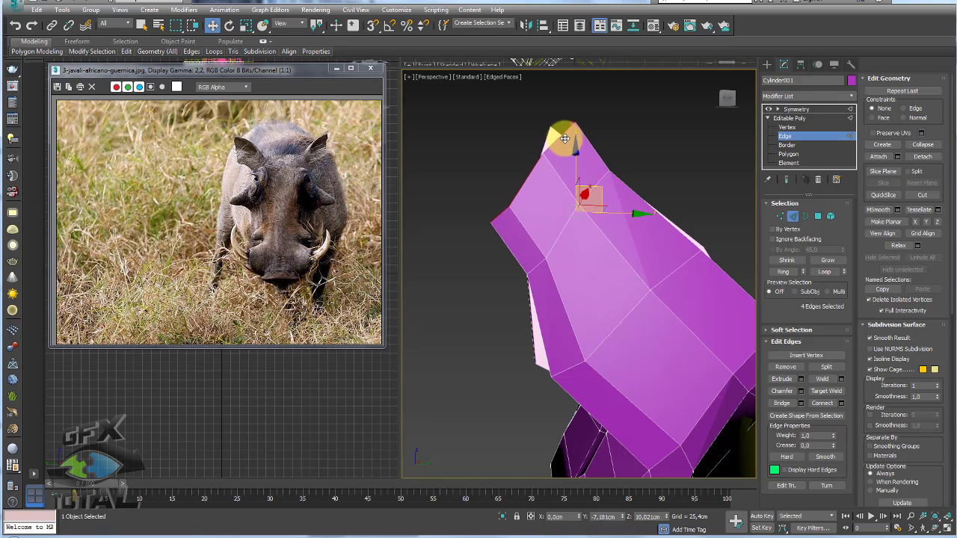
{"action": "key", "text": "ctrl+y"}
{"action": "key", "text": "e"}
{"action": "key", "text": "r"}
{"action": "key", "text": "w"}
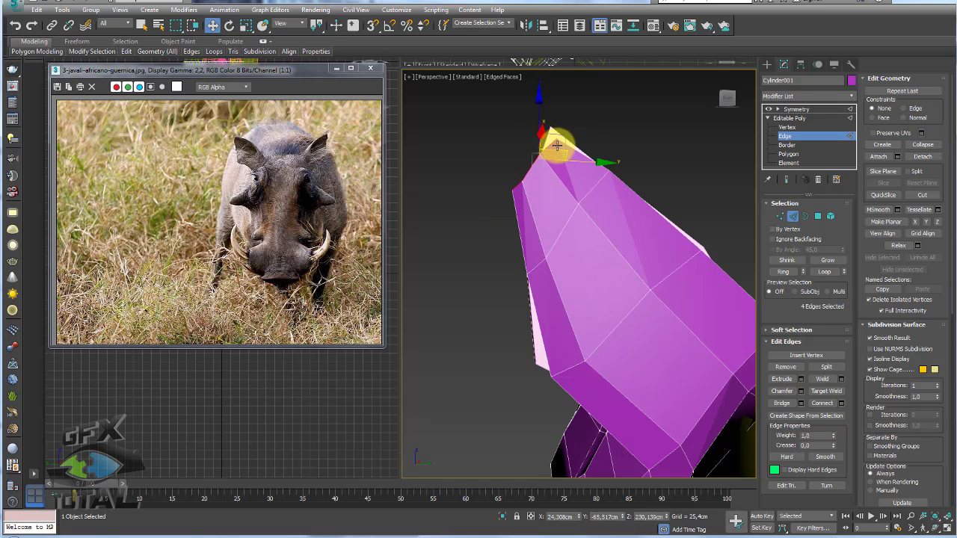
{"action": "key", "text": "ctrl+z"}
{"action": "key", "text": "ctrl+y"}
{"action": "key", "text": "e"}
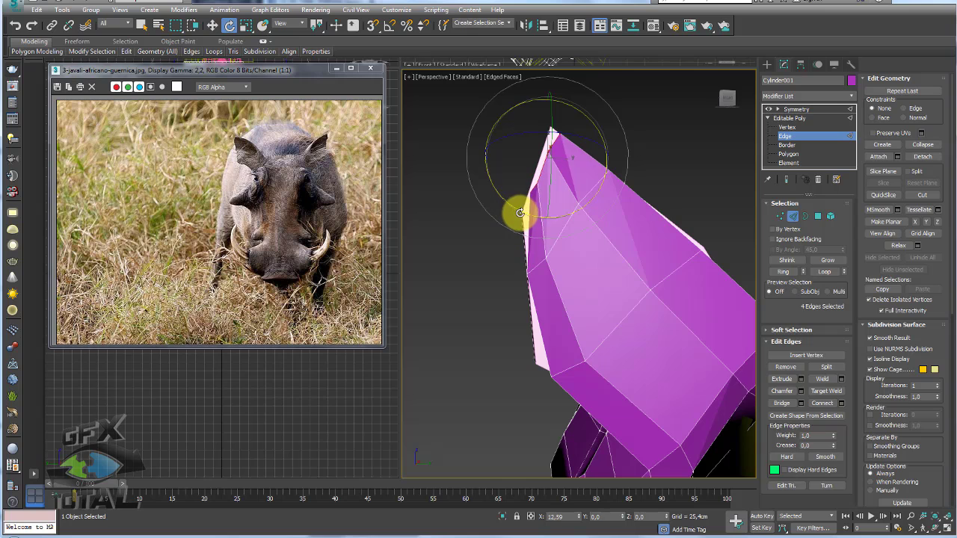
{"action": "key", "text": "w"}
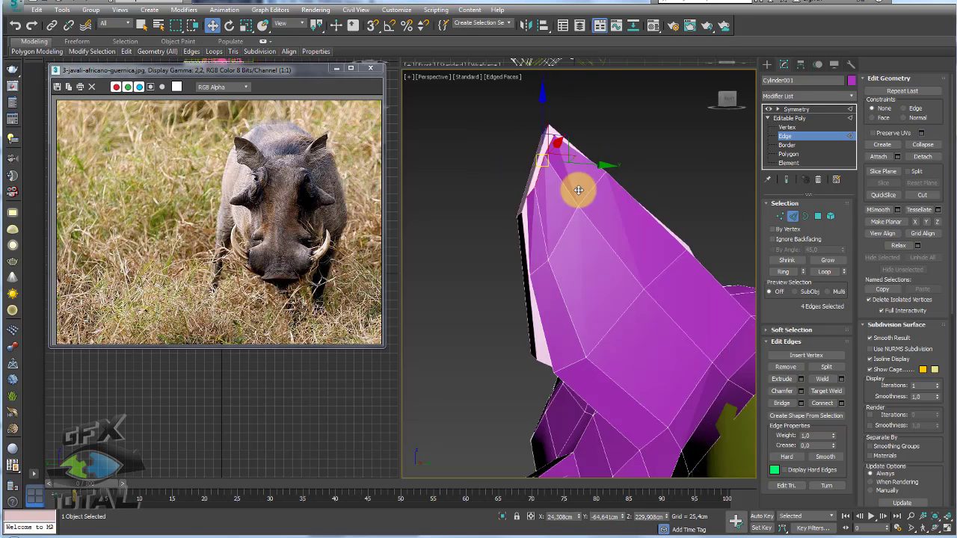
{"action": "mouse_move", "coordinate": [577, 187]}
{"action": "middle_mouse_down", "text": "alt"}
{"action": "mouse_move", "coordinate": [551, 220]}
{"action": "mouse_move", "coordinate": [657, 267]}
{"action": "middle_mouse_up", "text": "alt"}
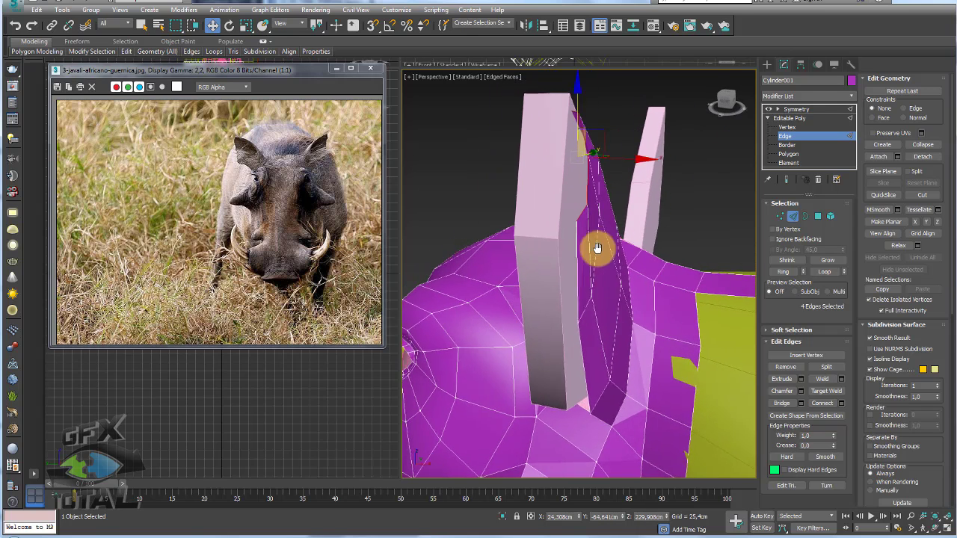
{"action": "left_click", "coordinate": [791, 110]}
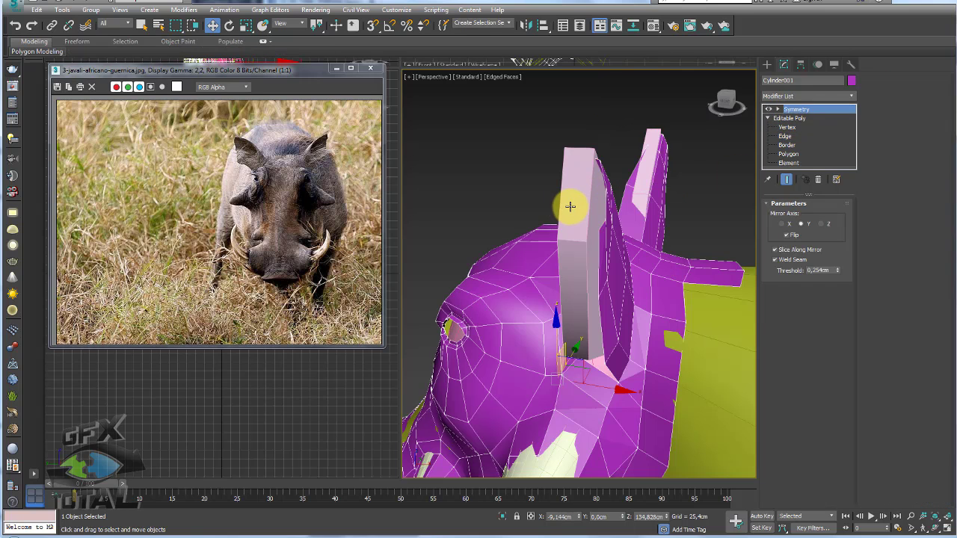
Reselect the warthog head mesh and switch to vertex editing.
{"action": "right_click", "coordinate": [571, 202]}
{"action": "left_click", "coordinate": [601, 181]}
{"action": "left_click", "coordinate": [601, 182]}
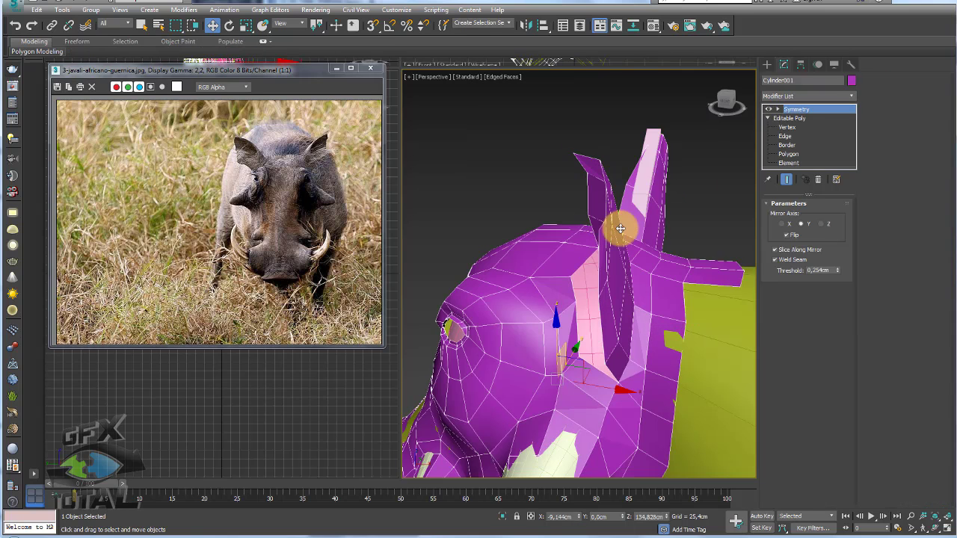
{"action": "middle_click_drag", "start_coordinate": [620, 229], "coordinate": [624, 246], "text": "alt"}
{"action": "left_click", "coordinate": [787, 127]}
{"action": "mouse_move", "coordinate": [671, 178]}
{"action": "middle_mouse_down", "text": "alt"}
{"action": "mouse_move", "coordinate": [534, 294]}
{"action": "mouse_move", "coordinate": [549, 312]}
{"action": "middle_mouse_up", "text": "alt"}
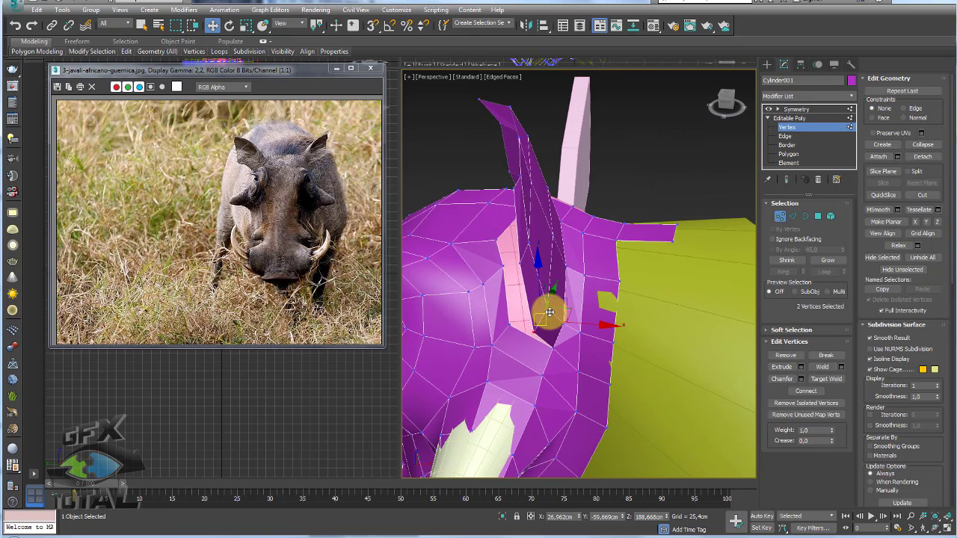
Select three eye-socket vertices and slide them sideways.
{"action": "left_click", "coordinate": [526, 241], "text": "ctrl"}
{"action": "left_click", "coordinate": [515, 178], "text": "ctrl"}
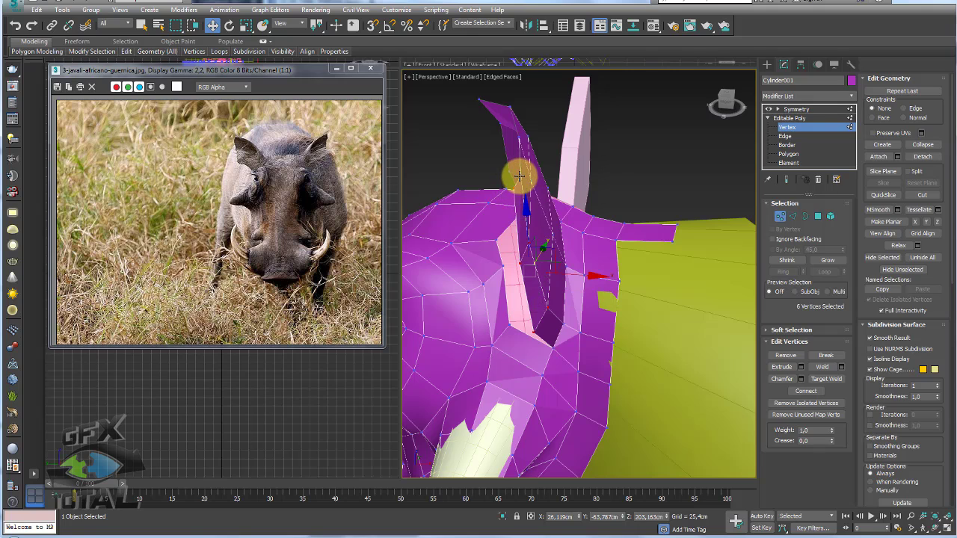
{"action": "mouse_move", "coordinate": [517, 171]}
{"action": "middle_mouse_down", "text": "alt"}
{"action": "mouse_move", "coordinate": [517, 220]}
{"action": "mouse_move", "coordinate": [582, 271]}
{"action": "middle_mouse_up", "text": "alt"}
{"action": "mouse_move", "coordinate": [582, 271]}
{"action": "left_mouse_down"}
{"action": "mouse_move", "coordinate": [561, 267]}
{"action": "mouse_move", "coordinate": [562, 284]}
{"action": "left_mouse_up"}
{"action": "middle_click_drag", "start_coordinate": [562, 284], "coordinate": [558, 281], "text": "alt"}
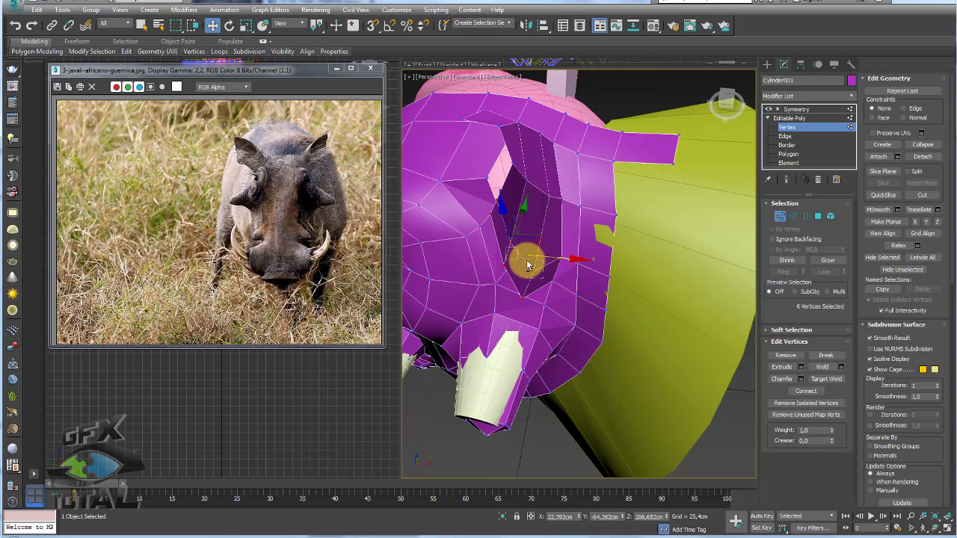
{"action": "left_click", "coordinate": [528, 265], "text": "alt"}
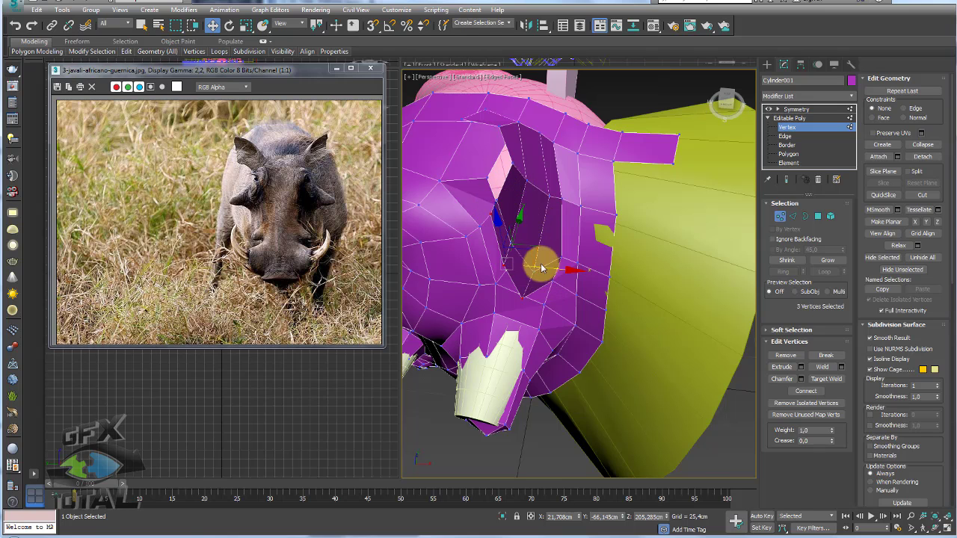
{"action": "left_click", "coordinate": [519, 271], "text": "alt"}
{"action": "mouse_move", "coordinate": [517, 273]}
{"action": "middle_mouse_down", "text": "alt"}
{"action": "mouse_move", "coordinate": [586, 252]}
{"action": "mouse_move", "coordinate": [616, 269]}
{"action": "mouse_move", "coordinate": [695, 285]}
{"action": "mouse_move", "coordinate": [673, 277]}
{"action": "mouse_move", "coordinate": [647, 241]}
{"action": "middle_mouse_up", "text": "alt"}
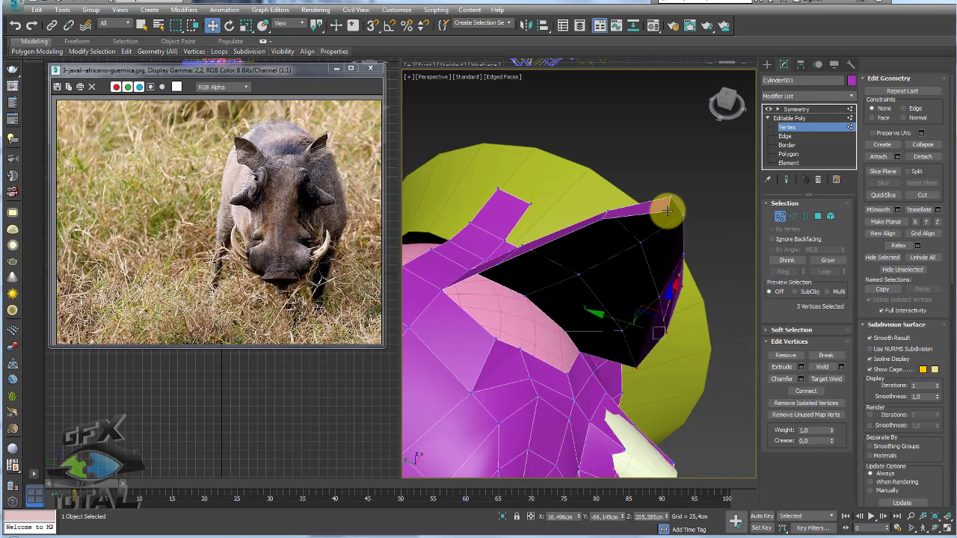
{"action": "mouse_move", "coordinate": [676, 204]}
{"action": "middle_mouse_down", "text": "alt"}
{"action": "mouse_move", "coordinate": [609, 224]}
{"action": "mouse_move", "coordinate": [711, 217]}
{"action": "middle_mouse_up", "text": "alt"}
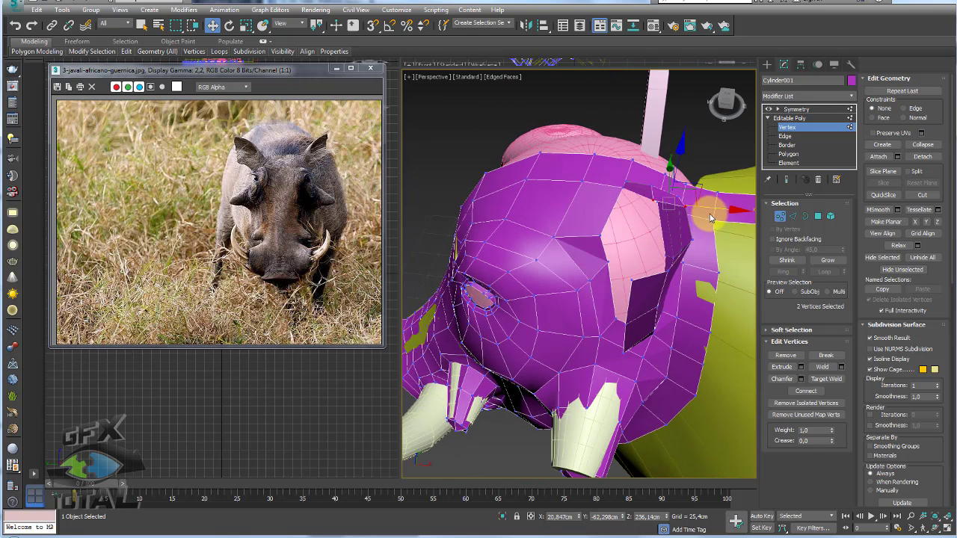
Select the ear-base vertices and pull them down so the ear tucks against the head.
{"action": "key", "text": "r"}
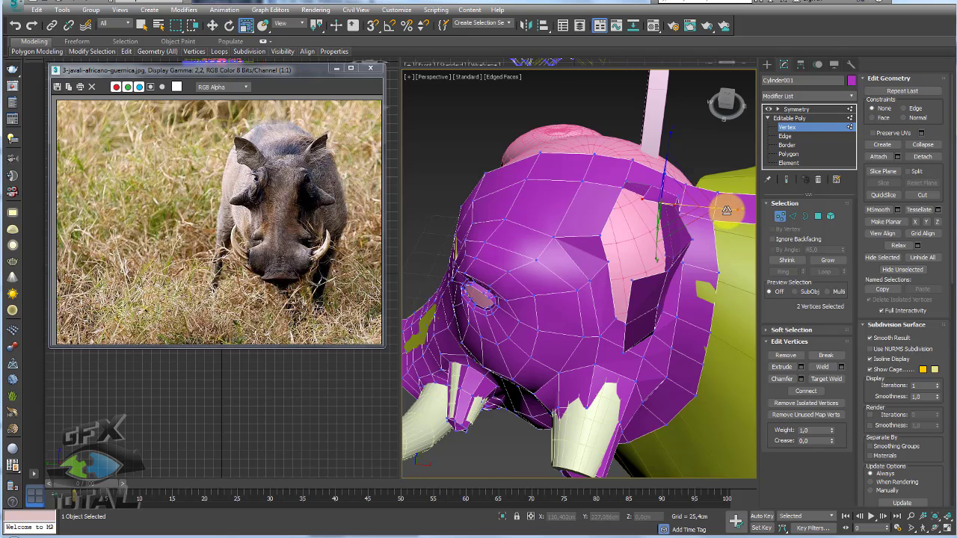
{"action": "key", "text": "w"}
{"action": "mouse_move", "coordinate": [651, 182]}
{"action": "left_mouse_down", "text": "ctrl"}
{"action": "mouse_move", "coordinate": [716, 203]}
{"action": "mouse_move", "coordinate": [735, 254]}
{"action": "left_mouse_up", "text": "ctrl"}
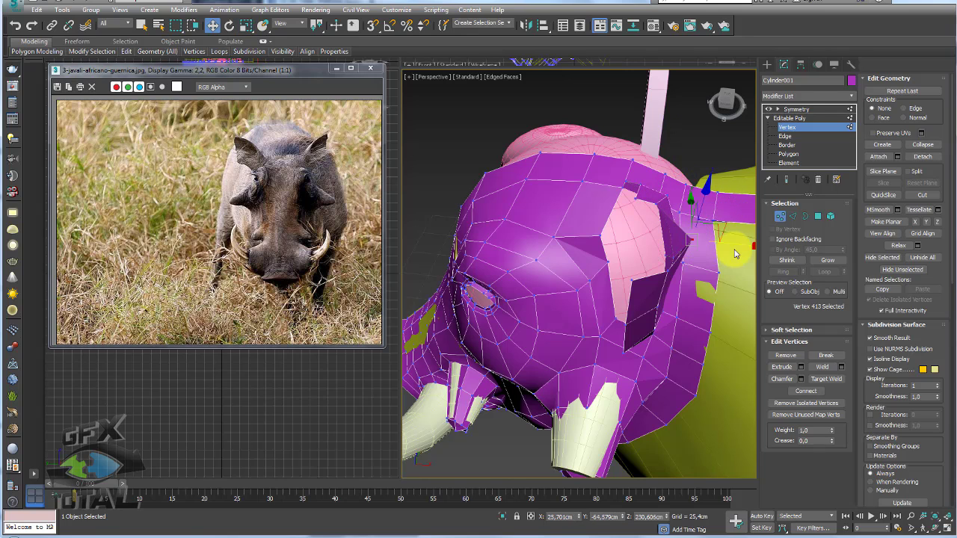
{"action": "scroll", "coordinate": [705, 246], "scroll_direction": "up", "scroll_amount": 5}
{"action": "mouse_move", "coordinate": [669, 241]}
{"action": "middle_mouse_down", "text": "alt"}
{"action": "mouse_move", "coordinate": [602, 227]}
{"action": "mouse_move", "coordinate": [635, 255]}
{"action": "middle_mouse_up", "text": "alt"}
{"action": "left_click_drag", "start_coordinate": [574, 176], "coordinate": [632, 331]}
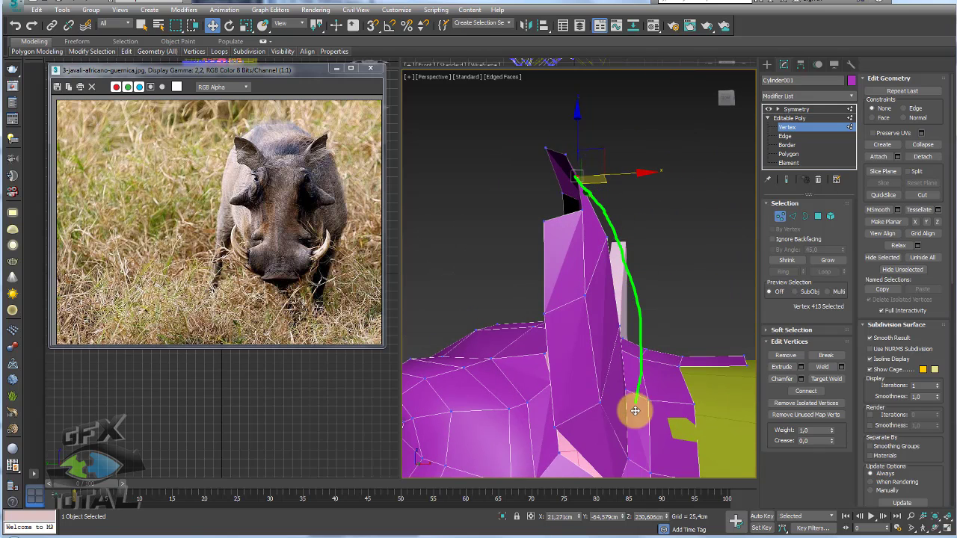
{"action": "left_click", "coordinate": [617, 329]}
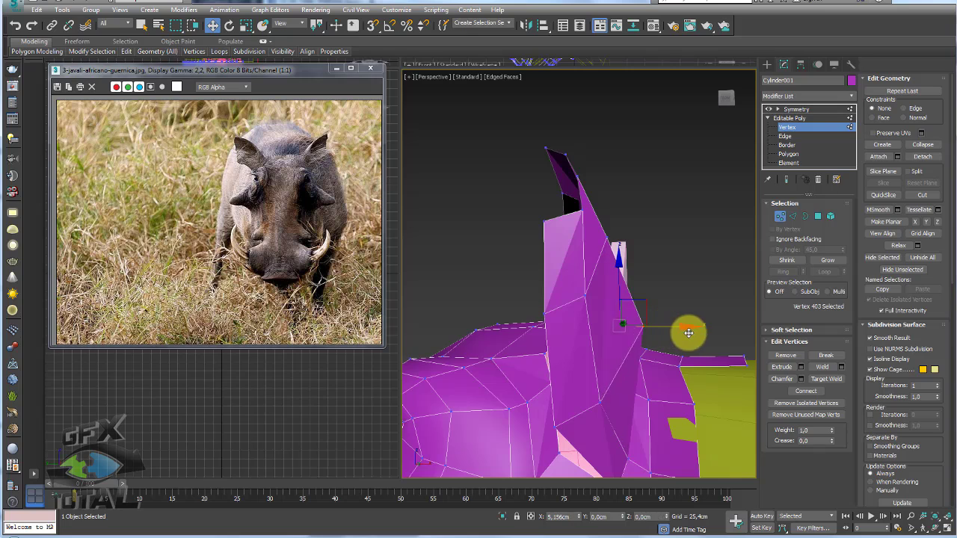
{"action": "mouse_move", "coordinate": [679, 352]}
{"action": "middle_mouse_down", "text": "alt"}
{"action": "mouse_move", "coordinate": [646, 363]}
{"action": "mouse_move", "coordinate": [651, 399]}
{"action": "middle_mouse_up", "text": "alt"}
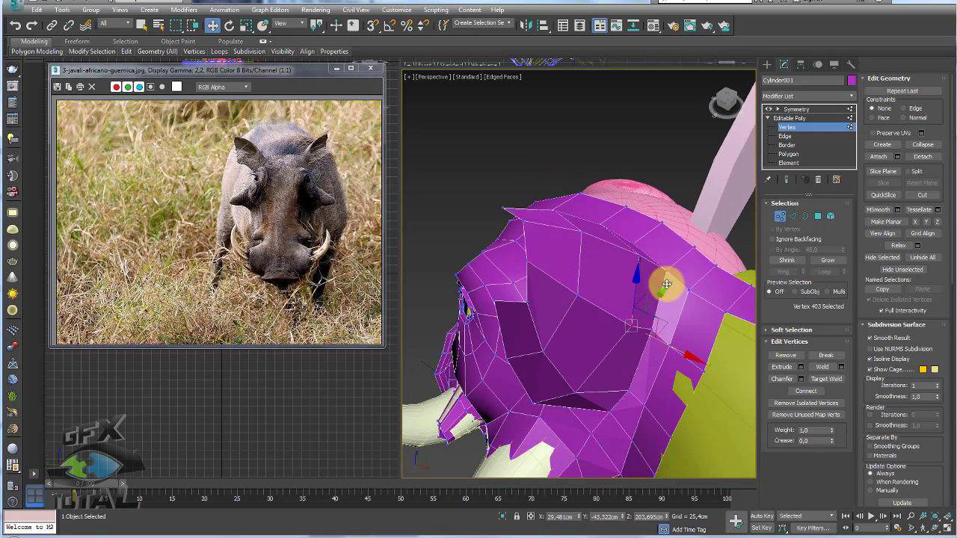
{"action": "mouse_move", "coordinate": [665, 269]}
{"action": "middle_mouse_down", "text": "alt"}
{"action": "mouse_move", "coordinate": [678, 310]}
{"action": "mouse_move", "coordinate": [594, 261]}
{"action": "mouse_move", "coordinate": [711, 263]}
{"action": "mouse_move", "coordinate": [620, 273]}
{"action": "mouse_move", "coordinate": [640, 289]}
{"action": "middle_mouse_up", "text": "alt"}
Bridge the open ear-base edge to the facing head edge and Connect the bridge edges.
{"action": "left_click", "coordinate": [792, 216]}
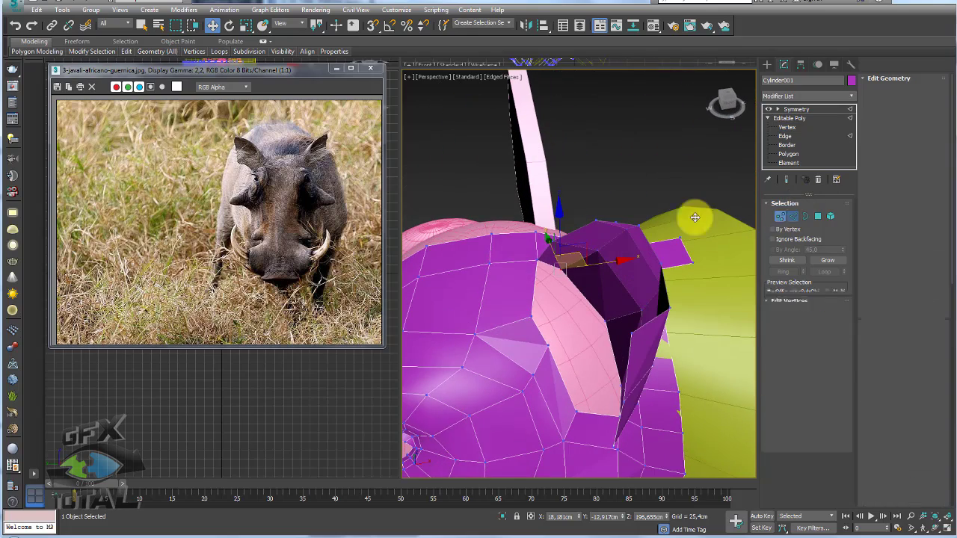
{"action": "left_click", "coordinate": [624, 224]}
{"action": "left_click", "coordinate": [643, 323], "text": "ctrl"}
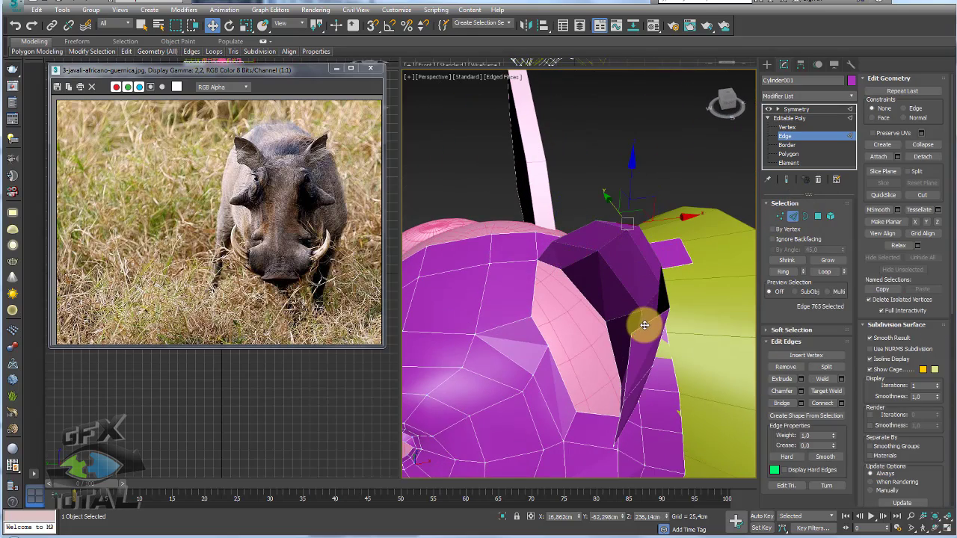
{"action": "left_click", "coordinate": [781, 404]}
{"action": "left_click", "coordinate": [621, 279]}
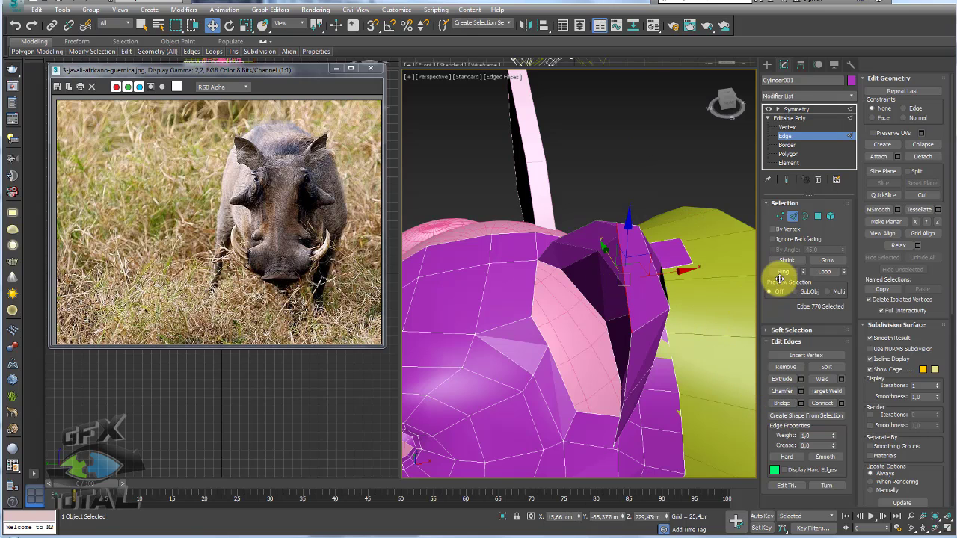
{"action": "left_click", "coordinate": [816, 401]}
{"action": "scroll", "coordinate": [553, 289], "scroll_direction": "up", "scroll_amount": 5}
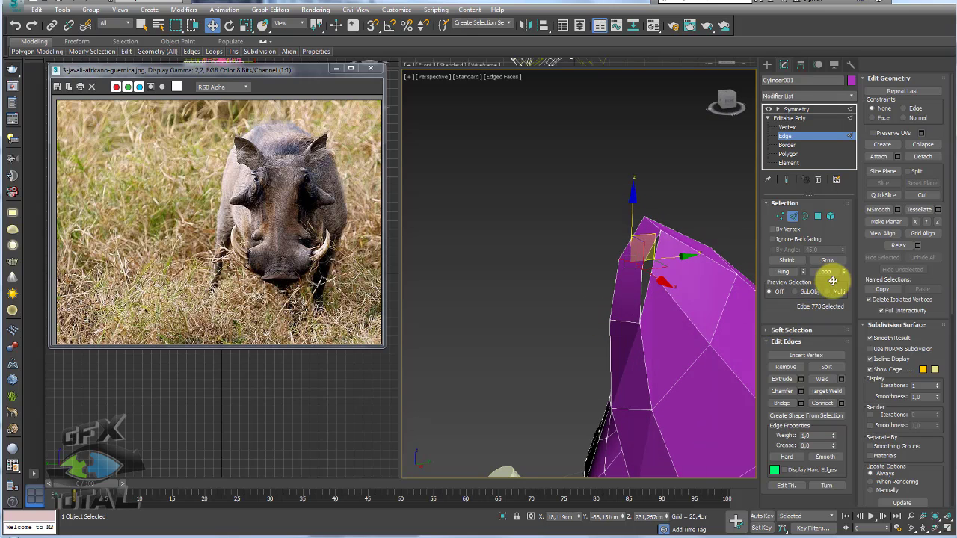
{"action": "left_click", "coordinate": [793, 216]}
{"action": "left_click", "coordinate": [781, 217]}
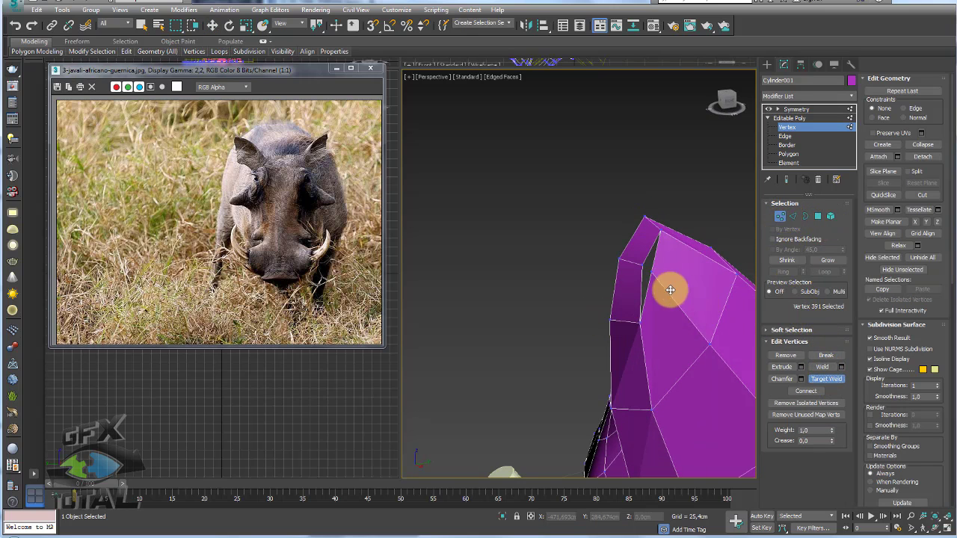
{"action": "scroll", "coordinate": [650, 274], "scroll_direction": "down", "scroll_amount": 3}
{"action": "mouse_move", "coordinate": [680, 304]}
{"action": "middle_mouse_down", "text": "alt"}
{"action": "mouse_move", "coordinate": [608, 284]}
{"action": "mouse_move", "coordinate": [639, 306]}
{"action": "mouse_move", "coordinate": [581, 365]}
{"action": "mouse_move", "coordinate": [628, 337]}
{"action": "middle_mouse_up", "text": "alt"}
Scale two edges where ear meets head toward each other, then raise them.
{"action": "left_click", "coordinate": [798, 217]}
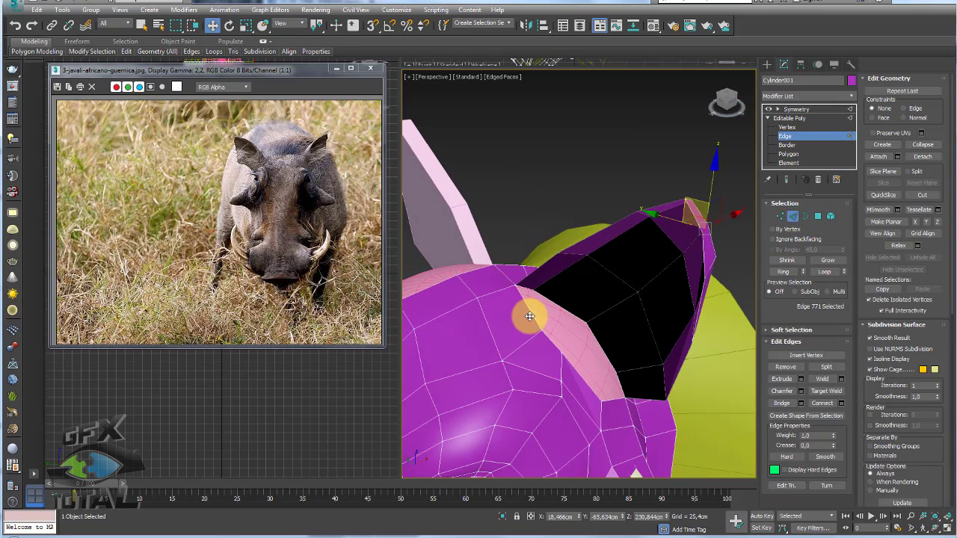
{"action": "mouse_move", "coordinate": [545, 306]}
{"action": "middle_mouse_down", "text": "alt"}
{"action": "mouse_move", "coordinate": [570, 330]}
{"action": "mouse_move", "coordinate": [449, 271]}
{"action": "mouse_move", "coordinate": [545, 279]}
{"action": "mouse_move", "coordinate": [548, 332]}
{"action": "middle_mouse_up", "text": "alt"}
{"action": "mouse_move", "coordinate": [552, 367]}
{"action": "middle_mouse_down", "text": "alt"}
{"action": "mouse_move", "coordinate": [534, 364]}
{"action": "mouse_move", "coordinate": [607, 348]}
{"action": "middle_mouse_up", "text": "alt"}
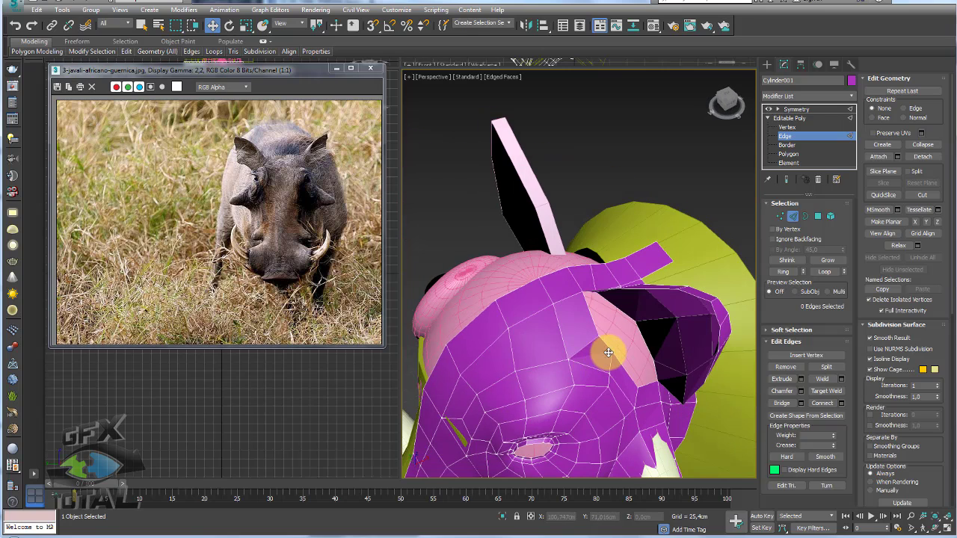
{"action": "left_click", "coordinate": [617, 357]}
{"action": "left_click", "coordinate": [640, 378], "text": "ctrl"}
{"action": "left_click", "coordinate": [648, 387], "text": "ctrl"}
{"action": "mouse_move", "coordinate": [647, 386]}
{"action": "middle_mouse_down", "text": "alt"}
{"action": "mouse_move", "coordinate": [649, 334]}
{"action": "mouse_move", "coordinate": [626, 294]}
{"action": "mouse_move", "coordinate": [609, 337]}
{"action": "mouse_move", "coordinate": [615, 315]}
{"action": "middle_mouse_up", "text": "alt"}
{"action": "scroll", "coordinate": [615, 315], "scroll_direction": "up", "scroll_amount": 2}
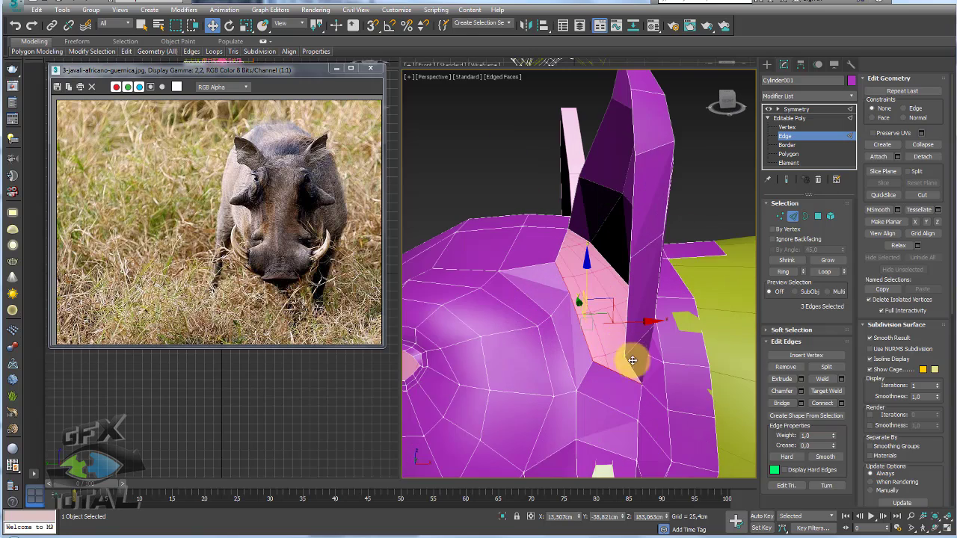
{"action": "scroll", "coordinate": [635, 357], "scroll_direction": "up", "scroll_amount": 2}
{"action": "left_click", "coordinate": [648, 400], "text": "alt"}
{"action": "middle_click_drag", "start_coordinate": [584, 344], "coordinate": [574, 246], "text": "alt"}
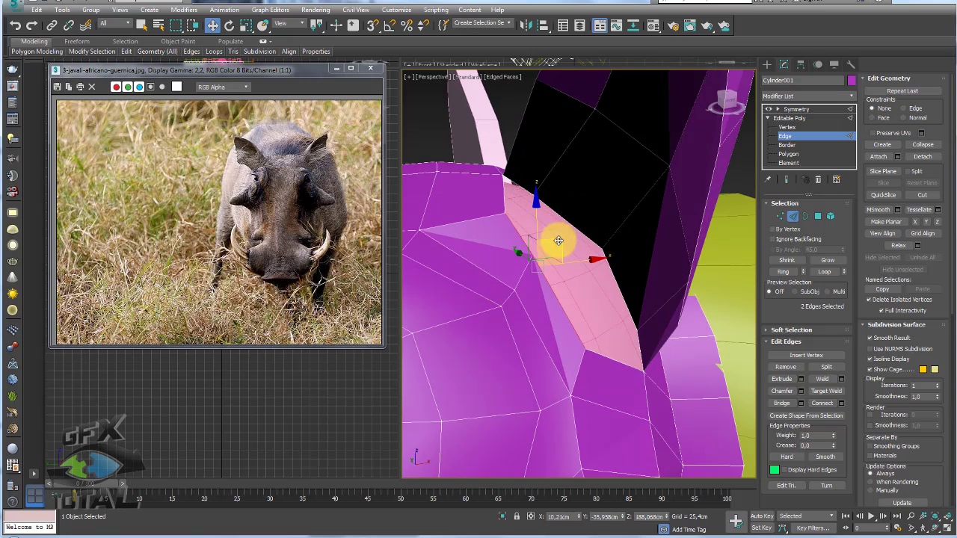
{"action": "key", "text": "r"}
{"action": "left_click_drag", "start_coordinate": [569, 237], "coordinate": [562, 248]}
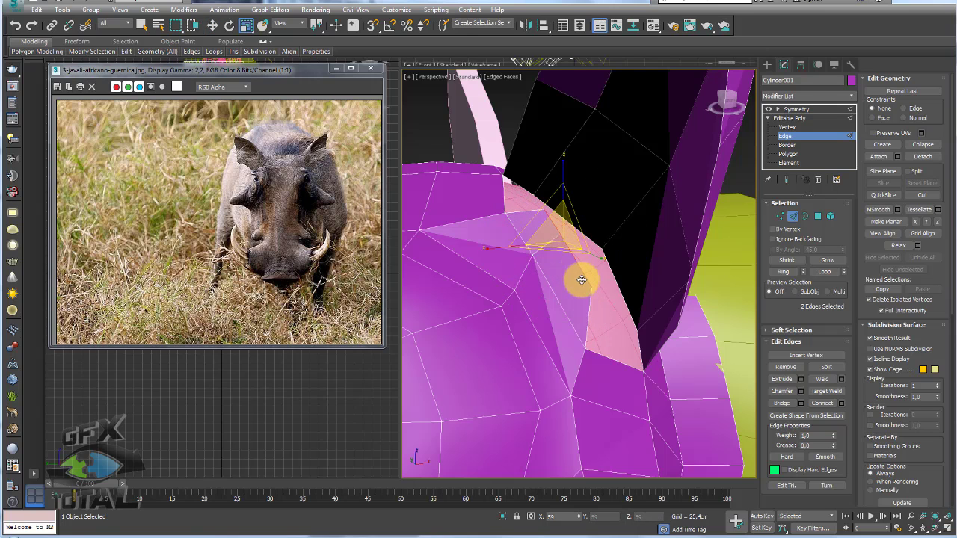
{"action": "key", "text": "w"}
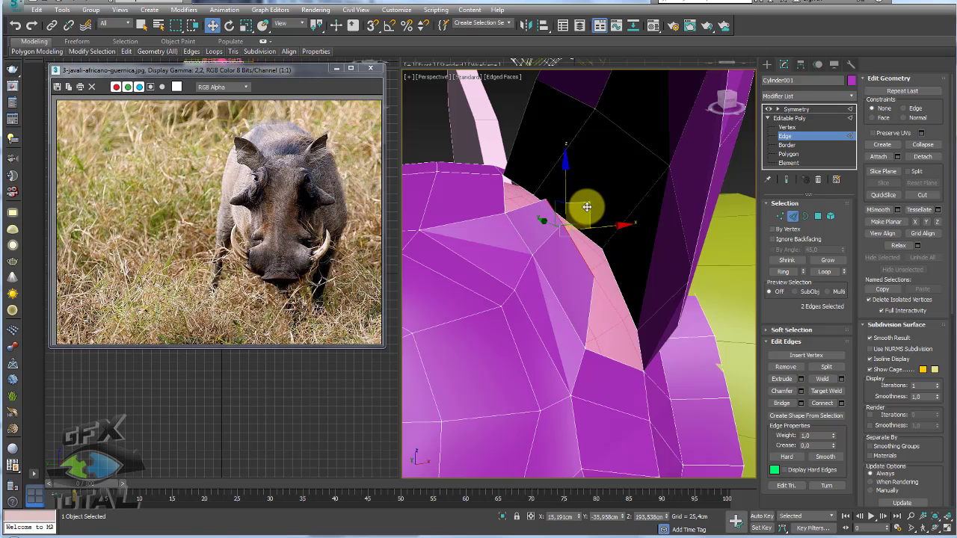
{"action": "left_click_drag", "start_coordinate": [587, 207], "coordinate": [611, 133]}
{"action": "middle_click_drag", "start_coordinate": [611, 132], "coordinate": [725, 199], "text": "alt"}
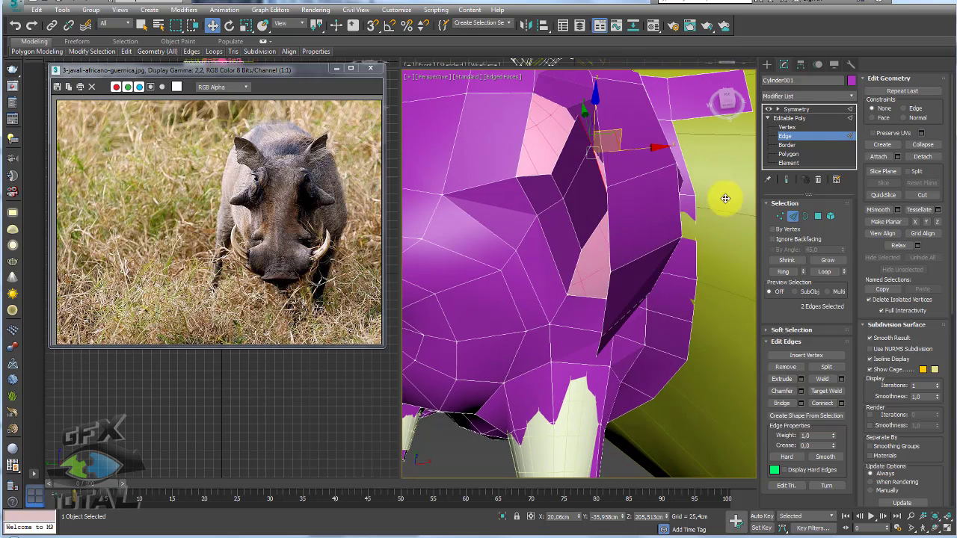
Lower the ear-tip edges to shorten it and shift the inner ear edges sideways.
{"action": "left_click", "coordinate": [574, 178]}
{"action": "mouse_move", "coordinate": [570, 186]}
{"action": "middle_mouse_down", "text": "alt"}
{"action": "mouse_move", "coordinate": [618, 205]}
{"action": "mouse_move", "coordinate": [608, 174]}
{"action": "mouse_move", "coordinate": [658, 158]}
{"action": "mouse_move", "coordinate": [622, 169]}
{"action": "mouse_move", "coordinate": [590, 208]}
{"action": "middle_mouse_up", "text": "alt"}
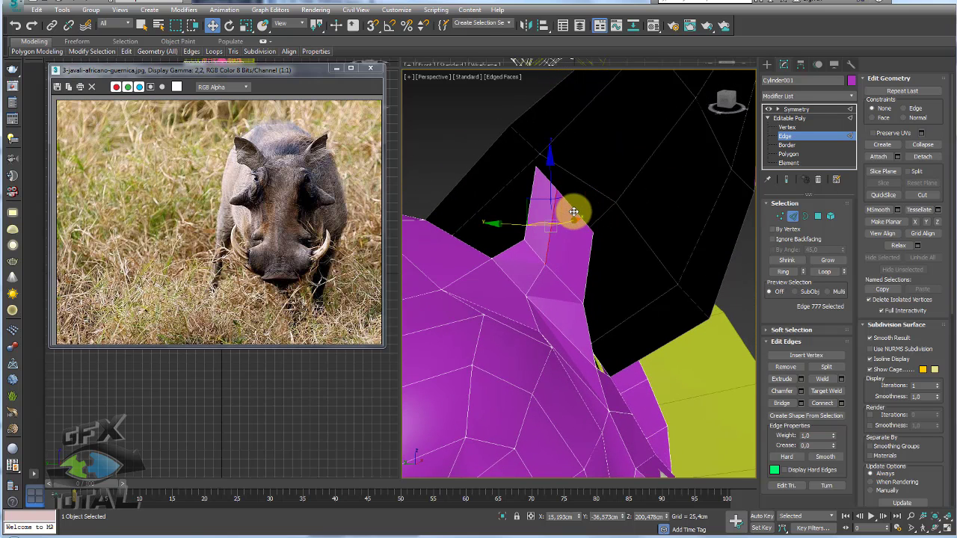
{"action": "mouse_move", "coordinate": [555, 180]}
{"action": "left_mouse_down"}
{"action": "mouse_move", "coordinate": [569, 175]}
{"action": "mouse_move", "coordinate": [588, 188]}
{"action": "left_mouse_up"}
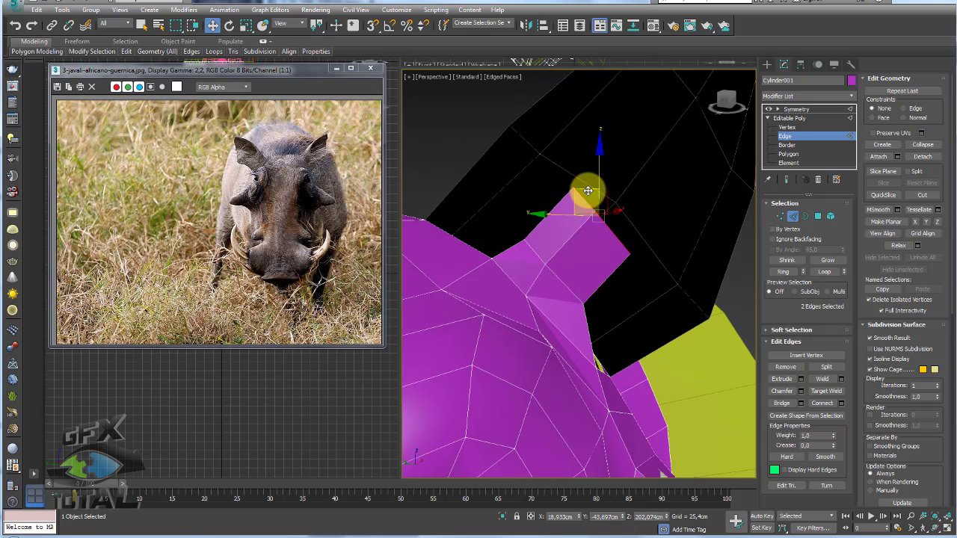
{"action": "middle_click_drag", "start_coordinate": [587, 188], "coordinate": [406, 188], "text": "alt"}
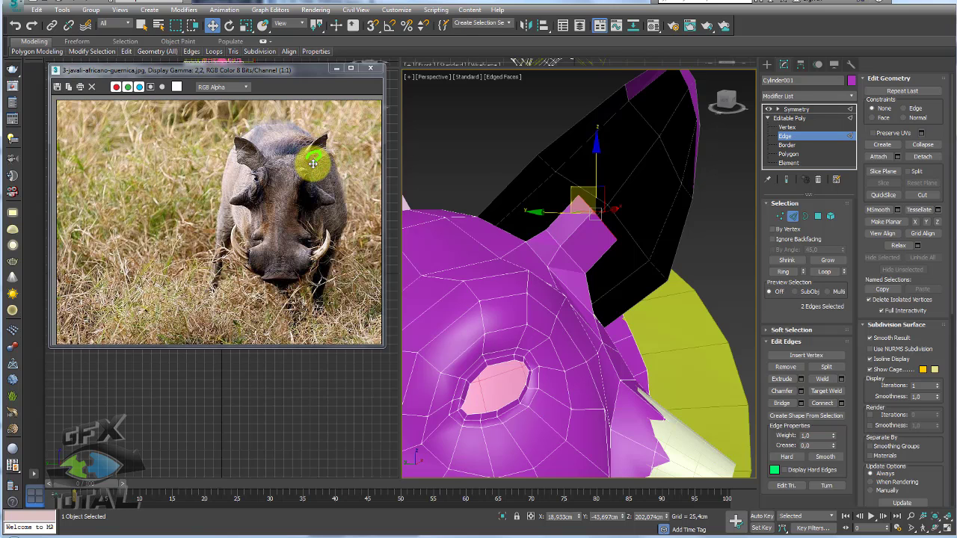
{"action": "mouse_move", "coordinate": [613, 219]}
{"action": "middle_mouse_down", "text": "alt"}
{"action": "mouse_move", "coordinate": [583, 239]}
{"action": "mouse_move", "coordinate": [614, 211]}
{"action": "mouse_move", "coordinate": [598, 239]}
{"action": "middle_mouse_up", "text": "alt"}
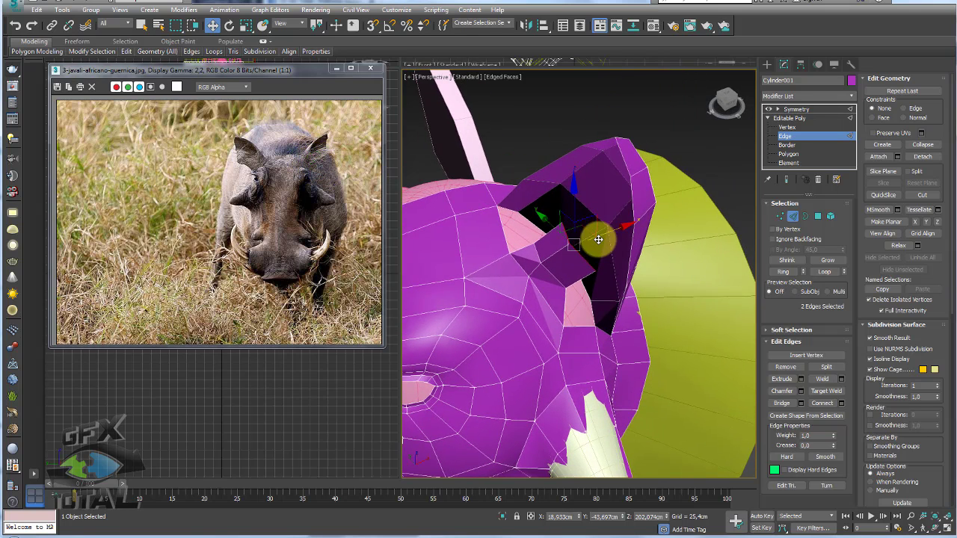
{"action": "mouse_move", "coordinate": [627, 225]}
{"action": "left_mouse_down"}
{"action": "mouse_move", "coordinate": [603, 235]}
{"action": "mouse_move", "coordinate": [601, 252]}
{"action": "mouse_move", "coordinate": [632, 314]}
{"action": "mouse_move", "coordinate": [624, 229]}
{"action": "left_mouse_up"}
{"action": "mouse_move", "coordinate": [615, 229]}
{"action": "middle_mouse_down", "text": "alt"}
{"action": "mouse_move", "coordinate": [590, 256]}
{"action": "mouse_move", "coordinate": [624, 220]}
{"action": "mouse_move", "coordinate": [589, 236]}
{"action": "middle_mouse_up", "text": "alt"}
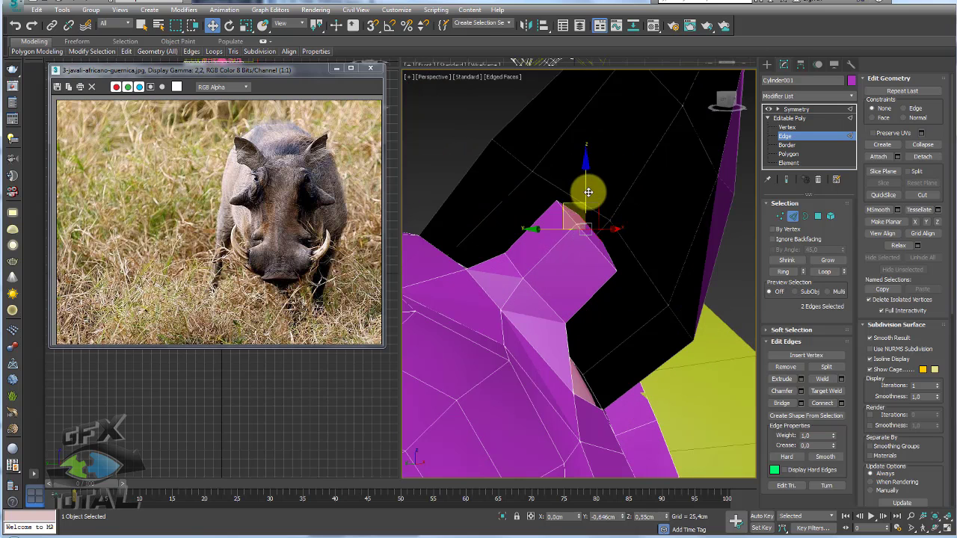
Nudge the ear-tip vertices slightly left.
{"action": "left_click", "coordinate": [779, 216], "text": "ctrl"}
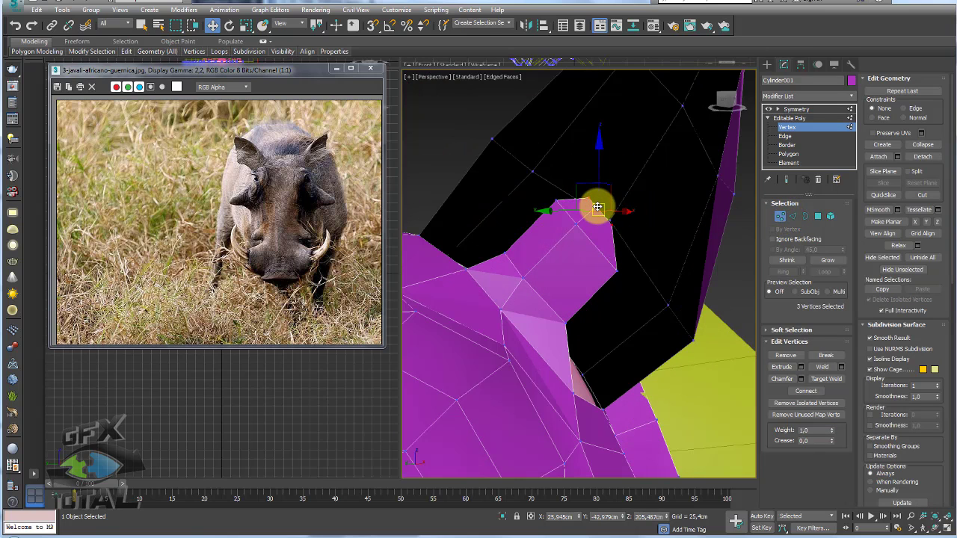
{"action": "middle_click_drag", "start_coordinate": [593, 176], "coordinate": [603, 234], "text": "alt"}
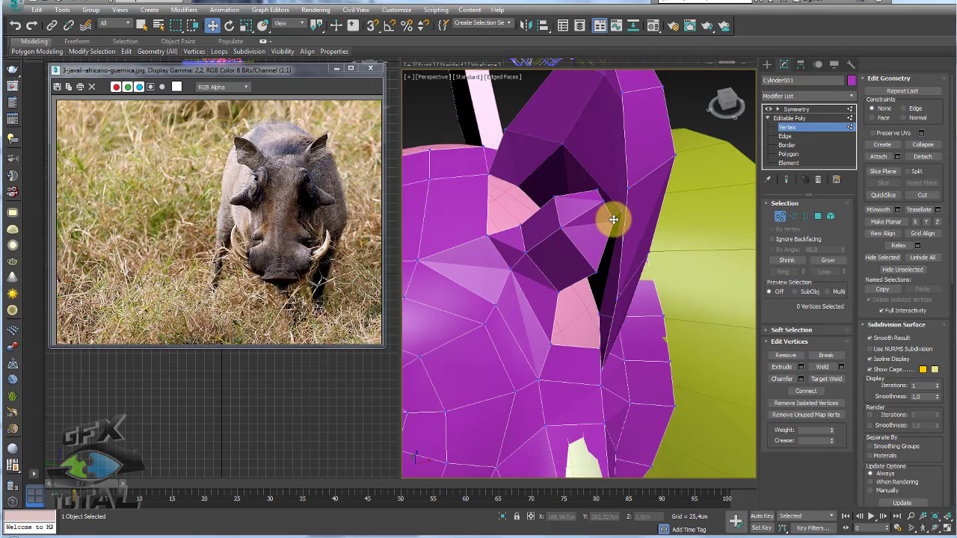
{"action": "left_click_drag", "start_coordinate": [647, 215], "coordinate": [602, 196]}
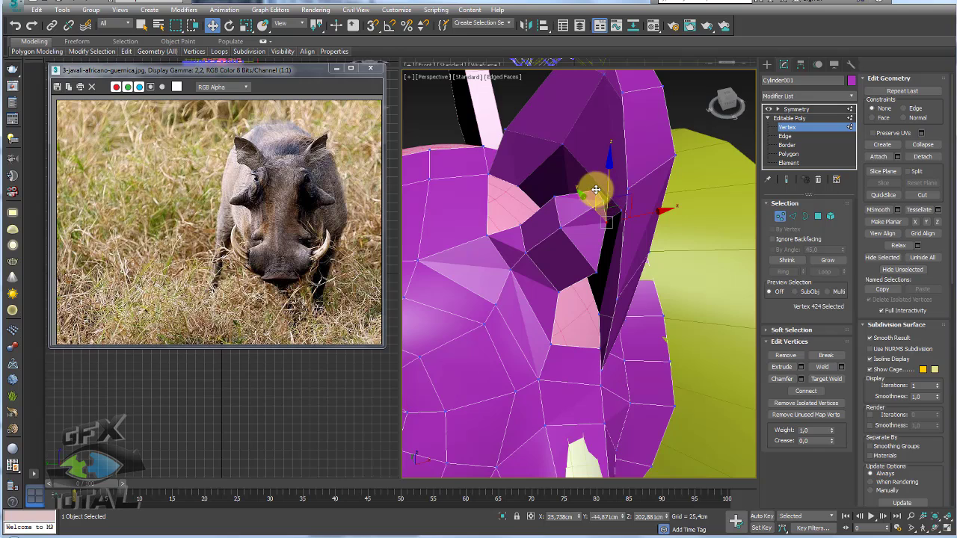
{"action": "left_click", "coordinate": [595, 189]}
{"action": "mouse_move", "coordinate": [594, 207]}
{"action": "middle_mouse_down", "text": "alt"}
{"action": "mouse_move", "coordinate": [604, 222]}
{"action": "mouse_move", "coordinate": [760, 222]}
{"action": "middle_mouse_up", "text": "alt"}
Select an edge along the underside of the ear base.
{"action": "left_click", "coordinate": [794, 216]}
{"action": "middle_click_drag", "start_coordinate": [539, 220], "coordinate": [571, 241], "text": "alt"}
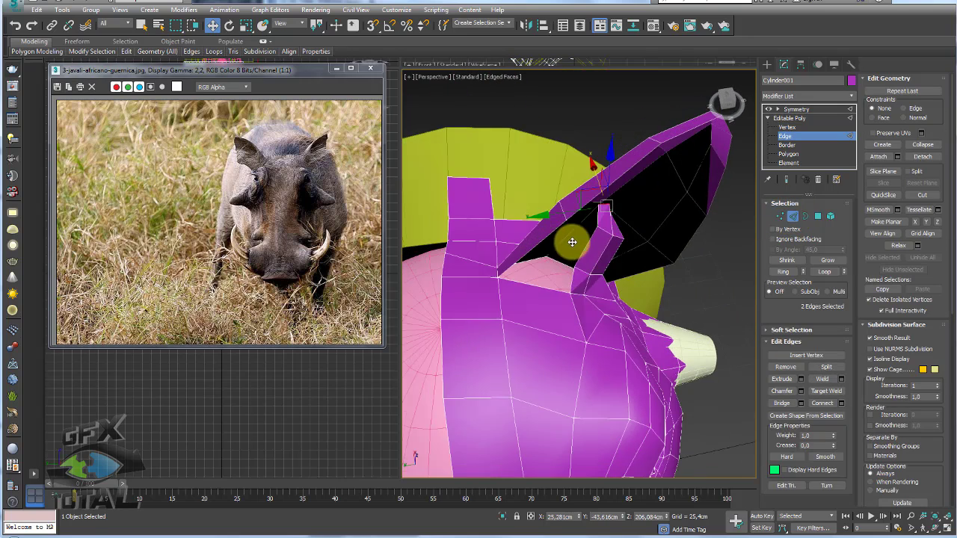
{"action": "middle_click_drag", "start_coordinate": [647, 267], "coordinate": [605, 267], "text": "alt"}
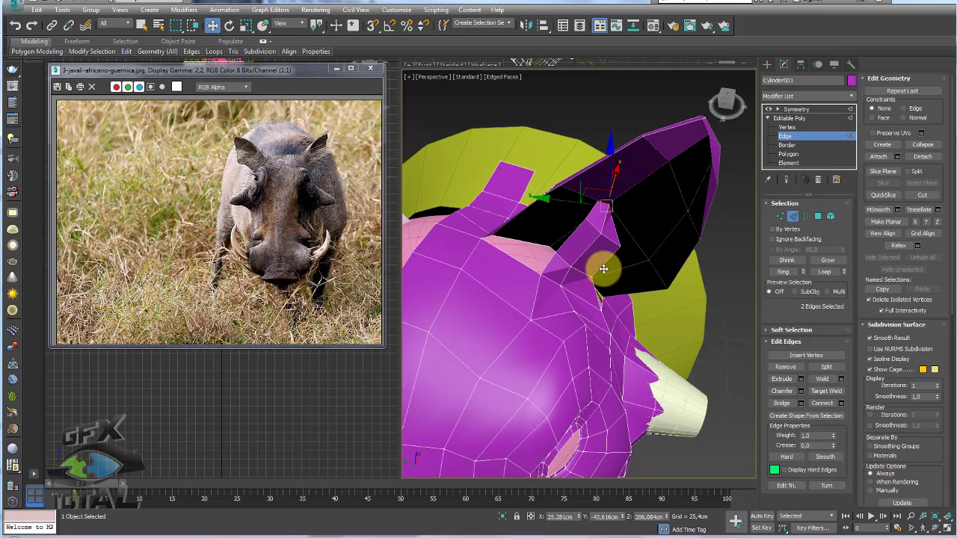
{"action": "middle_click_drag", "start_coordinate": [519, 256], "coordinate": [571, 261], "text": "alt"}
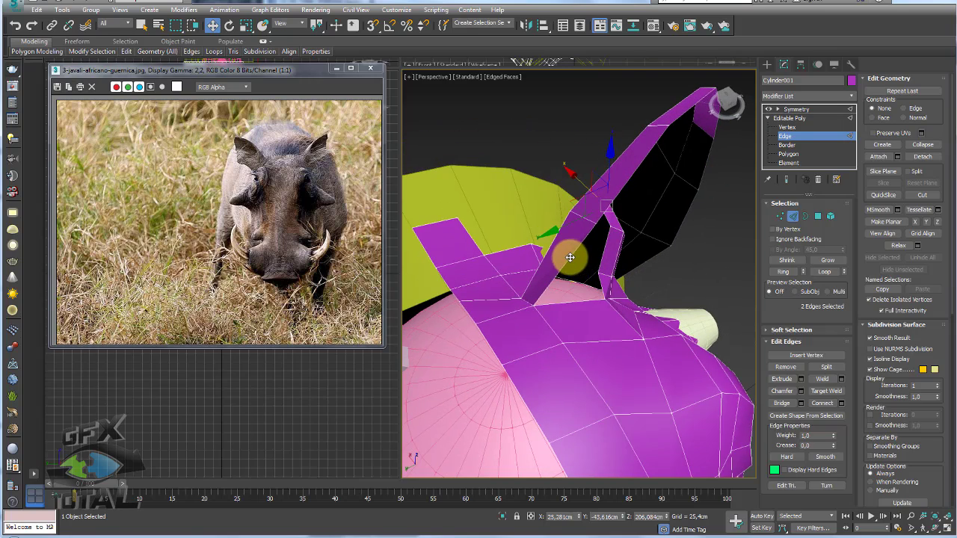
{"action": "left_click", "coordinate": [568, 253]}
{"action": "mouse_move", "coordinate": [604, 291]}
{"action": "middle_mouse_down", "text": "alt"}
{"action": "mouse_move", "coordinate": [513, 239]}
{"action": "mouse_move", "coordinate": [523, 261]}
{"action": "middle_mouse_up", "text": "alt"}
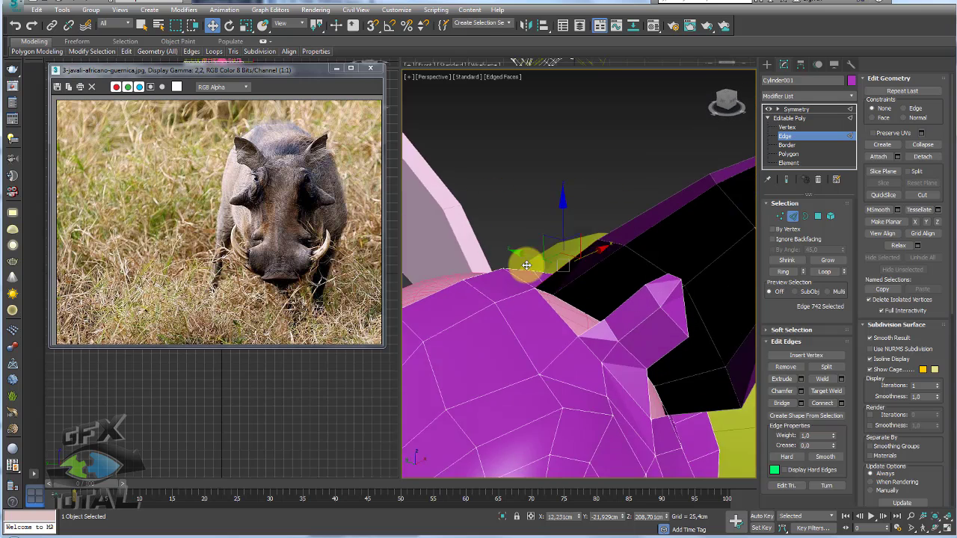
Select the ear opening's border edges and scale them inward to form a rim.
{"action": "left_click", "coordinate": [788, 270]}
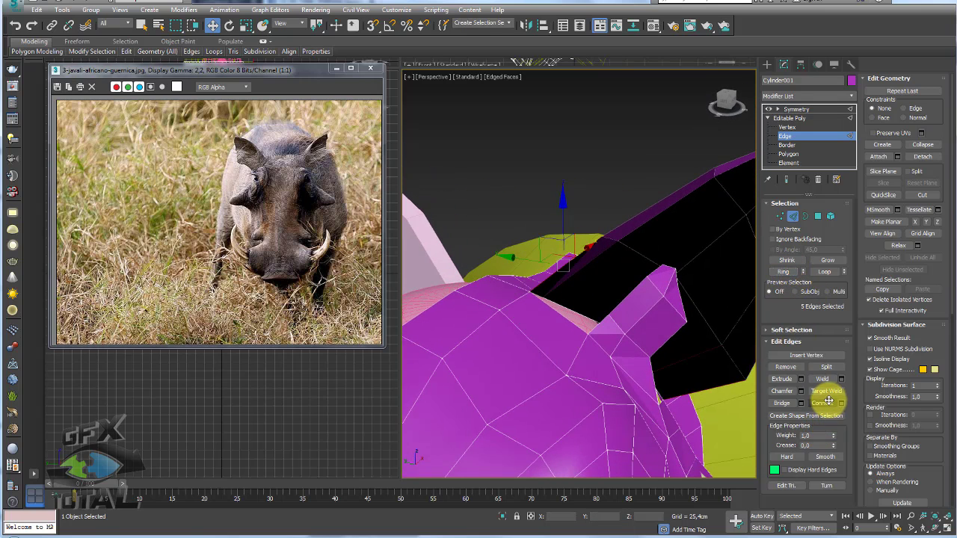
{"action": "left_click", "coordinate": [566, 302], "text": "alt"}
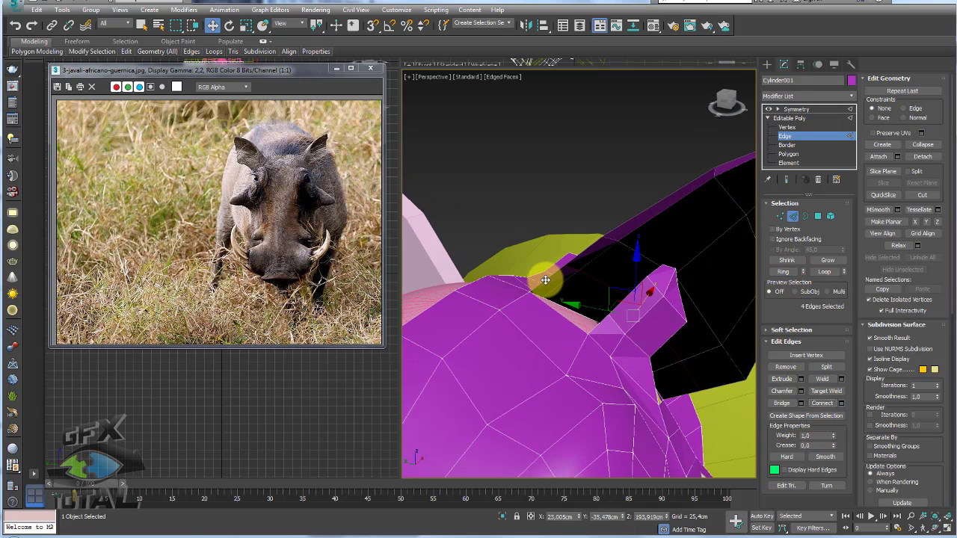
{"action": "mouse_move", "coordinate": [545, 279]}
{"action": "middle_mouse_down", "text": "alt"}
{"action": "mouse_move", "coordinate": [590, 284]}
{"action": "mouse_move", "coordinate": [599, 242]}
{"action": "middle_mouse_up", "text": "alt"}
{"action": "left_click", "coordinate": [605, 231], "text": "alt"}
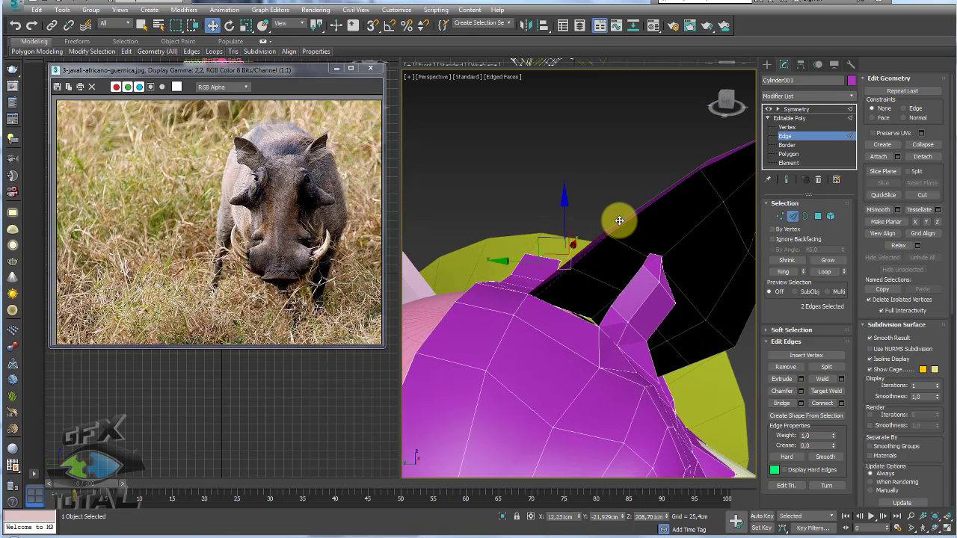
{"action": "left_click", "coordinate": [698, 158], "text": "ctrl"}
{"action": "mouse_move", "coordinate": [705, 188]}
{"action": "middle_mouse_down", "text": "alt"}
{"action": "mouse_move", "coordinate": [698, 161]}
{"action": "mouse_move", "coordinate": [679, 222]}
{"action": "mouse_move", "coordinate": [628, 191]}
{"action": "middle_mouse_up", "text": "alt"}
{"action": "left_click", "coordinate": [705, 157], "text": "ctrl"}
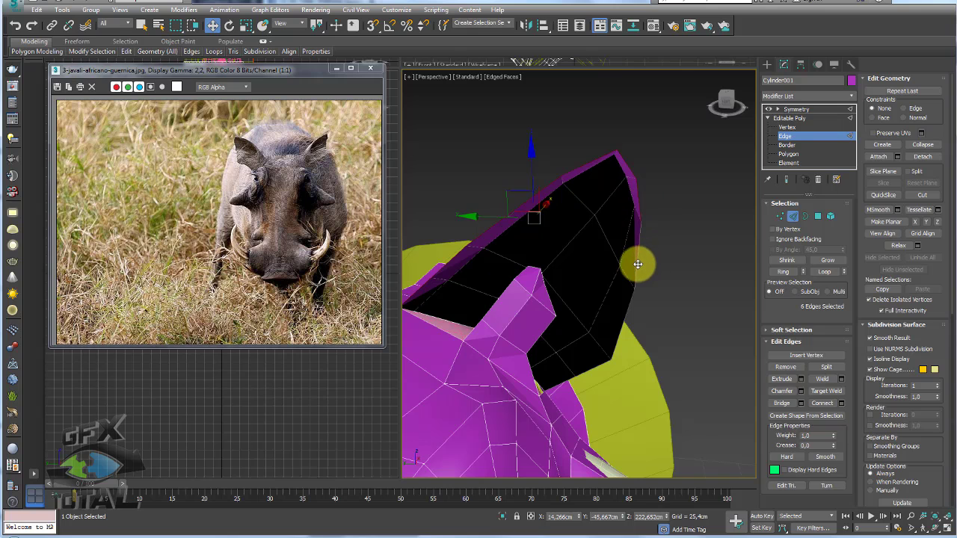
{"action": "left_click", "coordinate": [636, 262], "text": "ctrl"}
{"action": "left_click", "coordinate": [625, 320], "text": "ctrl"}
{"action": "left_click", "coordinate": [569, 383], "text": "ctrl"}
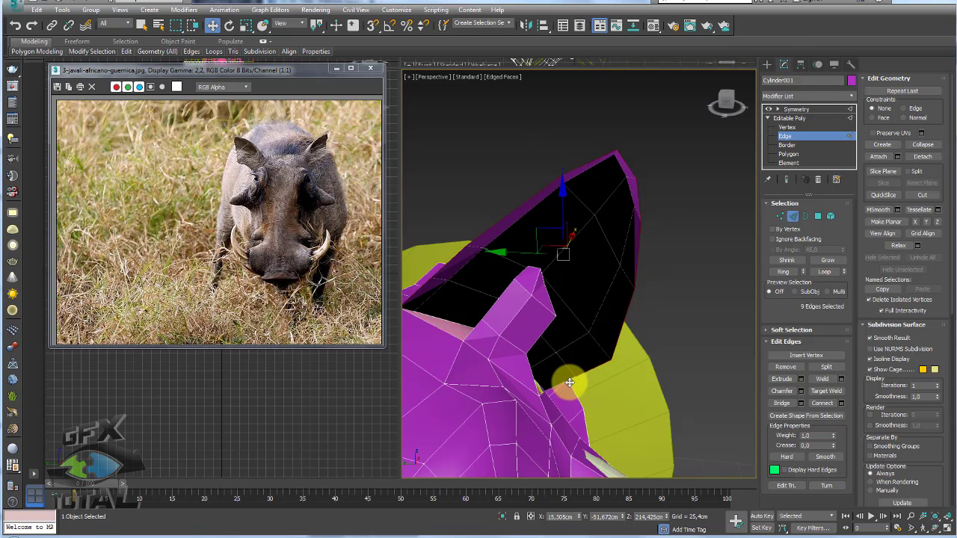
{"action": "middle_click_drag", "start_coordinate": [571, 375], "coordinate": [556, 327], "text": "alt"}
{"action": "key", "text": "r"}
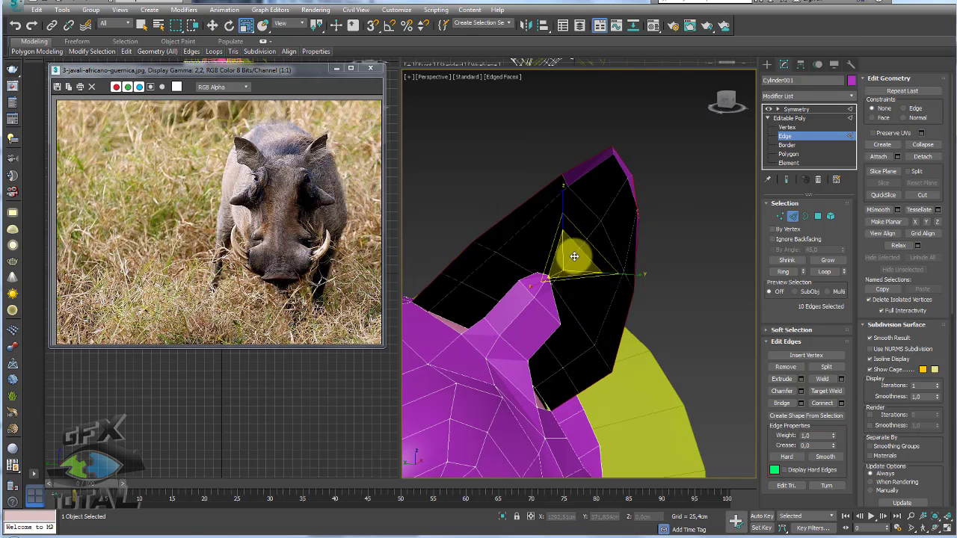
{"action": "left_click_drag", "start_coordinate": [573, 256], "coordinate": [571, 269], "text": "shift"}
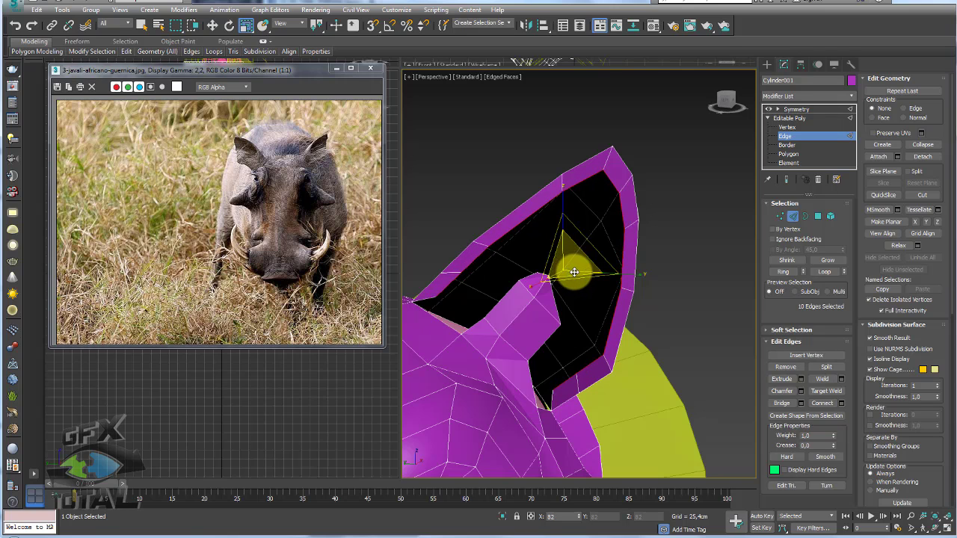
{"action": "mouse_move", "coordinate": [573, 272]}
{"action": "middle_mouse_down", "text": "alt"}
{"action": "mouse_move", "coordinate": [538, 289]}
{"action": "mouse_move", "coordinate": [496, 274]}
{"action": "mouse_move", "coordinate": [487, 299]}
{"action": "middle_mouse_up", "text": "alt"}
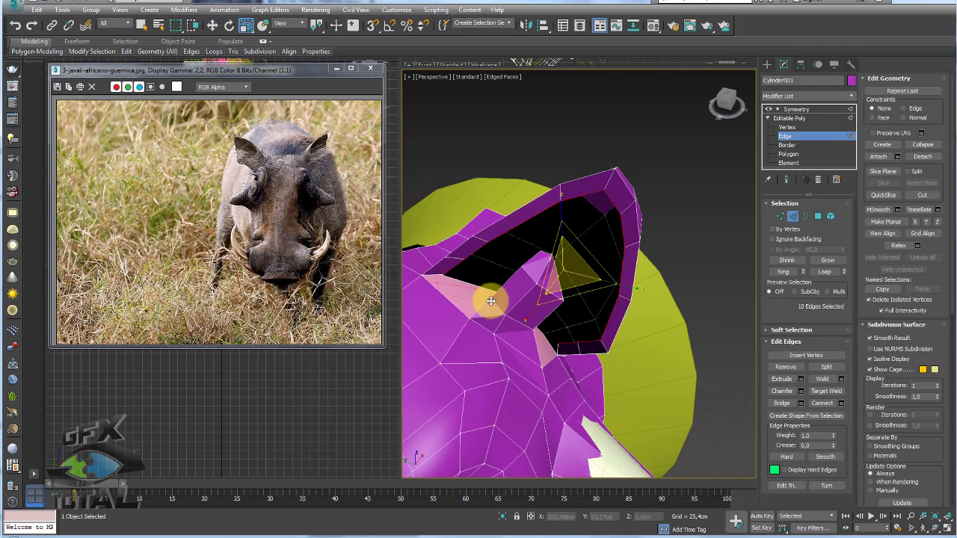
Bridge the two edges across the gap at the ear base with a new face.
{"action": "left_click", "coordinate": [431, 277]}
{"action": "middle_click_drag", "start_coordinate": [438, 273], "coordinate": [532, 332], "text": "alt"}
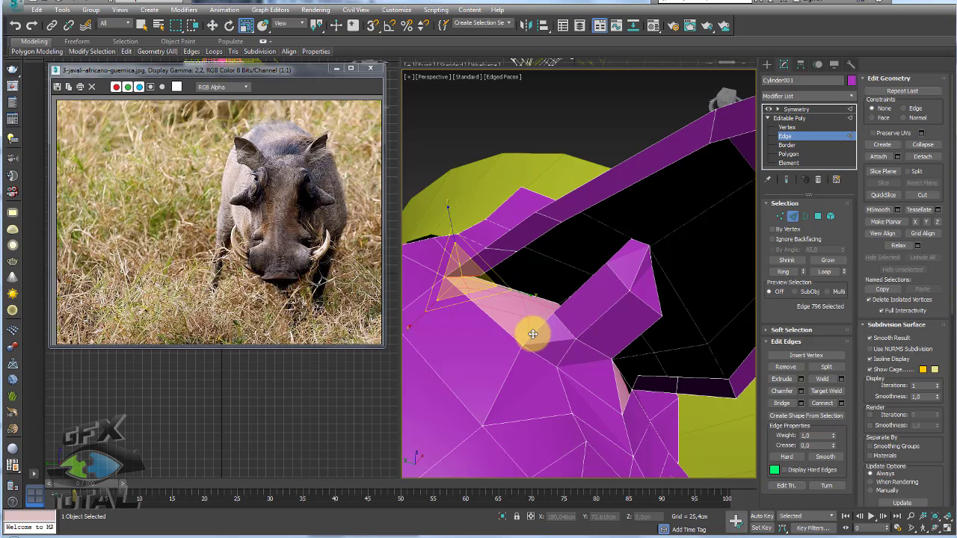
{"action": "left_click", "coordinate": [781, 403]}
{"action": "mouse_move", "coordinate": [689, 388]}
{"action": "middle_mouse_down", "text": "alt"}
{"action": "mouse_move", "coordinate": [605, 333]}
{"action": "mouse_move", "coordinate": [579, 391]}
{"action": "mouse_move", "coordinate": [604, 387]}
{"action": "mouse_move", "coordinate": [628, 344]}
{"action": "mouse_move", "coordinate": [656, 364]}
{"action": "mouse_move", "coordinate": [617, 338]}
{"action": "middle_mouse_up", "text": "alt"}
{"action": "left_click", "coordinate": [598, 396]}
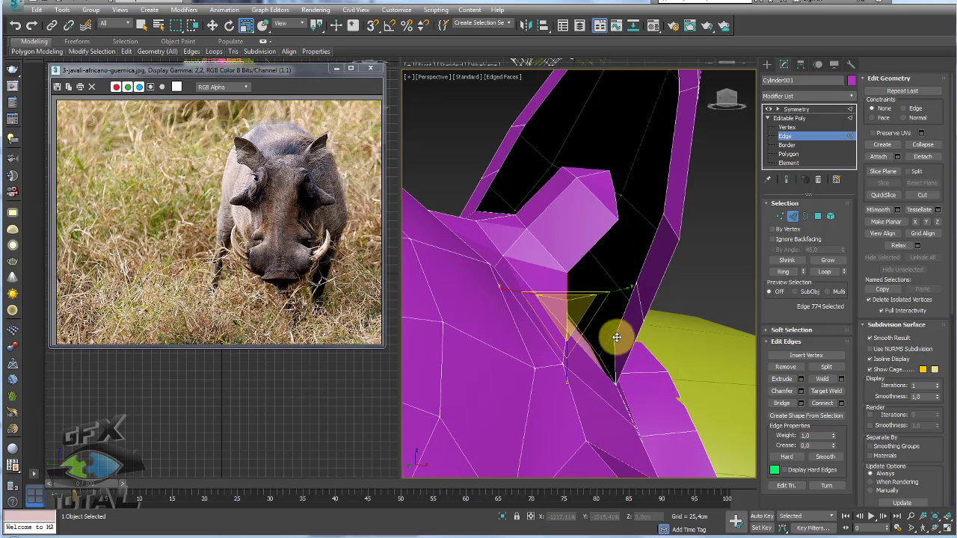
{"action": "left_click", "coordinate": [778, 402]}
{"action": "middle_click_drag", "start_coordinate": [680, 359], "coordinate": [602, 376], "text": "alt"}
Shift the edge beside the new bridging face sideways along X.
{"action": "left_click", "coordinate": [617, 354]}
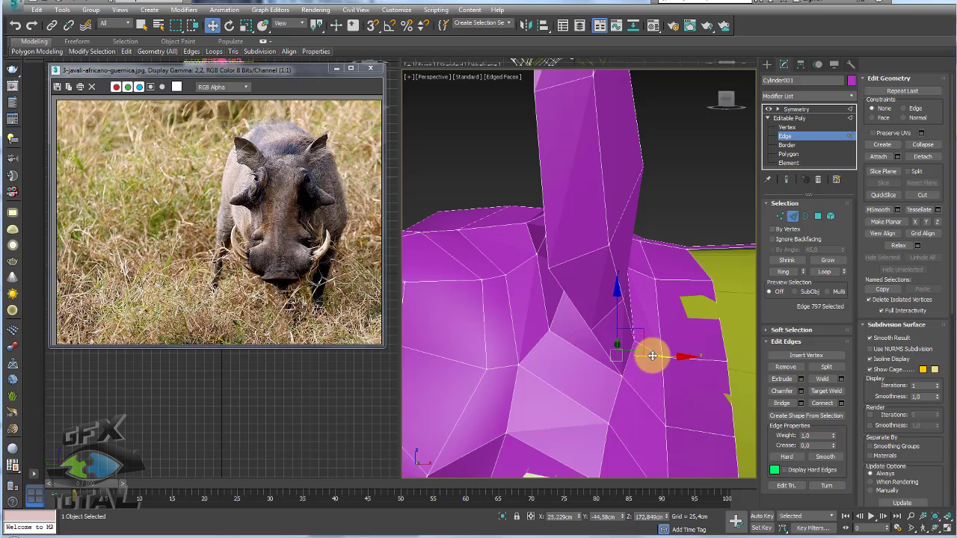
{"action": "left_click_drag", "start_coordinate": [652, 356], "coordinate": [628, 358]}
{"action": "middle_click_drag", "start_coordinate": [628, 359], "coordinate": [666, 359], "text": "alt"}
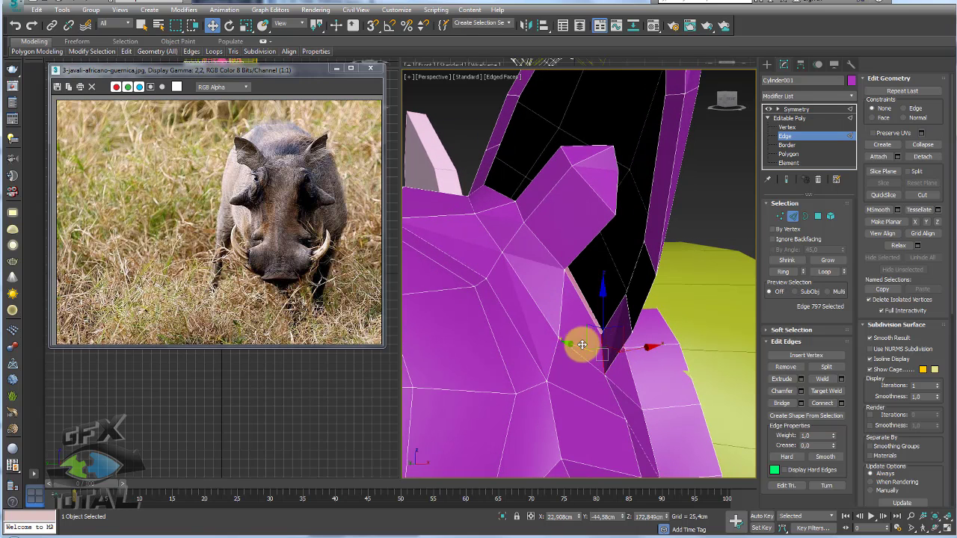
{"action": "left_click", "coordinate": [818, 216], "text": "ctrl"}
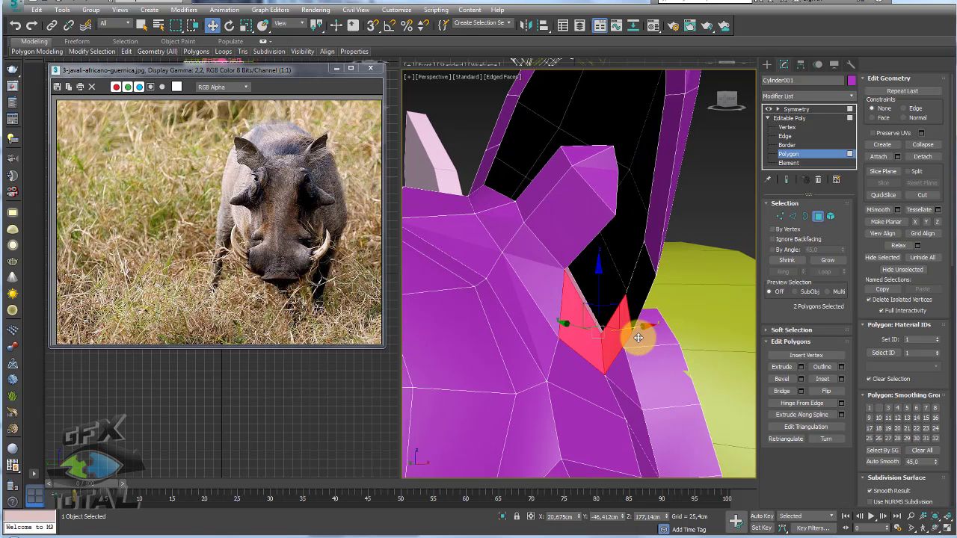
Pick out two vertices where the ear base meets the head.
{"action": "left_click", "coordinate": [792, 216]}
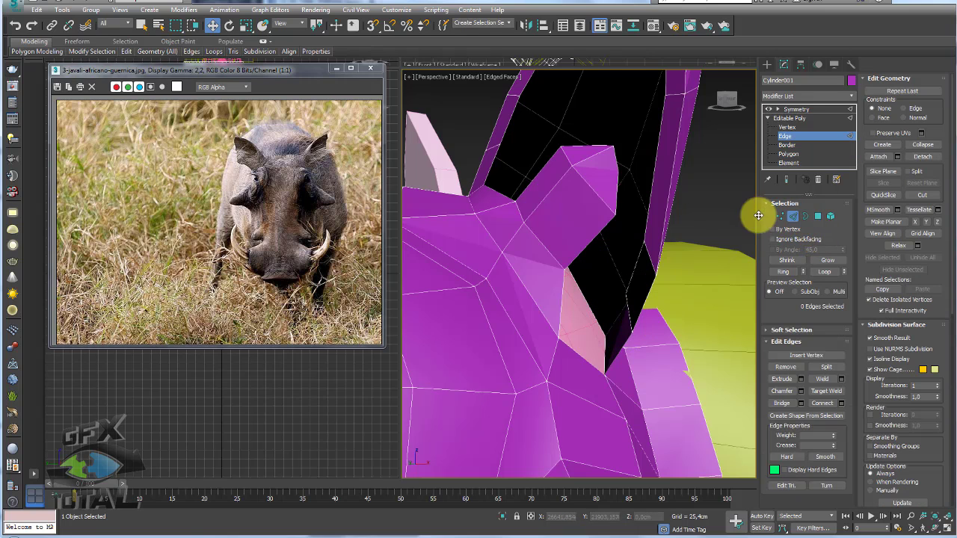
{"action": "key", "text": "1"}
{"action": "left_click", "coordinate": [631, 284]}
{"action": "middle_click_drag", "start_coordinate": [631, 285], "coordinate": [643, 291], "text": "alt"}
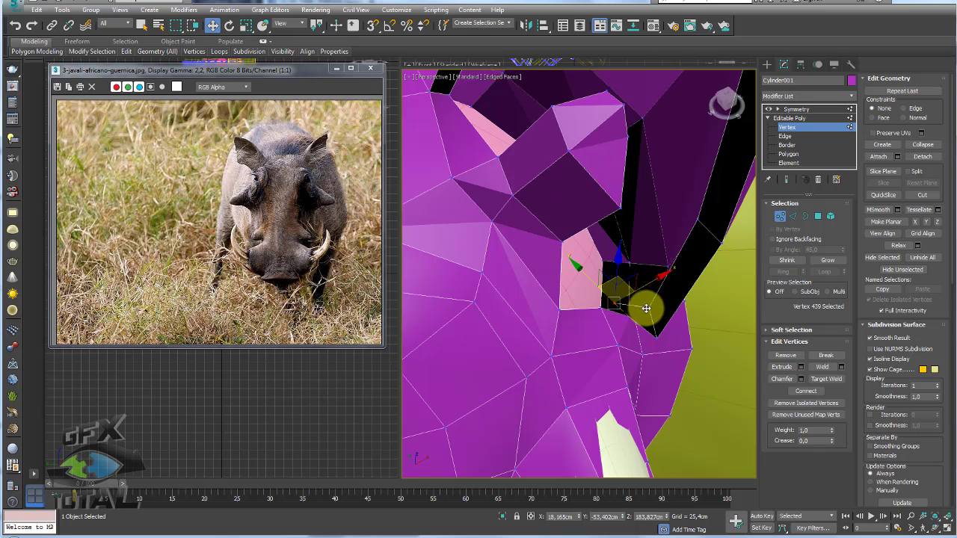
{"action": "left_click", "coordinate": [688, 226]}
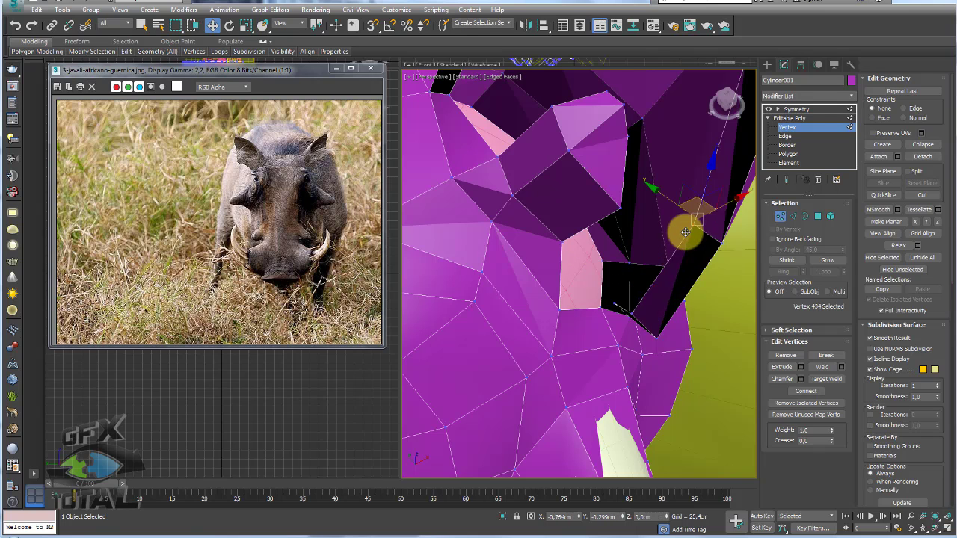
{"action": "mouse_move", "coordinate": [688, 228]}
{"action": "middle_mouse_down", "text": "alt"}
{"action": "mouse_move", "coordinate": [692, 186]}
{"action": "mouse_move", "coordinate": [680, 205]}
{"action": "mouse_move", "coordinate": [696, 177]}
{"action": "mouse_move", "coordinate": [680, 327]}
{"action": "mouse_move", "coordinate": [714, 266]}
{"action": "mouse_move", "coordinate": [642, 255]}
{"action": "middle_mouse_up", "text": "alt"}
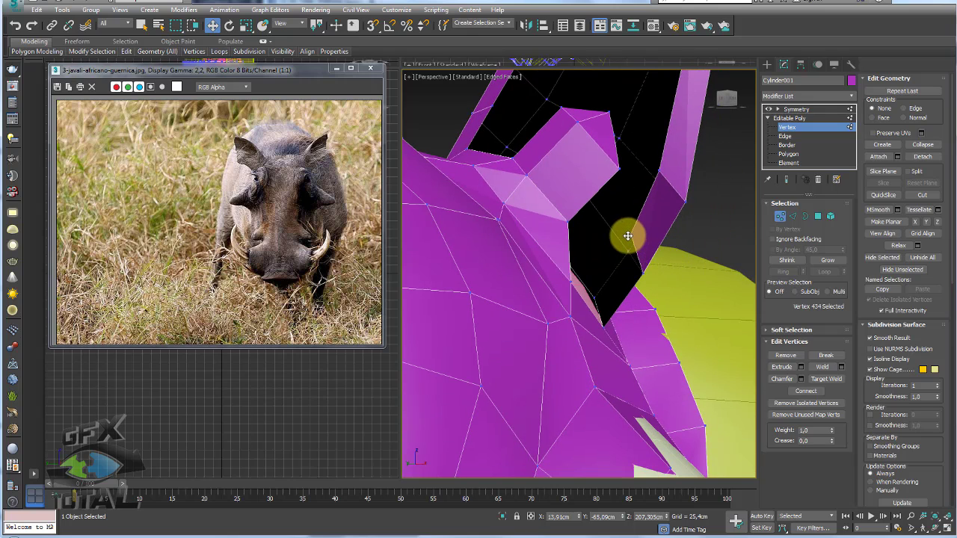
Select two edges at the ear base in Edge mode.
{"action": "left_click", "coordinate": [792, 216]}
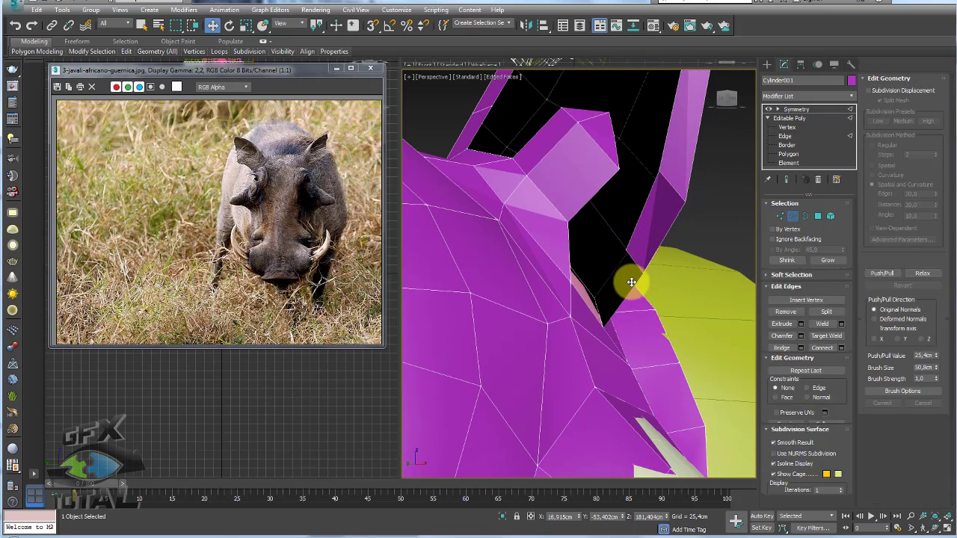
{"action": "middle_click_drag", "start_coordinate": [631, 282], "coordinate": [594, 297], "text": "alt"}
{"action": "left_click", "coordinate": [677, 301]}
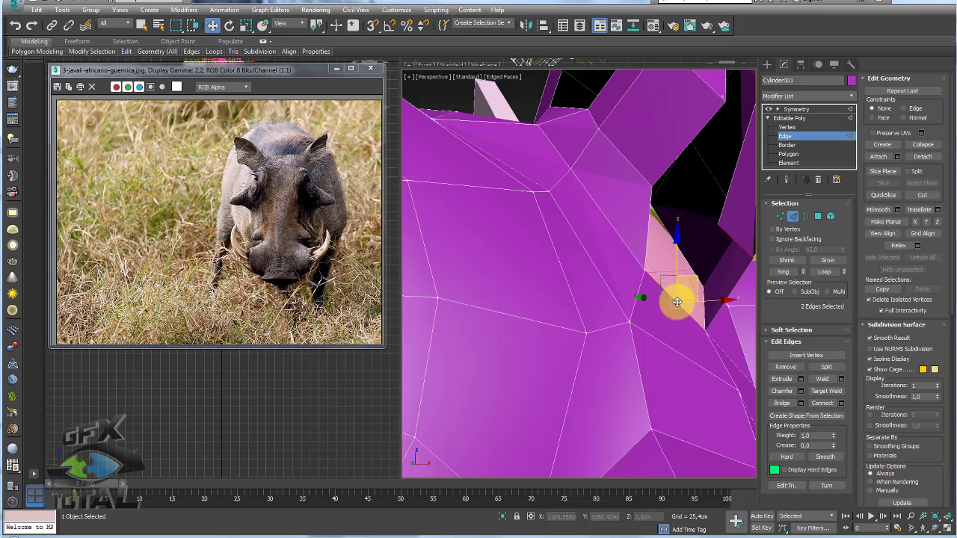
{"action": "mouse_move", "coordinate": [753, 374]}
{"action": "middle_mouse_down", "text": "alt"}
{"action": "mouse_move", "coordinate": [629, 316]}
{"action": "mouse_move", "coordinate": [622, 279]}
{"action": "mouse_move", "coordinate": [791, 211]}
{"action": "middle_mouse_up", "text": "alt"}
Raise a vertex at the ear base slightly so the ear blends into the head.
{"action": "left_click", "coordinate": [778, 215], "text": "ctrl"}
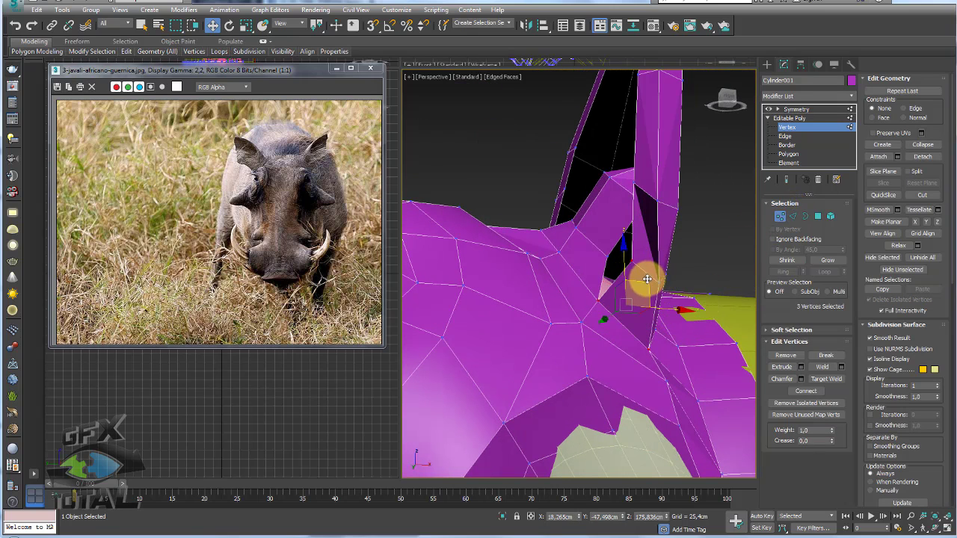
{"action": "left_click", "coordinate": [630, 267]}
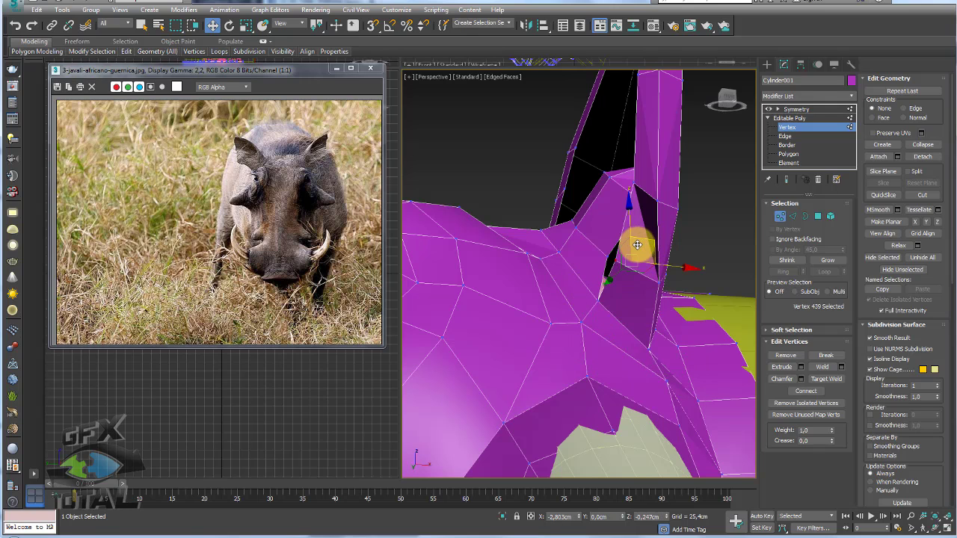
{"action": "mouse_move", "coordinate": [636, 238]}
{"action": "middle_mouse_down", "text": "alt"}
{"action": "mouse_move", "coordinate": [706, 279]}
{"action": "mouse_move", "coordinate": [673, 210]}
{"action": "mouse_move", "coordinate": [711, 246]}
{"action": "mouse_move", "coordinate": [716, 218]}
{"action": "mouse_move", "coordinate": [634, 186]}
{"action": "mouse_move", "coordinate": [704, 203]}
{"action": "middle_mouse_up", "text": "alt"}
{"action": "left_click", "coordinate": [677, 223]}
{"action": "left_click_drag", "start_coordinate": [708, 196], "coordinate": [706, 192]}
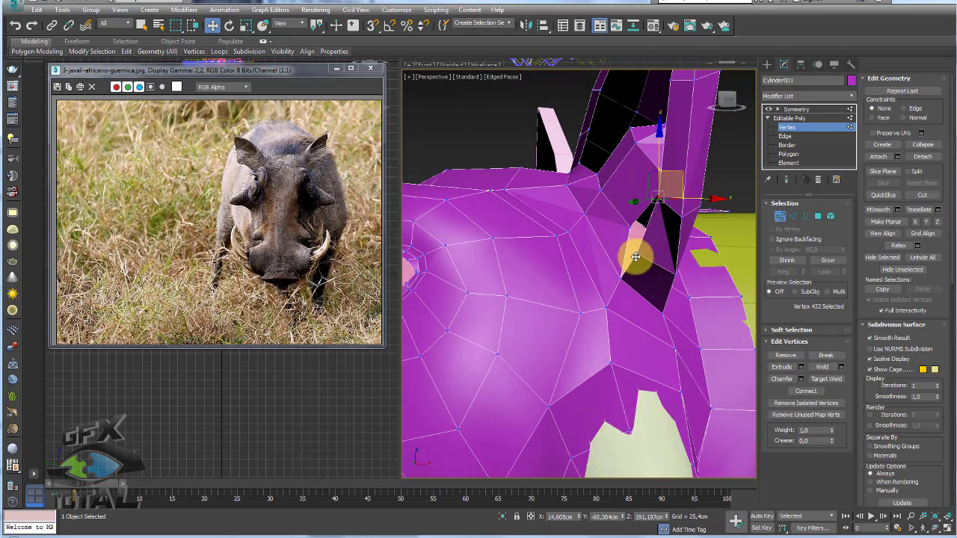
{"action": "mouse_move", "coordinate": [645, 243]}
{"action": "middle_mouse_down", "text": "alt"}
{"action": "mouse_move", "coordinate": [676, 213]}
{"action": "mouse_move", "coordinate": [668, 256]}
{"action": "middle_mouse_up", "text": "alt"}
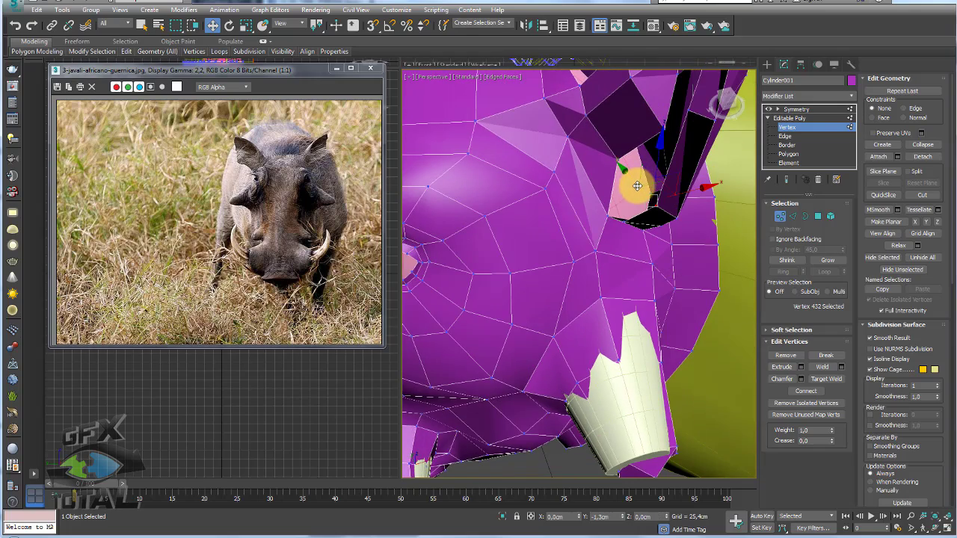
{"action": "mouse_move", "coordinate": [637, 185]}
{"action": "middle_mouse_down", "text": "alt"}
{"action": "mouse_move", "coordinate": [636, 235]}
{"action": "mouse_move", "coordinate": [692, 235]}
{"action": "middle_mouse_up", "text": "alt"}
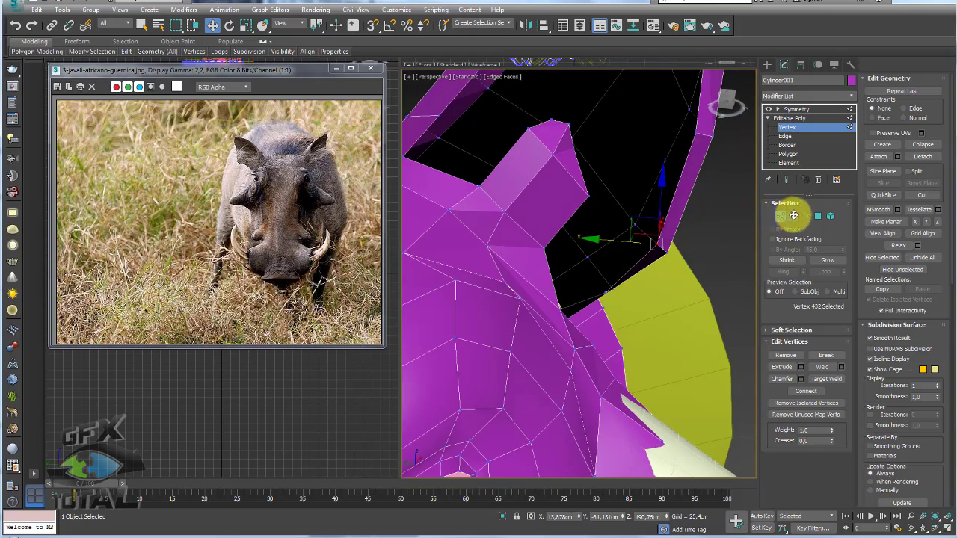
Select three edges around the ear opening at the inner base.
{"action": "left_click", "coordinate": [794, 215]}
{"action": "mouse_move", "coordinate": [588, 267]}
{"action": "middle_mouse_down", "text": "alt"}
{"action": "mouse_move", "coordinate": [564, 280]}
{"action": "mouse_move", "coordinate": [605, 307]}
{"action": "middle_mouse_up", "text": "alt"}
{"action": "left_click", "coordinate": [559, 275]}
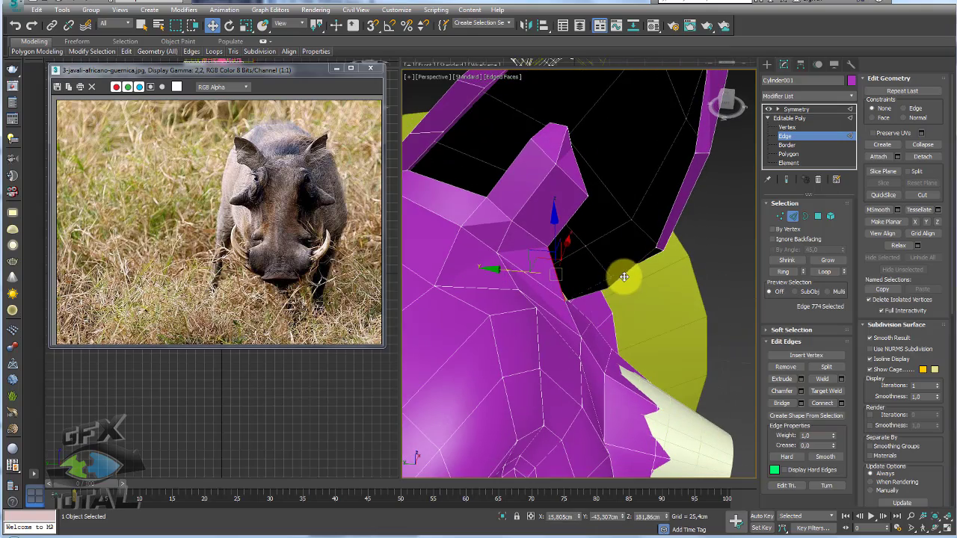
{"action": "mouse_move", "coordinate": [641, 239]}
{"action": "middle_mouse_down", "text": "alt"}
{"action": "mouse_move", "coordinate": [631, 300]}
{"action": "mouse_move", "coordinate": [622, 267]}
{"action": "mouse_move", "coordinate": [670, 241]}
{"action": "middle_mouse_up", "text": "alt"}
{"action": "left_click", "coordinate": [701, 170], "text": "ctrl"}
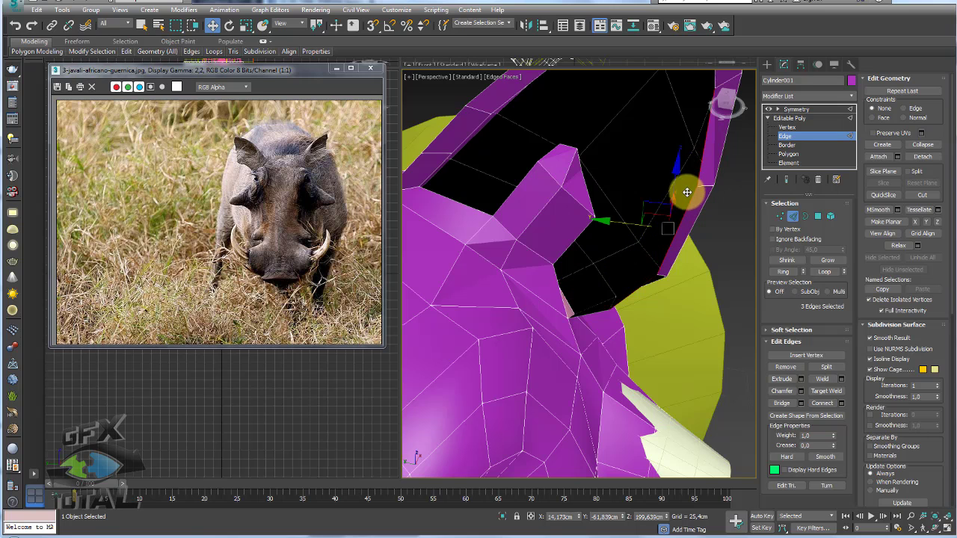
{"action": "mouse_move", "coordinate": [683, 187]}
{"action": "middle_mouse_down", "text": "alt"}
{"action": "mouse_move", "coordinate": [653, 250]}
{"action": "mouse_move", "coordinate": [642, 234]}
{"action": "middle_mouse_up", "text": "alt"}
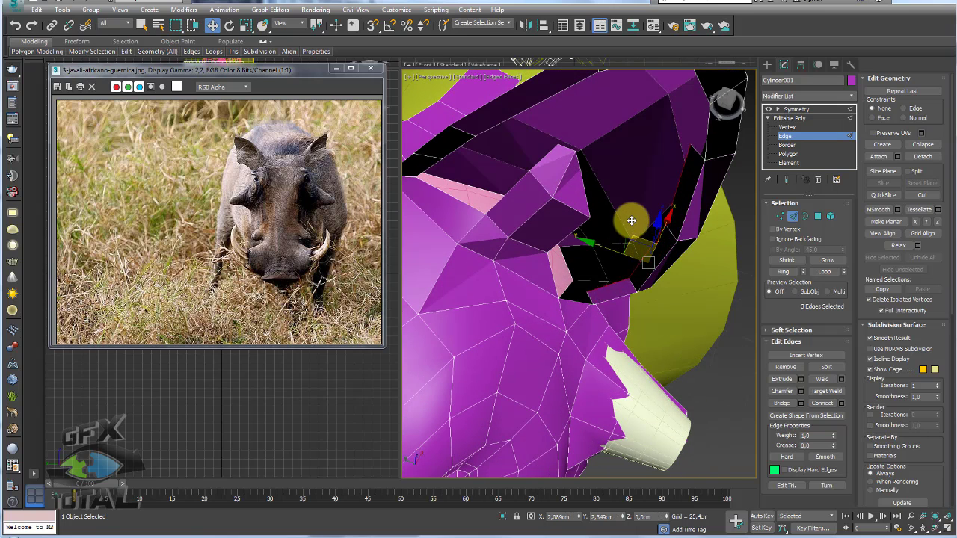
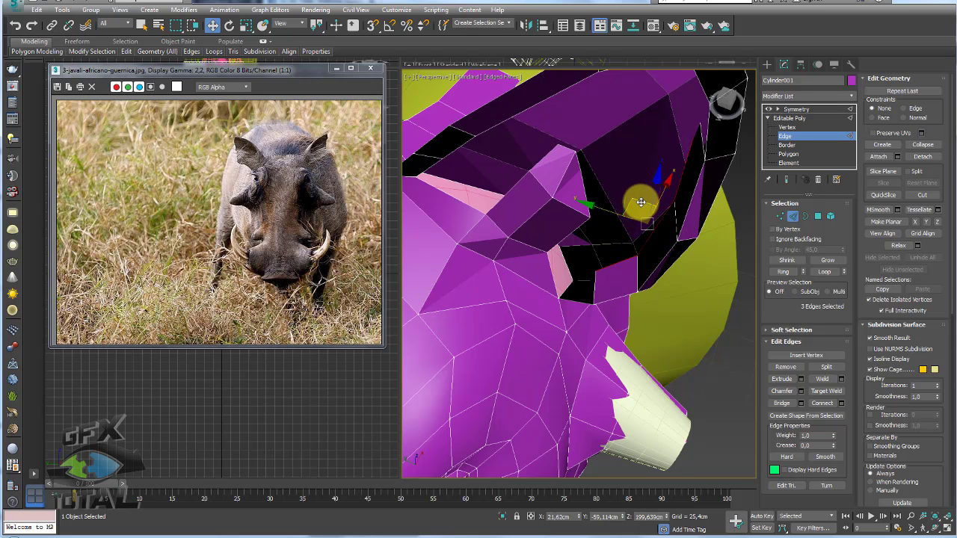
Shift the selected ear-opening edges, then drag an ear vertex down and to the right.
{"action": "left_click_drag", "start_coordinate": [625, 154], "coordinate": [607, 163]}
{"action": "mouse_move", "coordinate": [603, 165]}
{"action": "middle_mouse_down", "text": "alt"}
{"action": "mouse_move", "coordinate": [635, 171]}
{"action": "mouse_move", "coordinate": [620, 160]}
{"action": "mouse_move", "coordinate": [618, 132]}
{"action": "mouse_move", "coordinate": [613, 151]}
{"action": "mouse_move", "coordinate": [637, 179]}
{"action": "mouse_move", "coordinate": [662, 186]}
{"action": "mouse_move", "coordinate": [654, 214]}
{"action": "mouse_move", "coordinate": [665, 182]}
{"action": "mouse_move", "coordinate": [762, 223]}
{"action": "middle_mouse_up", "text": "alt"}
{"action": "left_click", "coordinate": [636, 212]}
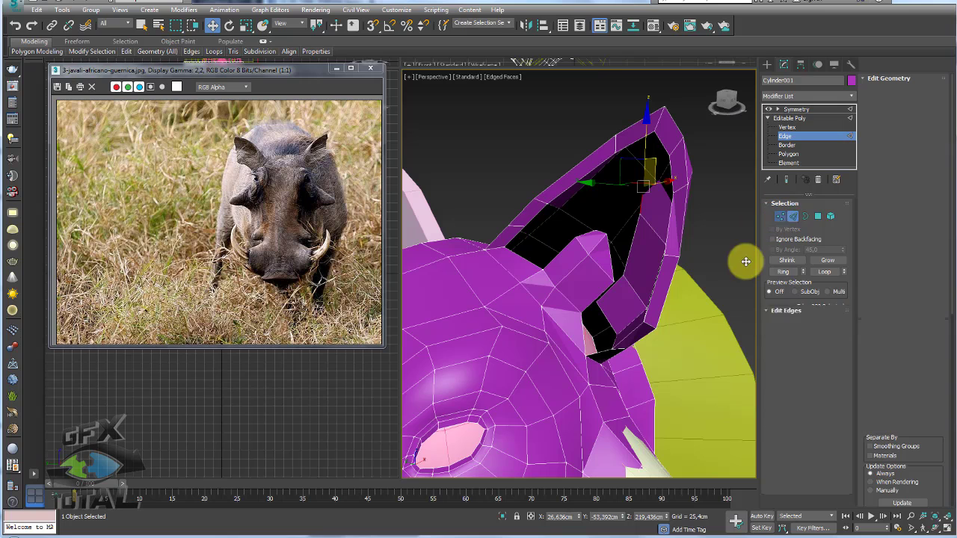
{"action": "key", "text": "1"}
{"action": "middle_click_drag", "start_coordinate": [679, 220], "coordinate": [603, 190], "text": "alt"}
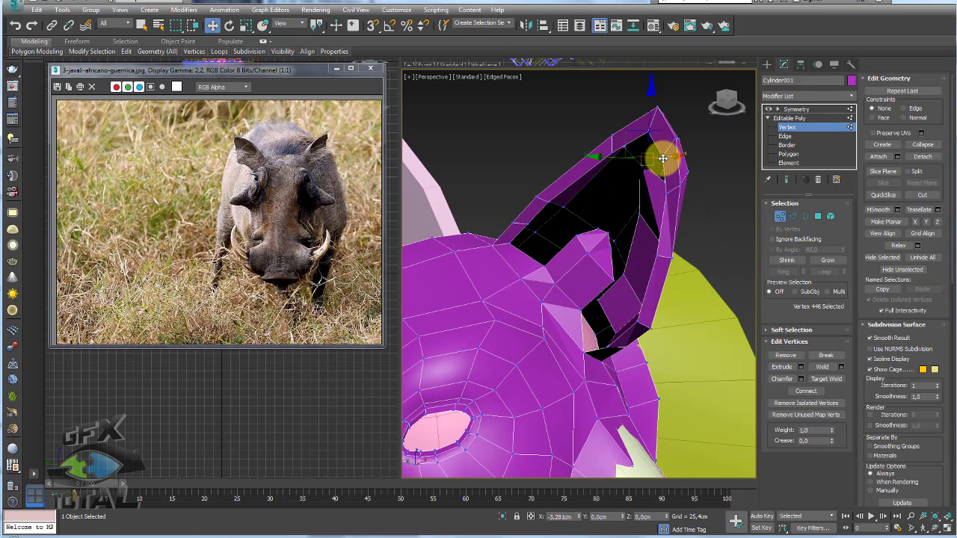
{"action": "middle_click_drag", "start_coordinate": [663, 171], "coordinate": [621, 134], "text": "alt"}
{"action": "left_click_drag", "start_coordinate": [617, 133], "coordinate": [654, 181]}
{"action": "scroll", "coordinate": [677, 187], "scroll_direction": "up", "scroll_amount": 3}
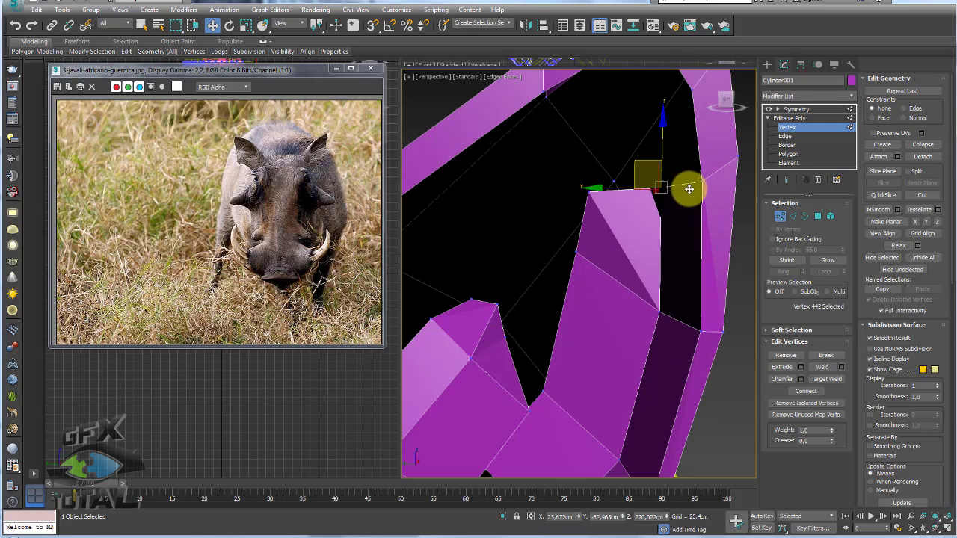
Cut a new edge from the ear's top vertex across the opening to the rim.
{"action": "key", "text": "alt+c"}
{"action": "left_click", "coordinate": [656, 186]}
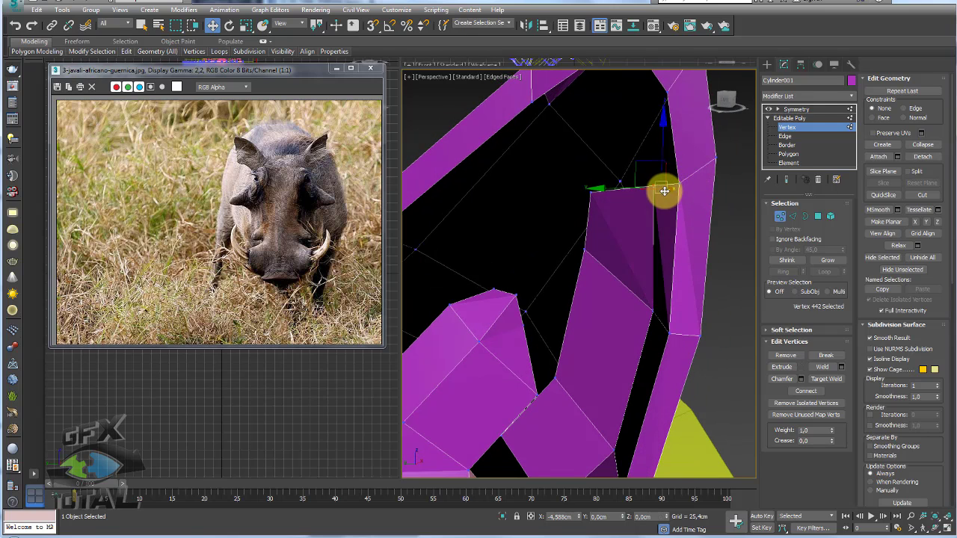
{"action": "left_click", "coordinate": [651, 312]}
{"action": "right_click", "coordinate": [683, 314]}
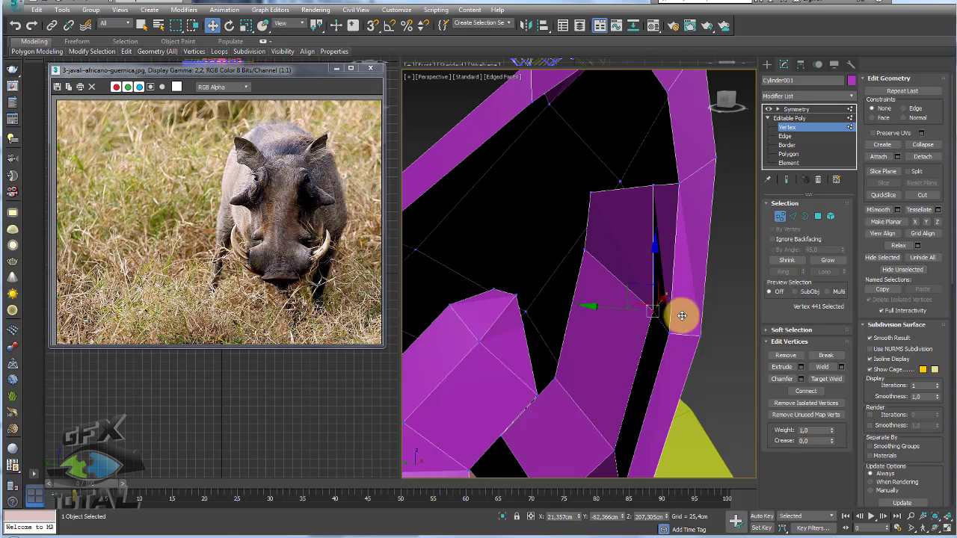
{"action": "mouse_move", "coordinate": [684, 314]}
{"action": "middle_mouse_down", "text": "alt"}
{"action": "mouse_move", "coordinate": [650, 299]}
{"action": "mouse_move", "coordinate": [675, 305]}
{"action": "mouse_move", "coordinate": [679, 376]}
{"action": "mouse_move", "coordinate": [626, 376]}
{"action": "middle_mouse_up", "text": "alt"}
Raise vertices beside the ear crack to reshape the faces around the gap.
{"action": "left_click", "coordinate": [539, 449], "text": "ctrl"}
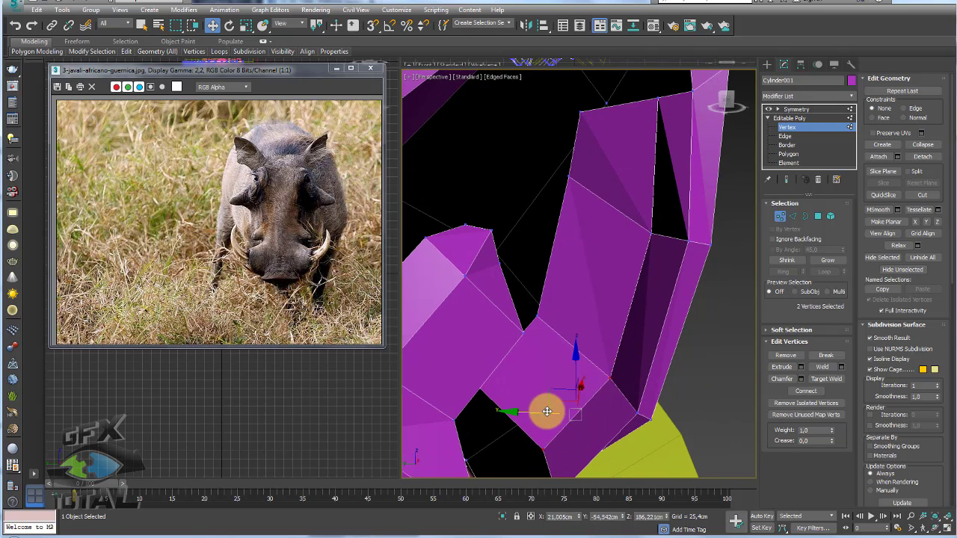
{"action": "mouse_move", "coordinate": [544, 382]}
{"action": "middle_mouse_down", "text": "alt"}
{"action": "mouse_move", "coordinate": [567, 395]}
{"action": "mouse_move", "coordinate": [541, 367]}
{"action": "mouse_move", "coordinate": [601, 327]}
{"action": "middle_mouse_up", "text": "alt"}
{"action": "scroll", "coordinate": [583, 314], "scroll_direction": "up", "scroll_amount": 1}
{"action": "scroll", "coordinate": [565, 310], "scroll_direction": "up", "scroll_amount": 4}
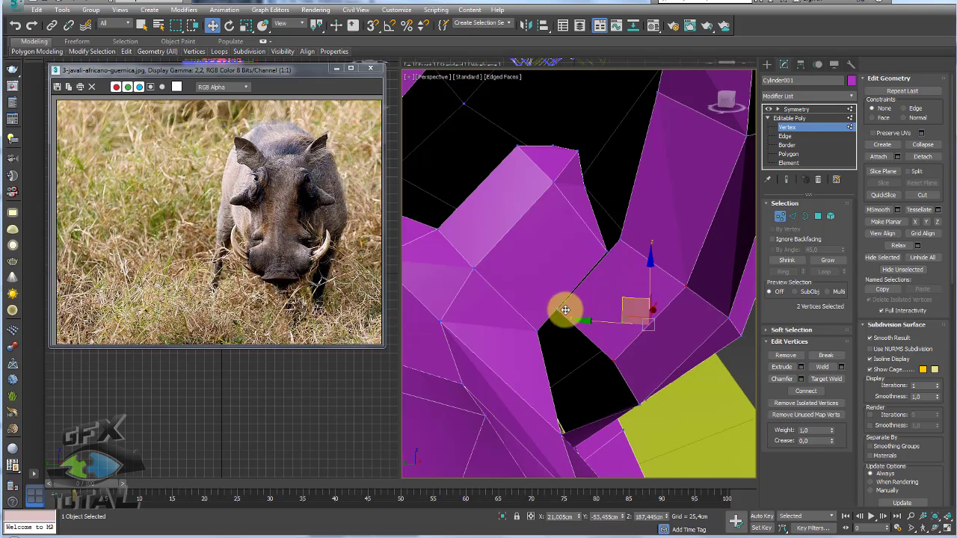
{"action": "left_click", "coordinate": [555, 313]}
{"action": "left_click_drag", "start_coordinate": [548, 286], "coordinate": [570, 290]}
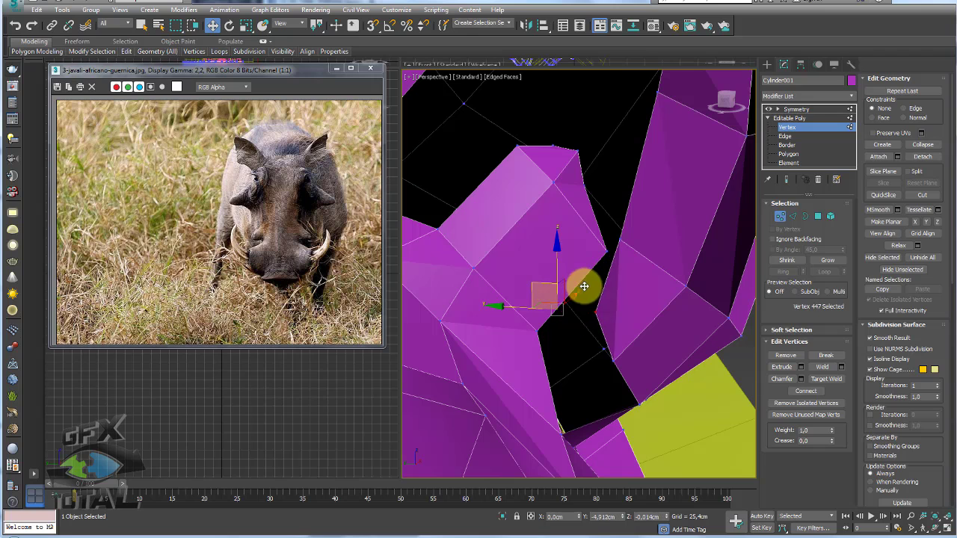
{"action": "scroll", "coordinate": [630, 293], "scroll_direction": "down", "scroll_amount": 4}
{"action": "middle_click_drag", "start_coordinate": [620, 325], "coordinate": [605, 317], "text": "alt"}
{"action": "scroll", "coordinate": [605, 316], "scroll_direction": "up", "scroll_amount": 4}
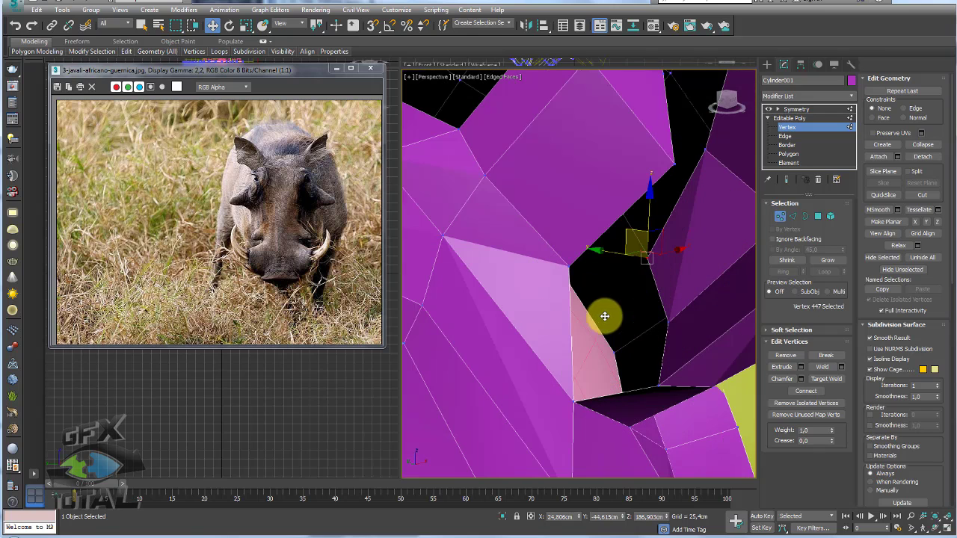
At Edge level, select edges along the ear crack and around the remaining hole.
{"action": "left_click", "coordinate": [792, 216]}
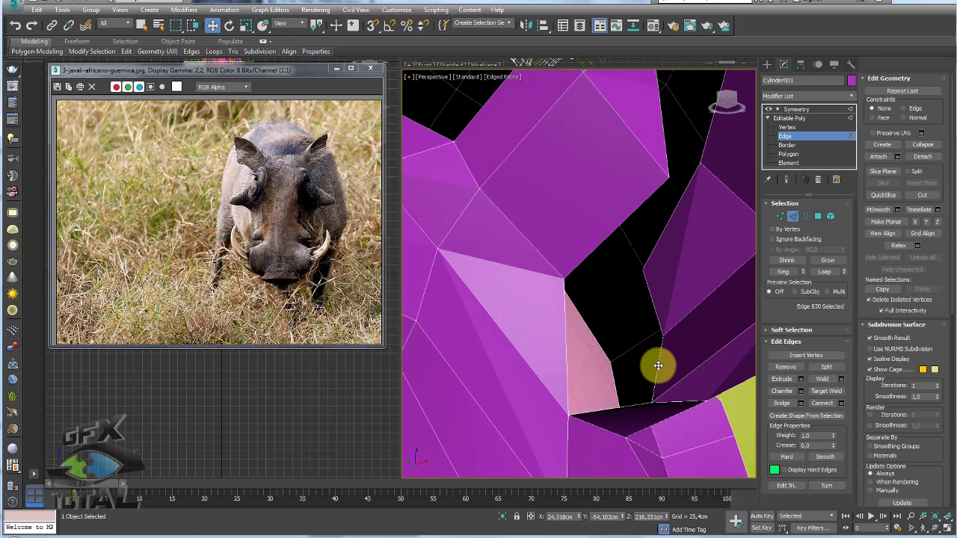
{"action": "left_click", "coordinate": [656, 364]}
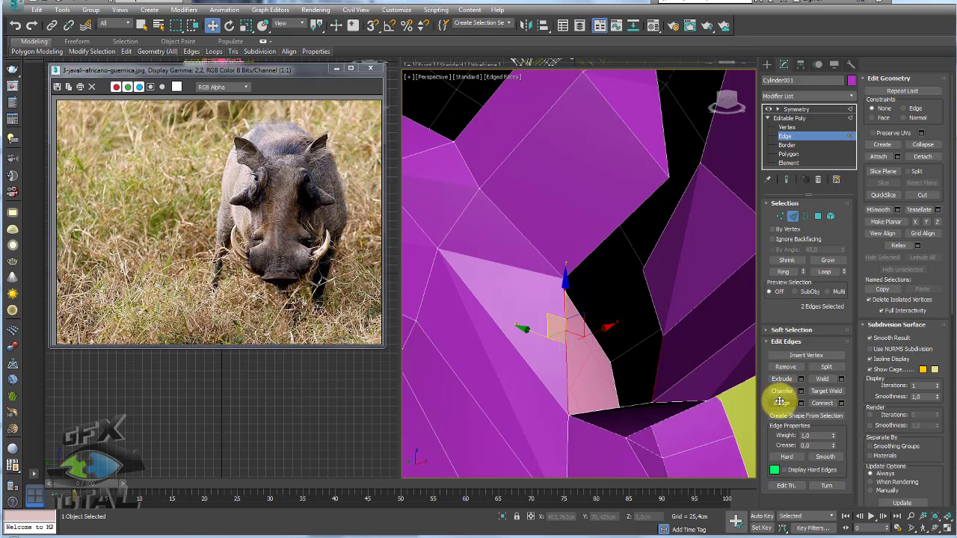
{"action": "left_click", "coordinate": [655, 319], "text": "ctrl"}
{"action": "mouse_move", "coordinate": [656, 319]}
{"action": "middle_mouse_down", "text": "alt"}
{"action": "mouse_move", "coordinate": [632, 320]}
{"action": "mouse_move", "coordinate": [645, 295]}
{"action": "mouse_move", "coordinate": [614, 273]}
{"action": "middle_mouse_up", "text": "alt"}
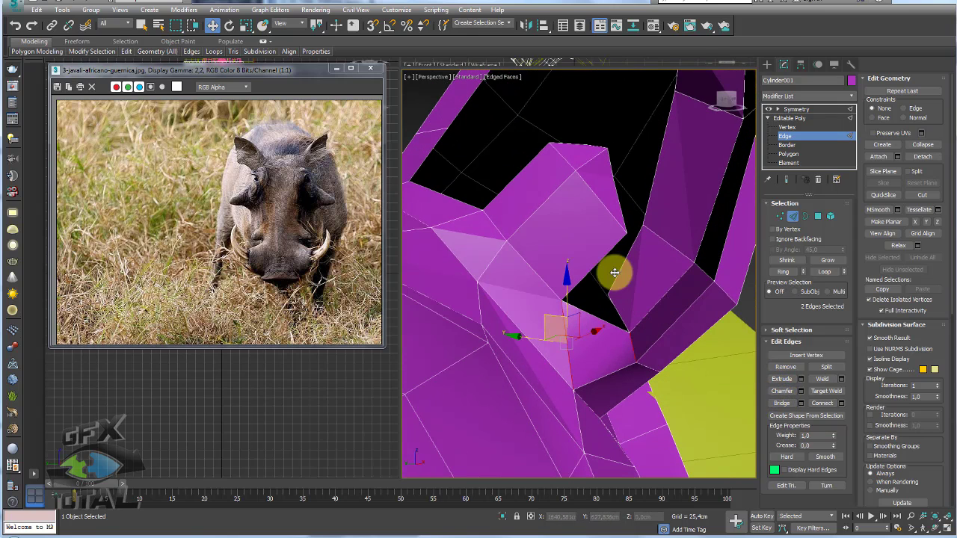
{"action": "left_click", "coordinate": [684, 320]}
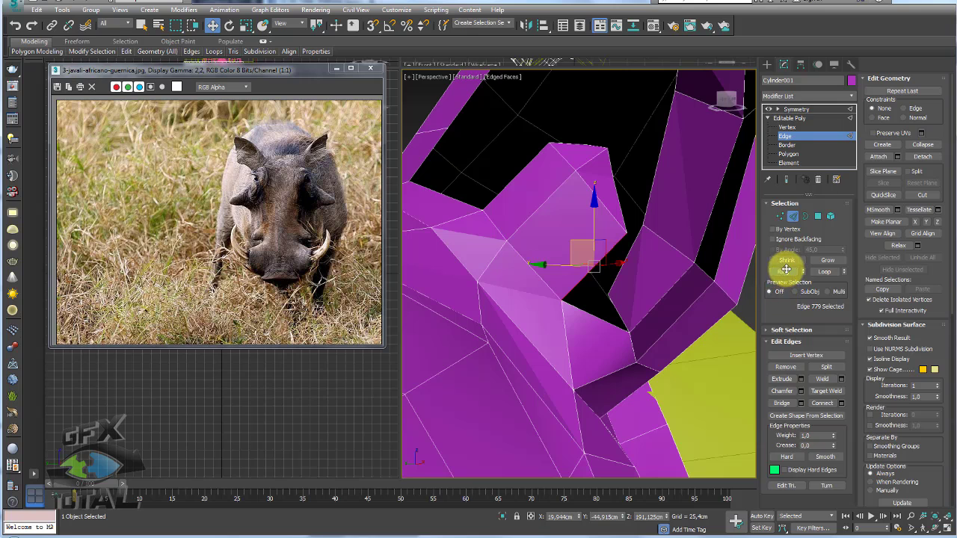
{"action": "left_click", "coordinate": [783, 271]}
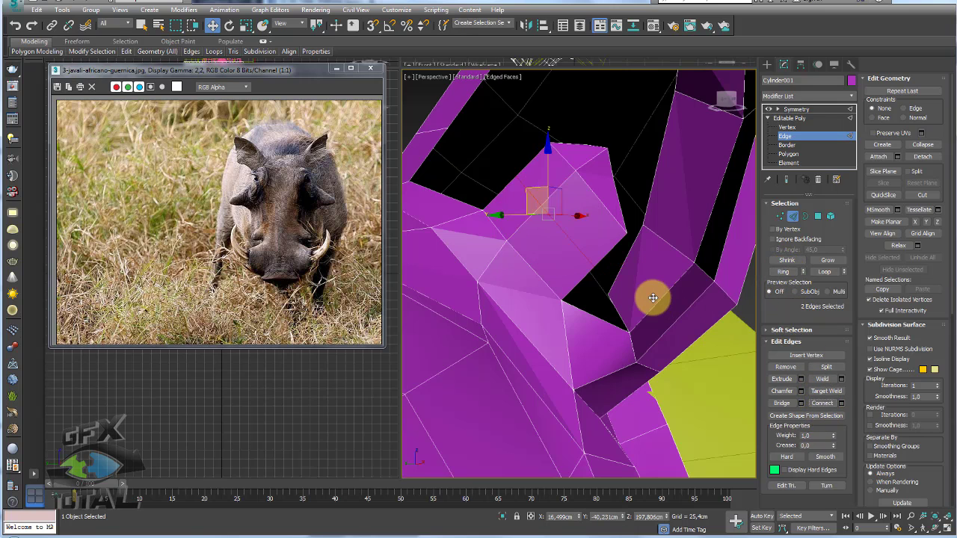
{"action": "middle_click_drag", "start_coordinate": [652, 299], "coordinate": [631, 263], "text": "alt"}
{"action": "left_click", "coordinate": [630, 263]}
{"action": "left_click", "coordinate": [695, 310], "text": "ctrl"}
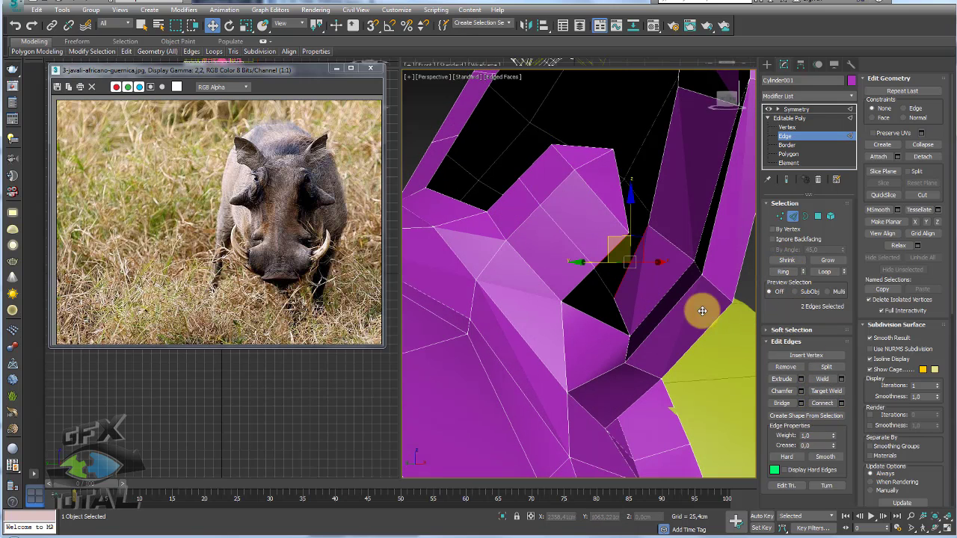
{"action": "mouse_move", "coordinate": [752, 374]}
{"action": "middle_mouse_down", "text": "alt"}
{"action": "mouse_move", "coordinate": [609, 314]}
{"action": "mouse_move", "coordinate": [631, 348]}
{"action": "middle_mouse_up", "text": "alt"}
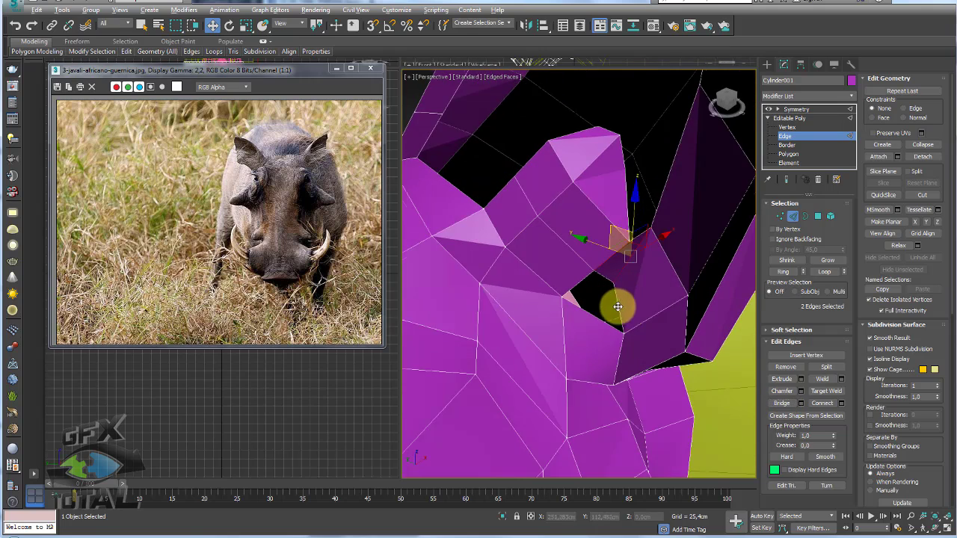
{"action": "middle_click_drag", "start_coordinate": [618, 306], "coordinate": [625, 290], "text": "alt"}
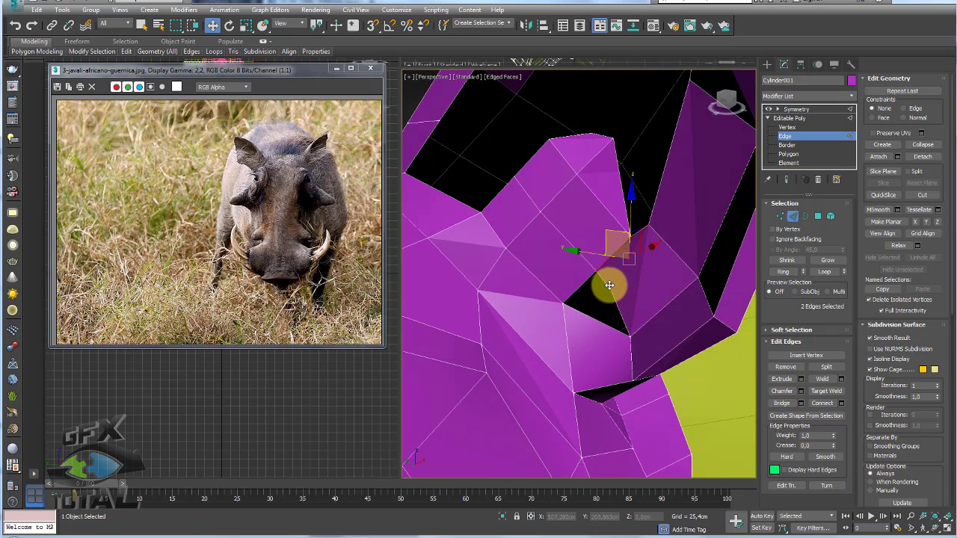
{"action": "left_click", "coordinate": [614, 284]}
Pick vertices at the top and edge of the hole, then return to Edge level facing the ear cavity.
{"action": "left_click", "coordinate": [780, 216]}
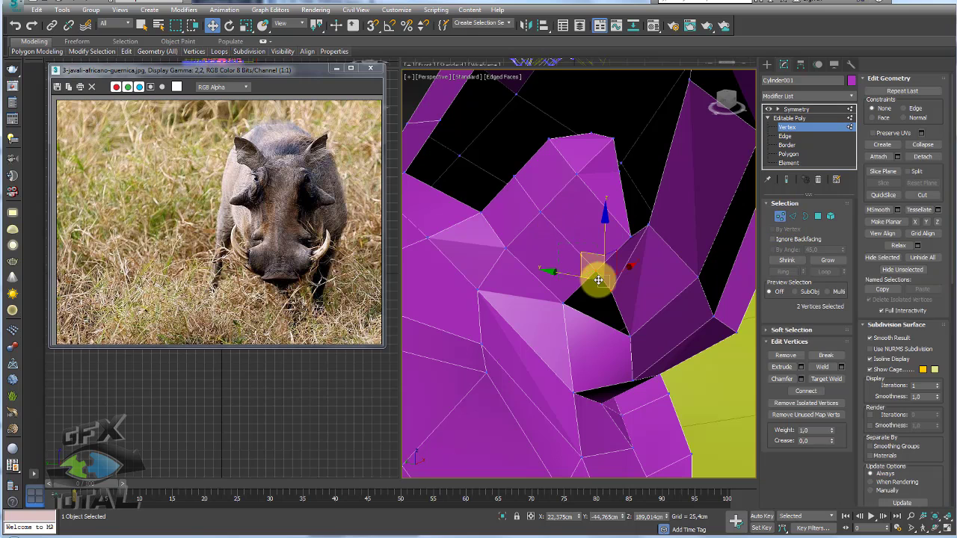
{"action": "left_click", "coordinate": [656, 282]}
{"action": "mouse_move", "coordinate": [638, 253]}
{"action": "middle_mouse_down", "text": "alt"}
{"action": "mouse_move", "coordinate": [645, 297]}
{"action": "mouse_move", "coordinate": [599, 279]}
{"action": "middle_mouse_up", "text": "alt"}
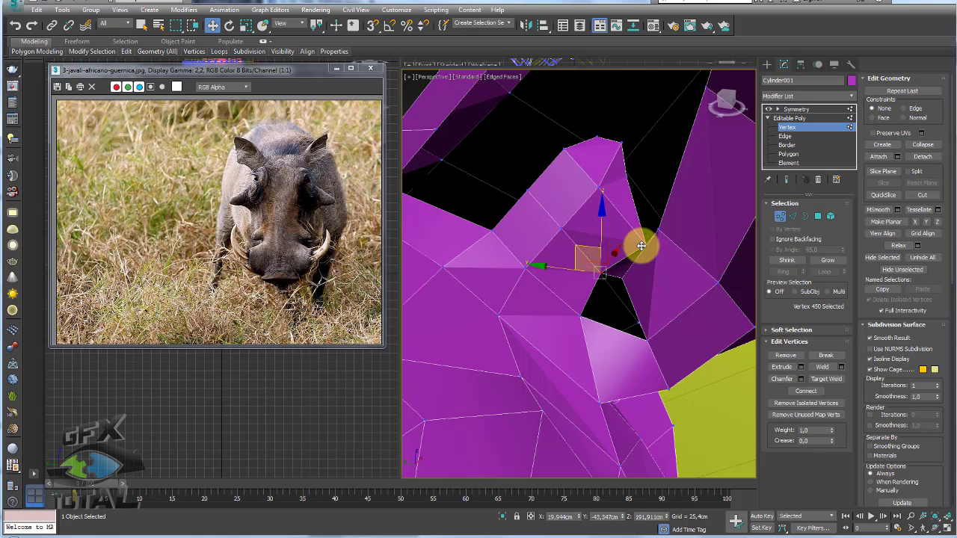
{"action": "left_click", "coordinate": [657, 222]}
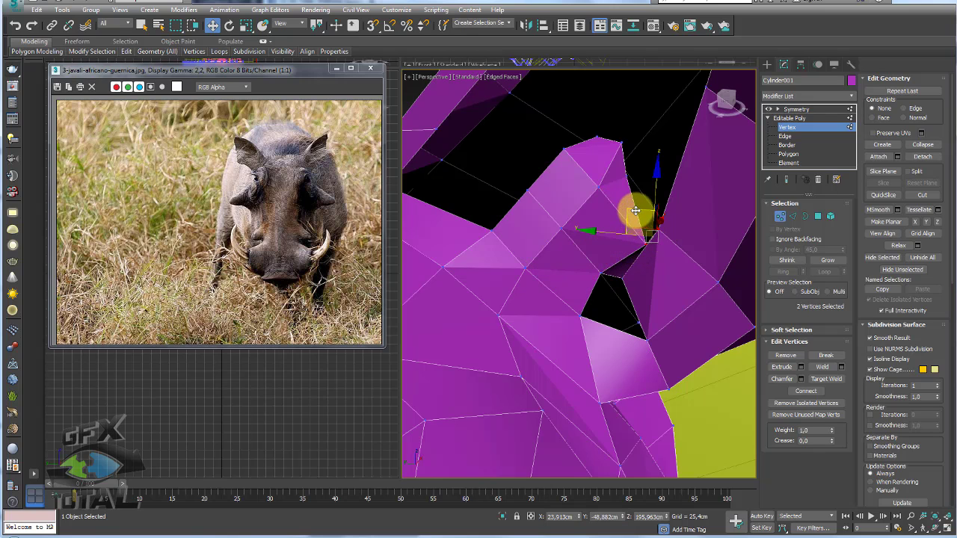
{"action": "middle_click_drag", "start_coordinate": [635, 212], "coordinate": [633, 267]}
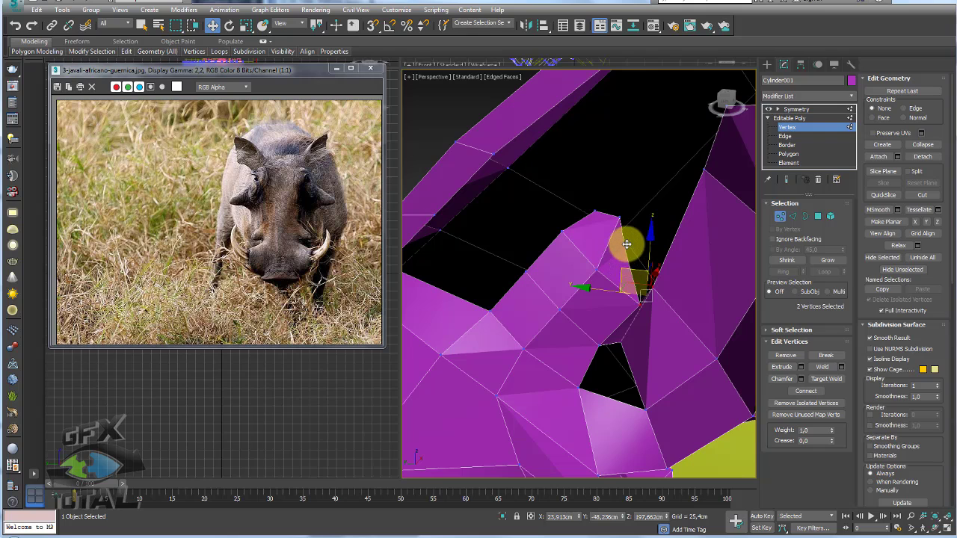
{"action": "left_click", "coordinate": [626, 245]}
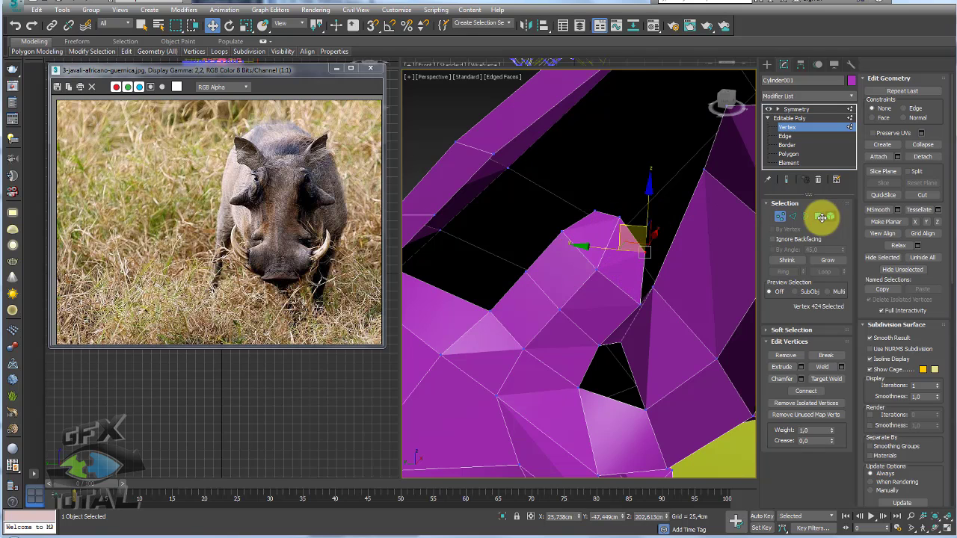
{"action": "left_click", "coordinate": [793, 216]}
{"action": "mouse_move", "coordinate": [478, 269]}
{"action": "middle_mouse_down", "text": "alt"}
{"action": "mouse_move", "coordinate": [608, 241]}
{"action": "mouse_move", "coordinate": [609, 228]}
{"action": "middle_mouse_up", "text": "alt"}
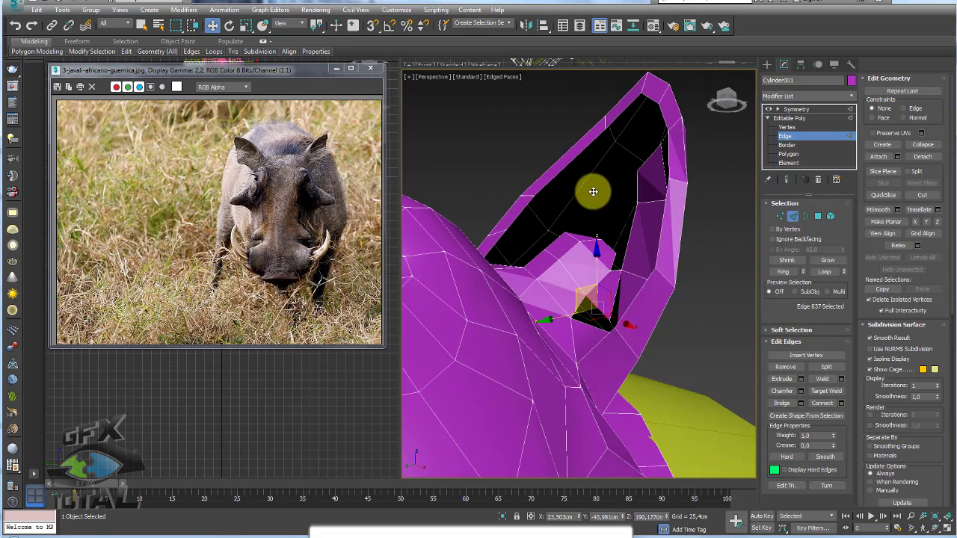
Select edges on the ear's inner rim and extend them with Ring.
{"action": "left_click", "coordinate": [604, 222]}
{"action": "scroll", "coordinate": [604, 222], "scroll_direction": "up", "scroll_amount": 3}
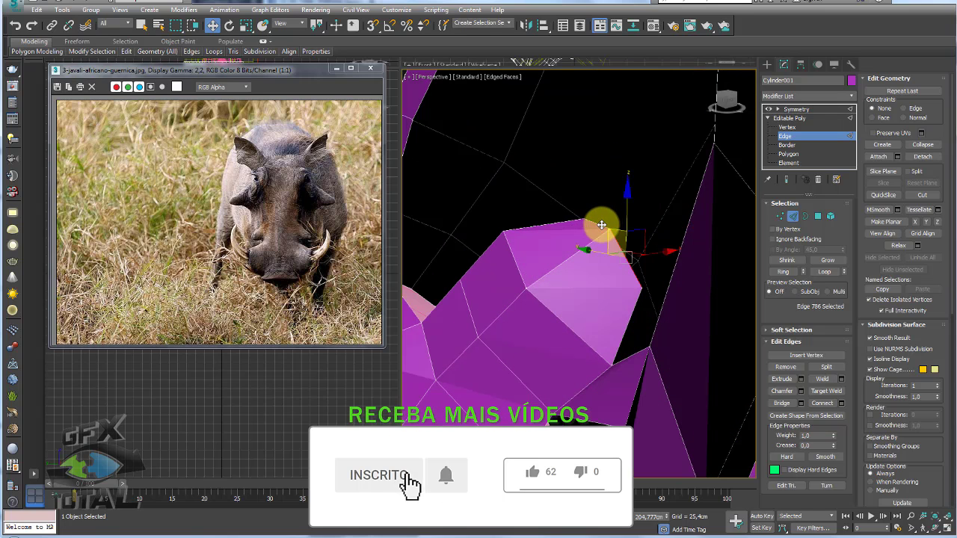
{"action": "mouse_move", "coordinate": [662, 247]}
{"action": "middle_mouse_down", "text": "alt"}
{"action": "mouse_move", "coordinate": [645, 235]}
{"action": "mouse_move", "coordinate": [612, 241]}
{"action": "middle_mouse_up", "text": "alt"}
{"action": "left_click", "coordinate": [618, 239], "text": "ctrl"}
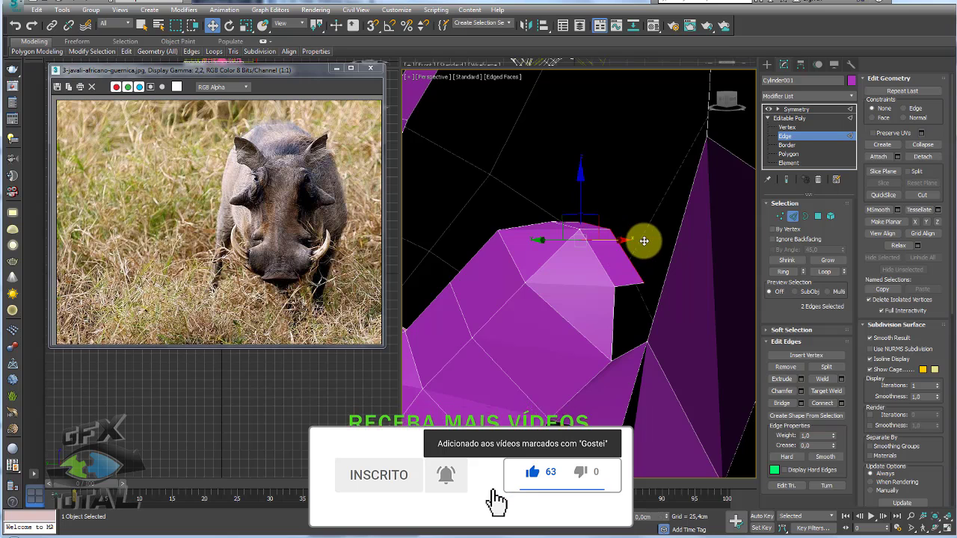
{"action": "left_click", "coordinate": [632, 282]}
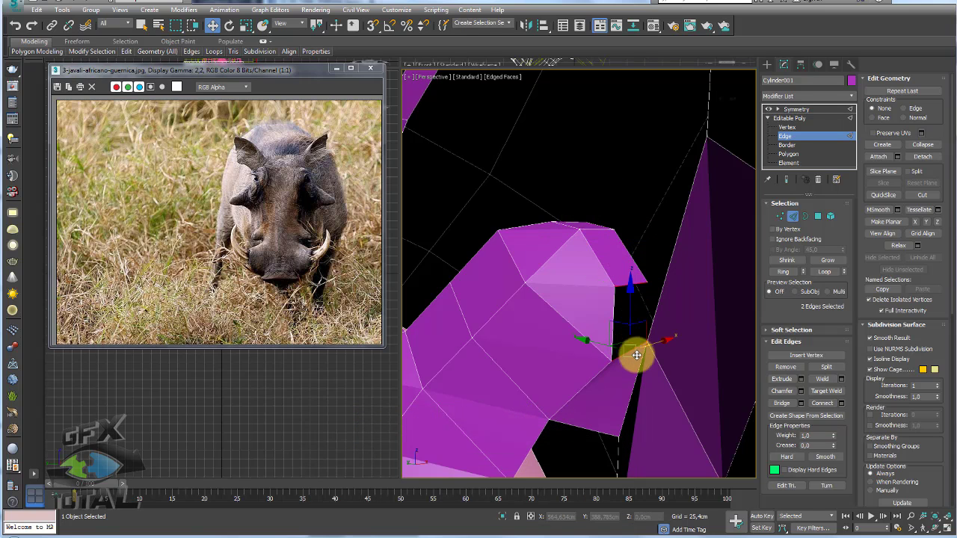
{"action": "left_click", "coordinate": [664, 335], "text": "ctrl"}
{"action": "mouse_move", "coordinate": [665, 335]}
{"action": "middle_mouse_down", "text": "alt"}
{"action": "mouse_move", "coordinate": [666, 277]}
{"action": "mouse_move", "coordinate": [654, 277]}
{"action": "mouse_move", "coordinate": [669, 267]}
{"action": "mouse_move", "coordinate": [626, 263]}
{"action": "mouse_move", "coordinate": [682, 283]}
{"action": "mouse_move", "coordinate": [619, 256]}
{"action": "middle_mouse_up", "text": "alt"}
{"action": "left_click", "coordinate": [783, 271]}
Enable Target Weld at Vertex level and pull vertex 451 up into the cavity.
{"action": "left_click", "coordinate": [779, 216]}
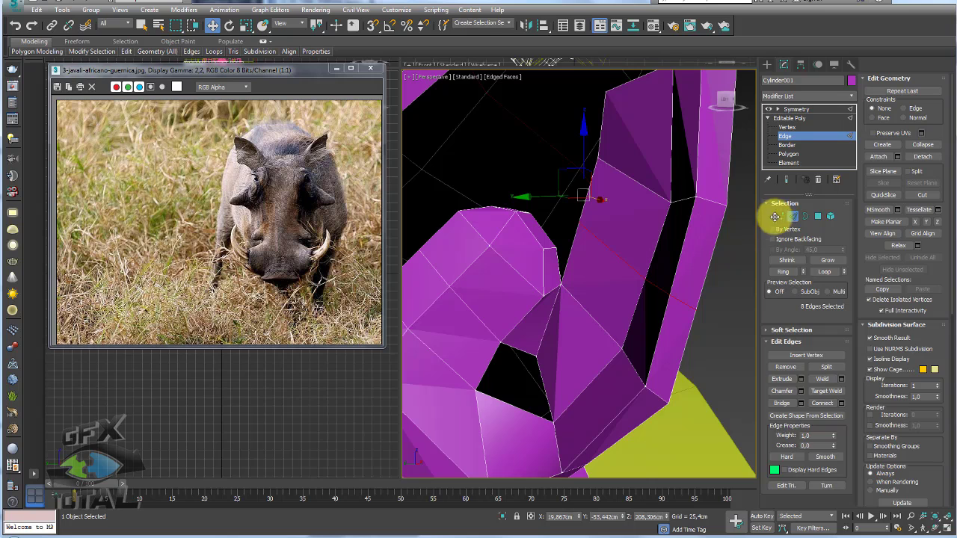
{"action": "left_click", "coordinate": [828, 379]}
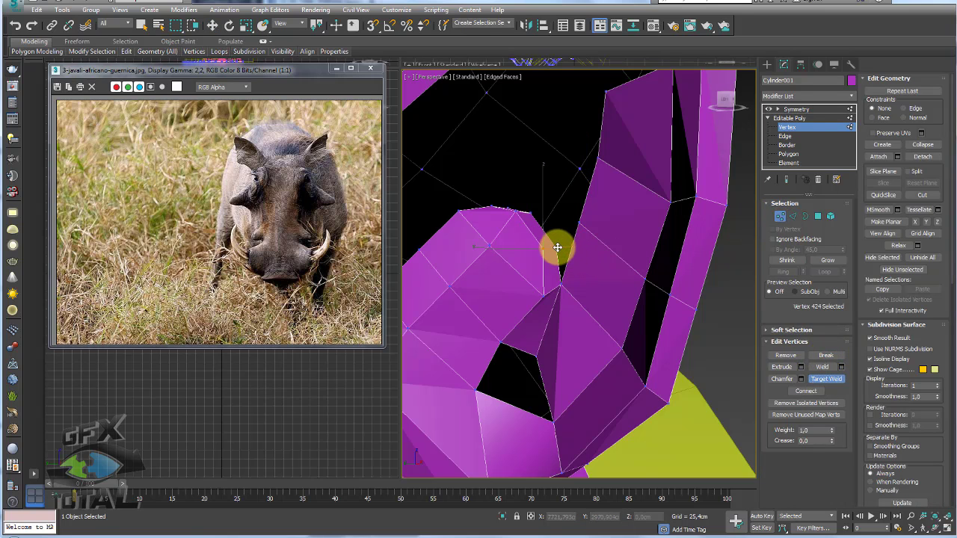
{"action": "mouse_move", "coordinate": [578, 224]}
{"action": "middle_mouse_down", "text": "alt"}
{"action": "mouse_move", "coordinate": [604, 262]}
{"action": "mouse_move", "coordinate": [568, 228]}
{"action": "mouse_move", "coordinate": [551, 231]}
{"action": "mouse_move", "coordinate": [548, 216]}
{"action": "middle_mouse_up", "text": "alt"}
{"action": "left_click", "coordinate": [533, 221]}
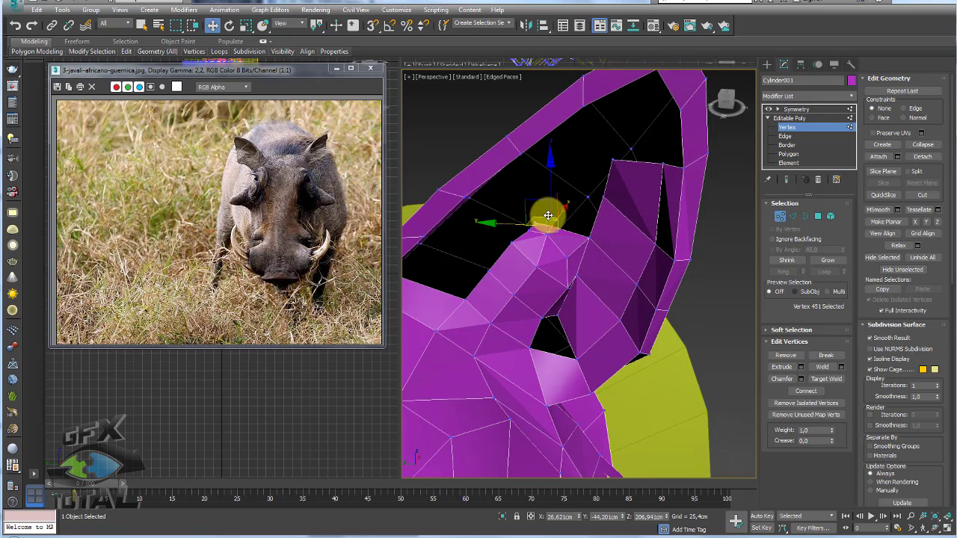
{"action": "left_click_drag", "start_coordinate": [536, 221], "coordinate": [532, 201]}
{"action": "key", "text": "e"}
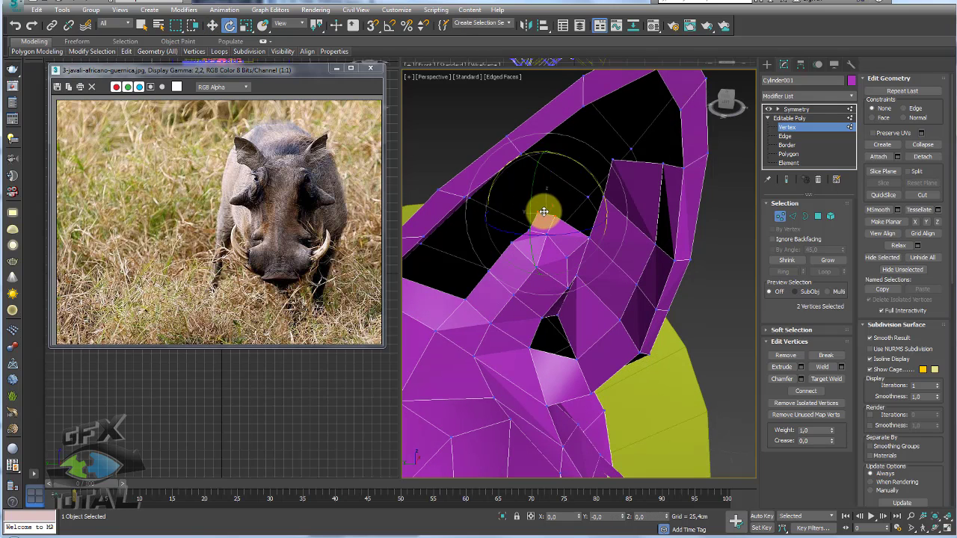
{"action": "key", "text": "r"}
{"action": "middle_click_drag", "start_coordinate": [539, 176], "coordinate": [576, 208], "text": "alt"}
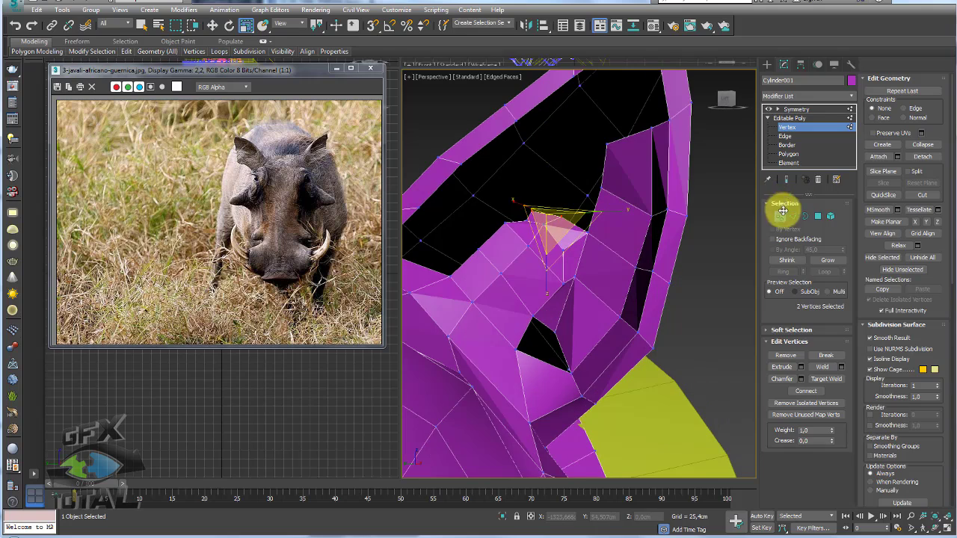
Extend a cavity border edge across the hole to create new faces.
{"action": "left_click", "coordinate": [791, 217]}
{"action": "left_click", "coordinate": [476, 151]}
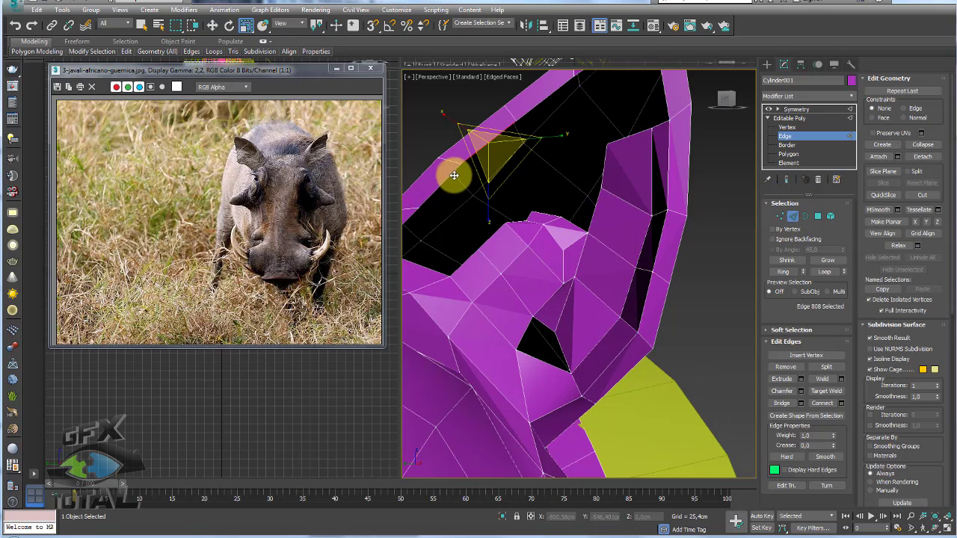
{"action": "mouse_move", "coordinate": [449, 177]}
{"action": "middle_mouse_down", "text": "alt"}
{"action": "mouse_move", "coordinate": [569, 235]}
{"action": "mouse_move", "coordinate": [524, 229]}
{"action": "middle_mouse_up", "text": "alt"}
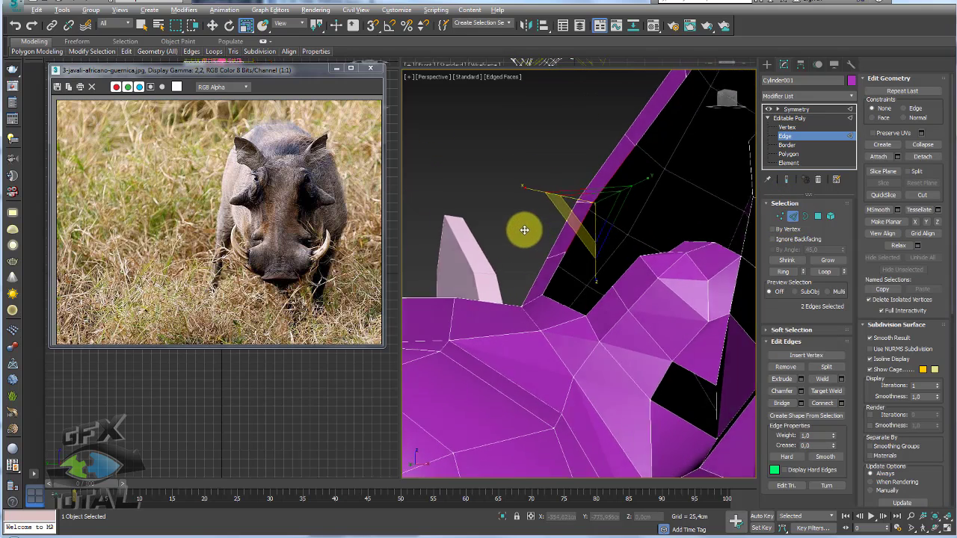
{"action": "key", "text": "w"}
{"action": "middle_click_drag", "start_coordinate": [636, 214], "coordinate": [628, 207], "text": "alt"}
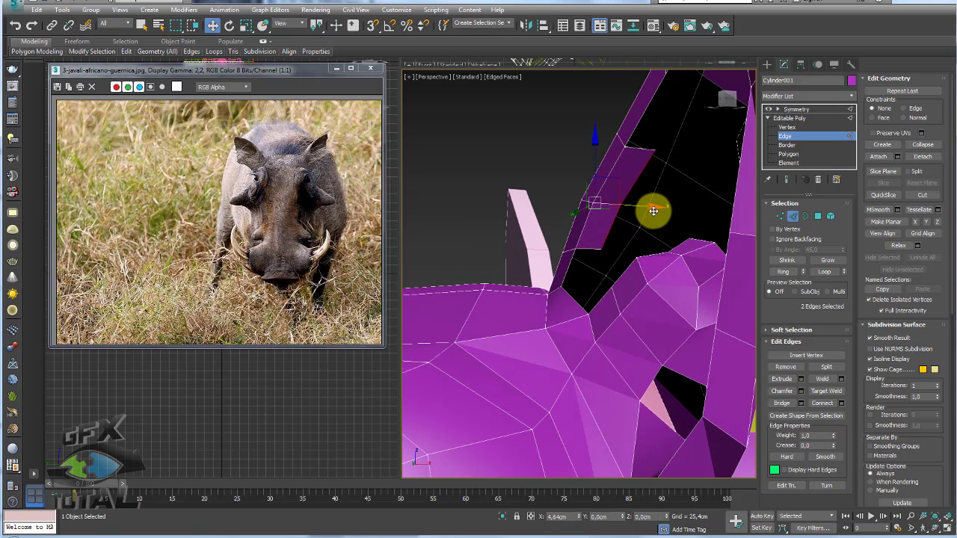
{"action": "mouse_move", "coordinate": [647, 206]}
{"action": "left_mouse_down"}
{"action": "mouse_move", "coordinate": [683, 213]}
{"action": "mouse_move", "coordinate": [674, 186]}
{"action": "left_mouse_up"}
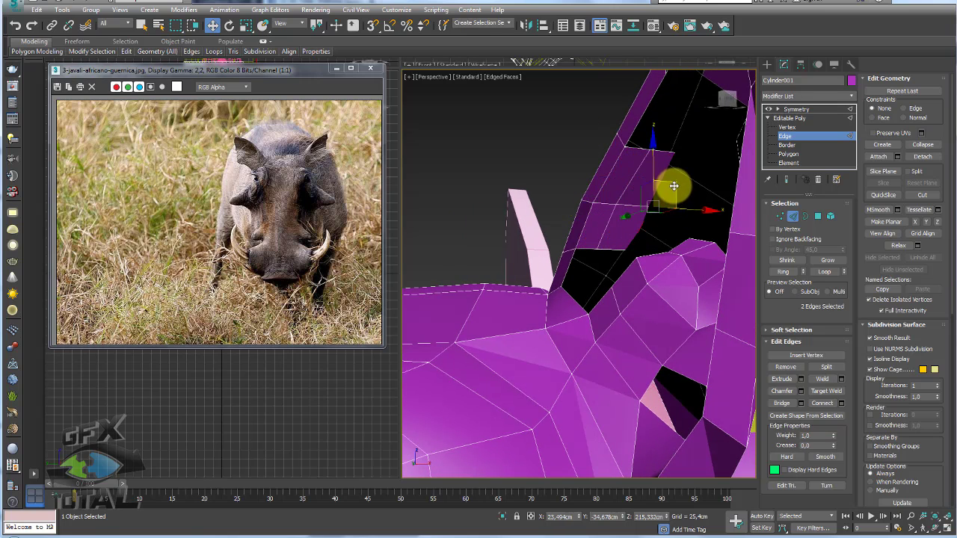
{"action": "mouse_move", "coordinate": [664, 198]}
{"action": "middle_mouse_down", "text": "alt"}
{"action": "mouse_move", "coordinate": [712, 214]}
{"action": "mouse_move", "coordinate": [634, 201]}
{"action": "mouse_move", "coordinate": [665, 239]}
{"action": "mouse_move", "coordinate": [634, 232]}
{"action": "middle_mouse_up", "text": "alt"}
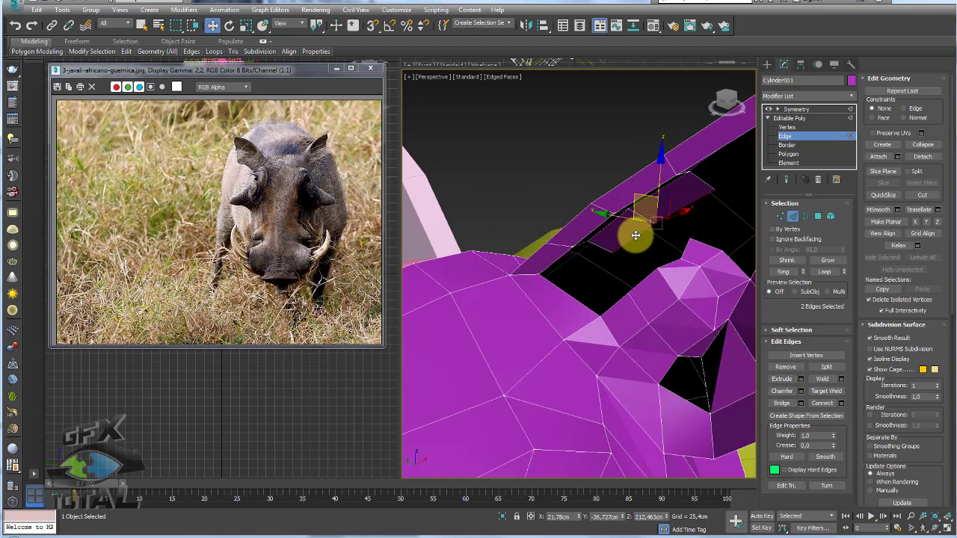
{"action": "mouse_move", "coordinate": [611, 280]}
{"action": "middle_mouse_down", "text": "alt"}
{"action": "mouse_move", "coordinate": [637, 298]}
{"action": "mouse_move", "coordinate": [643, 261]}
{"action": "mouse_move", "coordinate": [668, 239]}
{"action": "mouse_move", "coordinate": [626, 242]}
{"action": "mouse_move", "coordinate": [570, 289]}
{"action": "mouse_move", "coordinate": [556, 277]}
{"action": "mouse_move", "coordinate": [571, 274]}
{"action": "mouse_move", "coordinate": [553, 299]}
{"action": "mouse_move", "coordinate": [566, 290]}
{"action": "middle_mouse_up", "text": "alt"}
Chamfer a selected cavity edge into two, then pick a vertex near the new faces.
{"action": "left_click", "coordinate": [574, 289]}
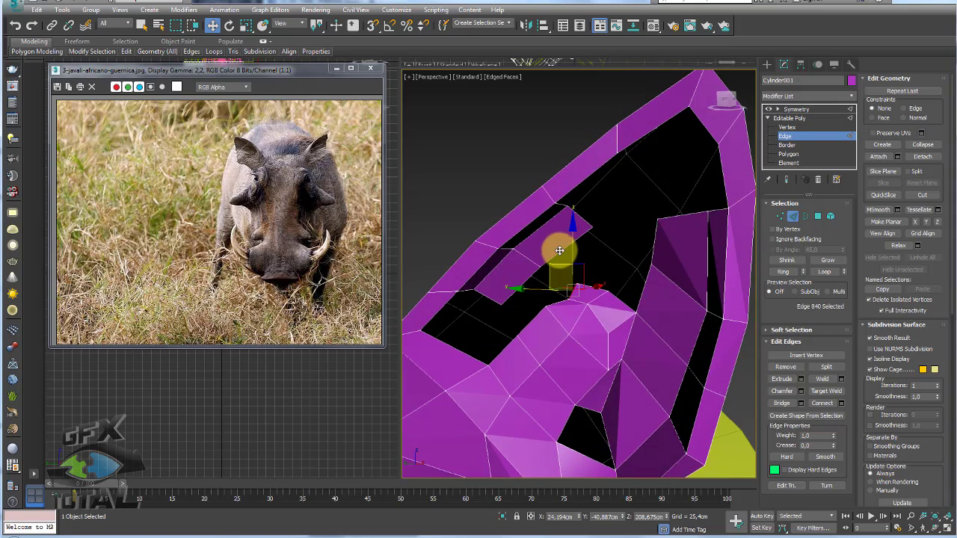
{"action": "left_click", "coordinate": [785, 391]}
{"action": "mouse_move", "coordinate": [626, 339]}
{"action": "middle_mouse_down", "text": "alt"}
{"action": "mouse_move", "coordinate": [569, 339]}
{"action": "mouse_move", "coordinate": [585, 319]}
{"action": "mouse_move", "coordinate": [562, 306]}
{"action": "mouse_move", "coordinate": [513, 362]}
{"action": "mouse_move", "coordinate": [543, 313]}
{"action": "middle_mouse_up", "text": "alt"}
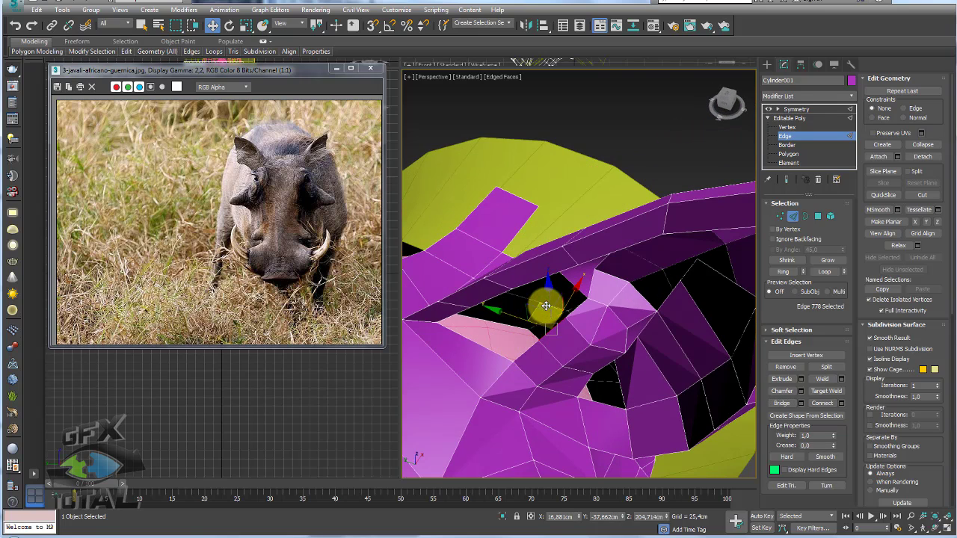
{"action": "mouse_move", "coordinate": [535, 280]}
{"action": "middle_mouse_down", "text": "alt"}
{"action": "mouse_move", "coordinate": [562, 272]}
{"action": "mouse_move", "coordinate": [561, 286]}
{"action": "mouse_move", "coordinate": [591, 249]}
{"action": "mouse_move", "coordinate": [585, 299]}
{"action": "middle_mouse_up", "text": "alt"}
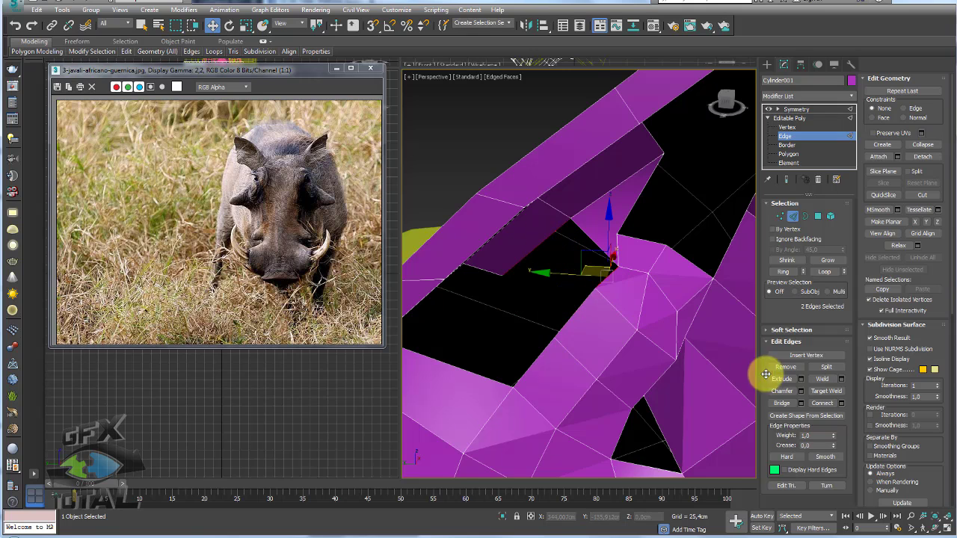
{"action": "left_click", "coordinate": [782, 391]}
{"action": "mouse_move", "coordinate": [620, 359]}
{"action": "middle_mouse_down", "text": "alt"}
{"action": "mouse_move", "coordinate": [586, 327]}
{"action": "mouse_move", "coordinate": [610, 327]}
{"action": "middle_mouse_up", "text": "alt"}
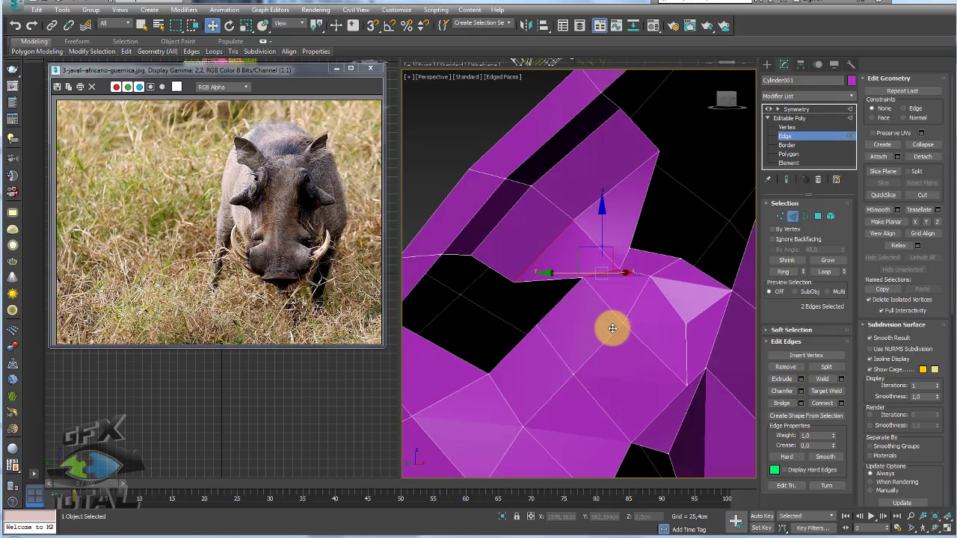
{"action": "left_click", "coordinate": [780, 217], "text": "ctrl"}
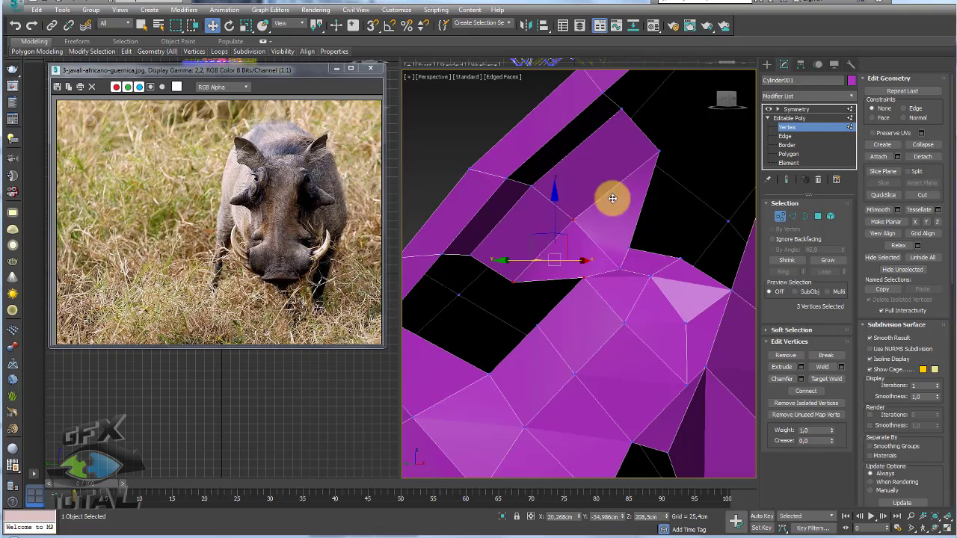
{"action": "left_click", "coordinate": [584, 276]}
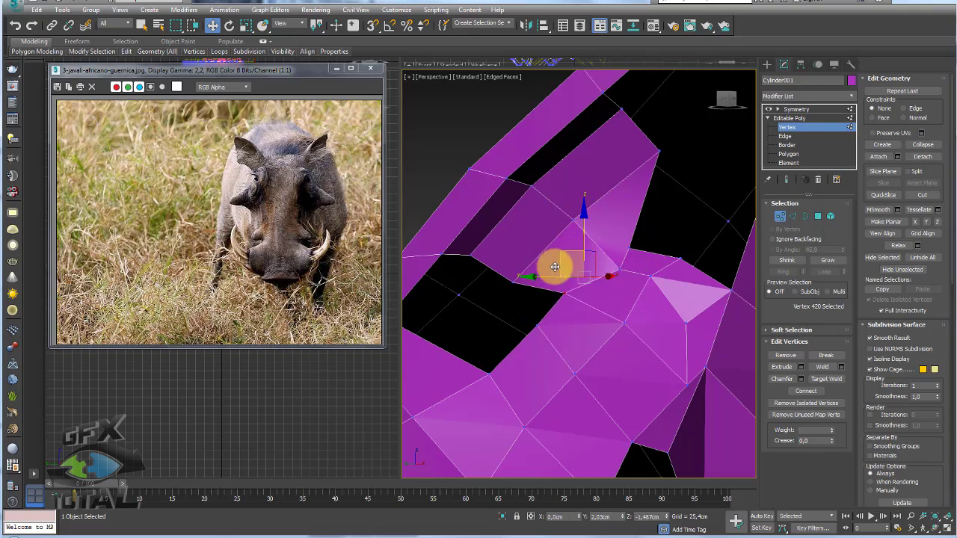
{"action": "mouse_move", "coordinate": [658, 294]}
{"action": "middle_mouse_down", "text": "alt"}
{"action": "mouse_move", "coordinate": [613, 331]}
{"action": "mouse_move", "coordinate": [673, 299]}
{"action": "middle_mouse_up", "text": "alt"}
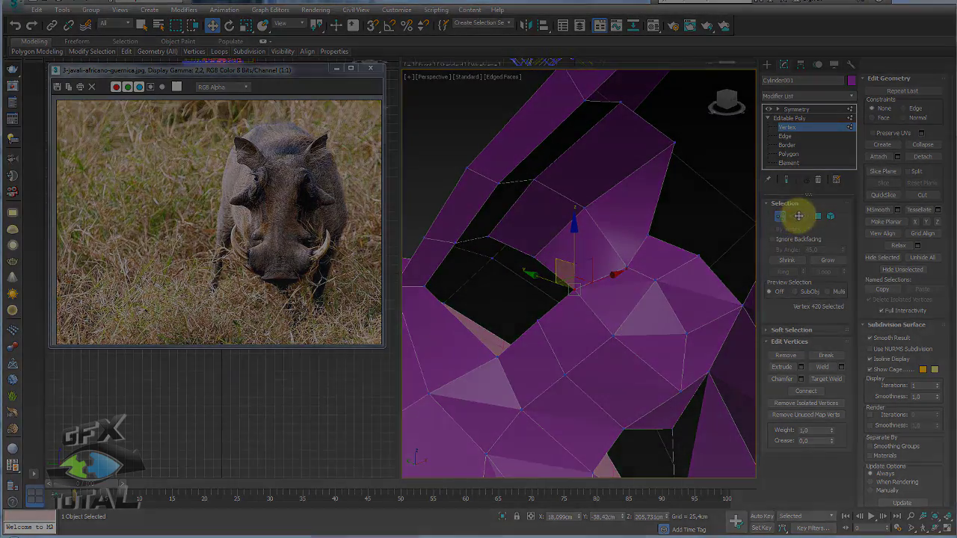